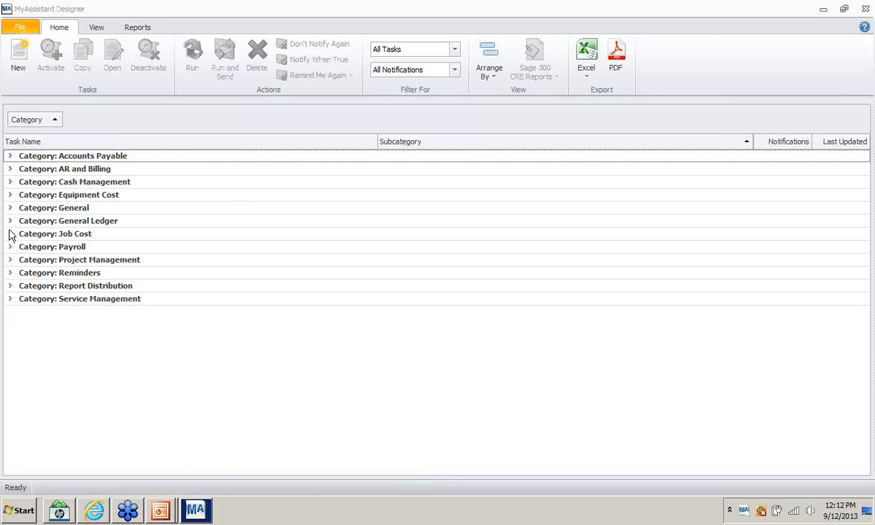
- Expand Job Cost and open the JC Subcontract Committments Missing Actual Start Date task for editing
left_click(11, 233)
scroll(43, 320, "down", 10)
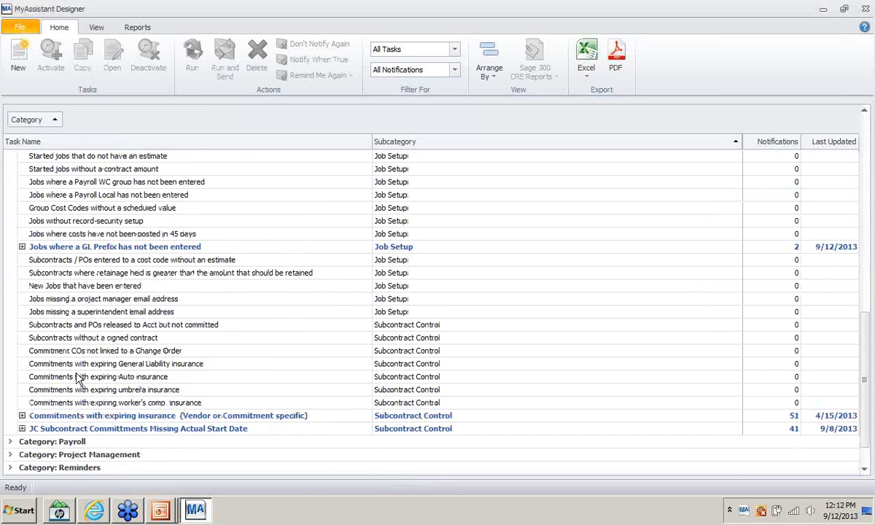
scroll(78, 381, "down", 1)
right_click(70, 405)
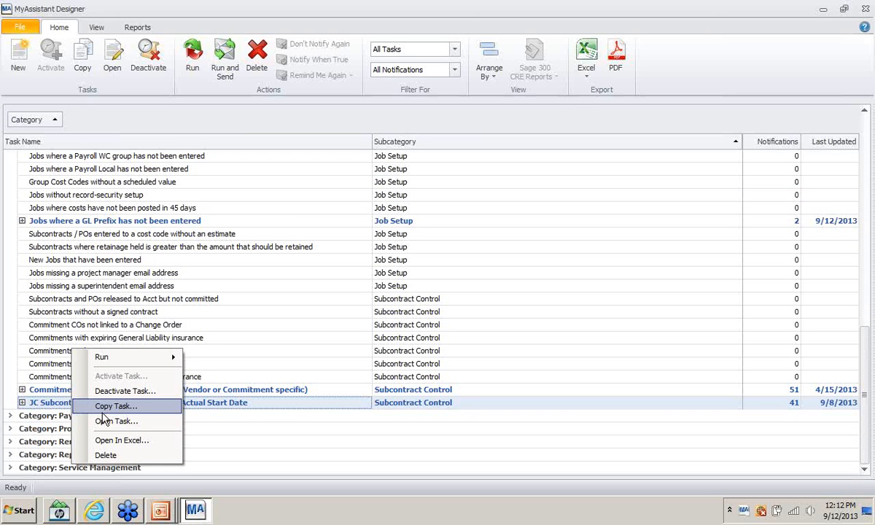
left_click(102, 421)
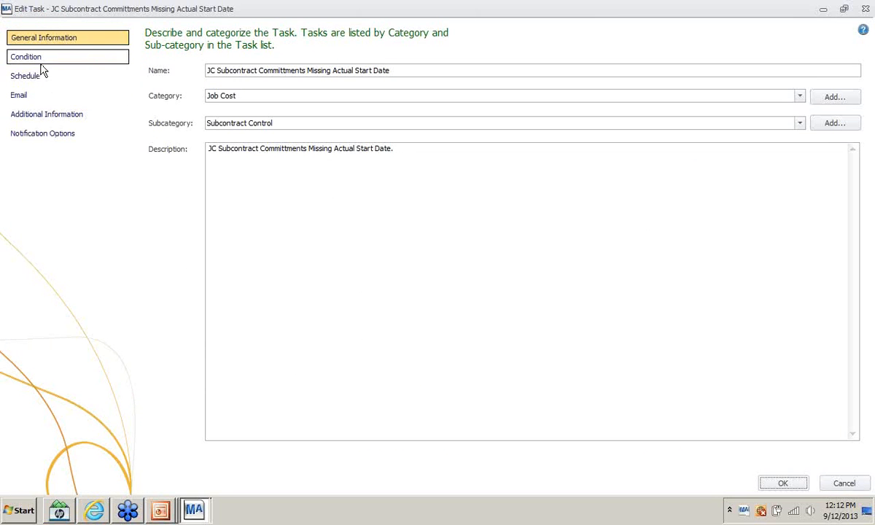
- View the task's condition expression without changes, then close the condition and task editor
left_click(26, 61)
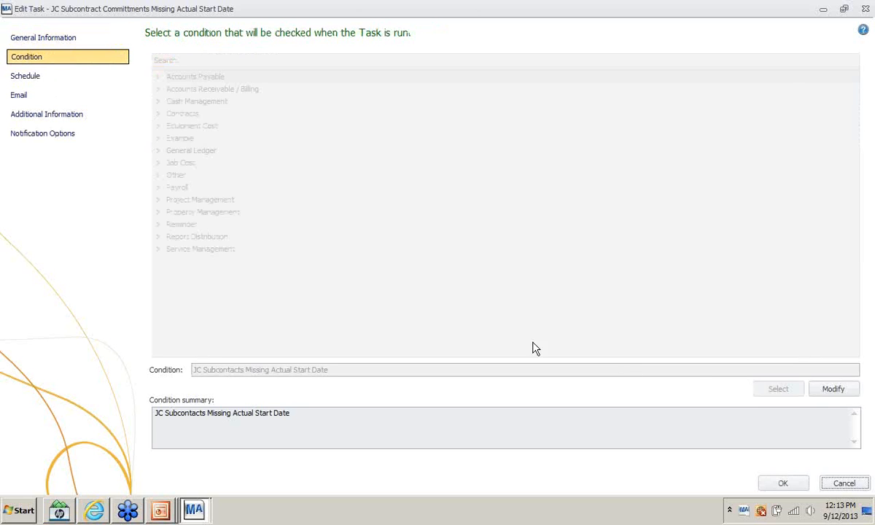
left_click(833, 392)
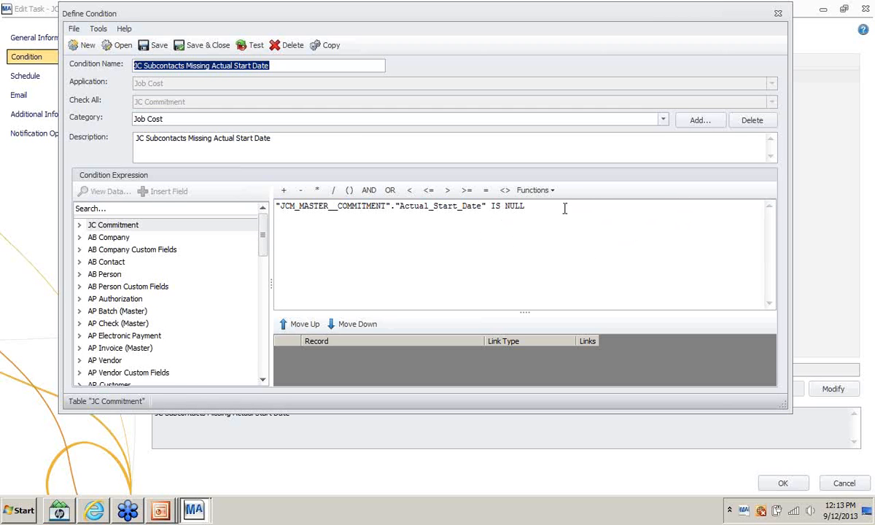
left_click(783, 21)
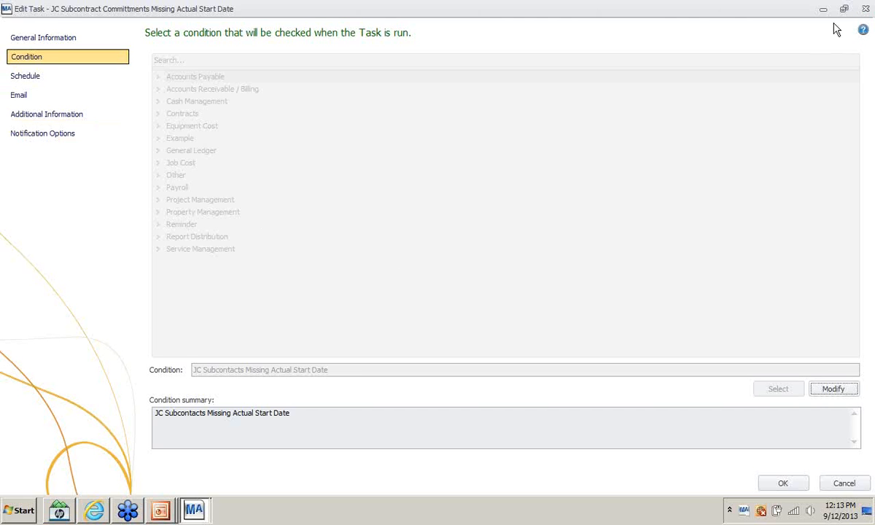
key("alt")
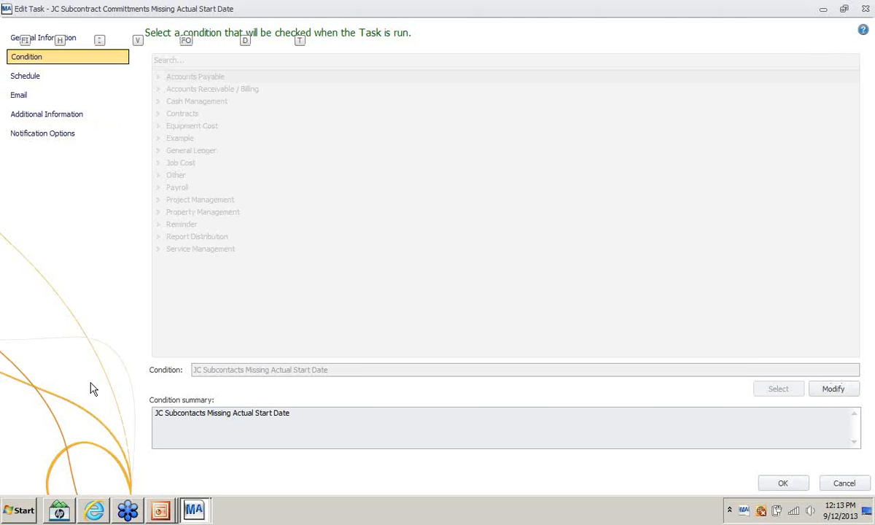
left_click(153, 133)
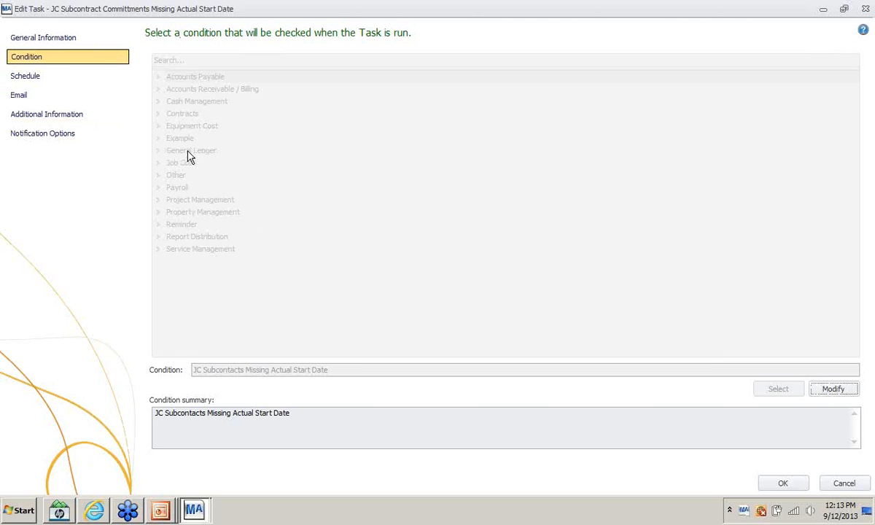
left_click(867, 7)
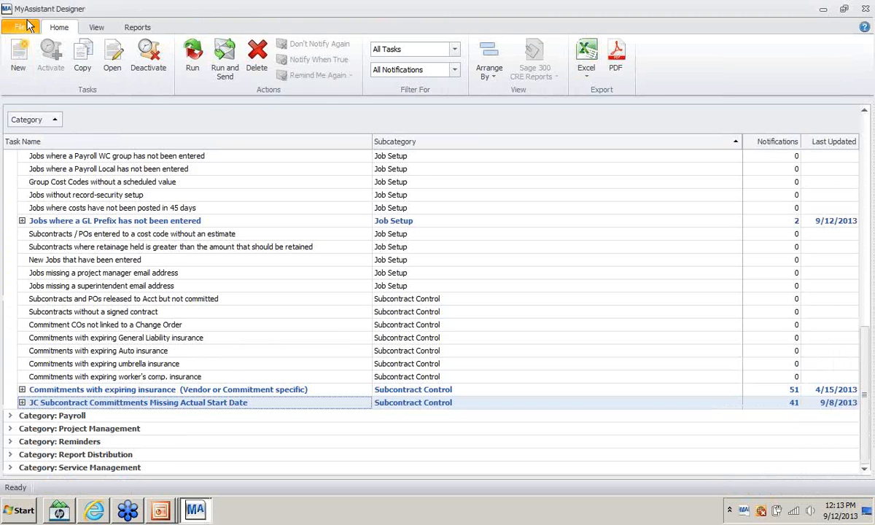
- Start a new condition and set its application to Service Management
left_click(22, 28)
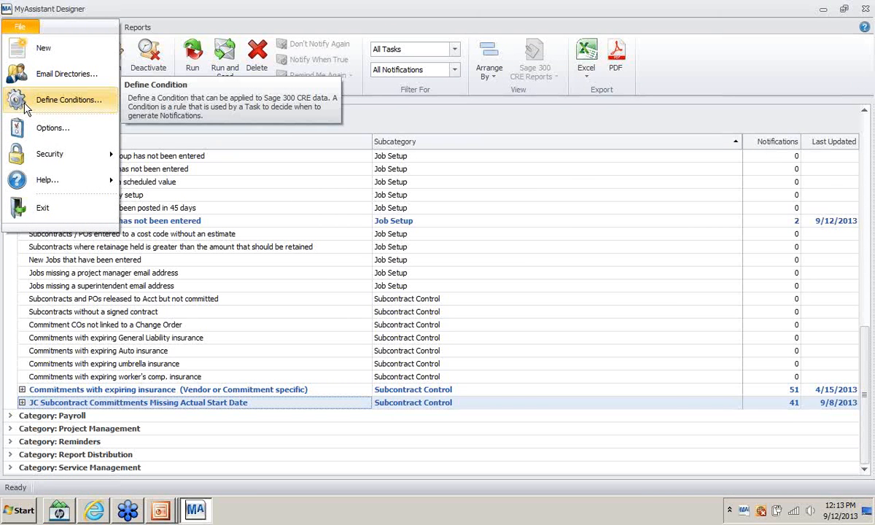
left_click(24, 107)
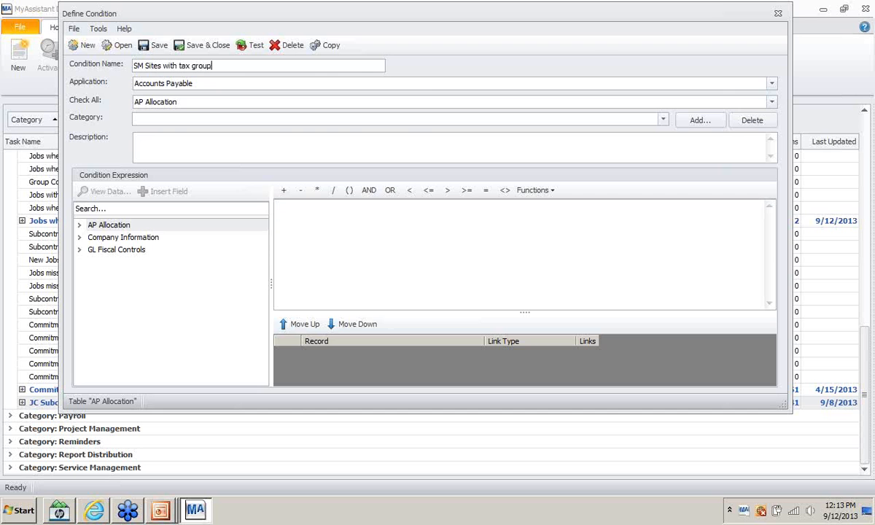
type(",")
key("Tab")
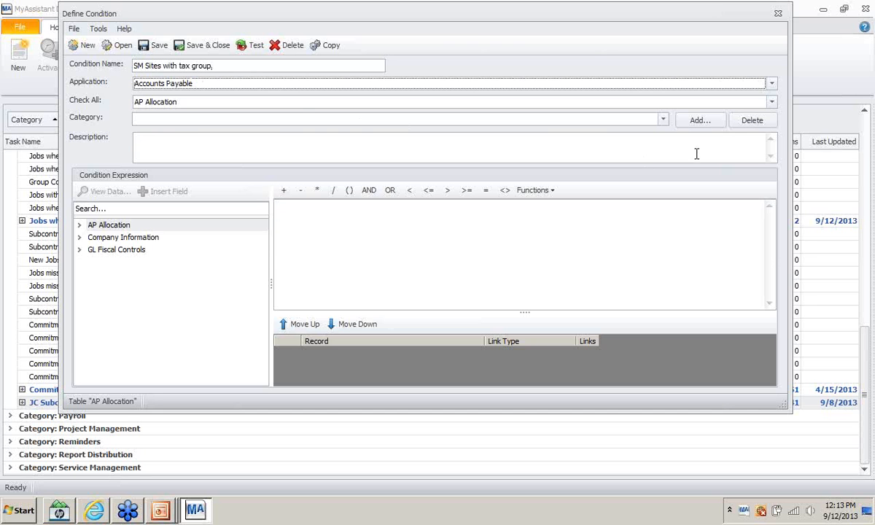
left_click(771, 83)
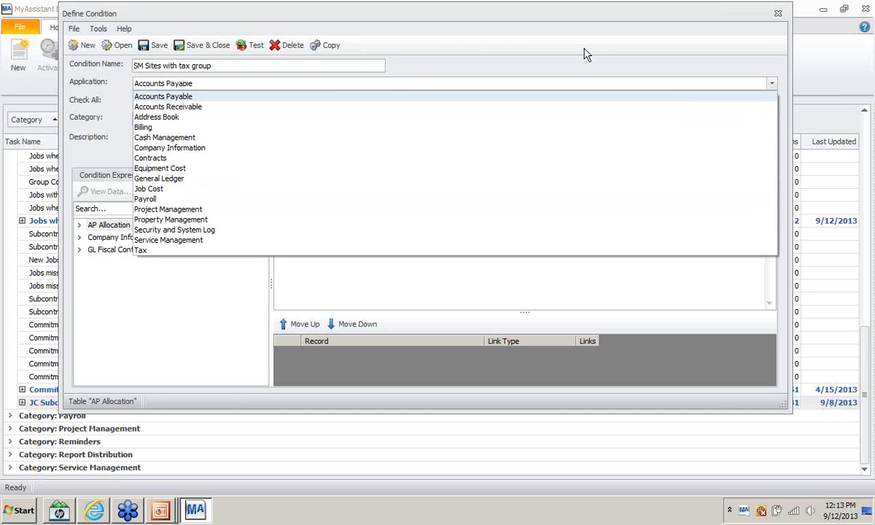
left_click(197, 240)
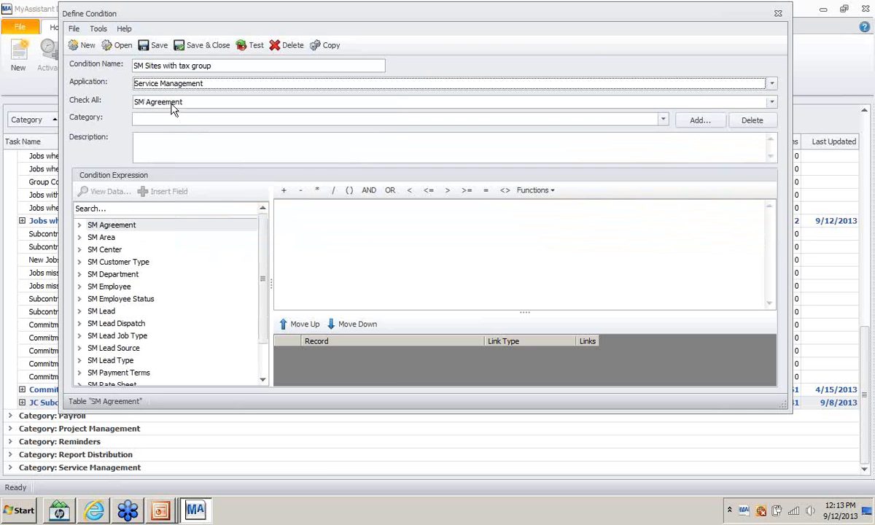
- Check all SM Service Site records and file the condition under the Service Management category
left_click(173, 108)
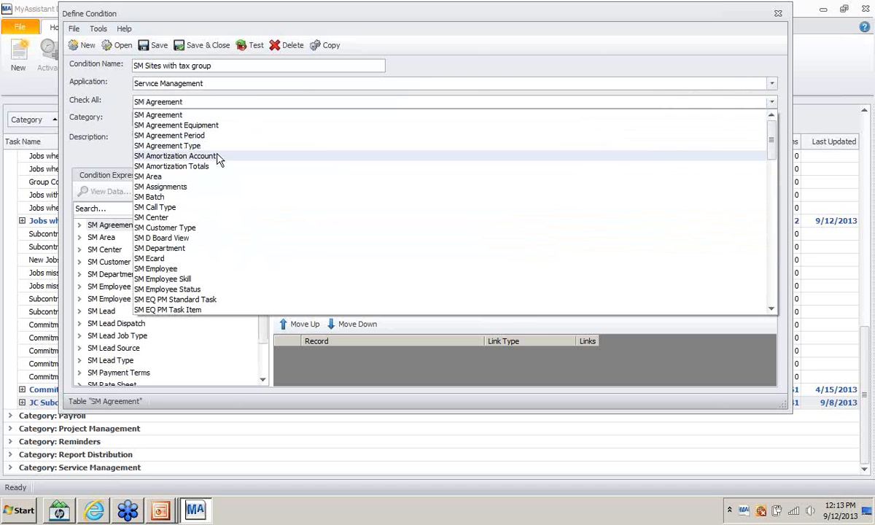
scroll(241, 175, "down", 5)
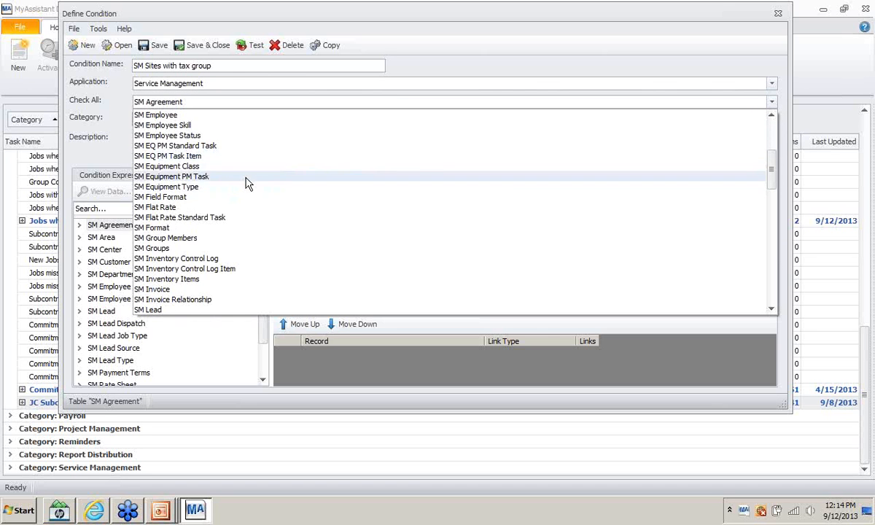
scroll(246, 182, "down", 10)
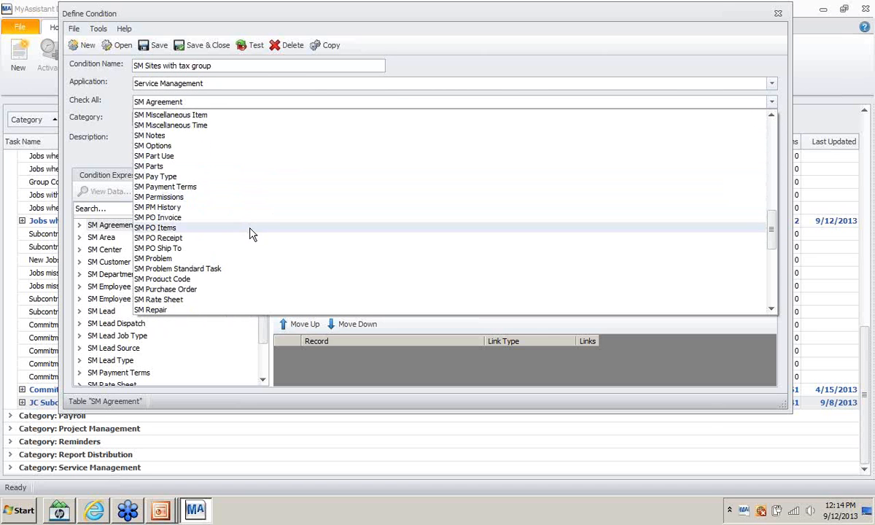
scroll(250, 233, "down", 3)
left_click(184, 300)
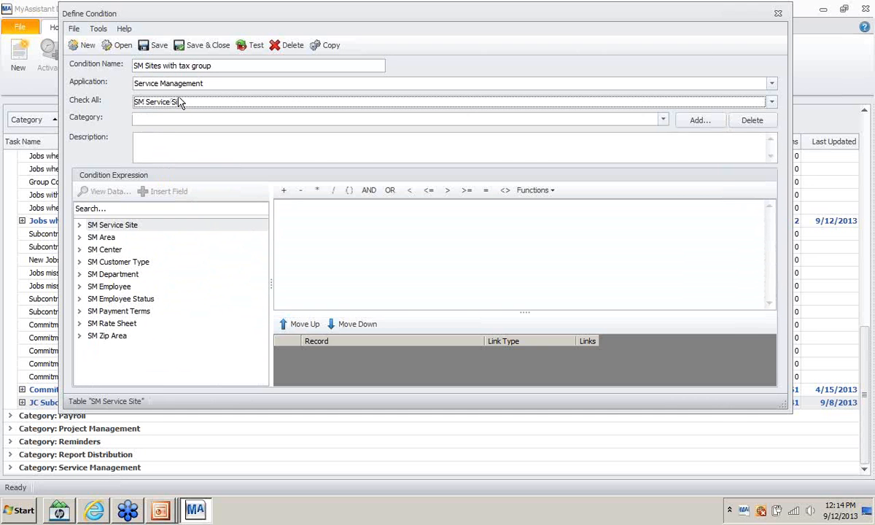
left_click(662, 119)
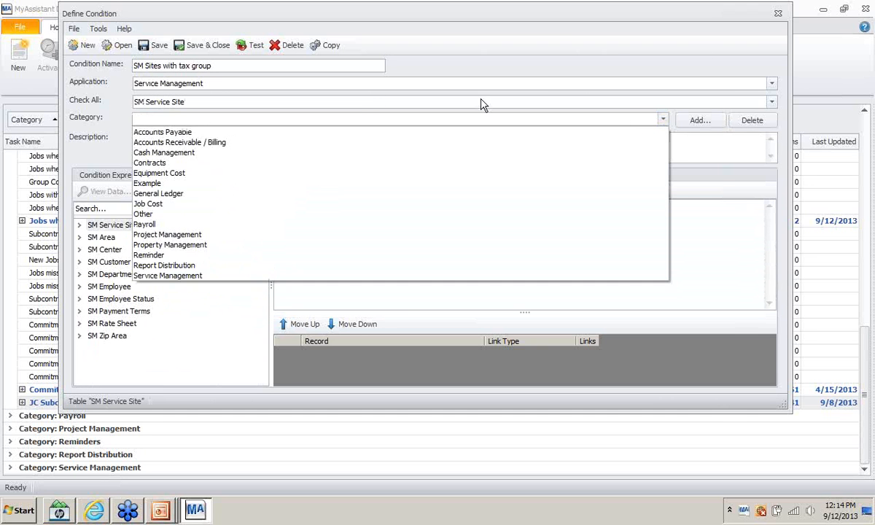
left_click(169, 276)
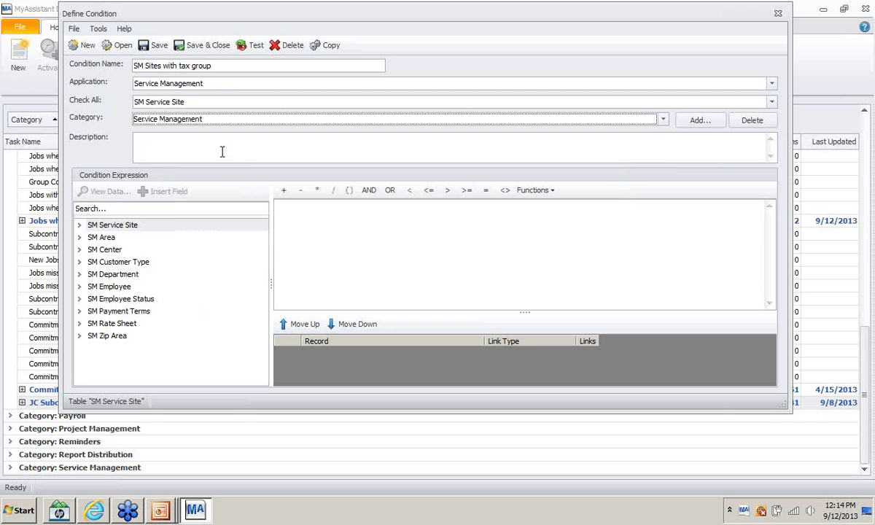
- Copy the condition name 'SM Sites with tax group' into the Description
left_click_drag(240, 65, 82, 68)
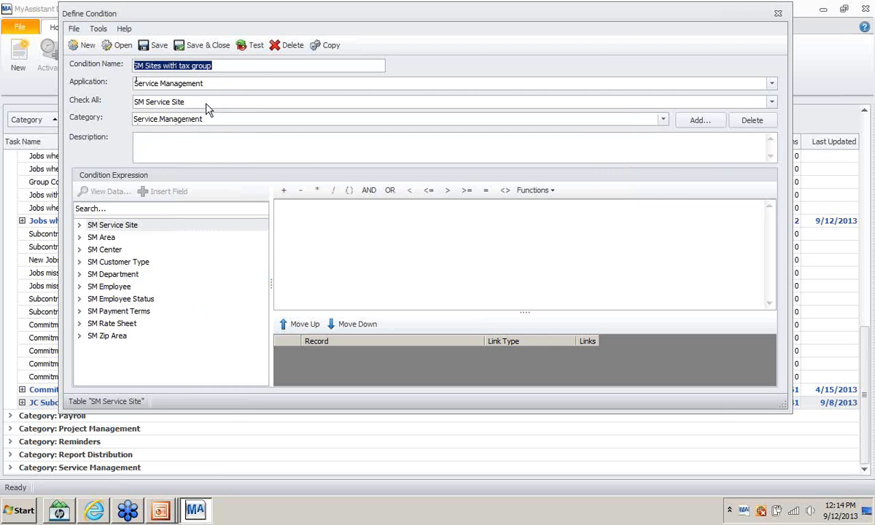
key("ctrl+c")
left_click(194, 140)
key("ctrl+v")
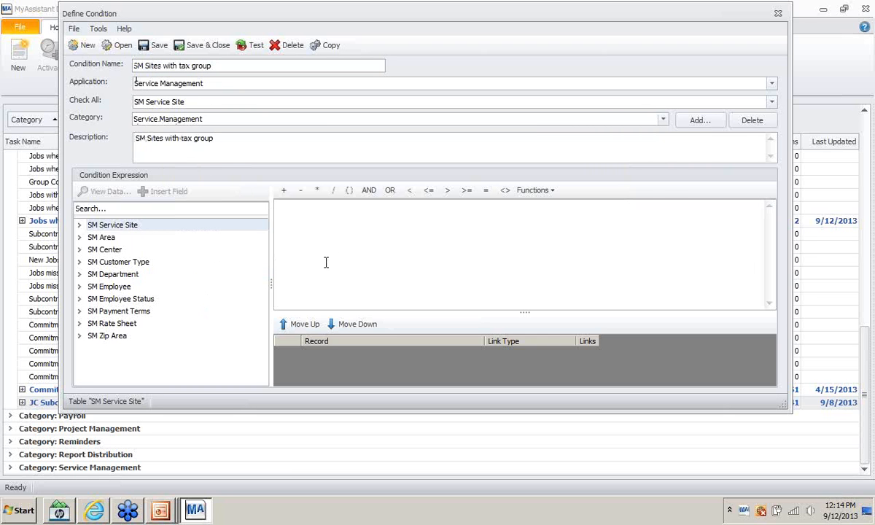
- Insert the SM Service Site TAXGROUP field into the expression to check for blank tax groups
left_click(79, 225)
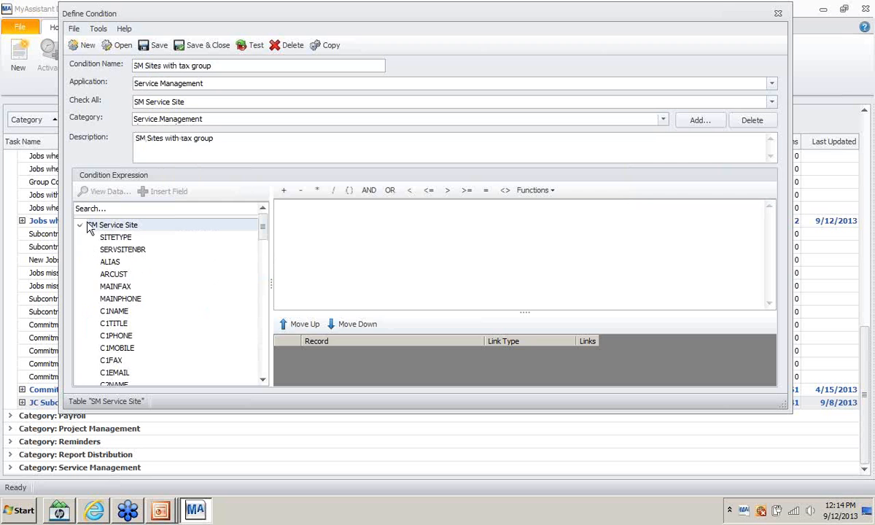
scroll(156, 279, "down", 8)
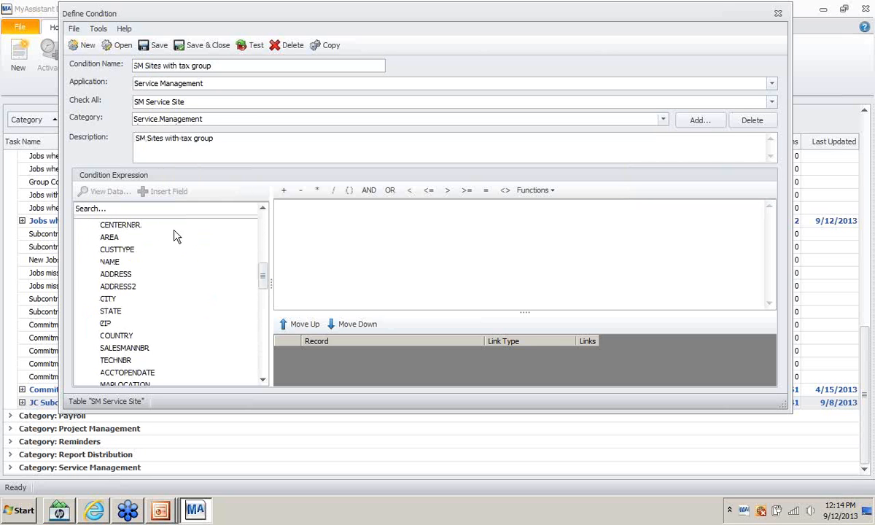
scroll(231, 277, "down", 1)
scroll(231, 277, "up", 4)
scroll(230, 277, "down", 8)
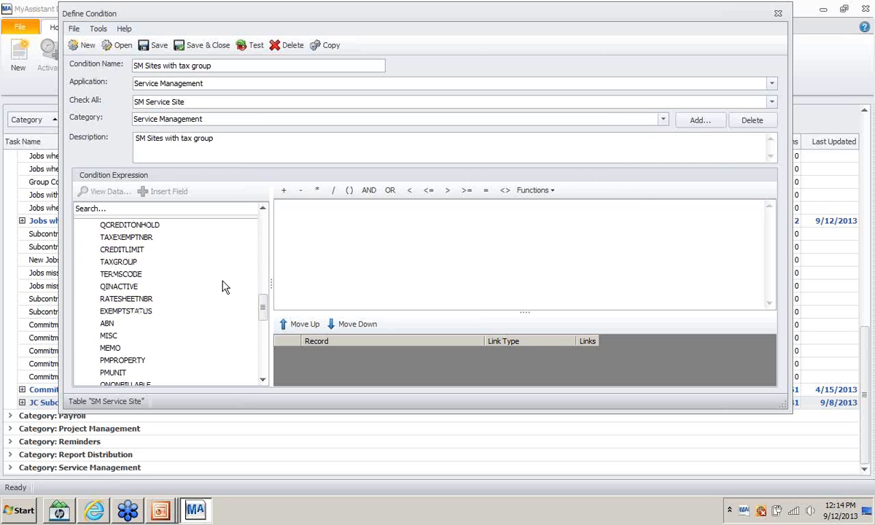
scroll(224, 288, "down", 7)
scroll(222, 293, "up", 4)
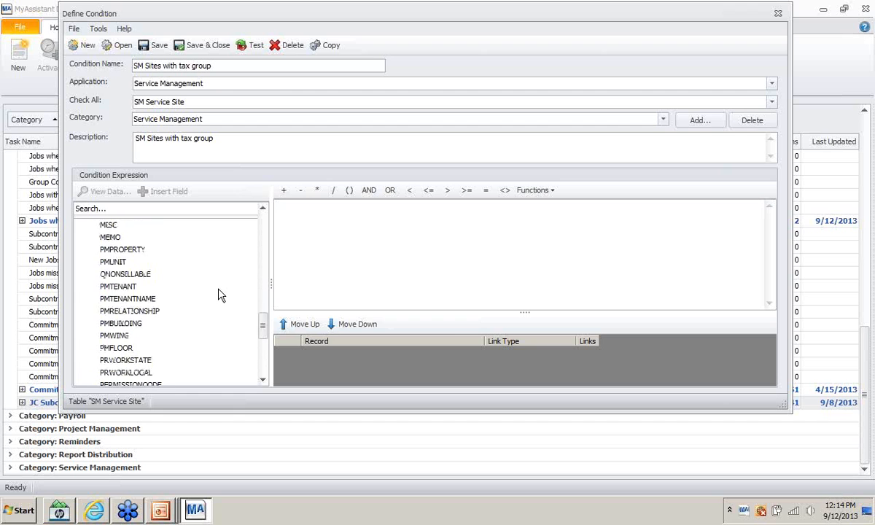
scroll(218, 295, "up", 3)
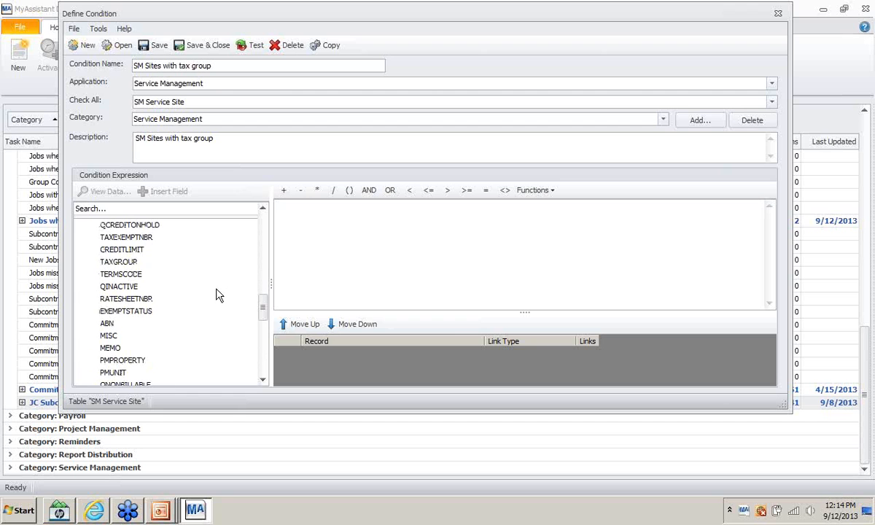
double_click(118, 262)
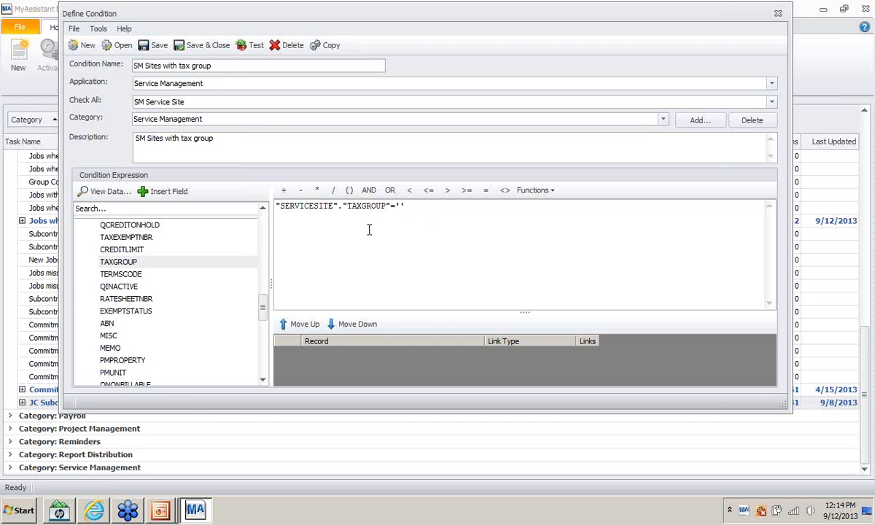
- Test the condition and add the site NAME and ADDRESS fields as result columns
left_click(255, 46)
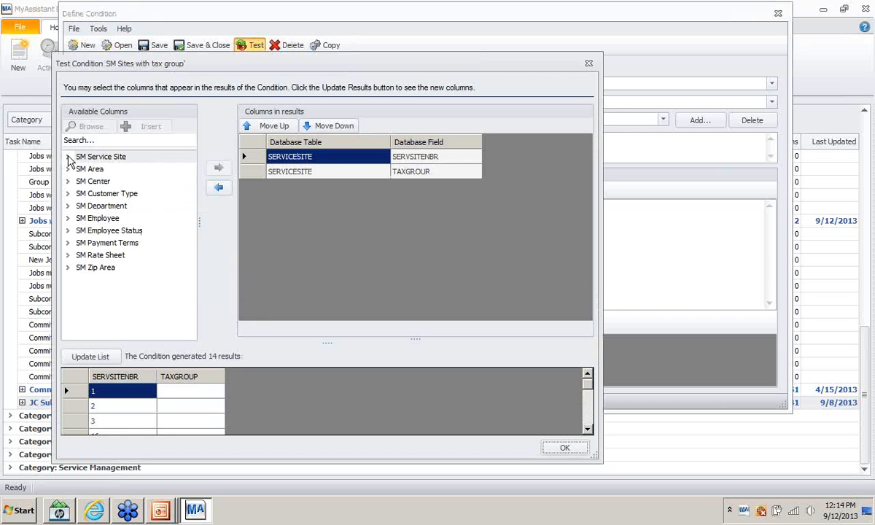
left_click(68, 157)
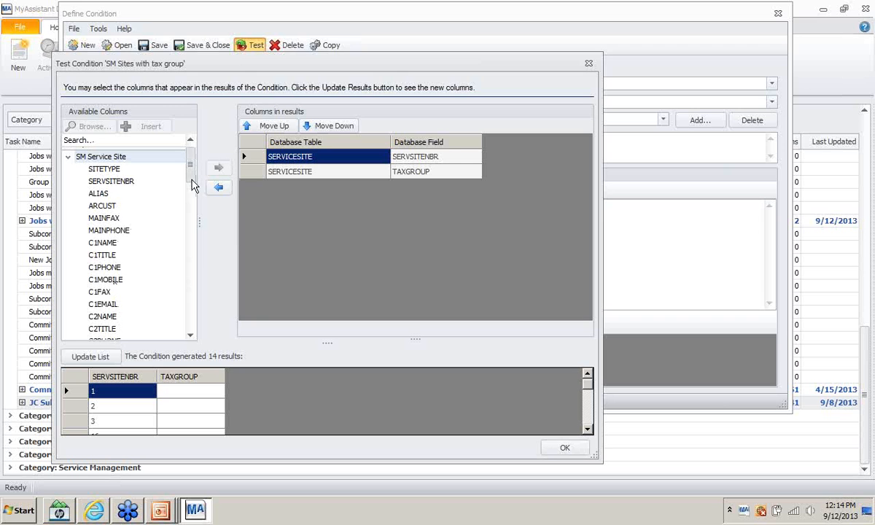
scroll(188, 179, "down", 1)
scroll(188, 180, "up", 1)
left_click_drag(190, 170, 189, 205)
left_click(99, 292)
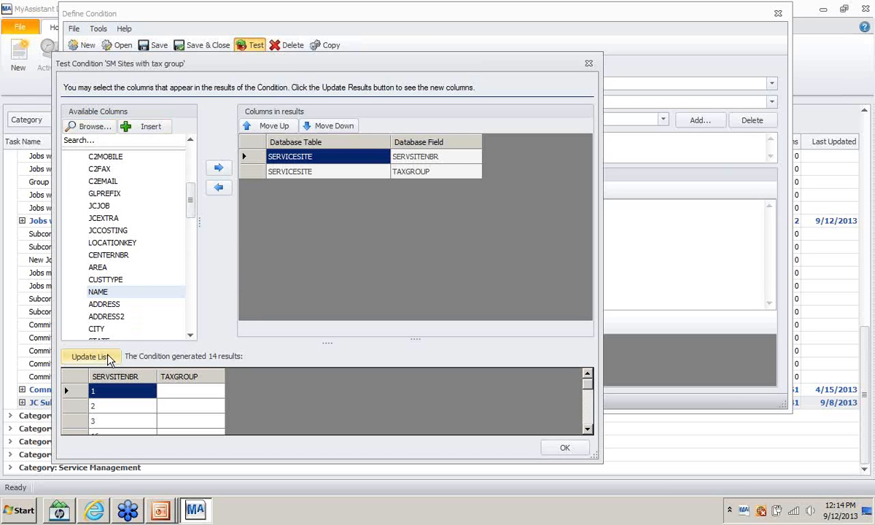
left_click(216, 167)
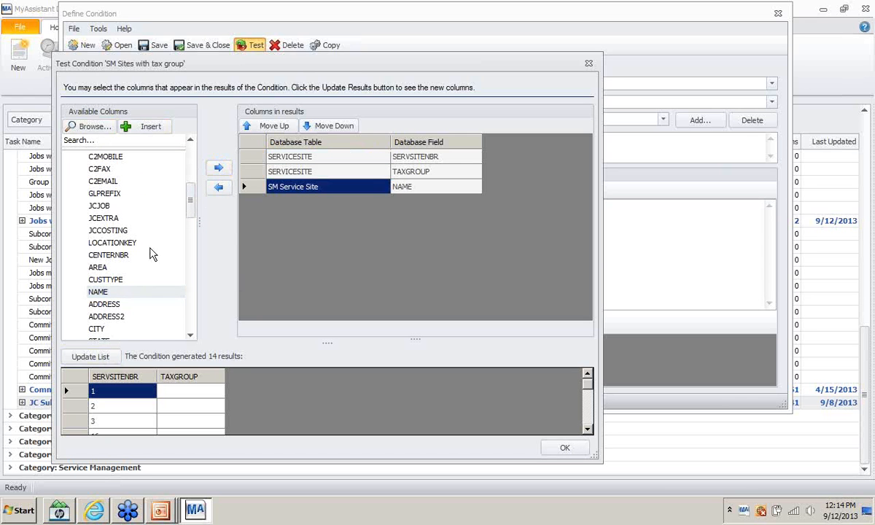
left_click(96, 303)
left_click(220, 172)
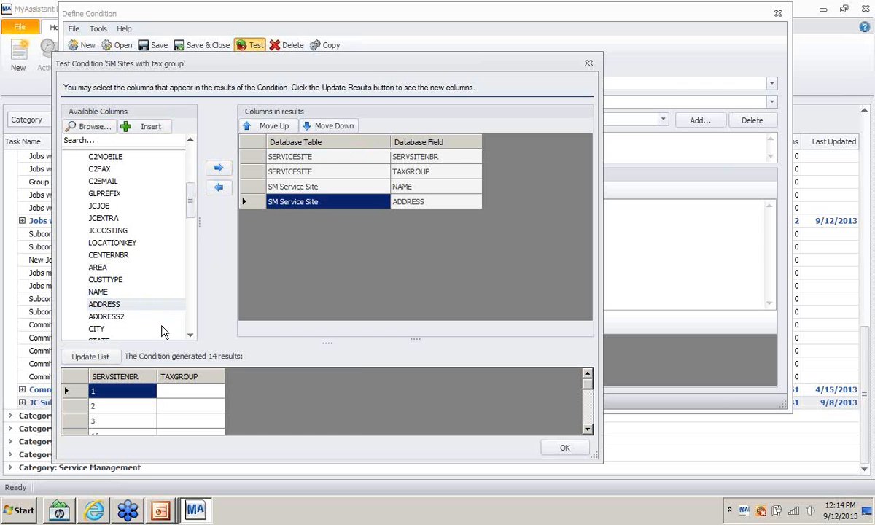
- Refresh the 14 matching sites, close the test results, and save and close the condition
left_click(89, 357)
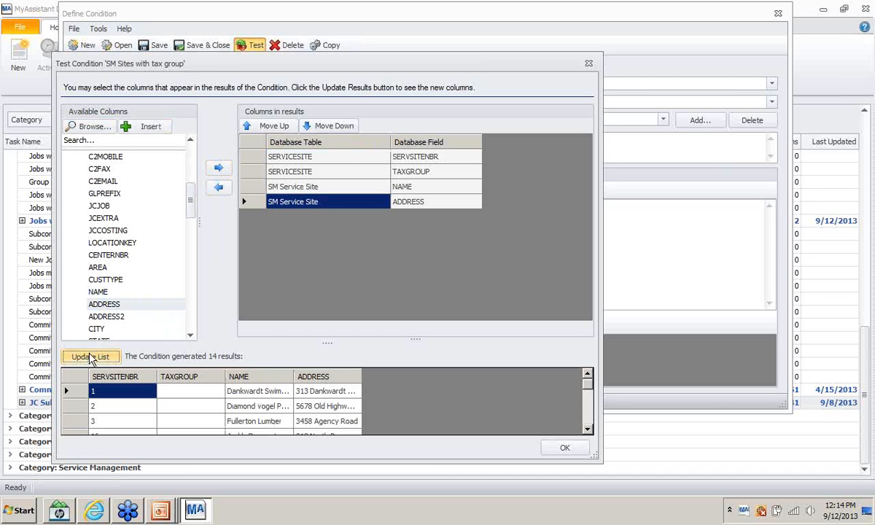
left_click(589, 65)
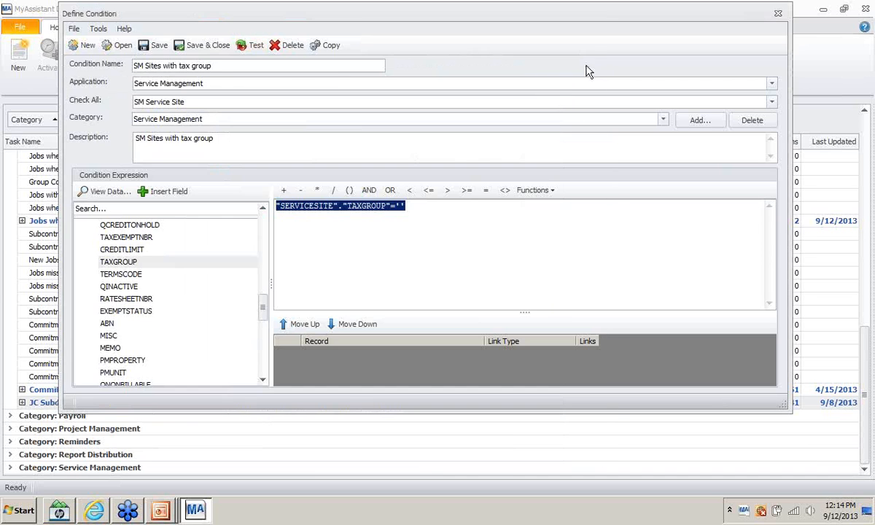
left_click(205, 46)
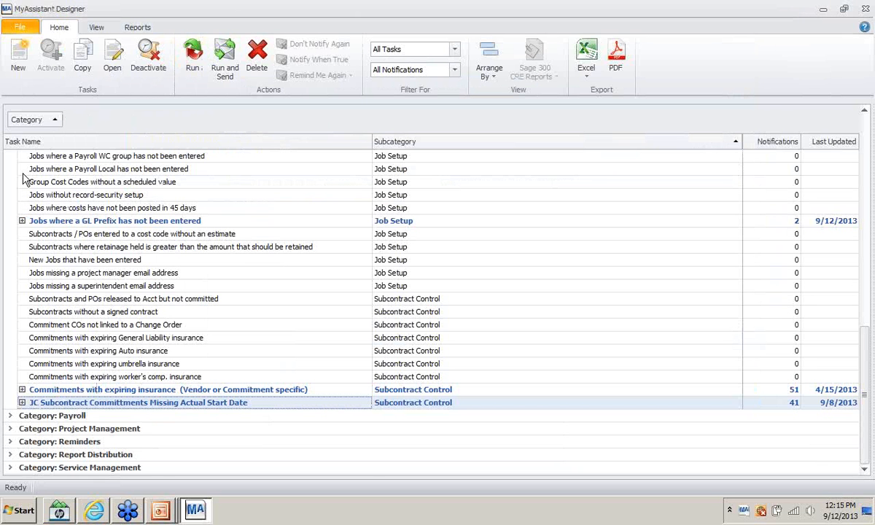
- Start a new task named 'Sites Without Tax Groups'
left_click(22, 221)
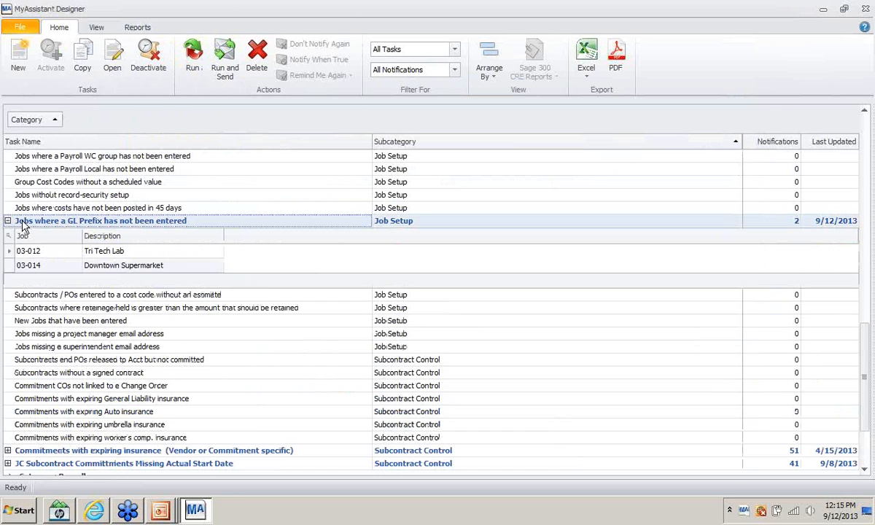
left_click(8, 221)
left_click(22, 26)
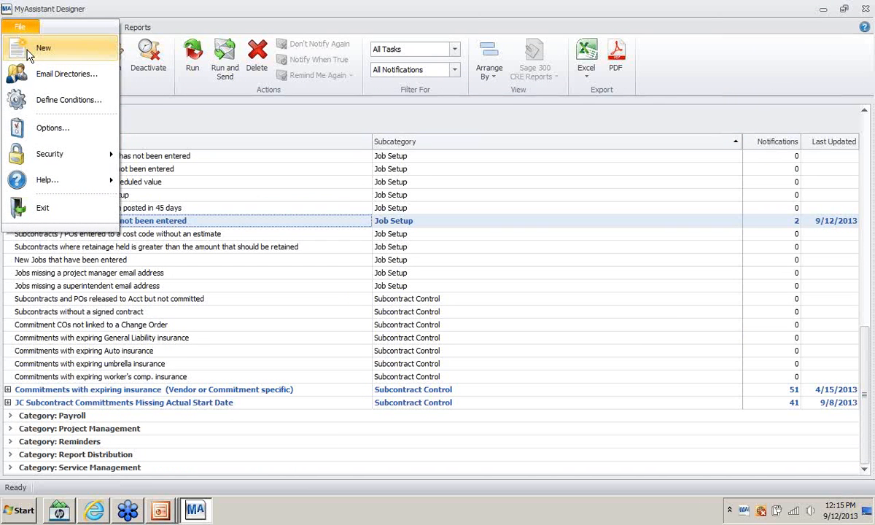
left_click(27, 50)
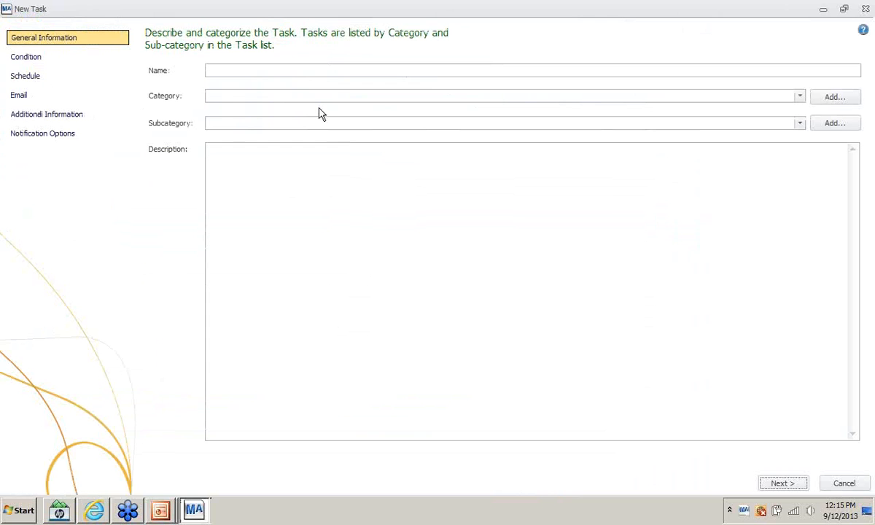
left_click(231, 71)
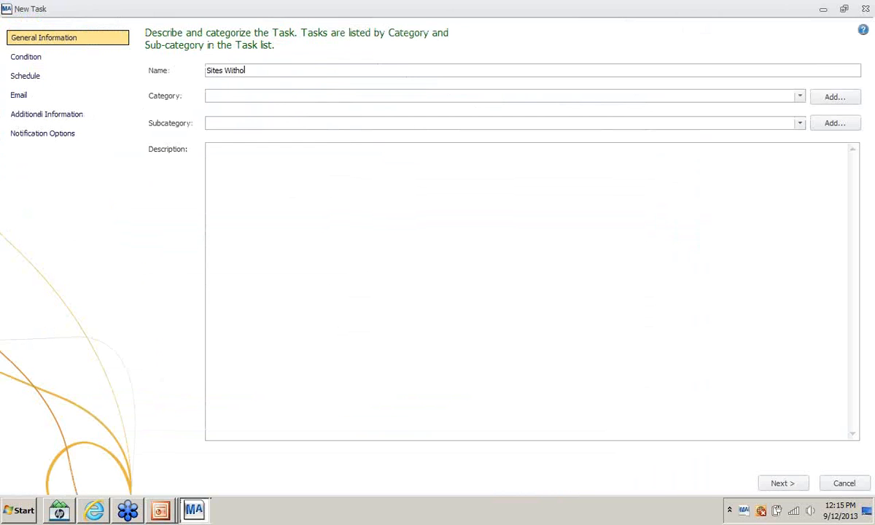
type("Sites Without Tax Groups")
- File the task under Service Management, Setup - Other, and paste its name as the description
left_click(799, 96)
left_click(288, 231)
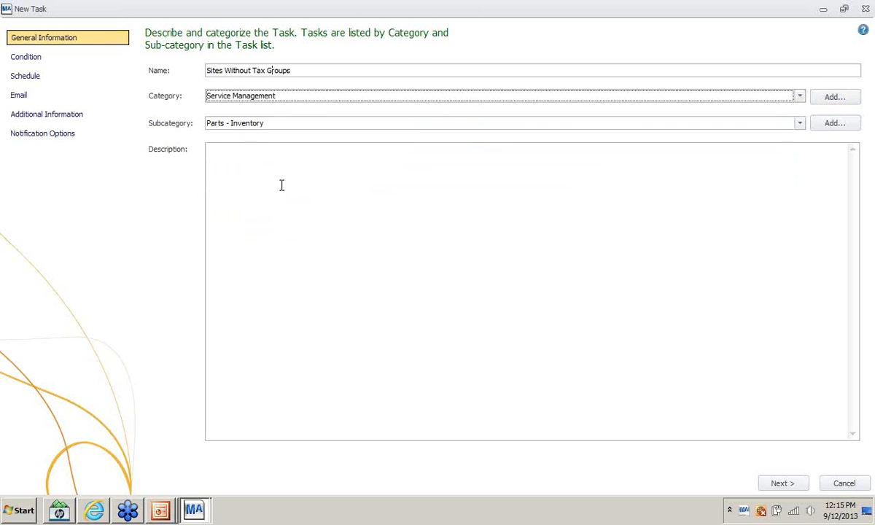
left_click(290, 123)
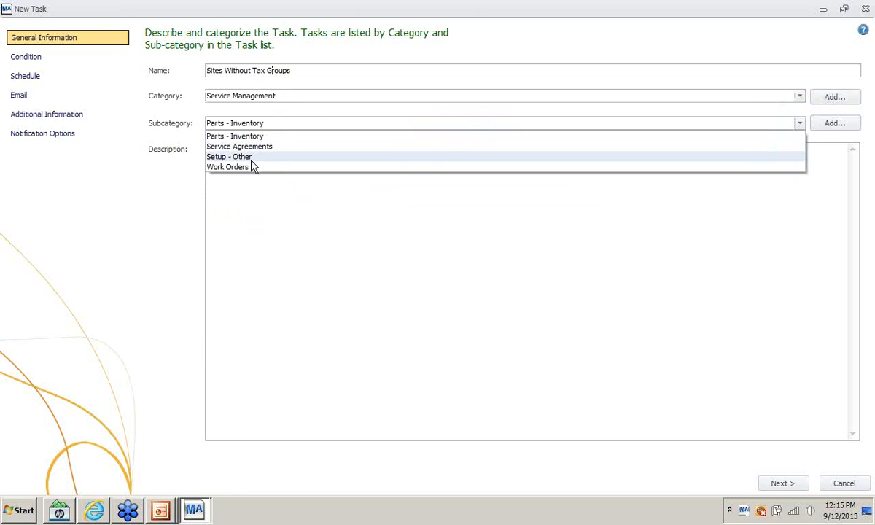
left_click(247, 157)
left_click_drag(312, 70, 174, 67)
key("ctrl+c")
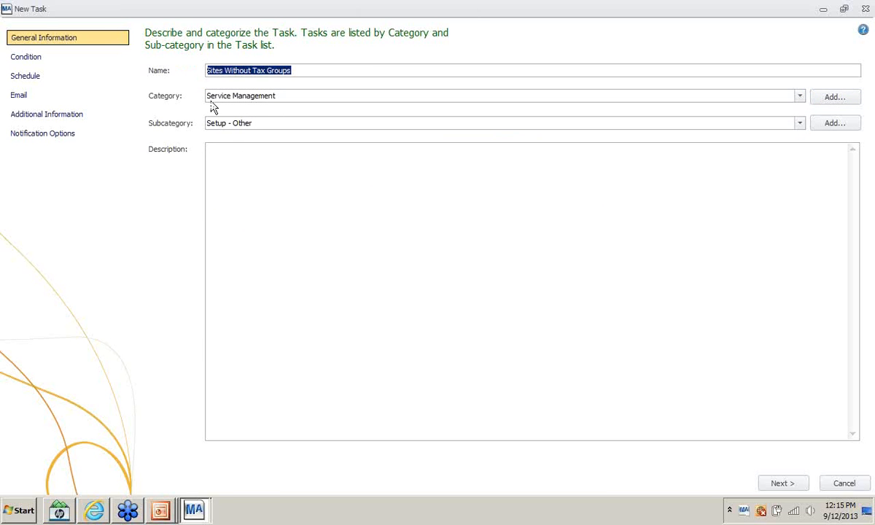
left_click(257, 158)
key("ctrl+v")
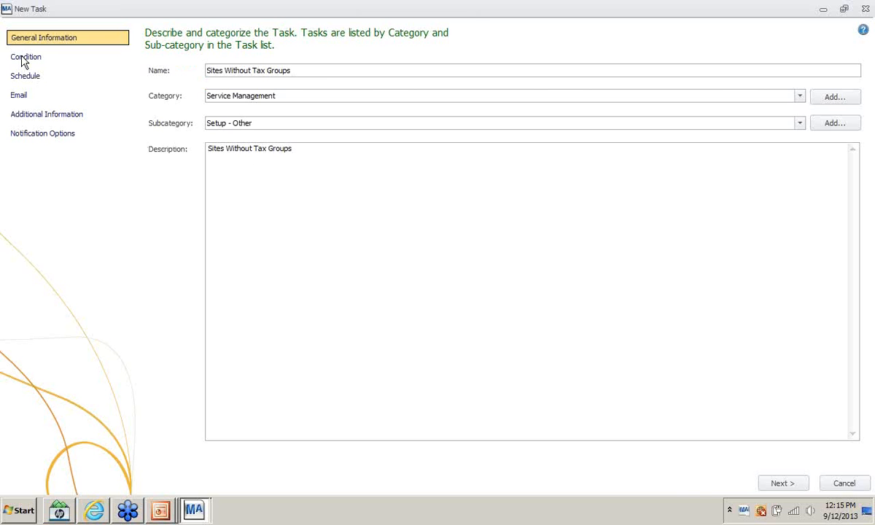
left_click(787, 485)
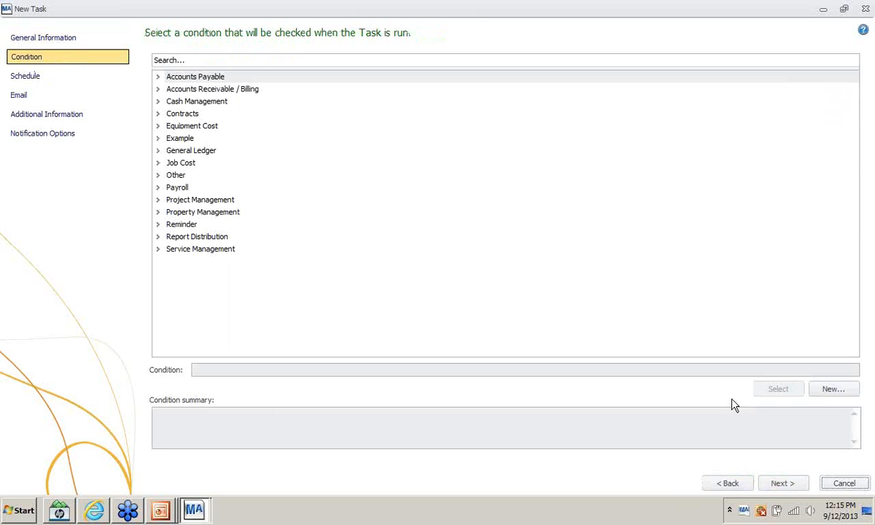
- Load the saved SM Sites with tax group condition from User Conditions for the task
left_click(823, 389)
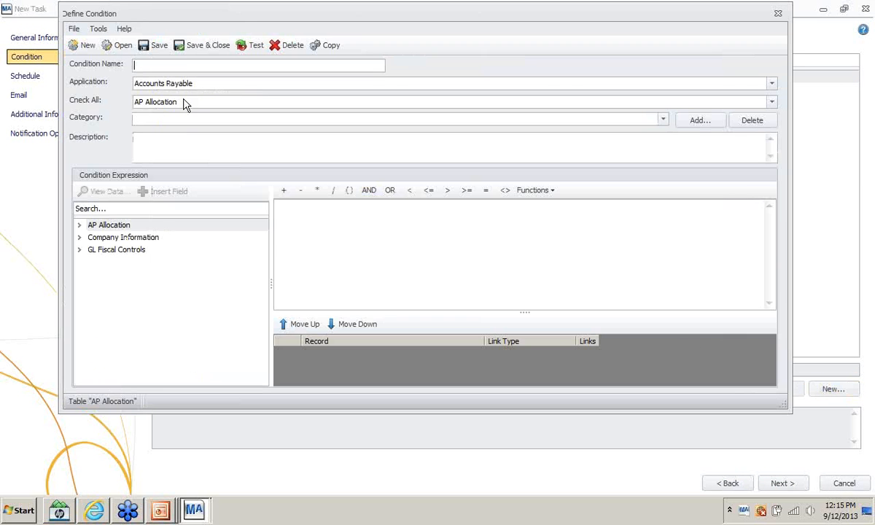
left_click(120, 47)
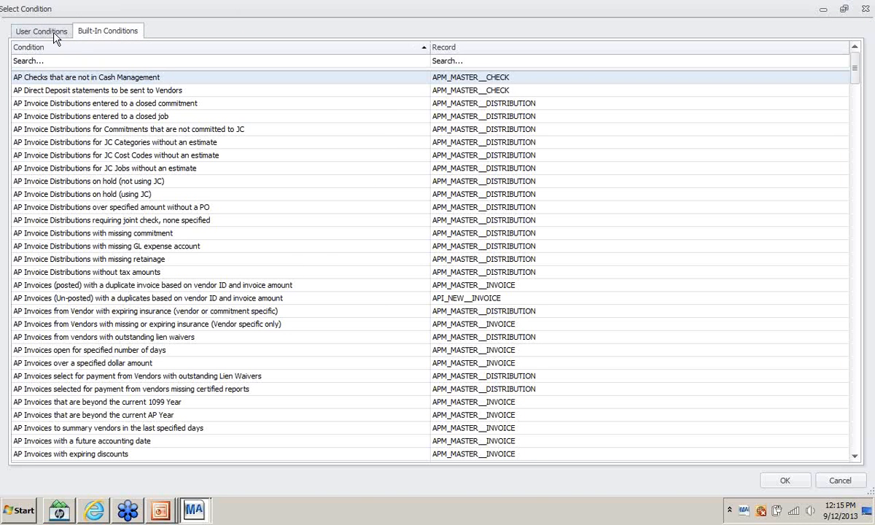
left_click(41, 32)
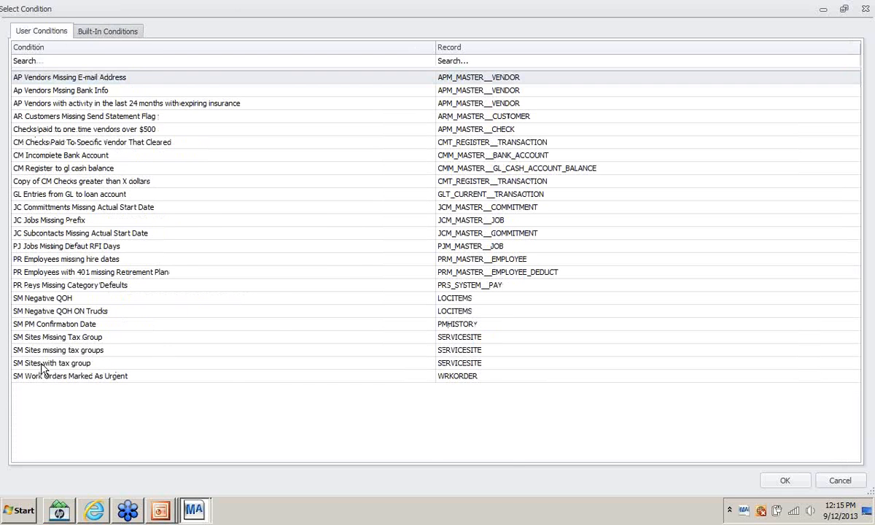
left_click(42, 364)
left_click(110, 32)
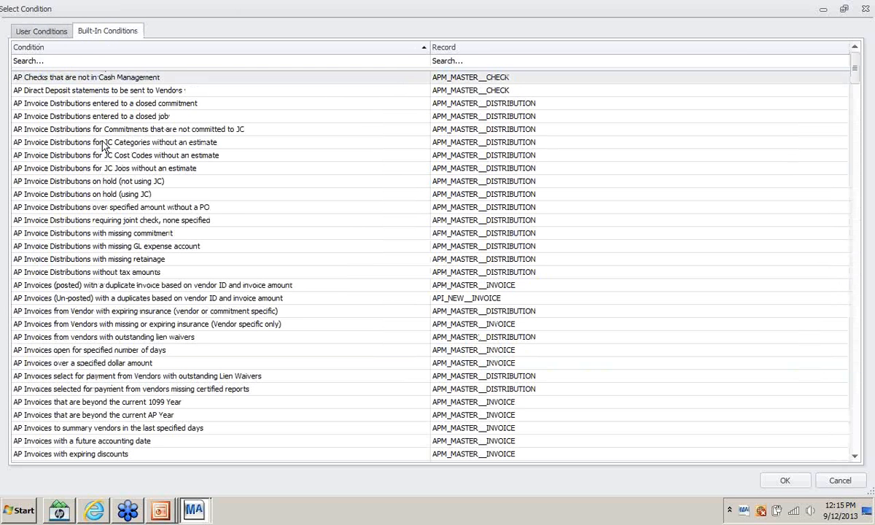
left_click(51, 33)
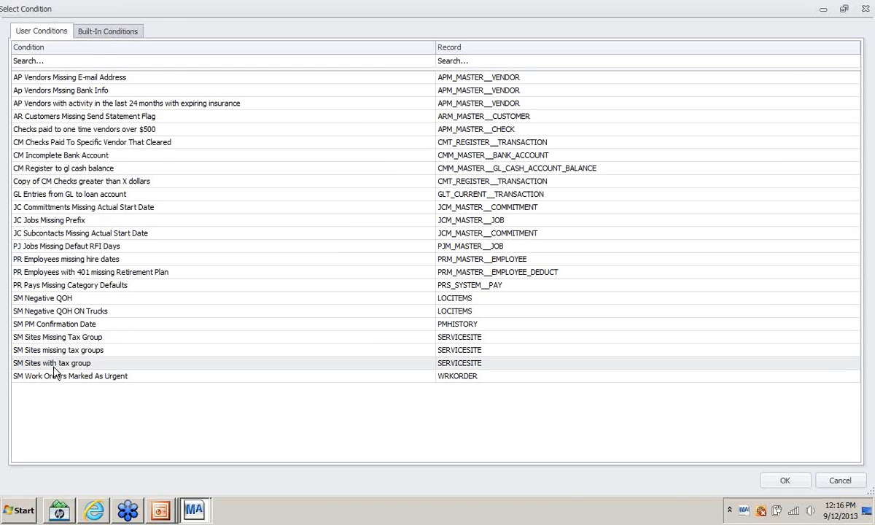
left_click(783, 484)
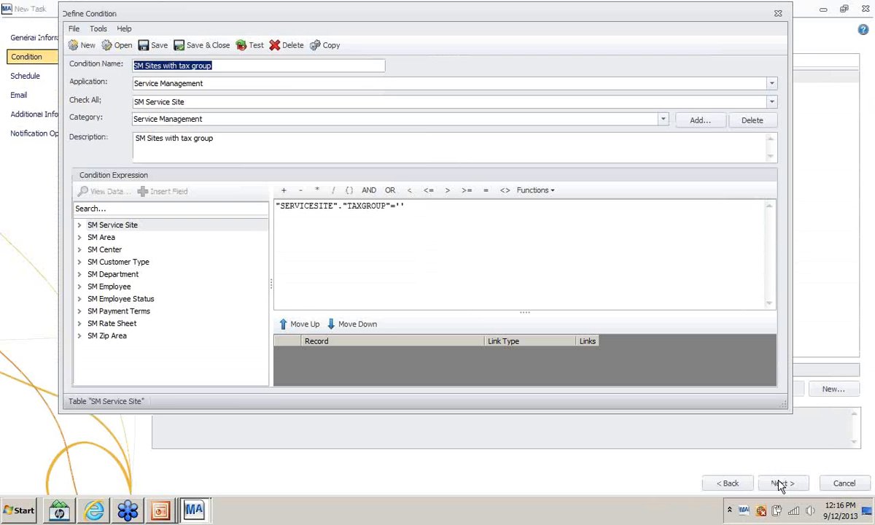
- Save and re-test the condition, then close the test results and condition editor
left_click(163, 47)
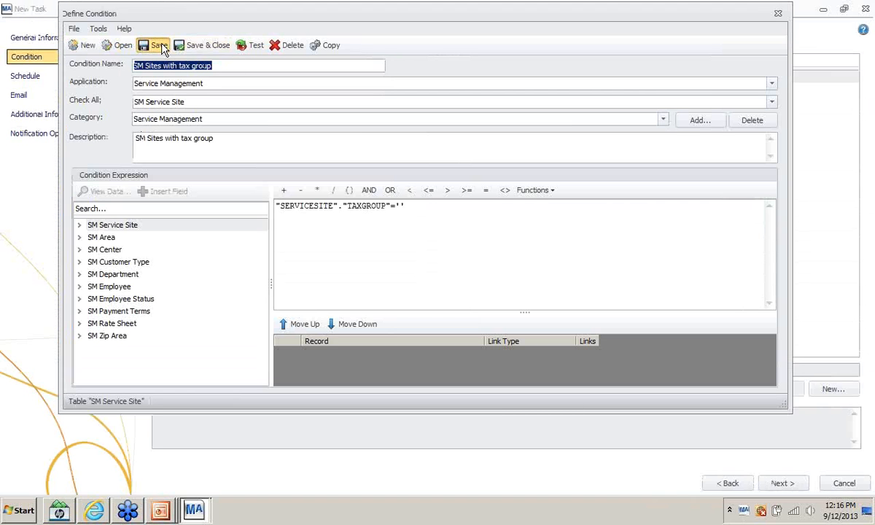
left_click(251, 48)
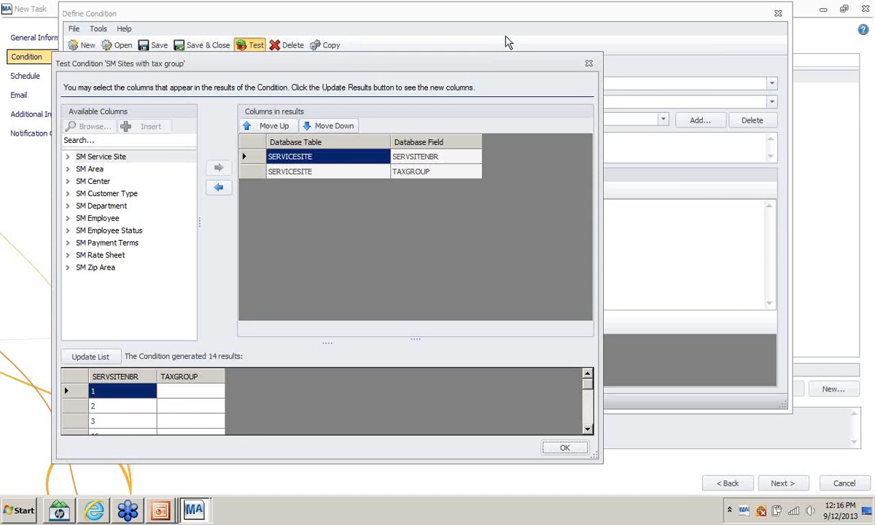
left_click(588, 64)
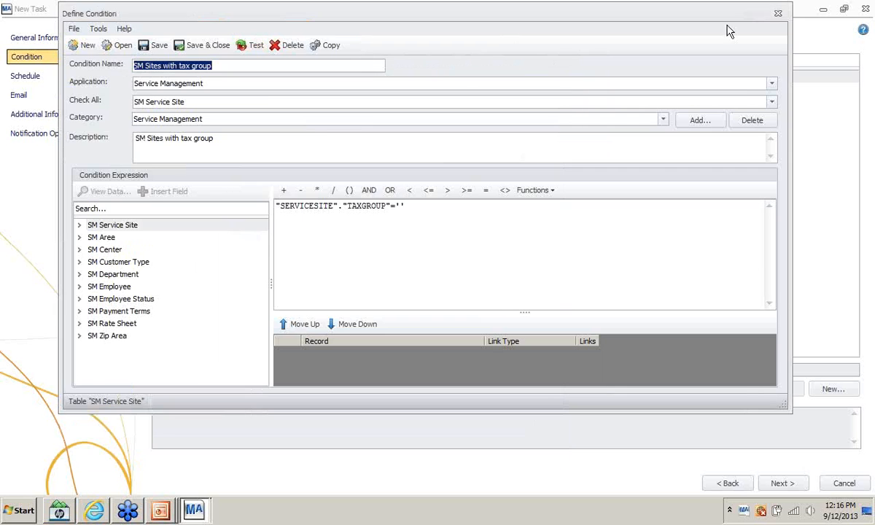
left_click(777, 13)
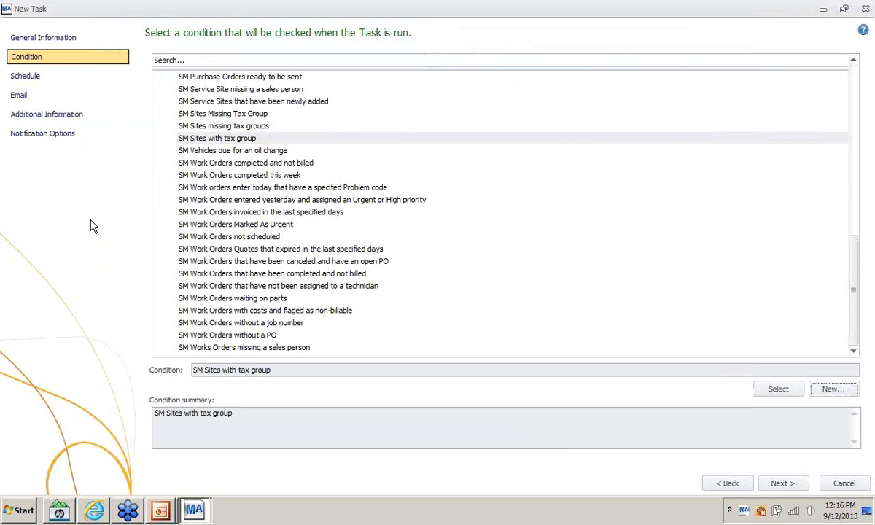
- Keep the task's schedule on demand and continue to the Email page
left_click(780, 482)
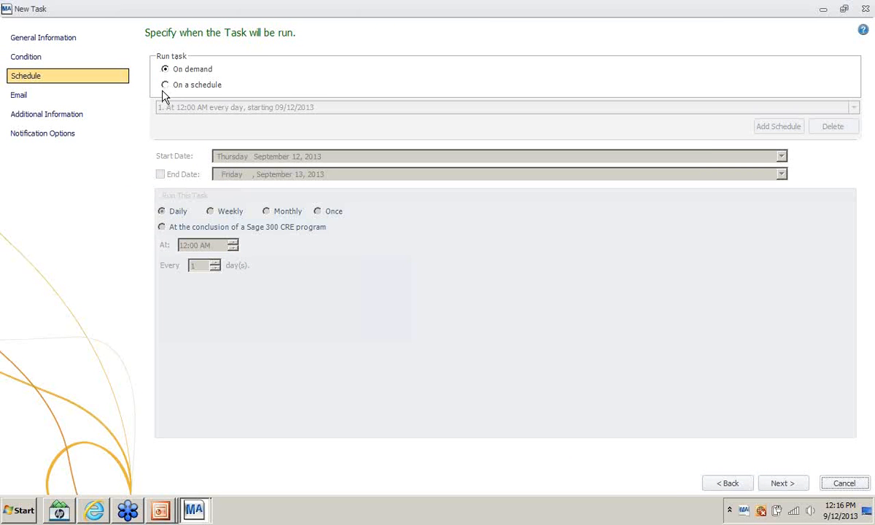
left_click(775, 485)
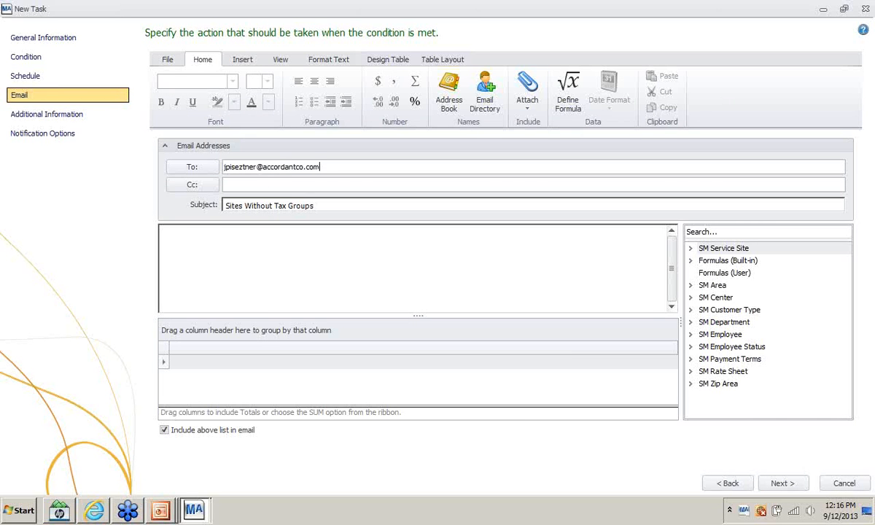
- Write the body 'The following sites are missing tax groups' and add SERVSITENBR, ALIAS, ARCUST list columns
left_click(209, 228)
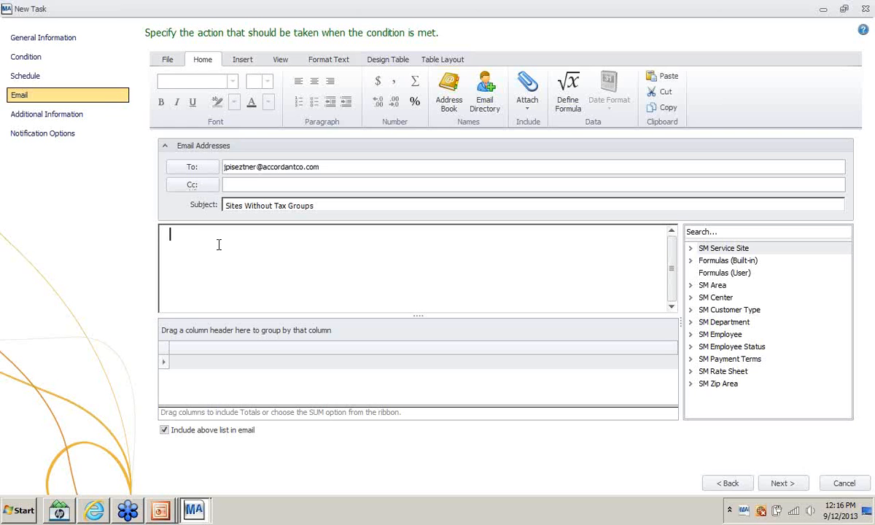
type("Please")
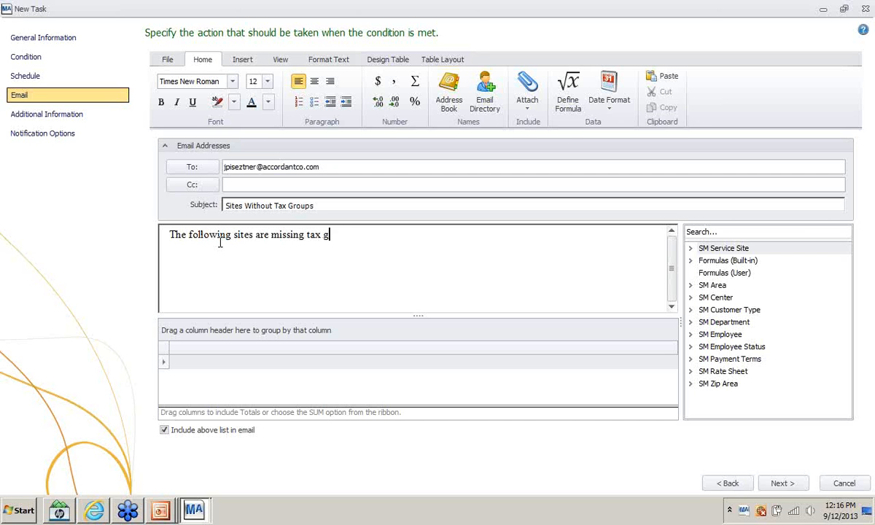
left_click(691, 248)
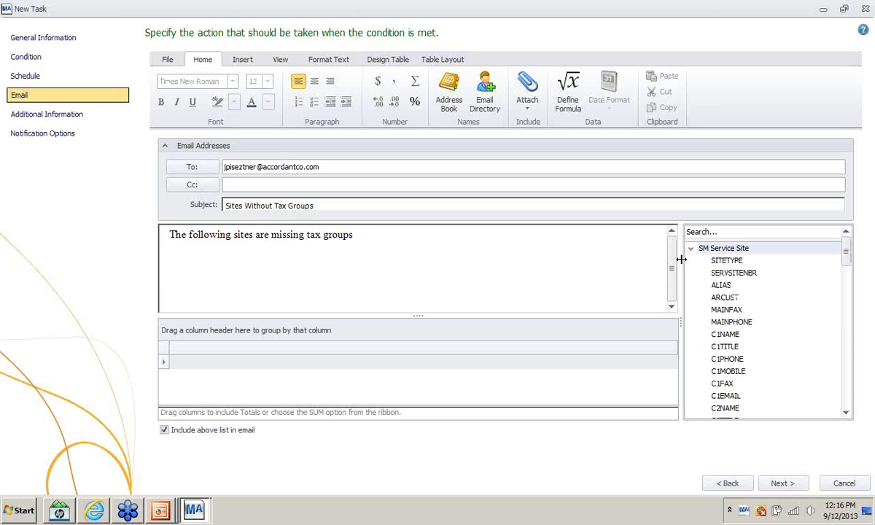
left_click_drag(729, 273, 215, 351)
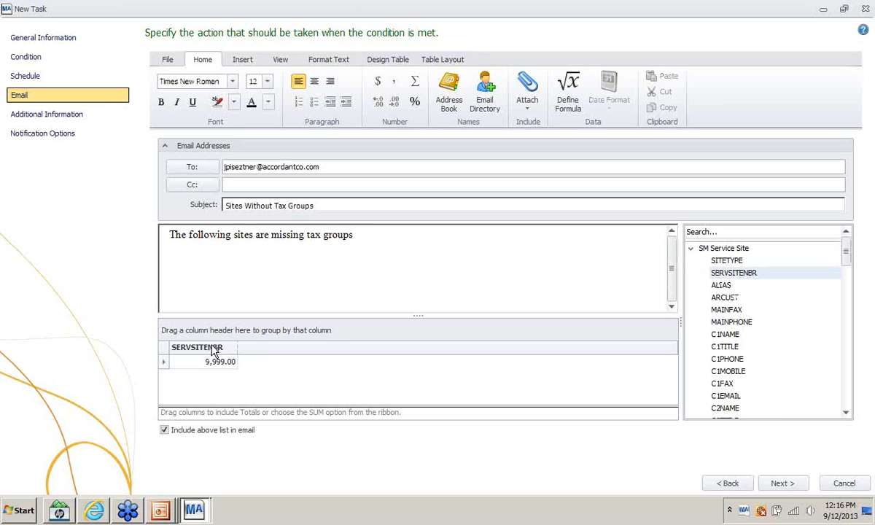
left_click_drag(722, 285, 261, 355)
left_click_drag(724, 297, 347, 337)
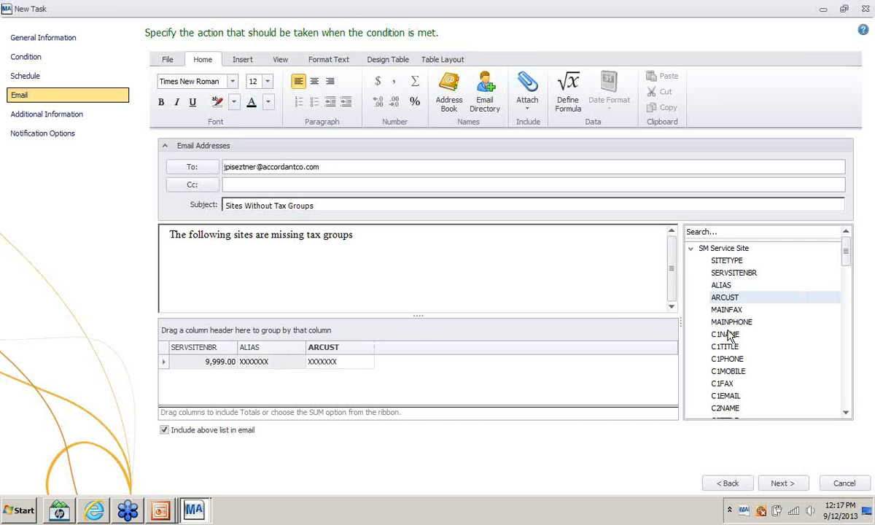
- Add the NAME, ADDRESS and CITY columns to the email's site list
scroll(727, 353, "down", 1)
scroll(729, 359, "down", 1)
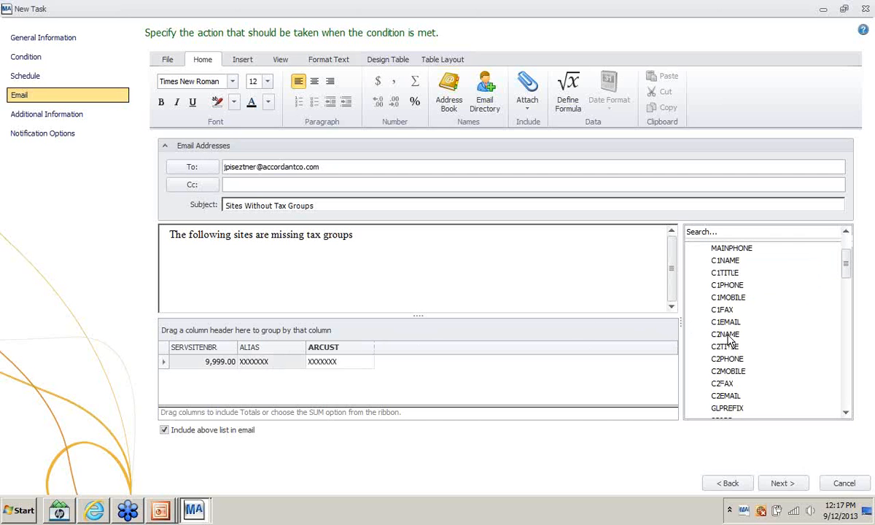
scroll(727, 358, "up", 1)
scroll(727, 361, "down", 3)
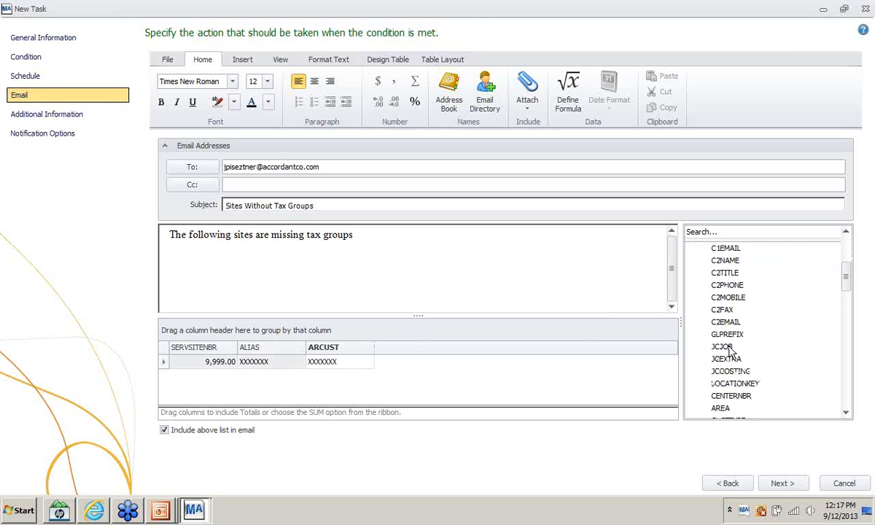
scroll(727, 394, "down", 1)
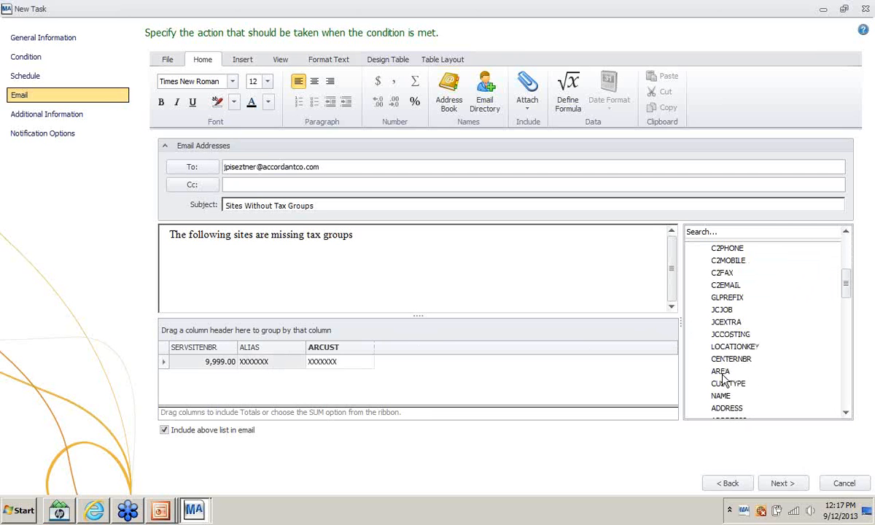
left_click_drag(721, 395, 427, 358)
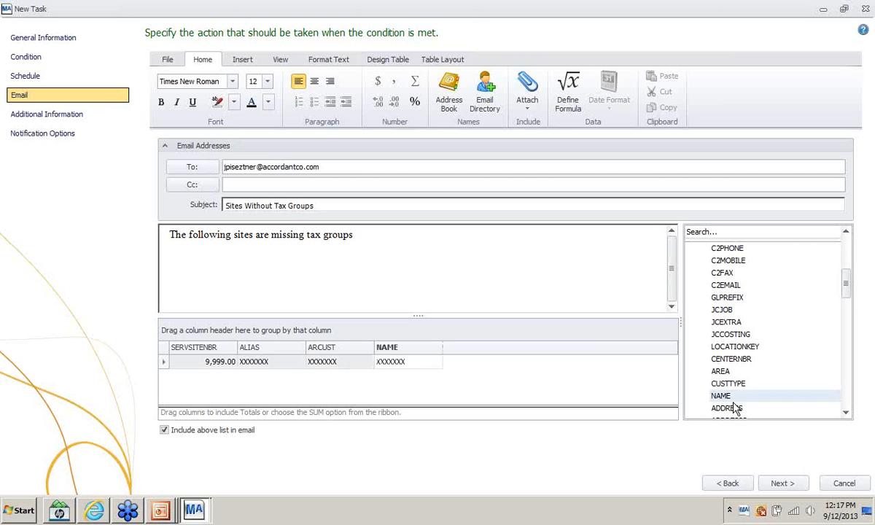
left_click_drag(729, 408, 489, 360)
scroll(721, 386, "down", 2)
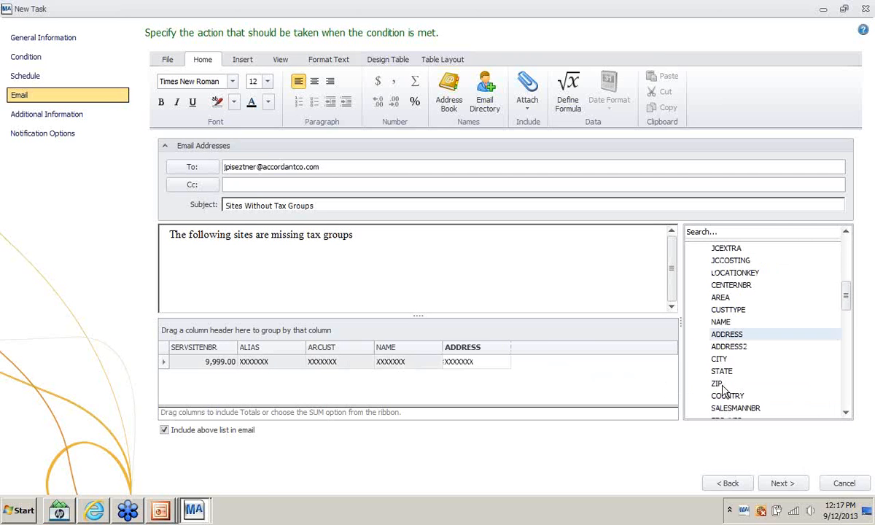
left_click_drag(719, 359, 547, 352)
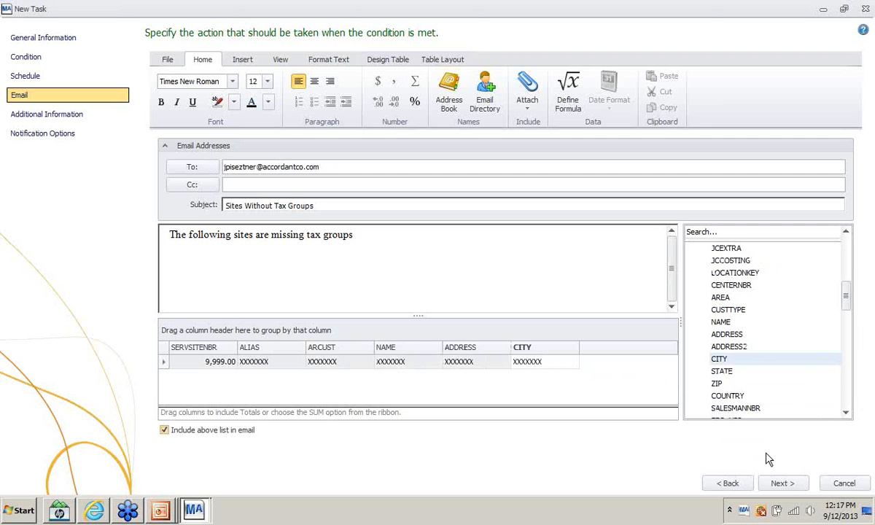
- Finish and save the task, run it now to flag 14 service sites, then switch to Outlook Web Access
left_click(781, 484)
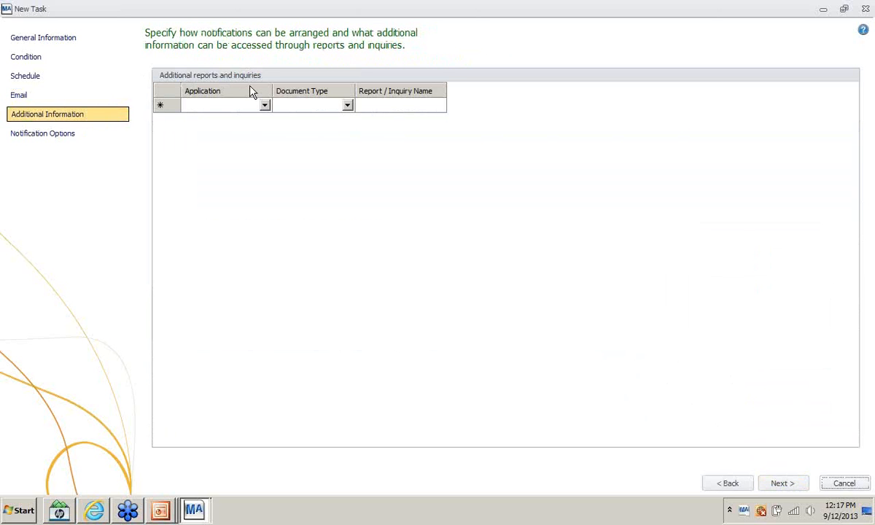
left_click(782, 484)
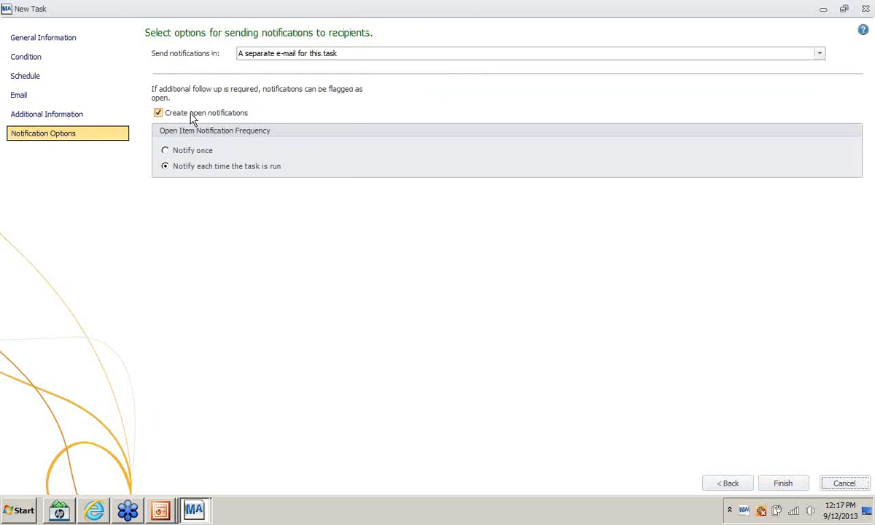
left_click(781, 484)
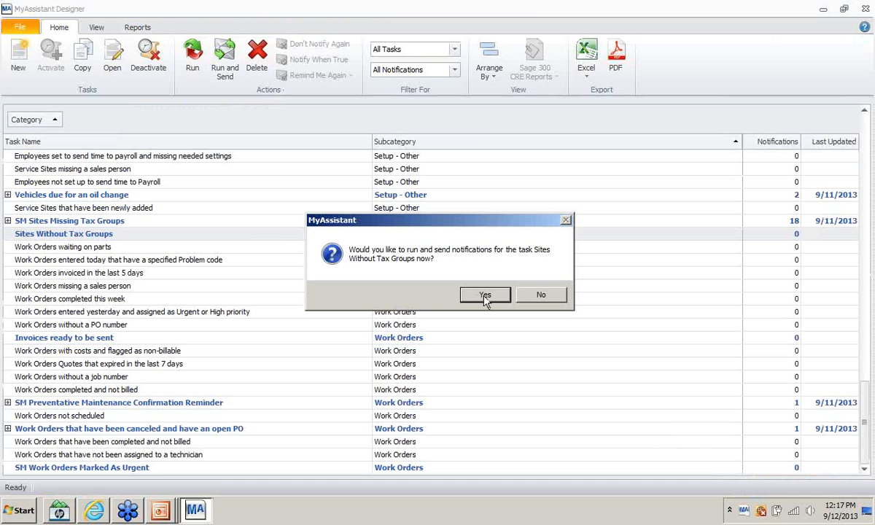
left_click(485, 296)
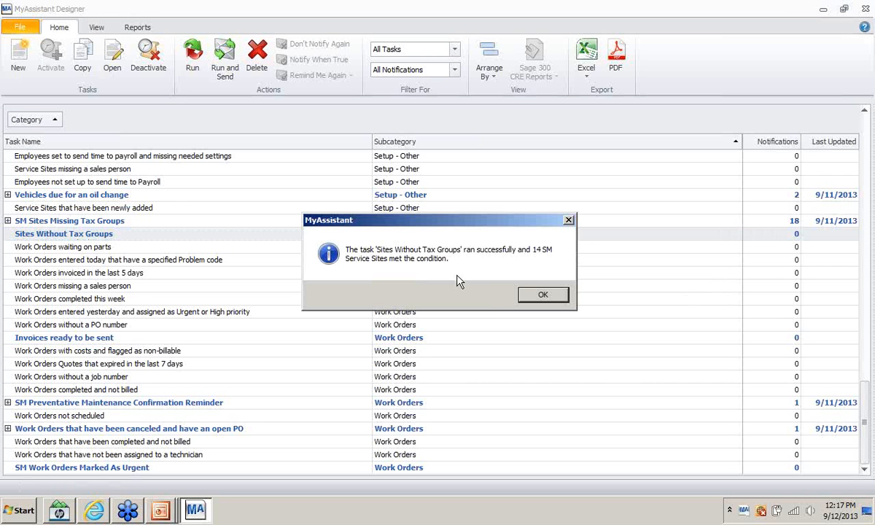
left_click(541, 295)
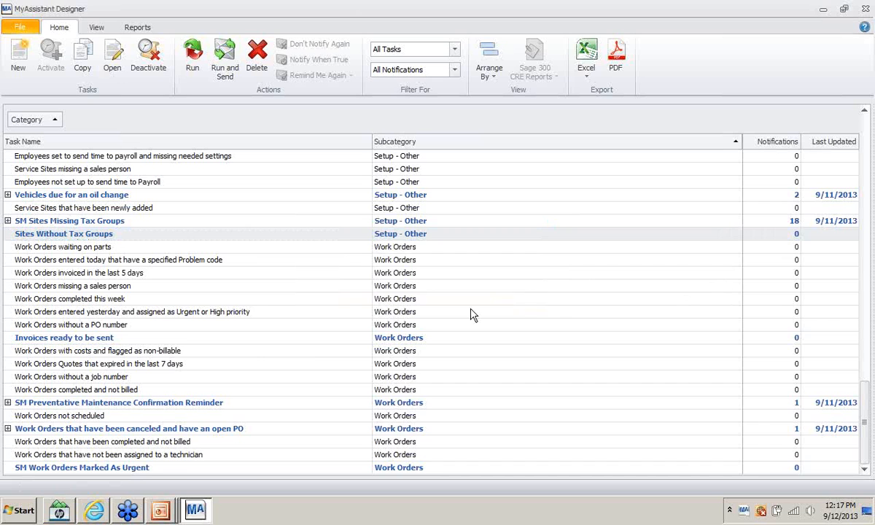
left_click(100, 512)
- Open the Inbox and the My Assistant message, then refresh the Inbox for the new alert
left_click(54, 189)
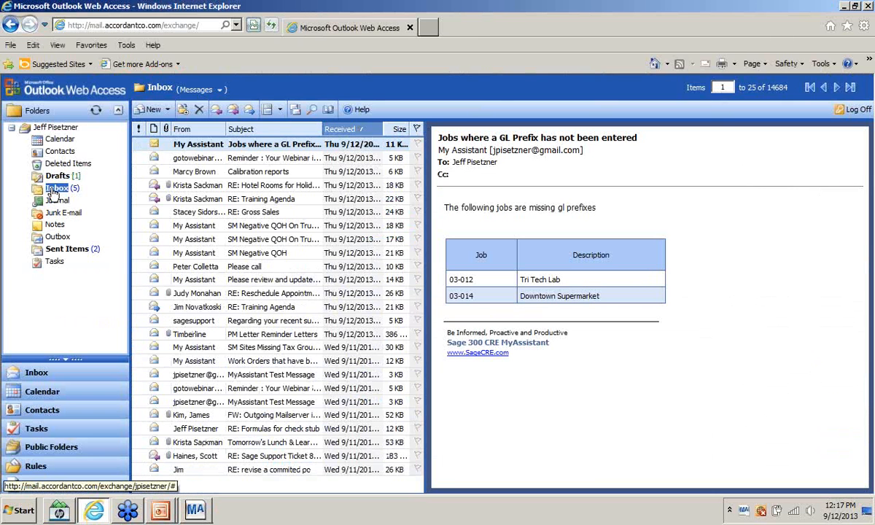
left_click(196, 161)
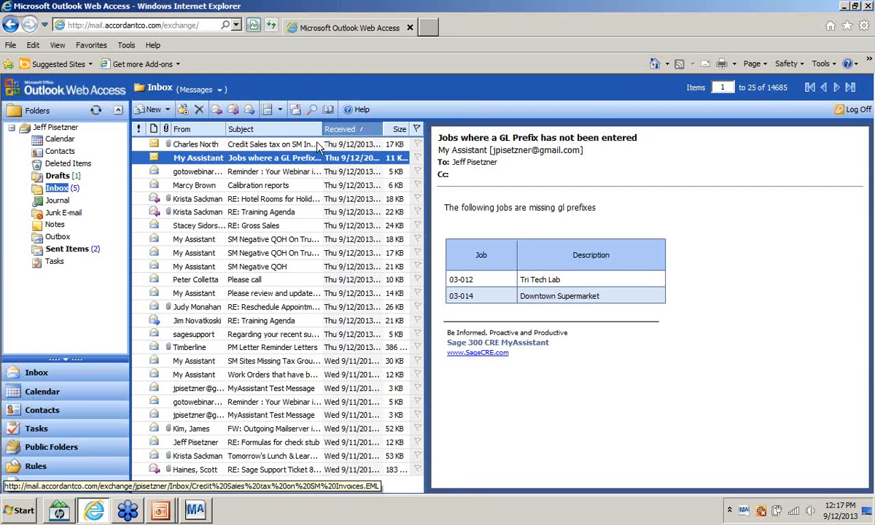
left_click(53, 189)
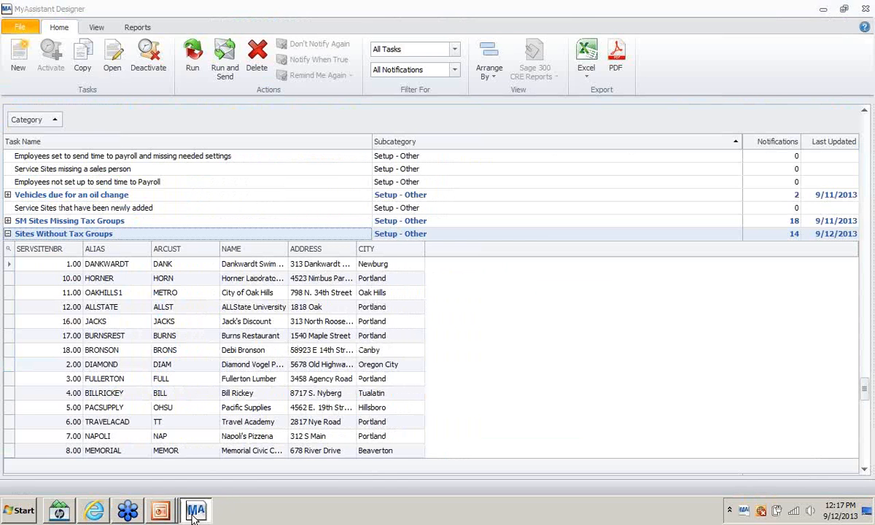
- Collapse the Sites Without Tax Groups and SM Sites Missing Tax Groups results, then return to Outlook Web Access
left_click(195, 510)
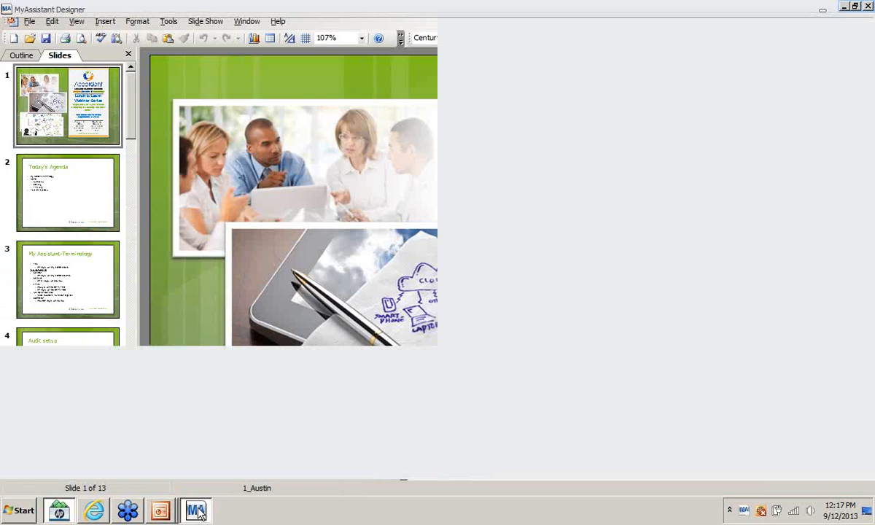
left_click(196, 511)
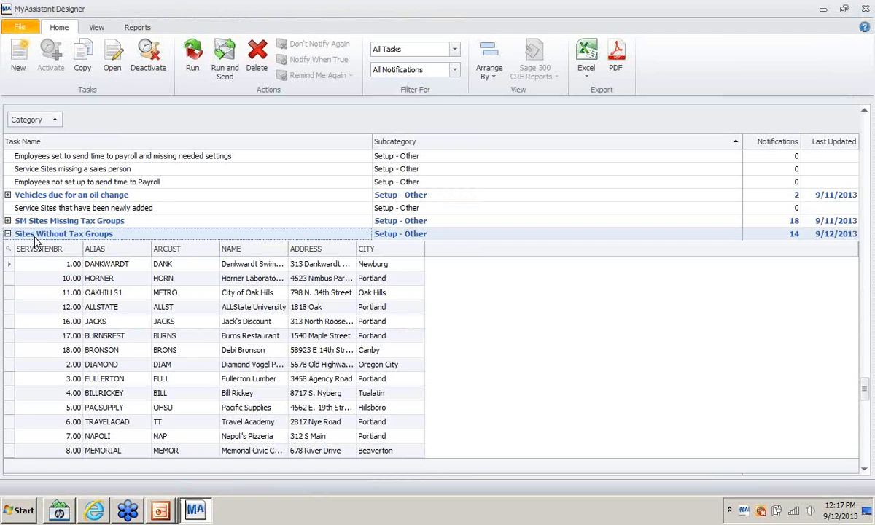
left_click(7, 234)
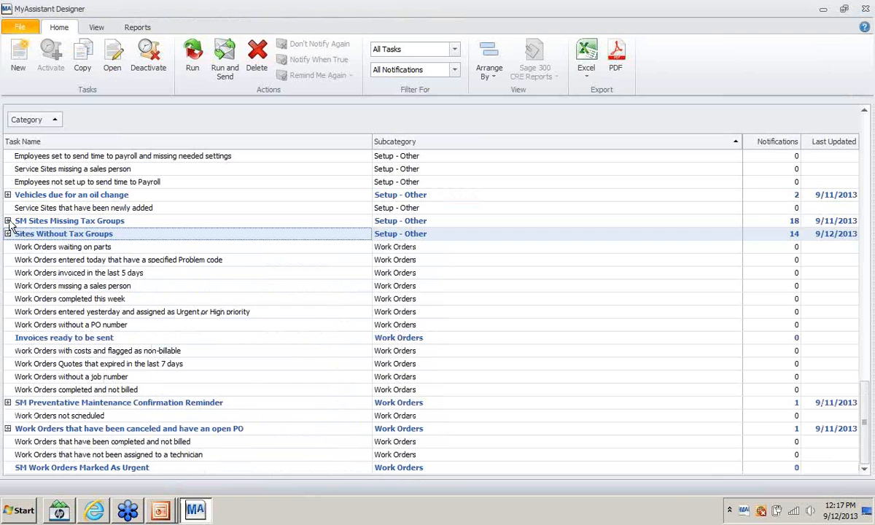
left_click(7, 221)
left_click(7, 208)
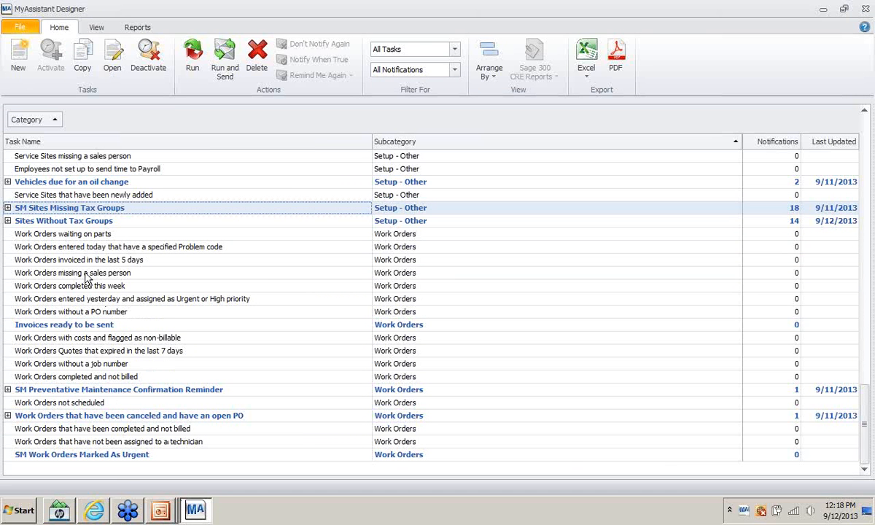
left_click(95, 511)
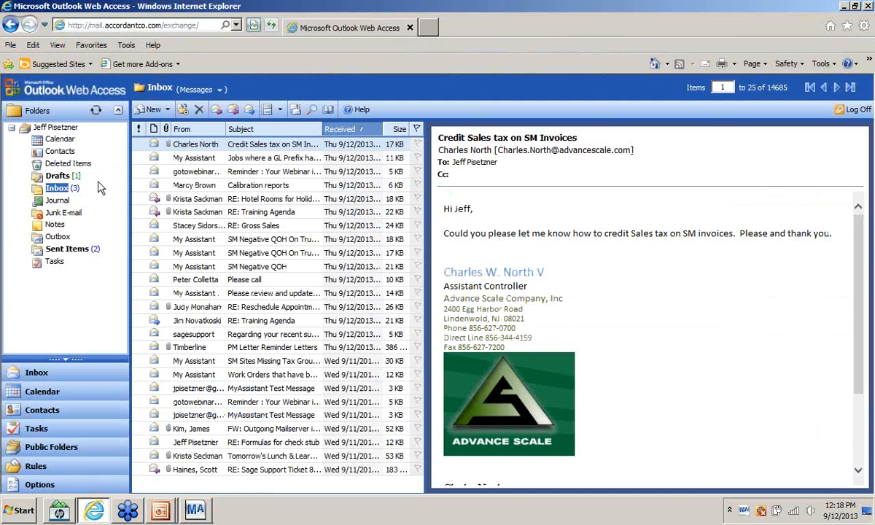
- Reload the Outlook Web Access Inbox to check for the GL Prefix alert e-mail
left_click(56, 188)
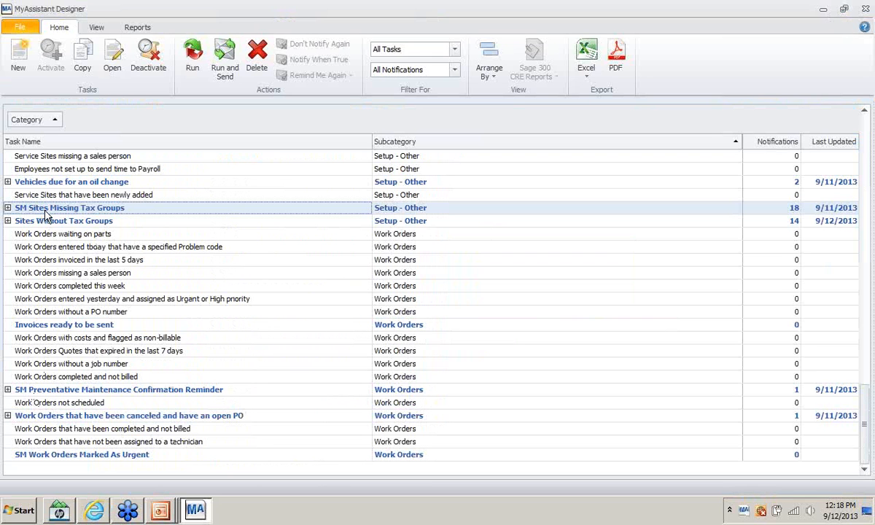
- Open the Sites Without Tax Groups task in the Edit Task window using its Open Task... command
right_click(44, 211)
right_click(18, 222)
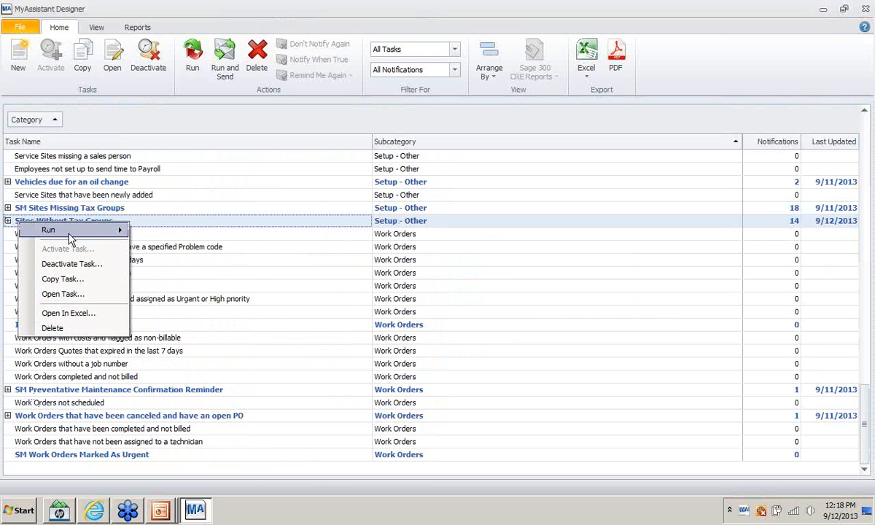
mouse_move(69, 232)
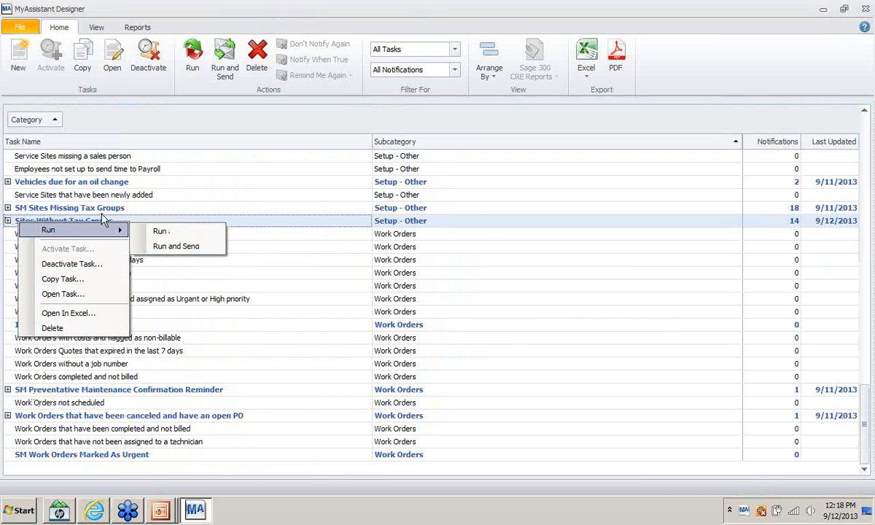
right_click(56, 222)
mouse_move(69, 231)
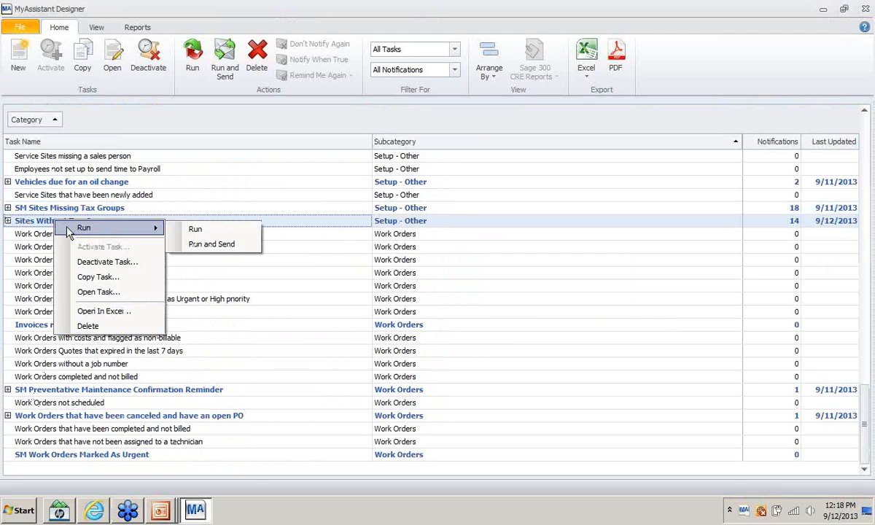
left_click(7, 222)
left_click(7, 222)
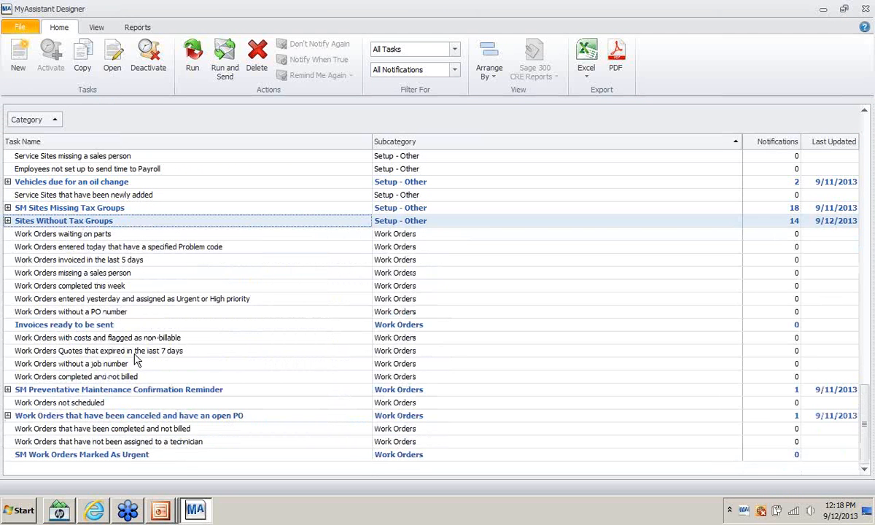
right_click(8, 222)
mouse_move(35, 227)
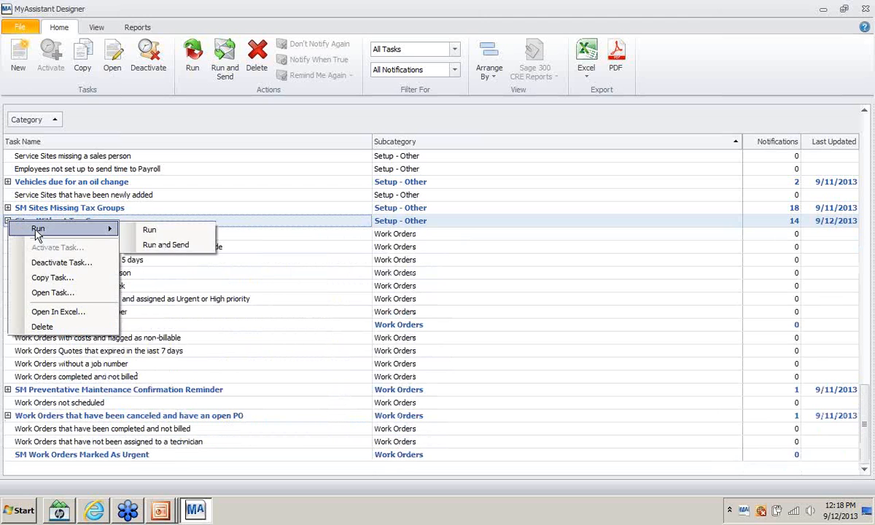
left_click(88, 217)
right_click(113, 223)
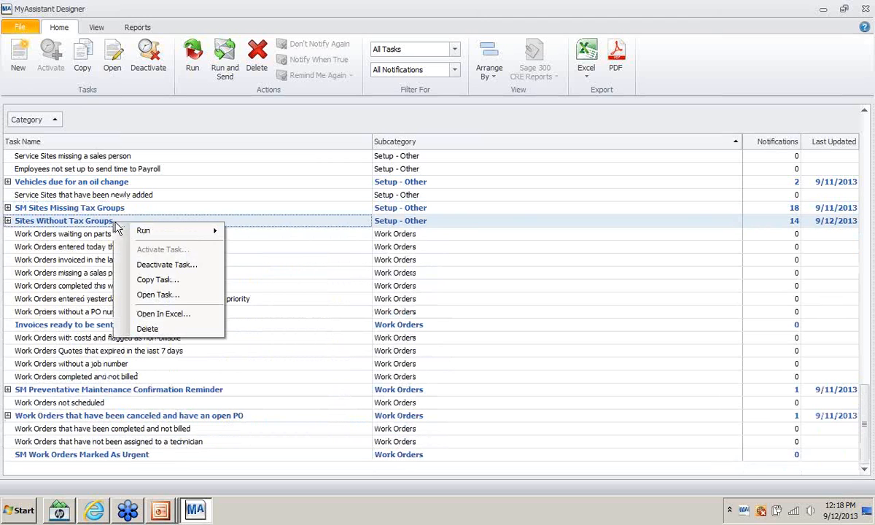
right_click(19, 222)
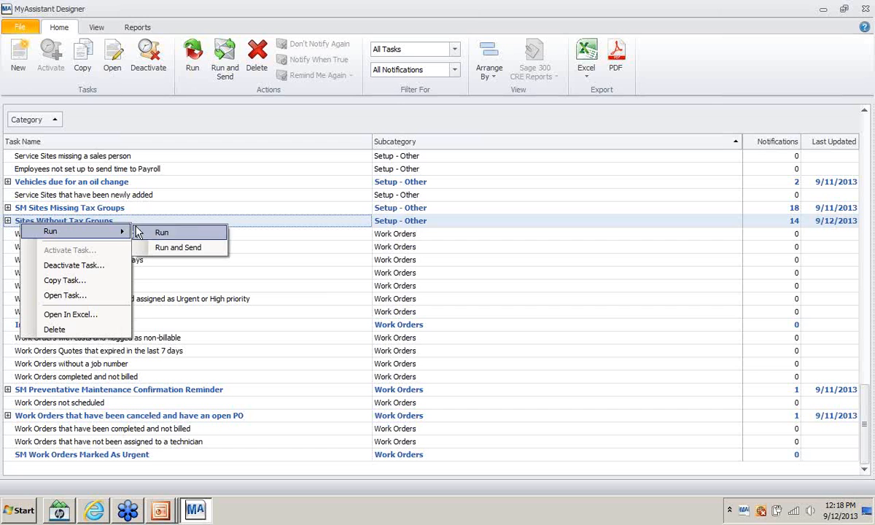
left_click(37, 208)
right_click(30, 223)
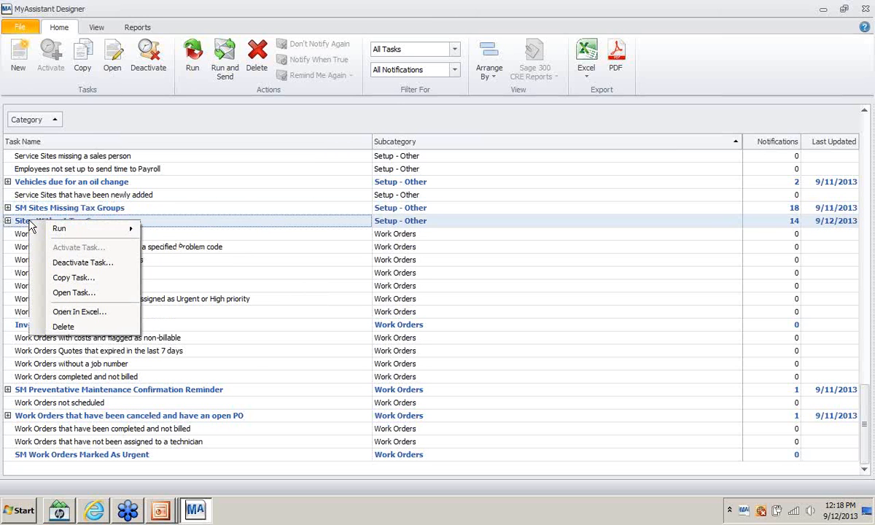
left_click(63, 293)
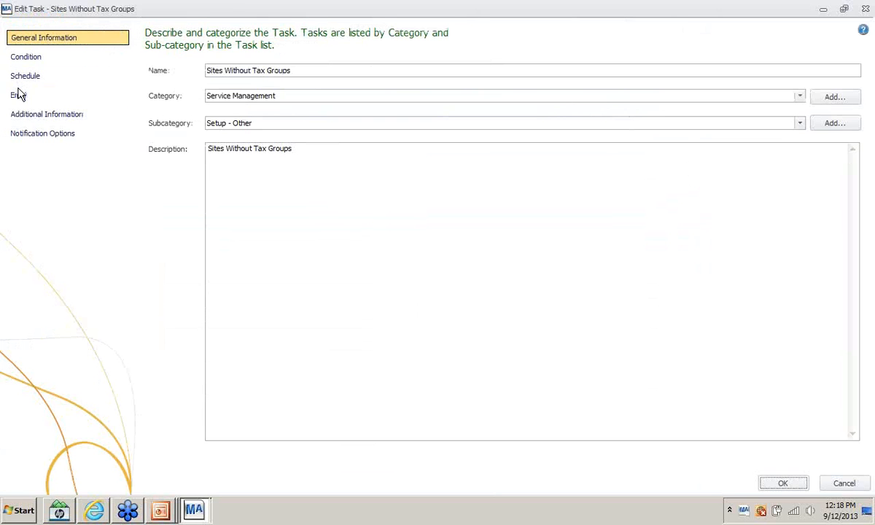
- Replace the misspelled To address on the task's Email page with the correct recipient and save
left_click(19, 95)
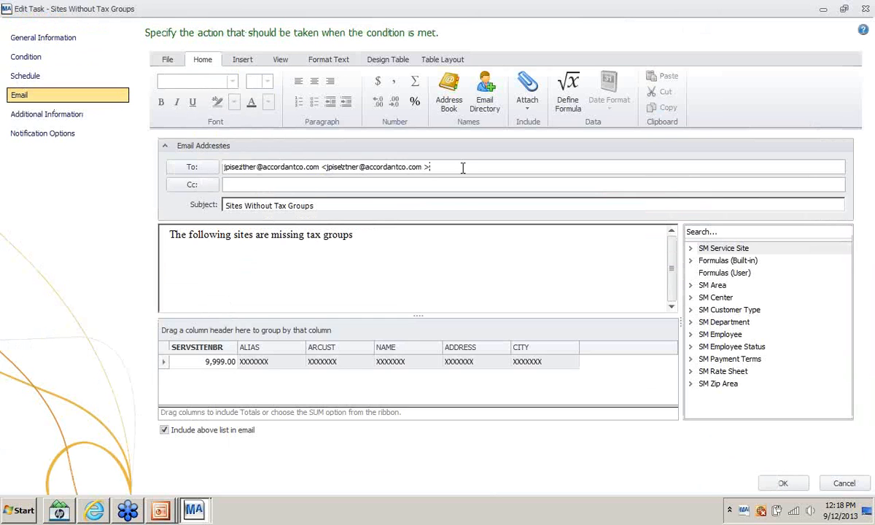
triple_click(225, 167)
key("BackSpace")
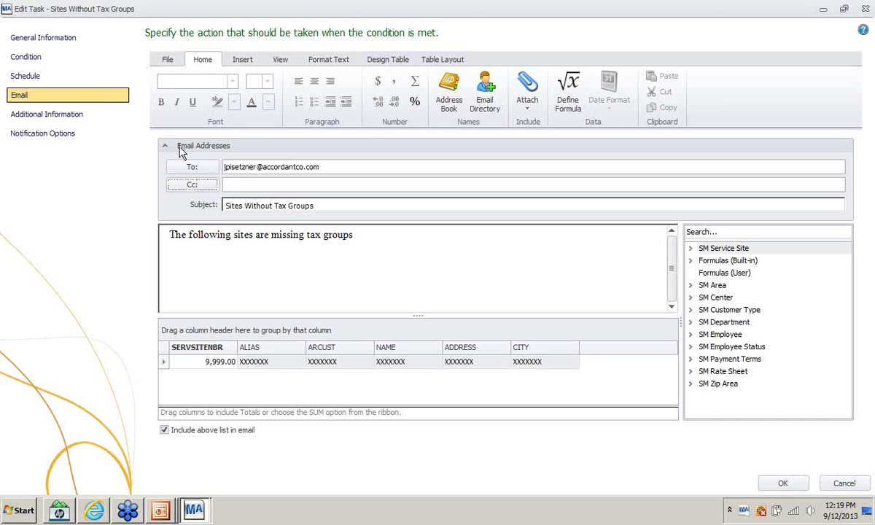
key("Tab")
left_click(784, 481)
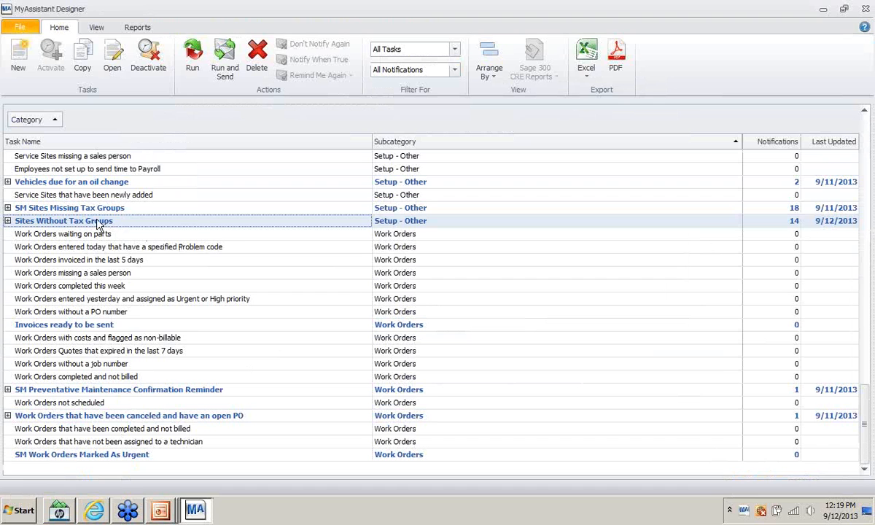
- Run and Send the corrected Sites Without Tax Groups task and acknowledge the completion message
right_click(98, 220)
mouse_move(182, 227)
left_click(240, 245)
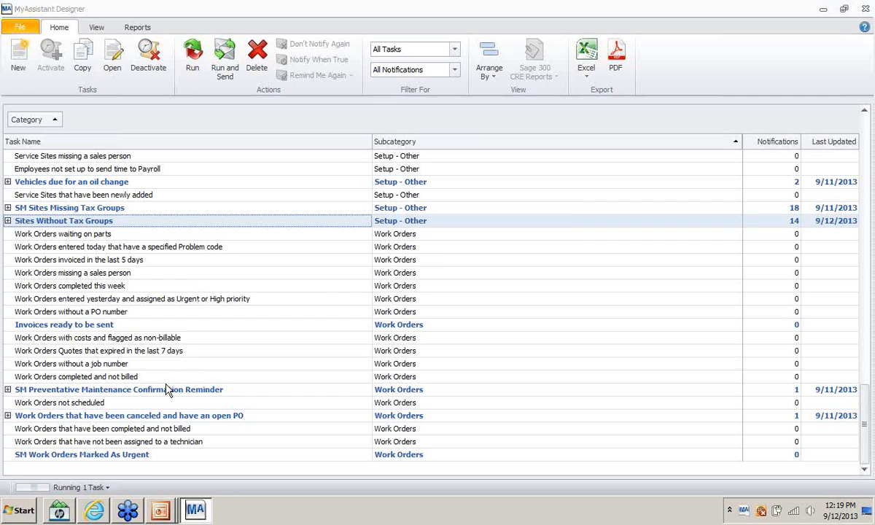
left_click(514, 281)
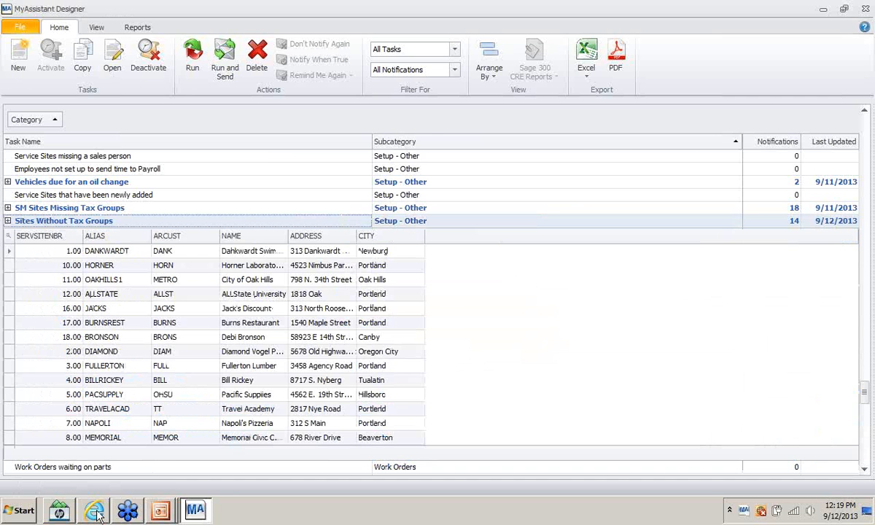
left_click(96, 511)
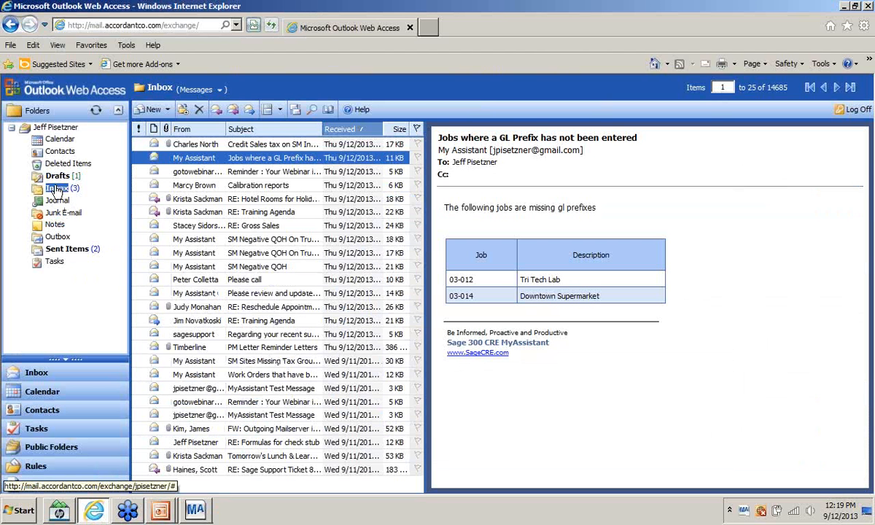
- Refresh the Inbox and review the new Sites Without Tax Groups alert's site table full-screen
left_click(57, 189)
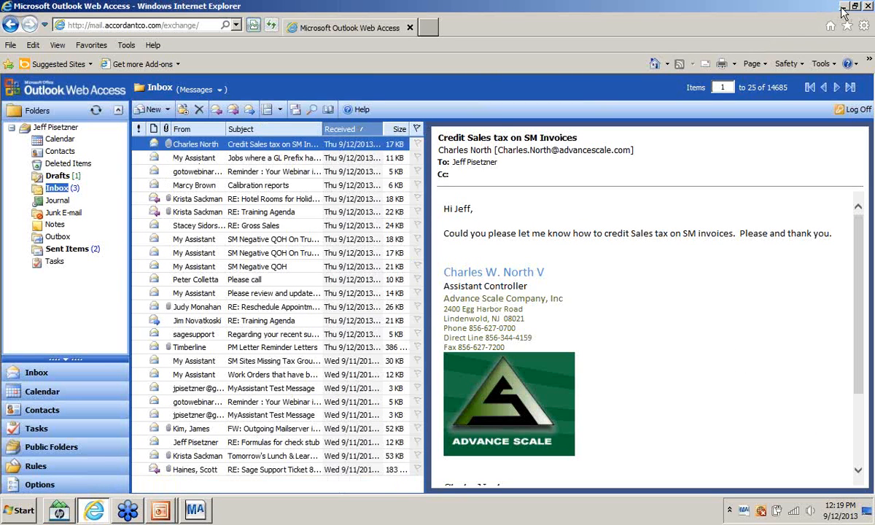
left_click(332, 144)
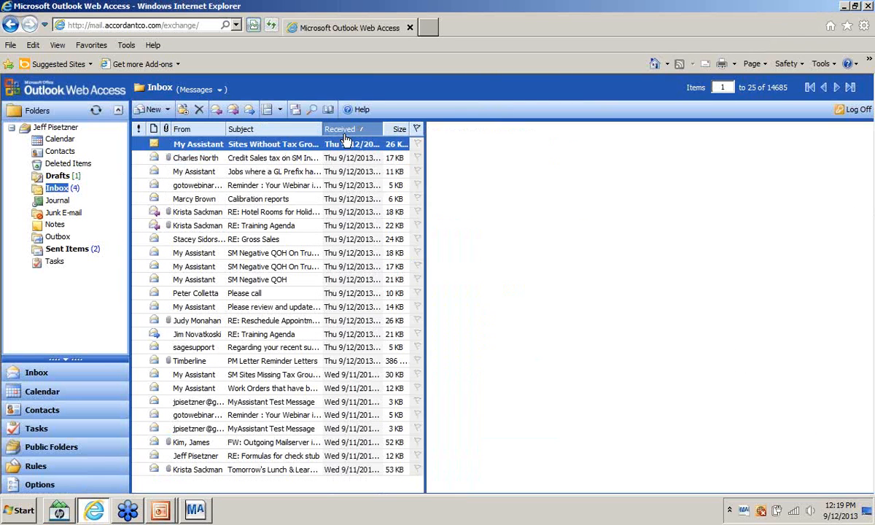
double_click(332, 144)
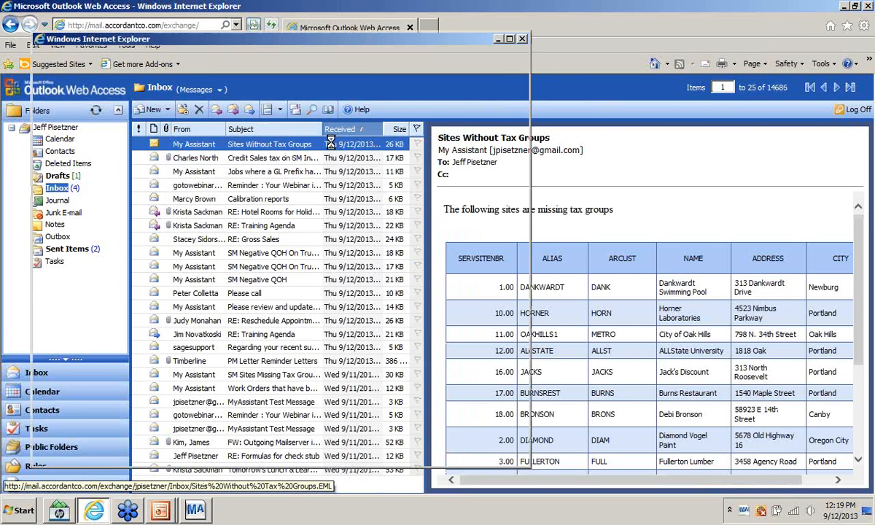
left_click(510, 39)
scroll(334, 170, "down", 3)
scroll(288, 257, "up", 3)
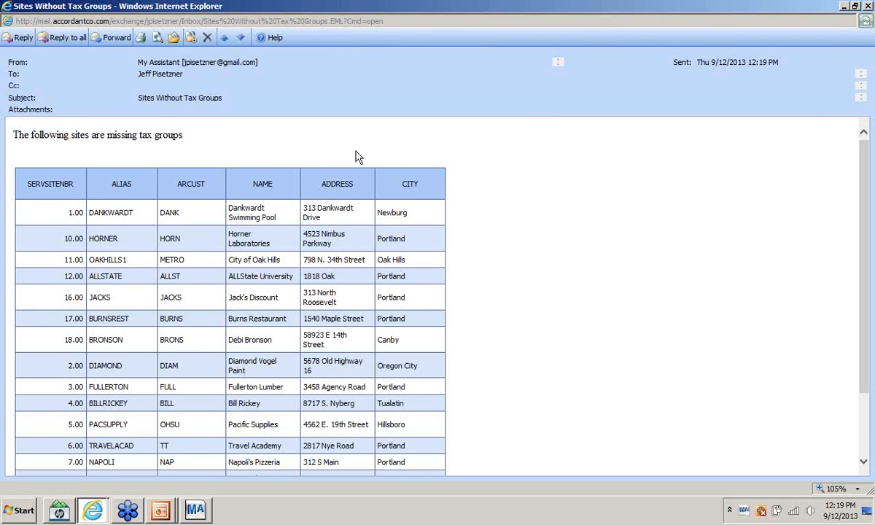
left_click(867, 5)
- Present the PowerPoint 'Audit setup -uses' slide, then go back to MyAssistant Designer
mouse_move(161, 514)
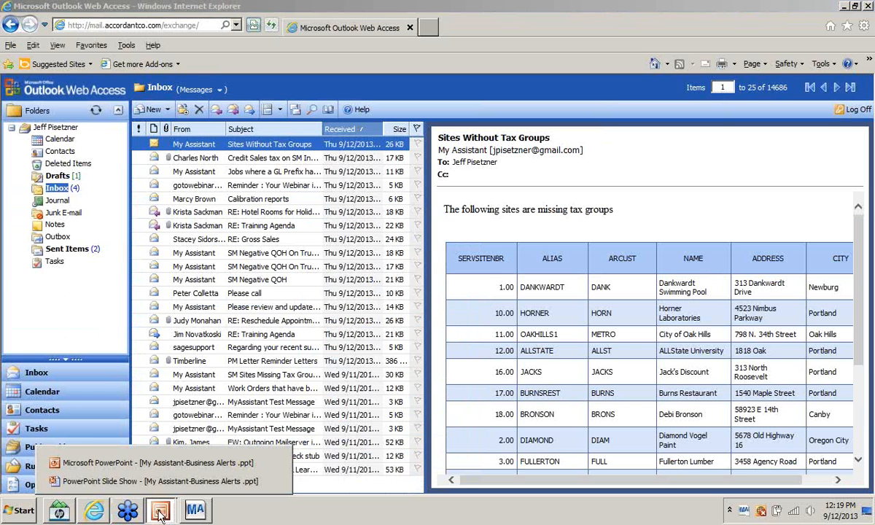
left_click(153, 481)
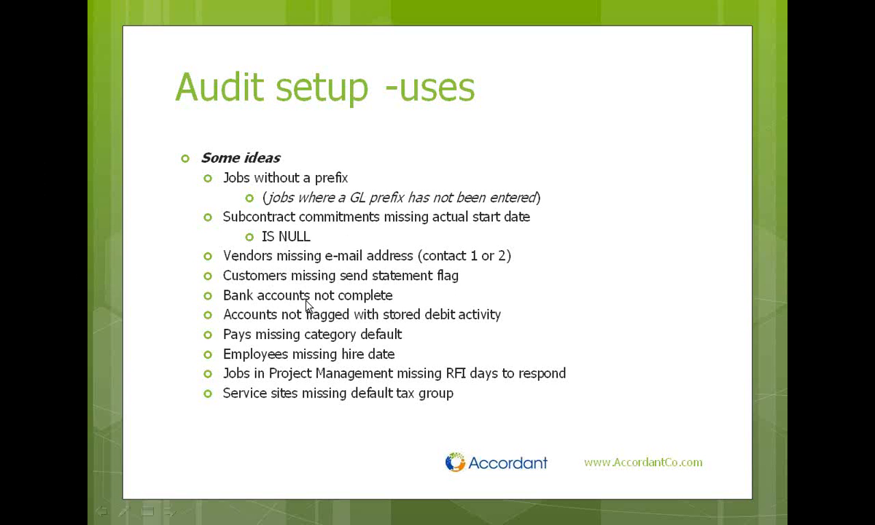
key("alt+Tab")
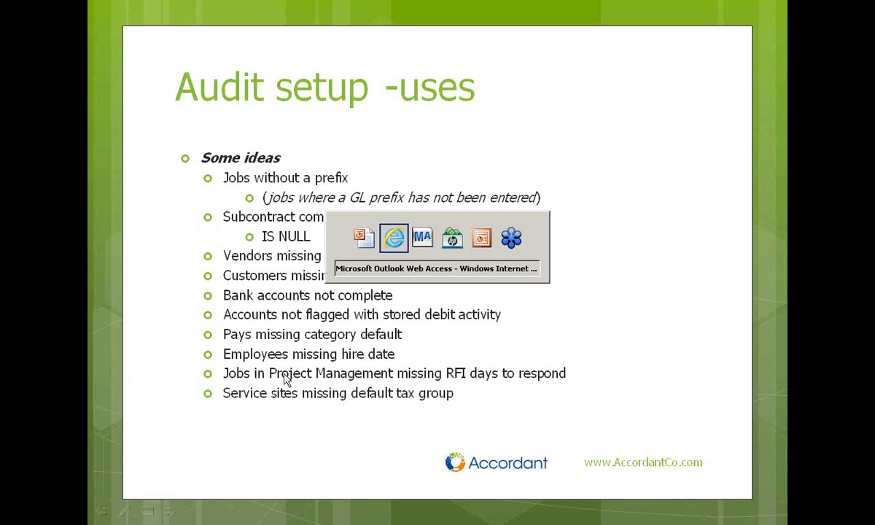
key("alt+Tab")
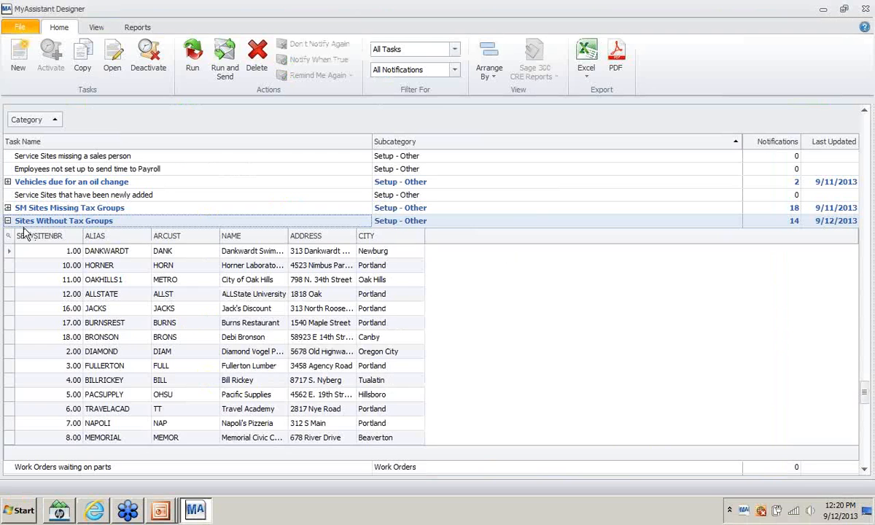
- Collapse the Sites Without Tax Groups, oil change and SM Negative QOH results and the Job Cost category
left_click(7, 220)
scroll(9, 222, "up", 1)
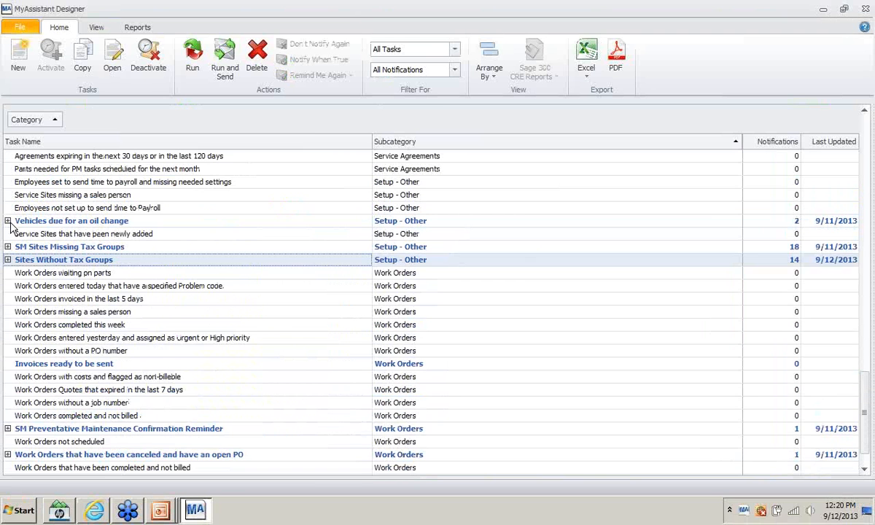
left_click(7, 220)
scroll(10, 226, "up", 4)
left_click(9, 234)
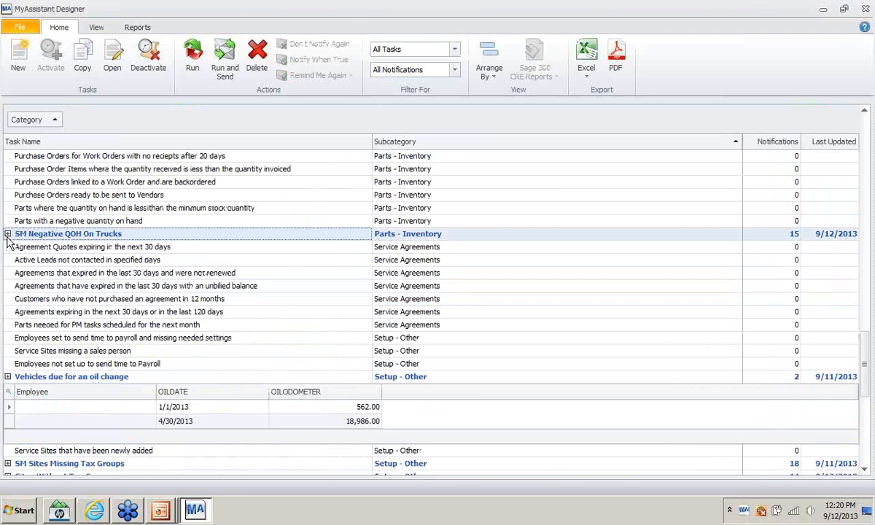
left_click(7, 233)
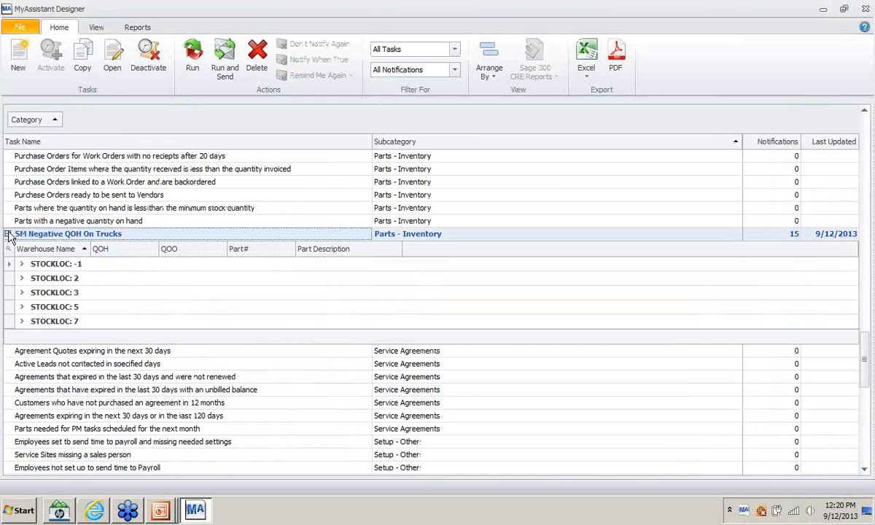
left_click(7, 233)
scroll(10, 240, "up", 5)
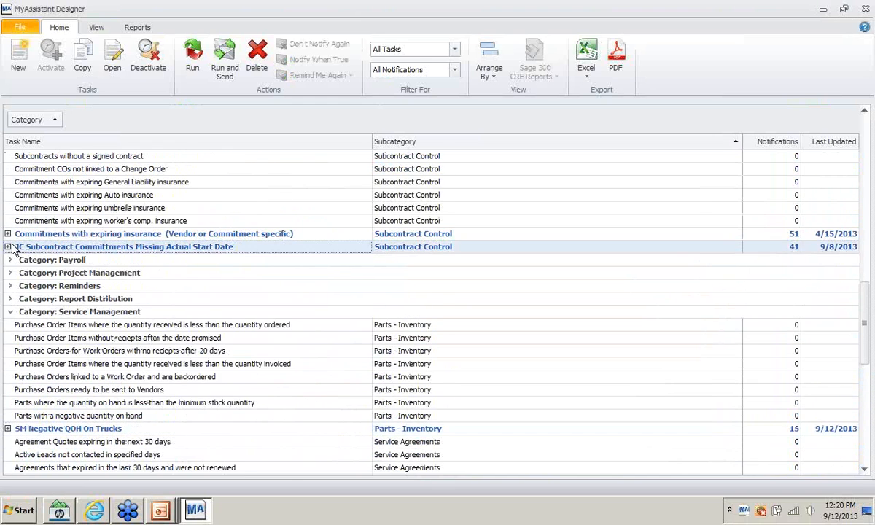
scroll(10, 249, "up", 12)
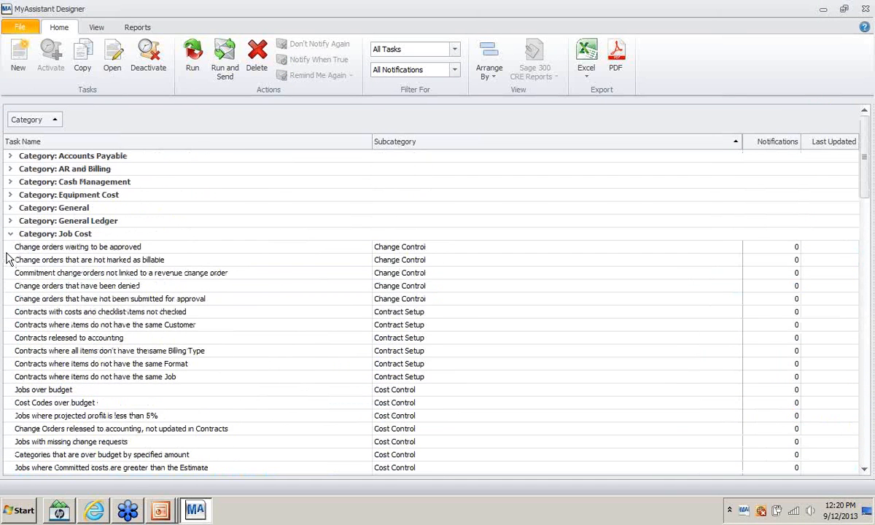
left_click(10, 233)
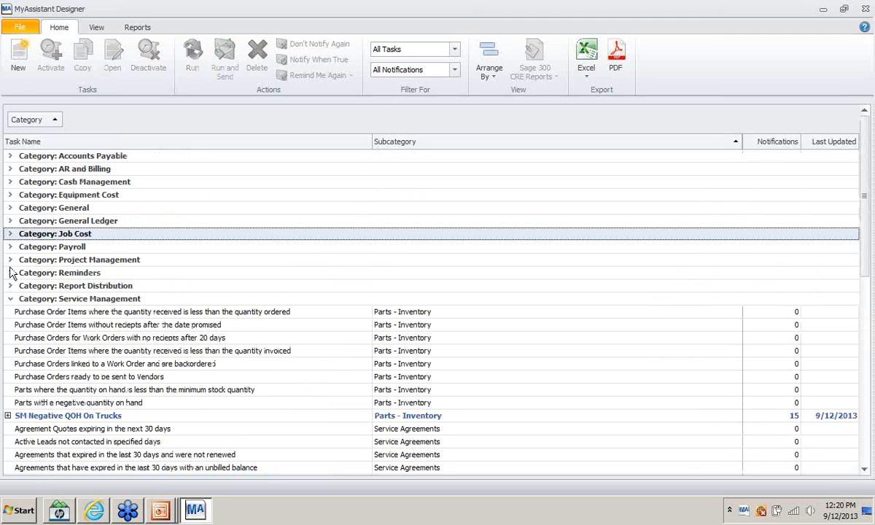
- Expand Cash Management and show the CM Banks Not Completed bank account details
left_click(16, 185)
left_click(10, 183)
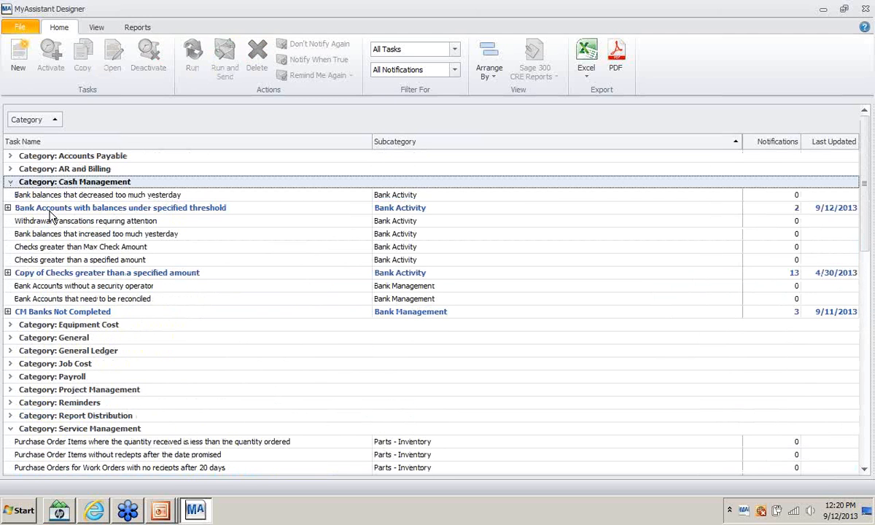
left_click(64, 313)
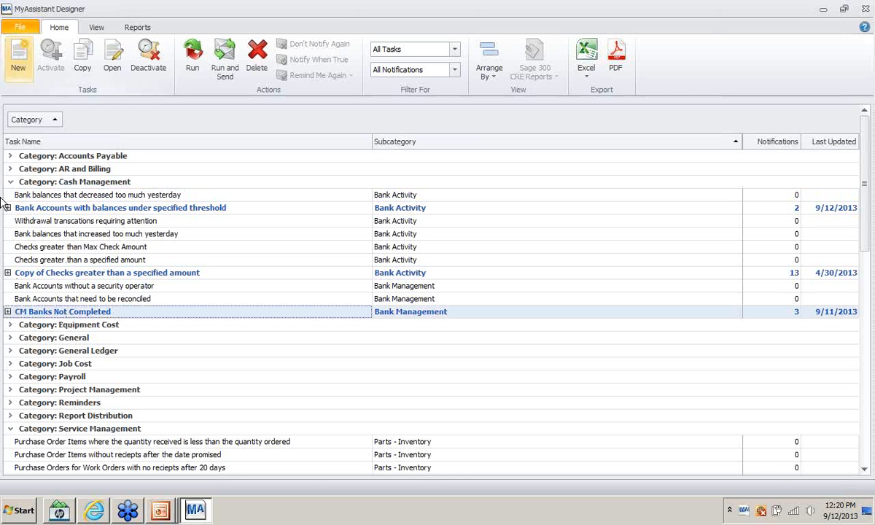
left_click(19, 29)
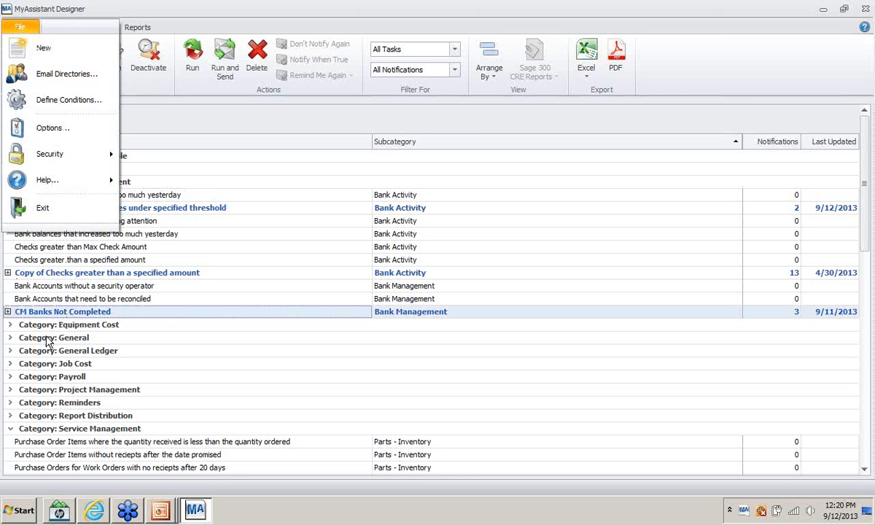
left_click(8, 313)
left_click(7, 312)
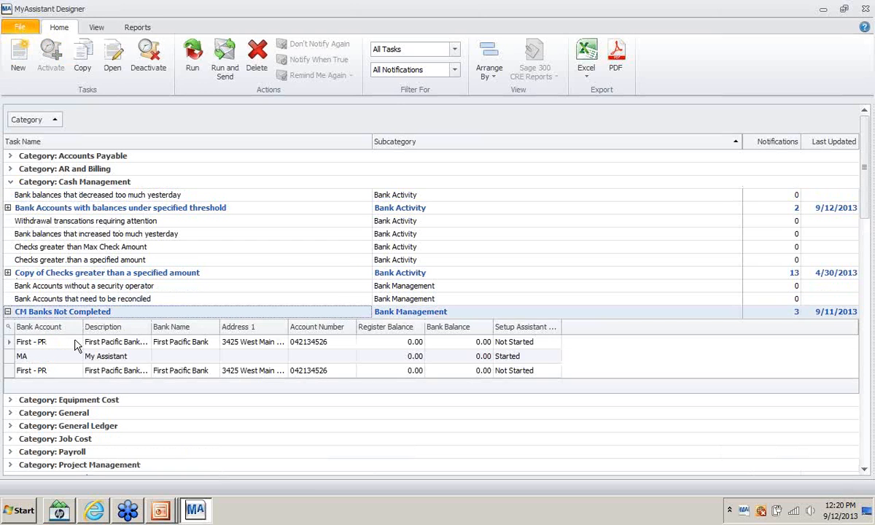
left_click(8, 311)
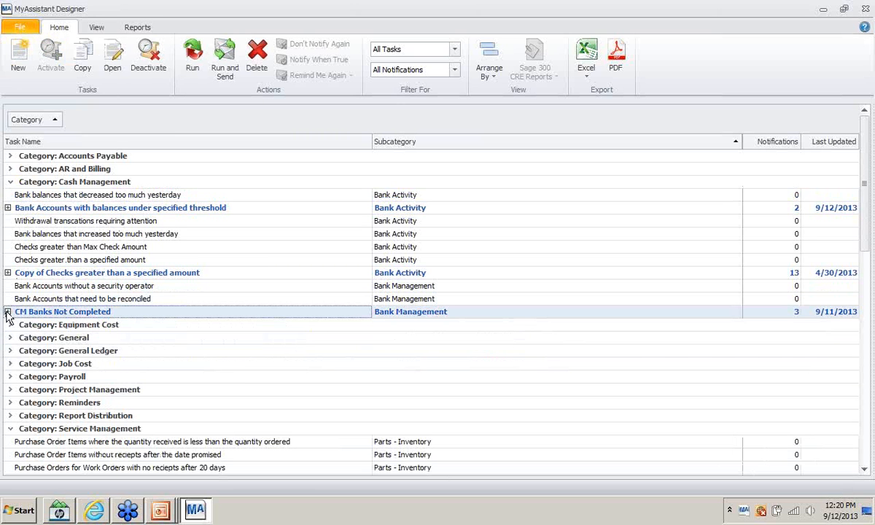
left_click(7, 312)
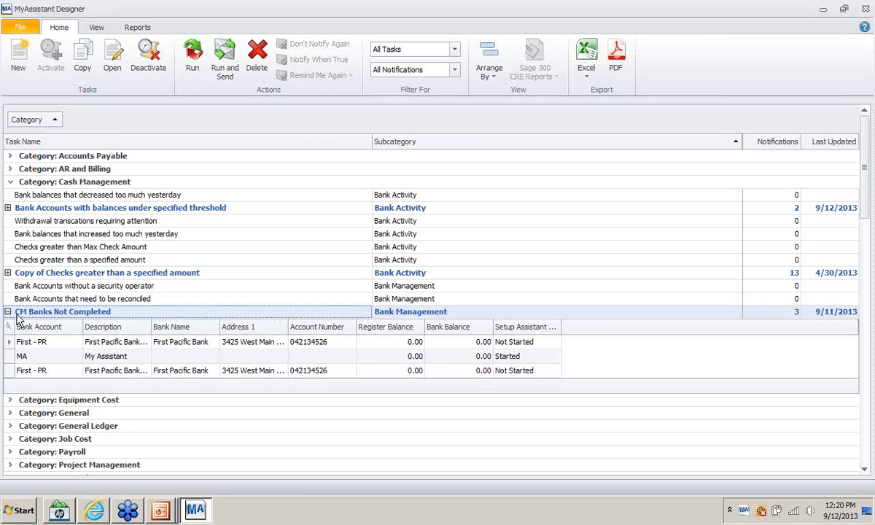
right_click(18, 314)
left_click(60, 390)
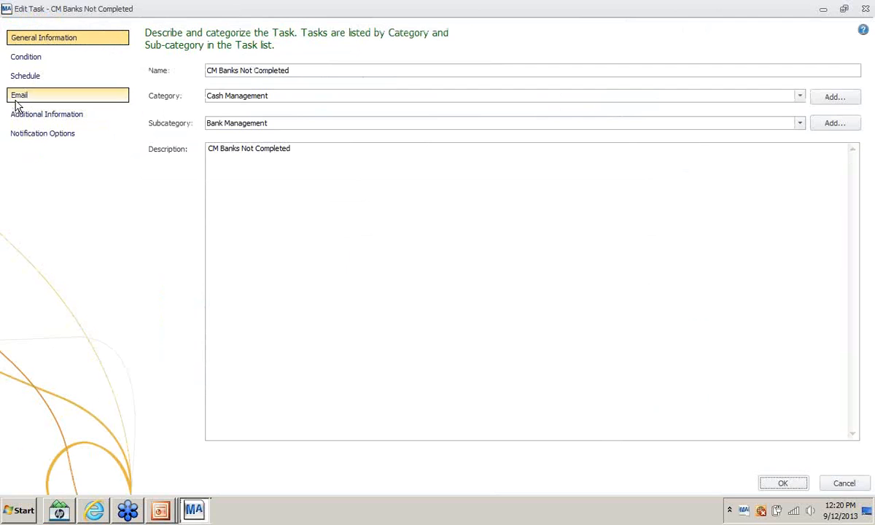
left_click(20, 58)
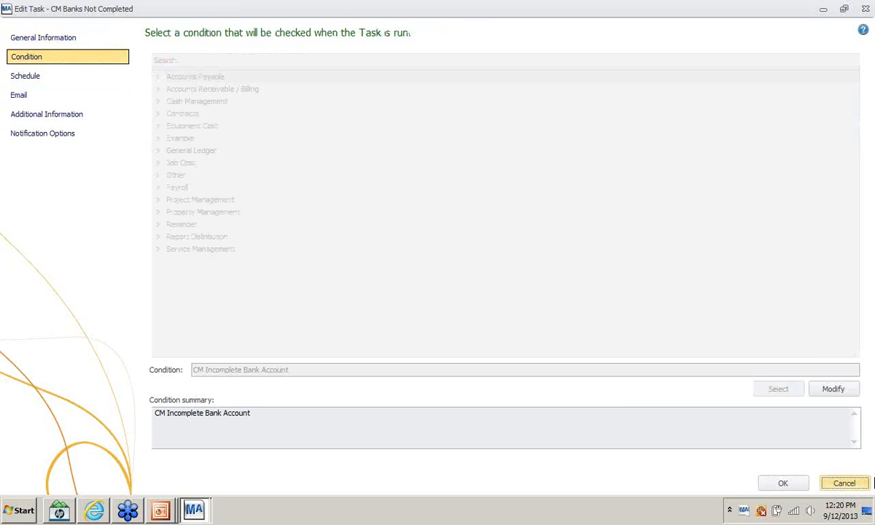
left_click(834, 391)
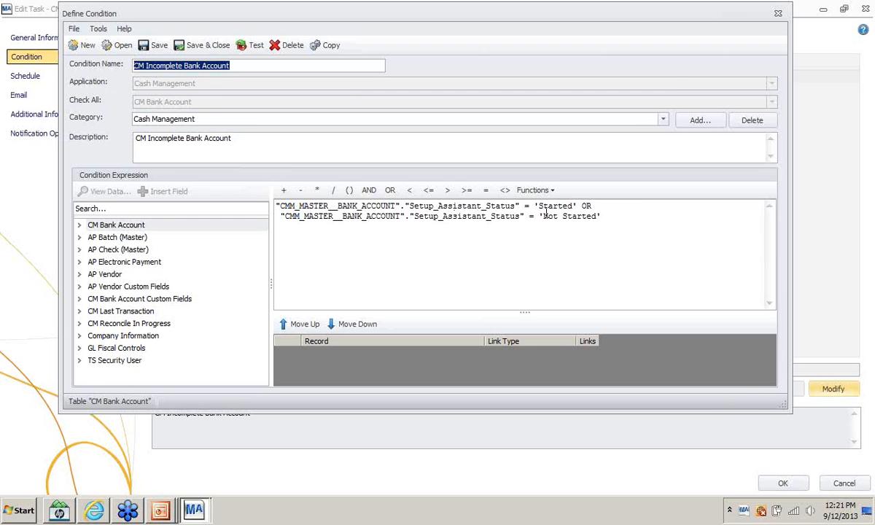
left_click(777, 15)
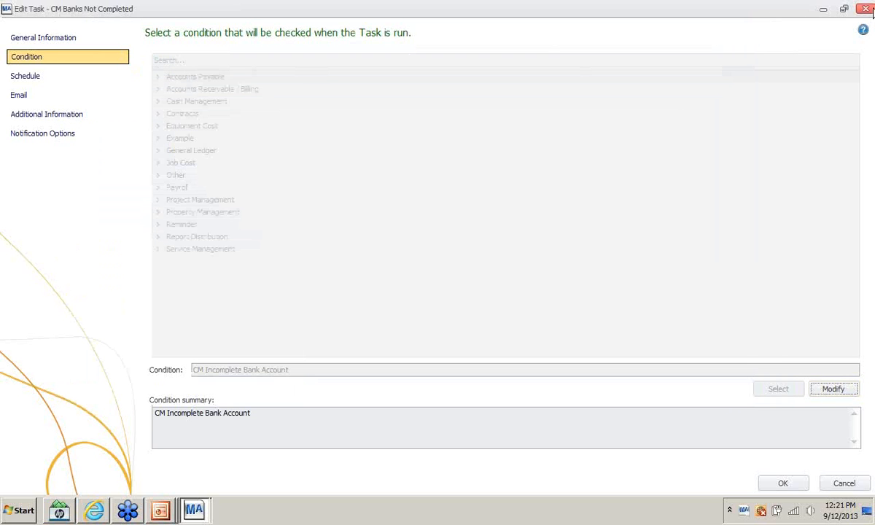
left_click(866, 11)
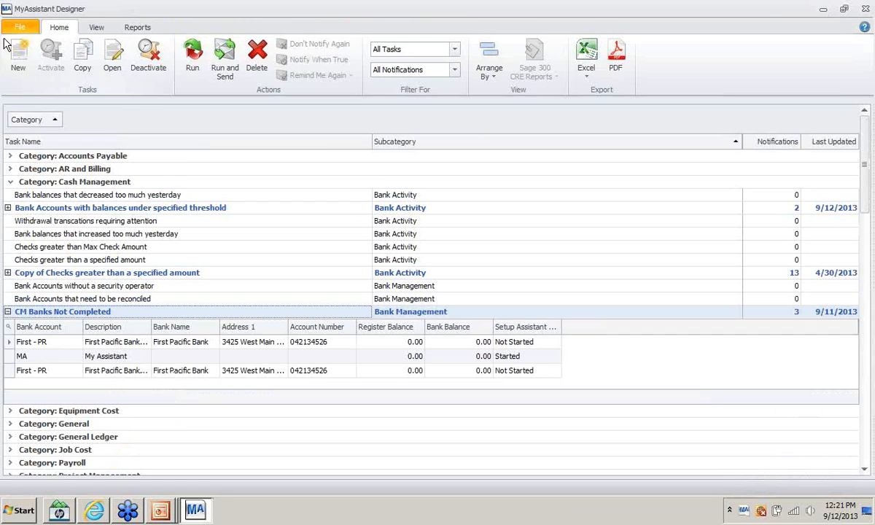
left_click(20, 27)
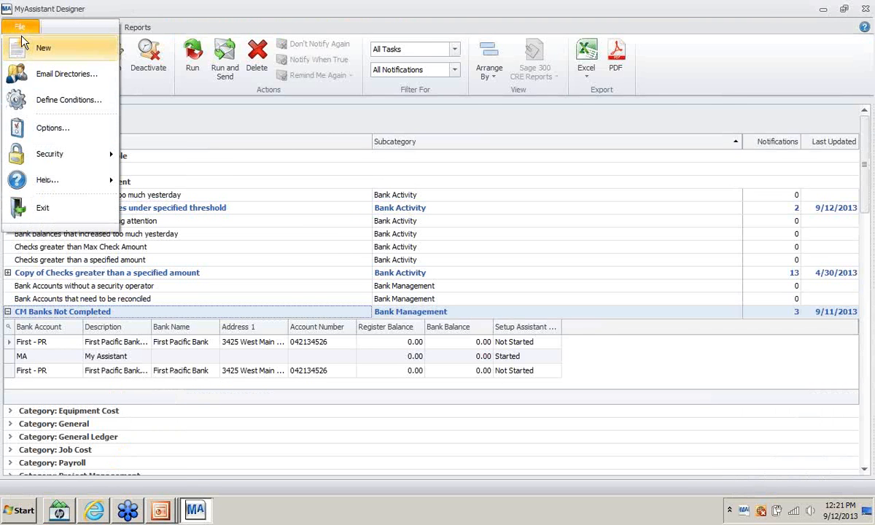
- Start a new task named 'Cm Check for bank accounts not completed'
left_click(21, 43)
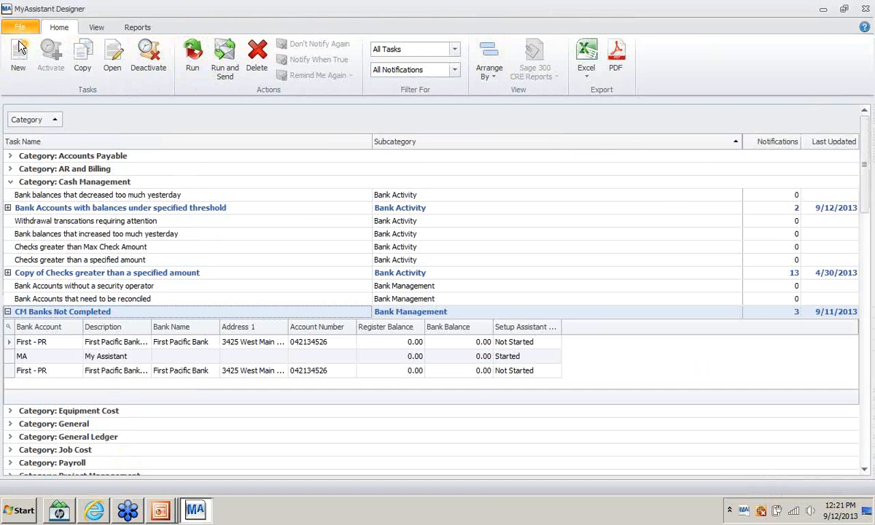
left_click(18, 58)
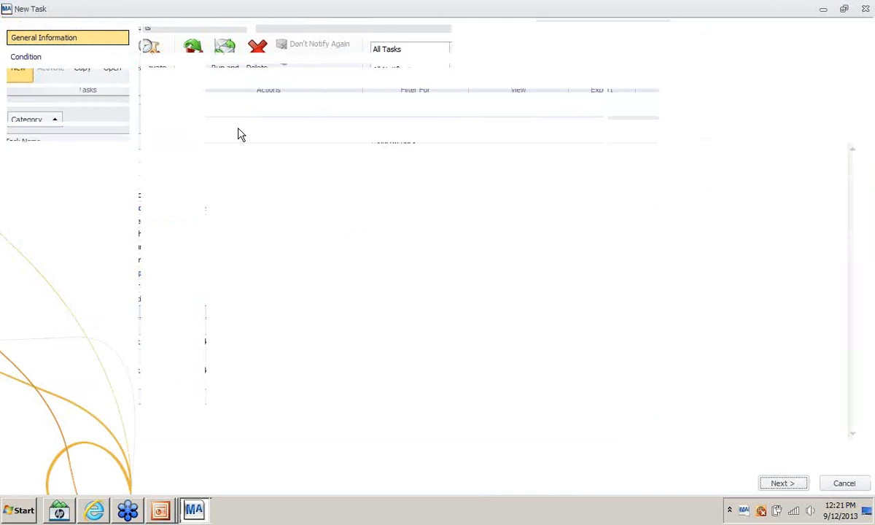
type("Ban")
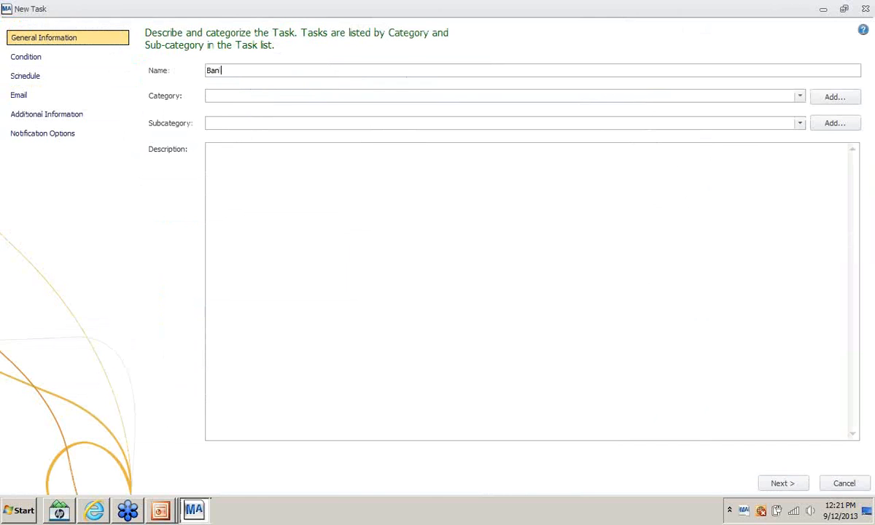
type("k Acc")
key("BackSpace")
key("BackSpace")
key("BackSpace")
type("C")
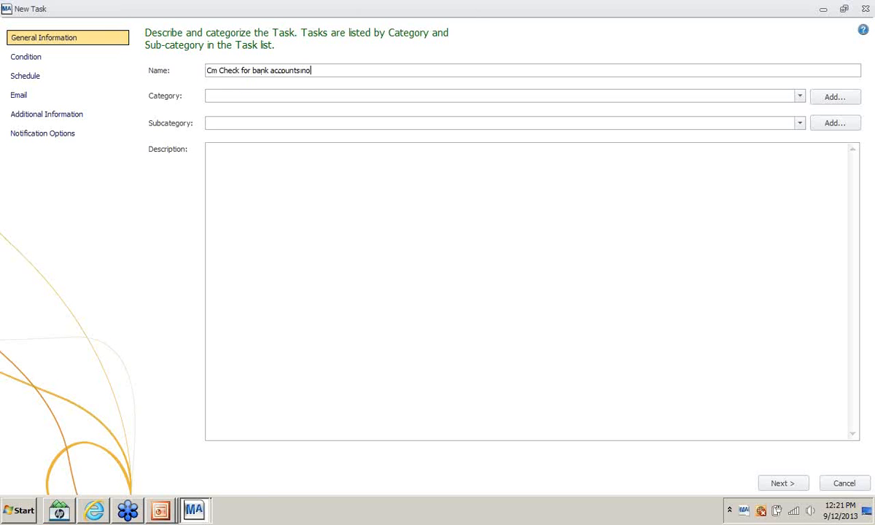
type("t completed")
key("Tab")
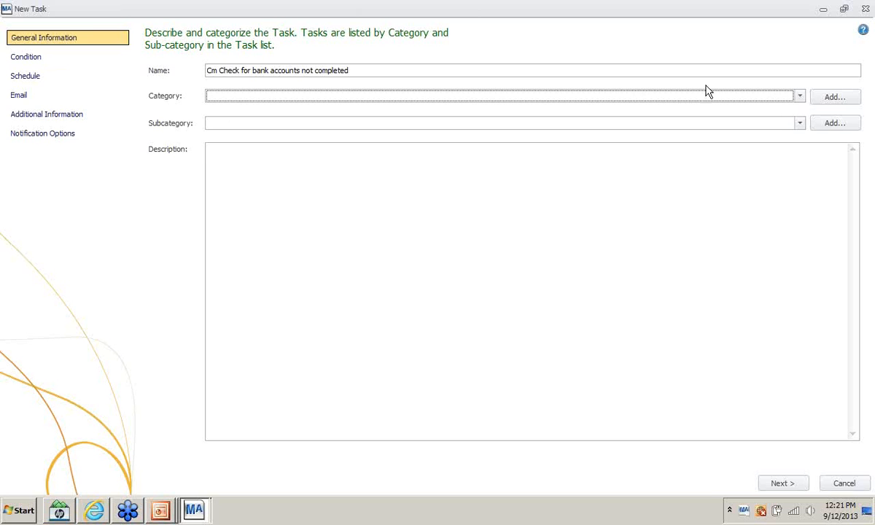
- File the task under Cash Management / Bank Management and copy its name into the Description
left_click(798, 97)
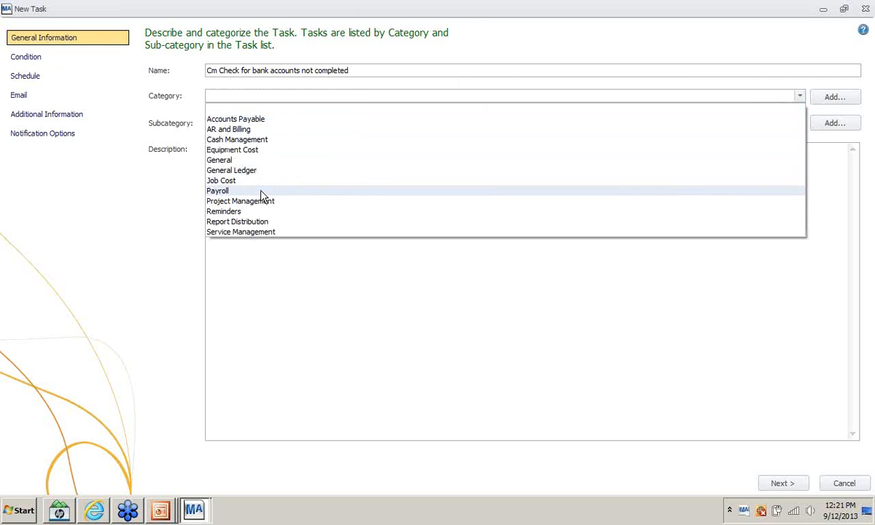
left_click(254, 142)
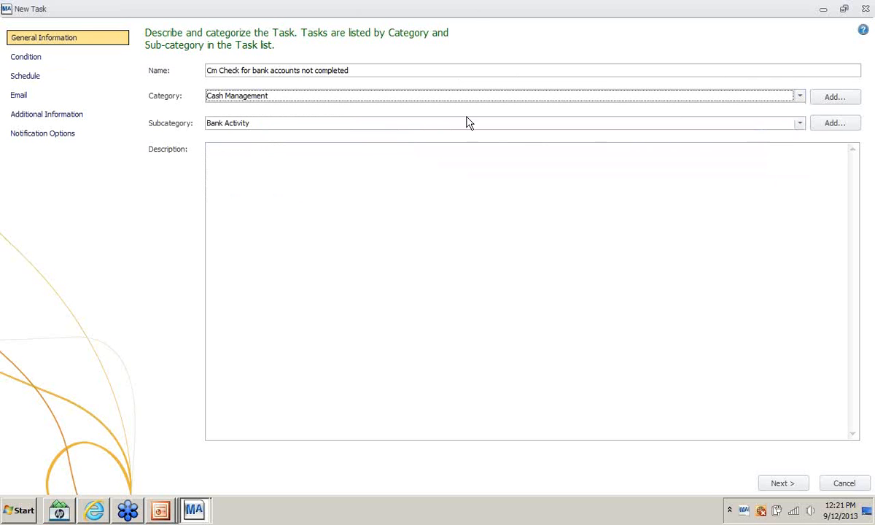
left_click(437, 123)
left_click(331, 145)
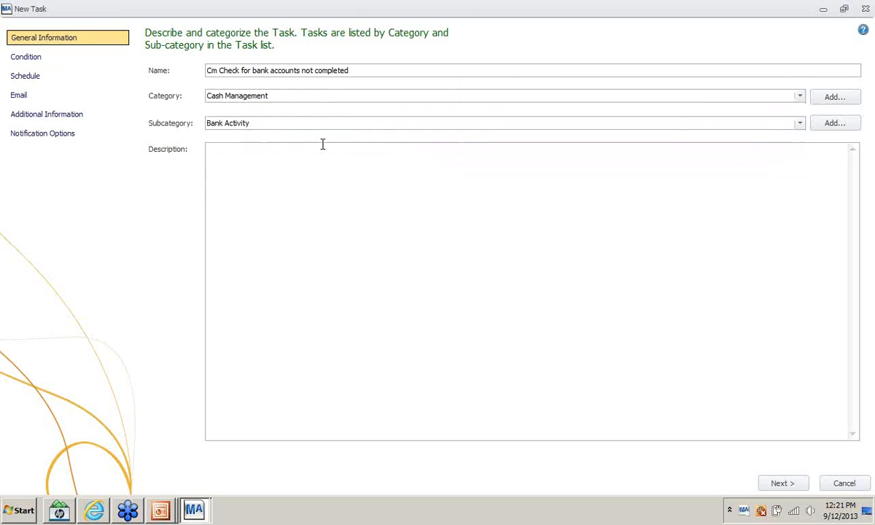
left_click_drag(357, 71, 190, 78)
key("ctrl+c")
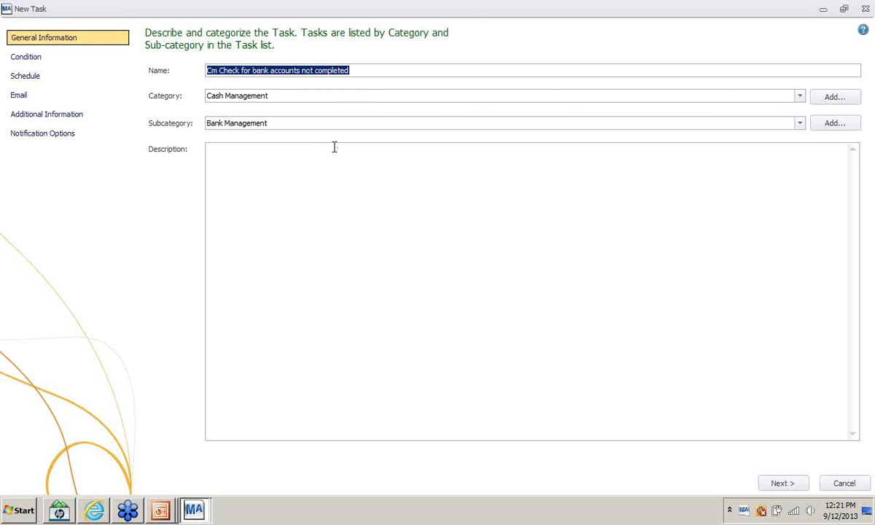
left_click(312, 141)
key("ctrl+v")
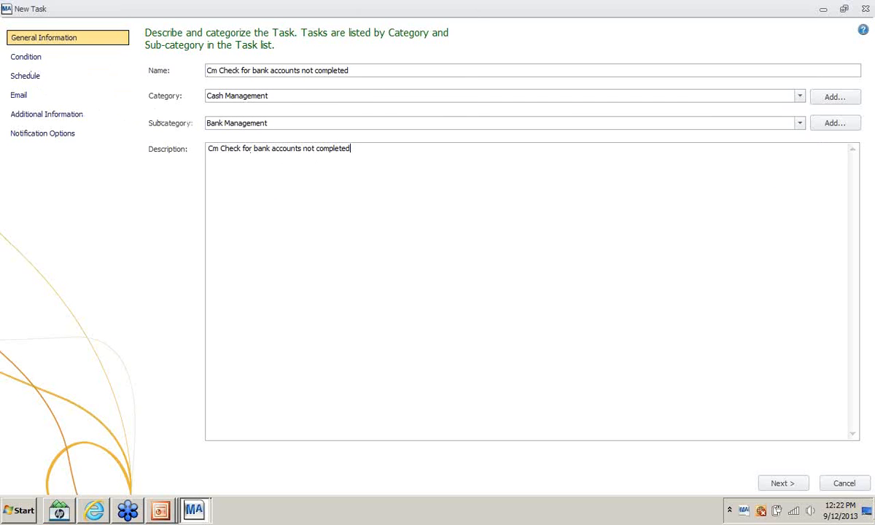
left_click(784, 484)
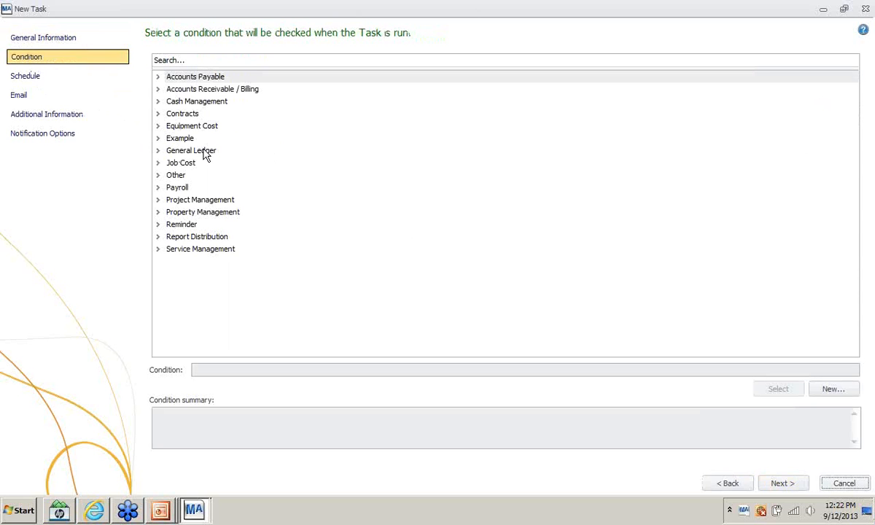
- Create a new condition named CM Bank Acct Status with a description about checking bank account status
left_click(158, 102)
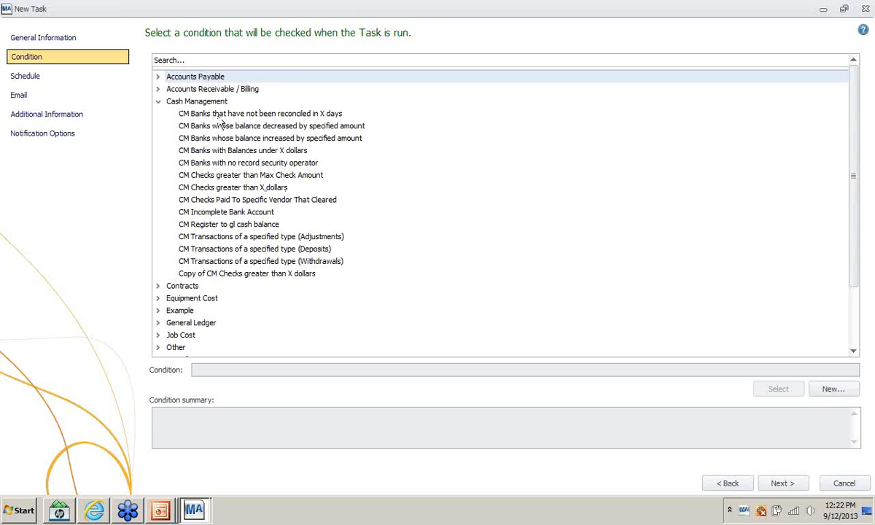
left_click(828, 392)
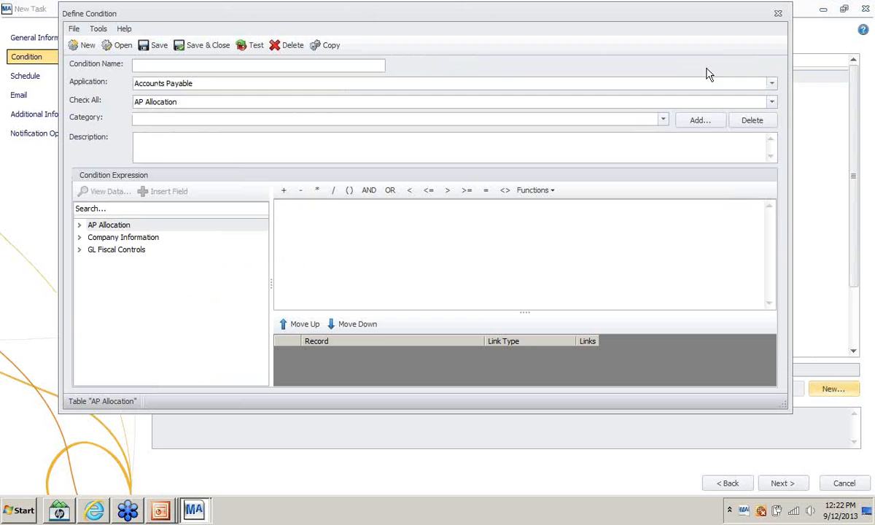
left_click(143, 65)
type("CM Bank Acct.")
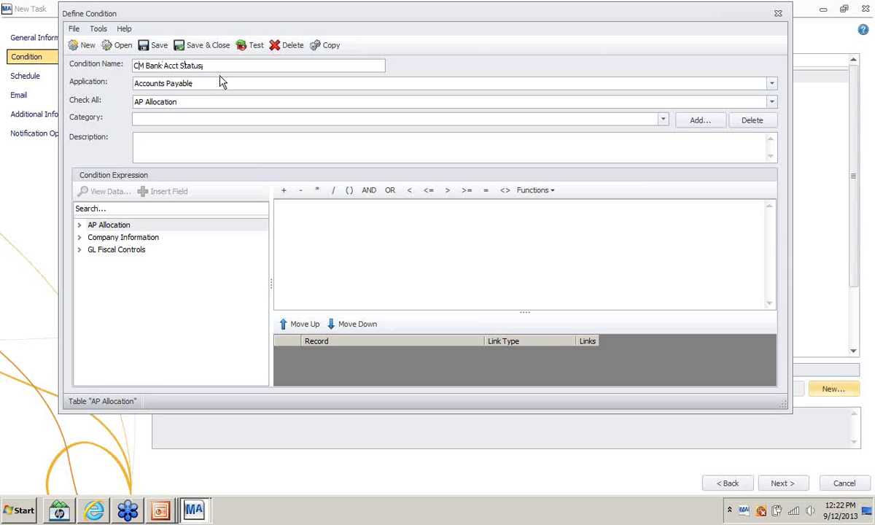
left_click_drag(203, 65, 157, 142)
left_click(181, 148)
type("Condition with Check status")
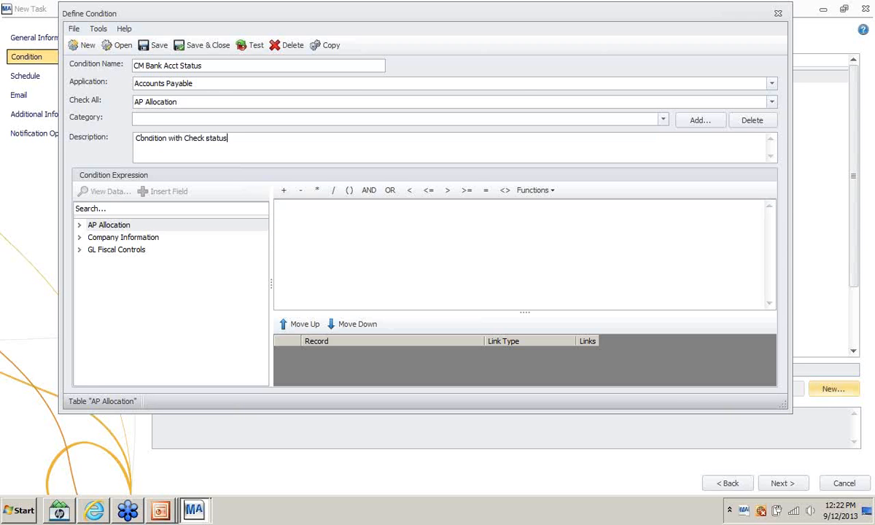
type(" of bank")
- Set the condition's application and category to Cash Management, checking the CM Bank Account table
left_click(770, 83)
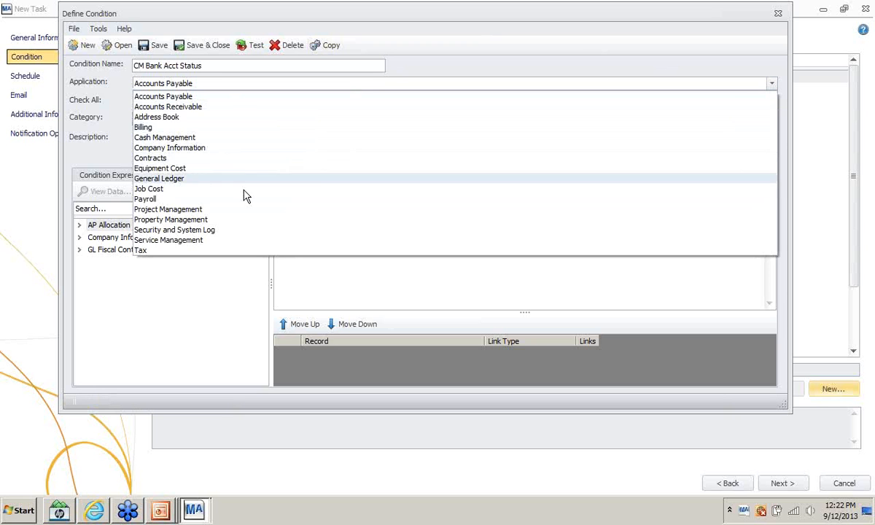
left_click(177, 140)
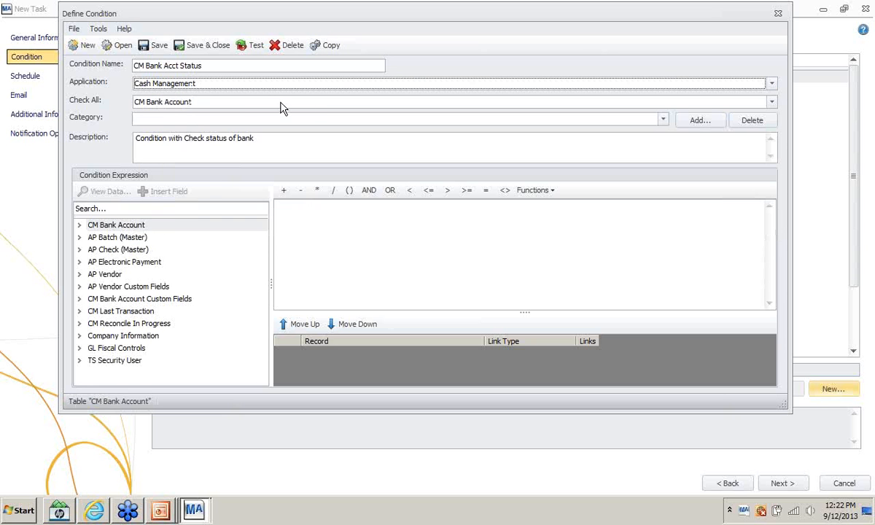
left_click(283, 106)
left_click(205, 108)
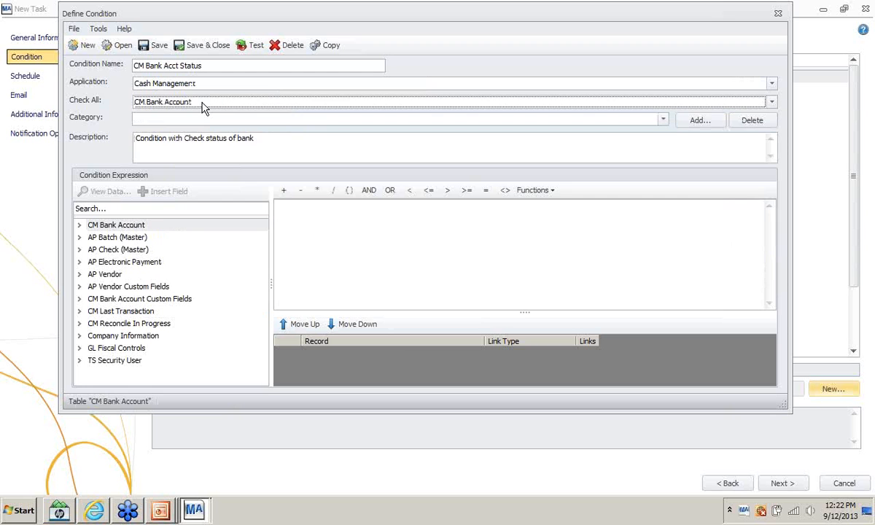
left_click(269, 120)
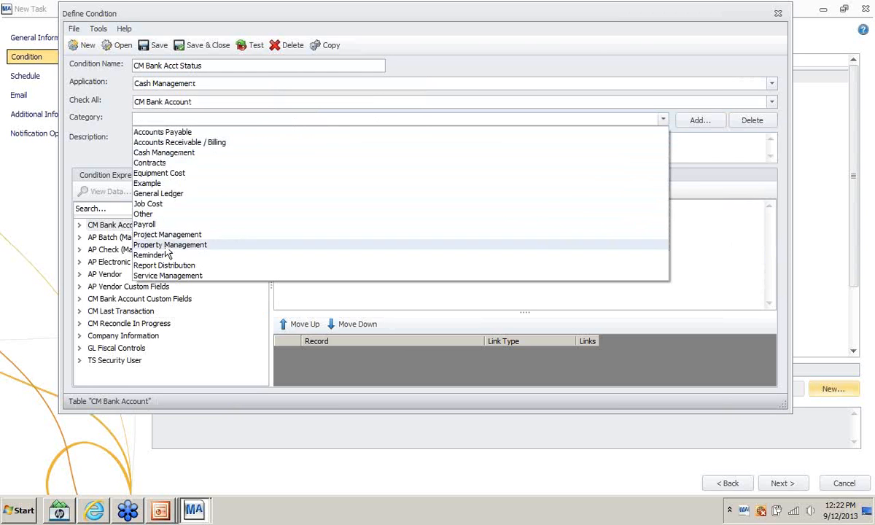
left_click(162, 153)
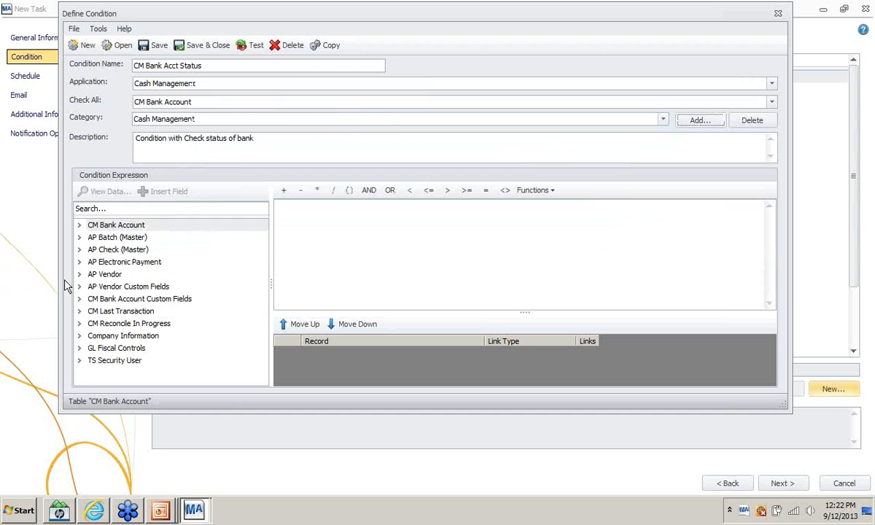
left_click(79, 225)
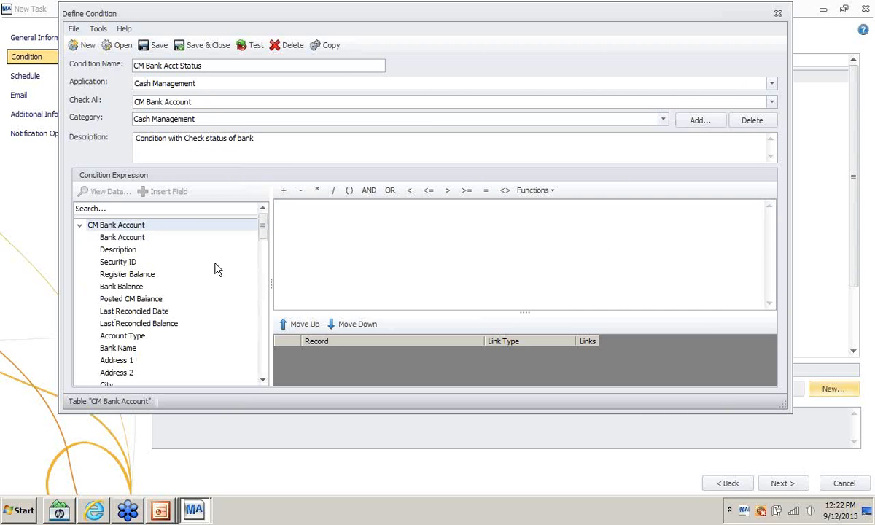
- Insert the CM Bank Account Setup Assistant Status field into the condition expression
scroll(218, 275, "down", 1)
scroll(219, 277, "down", 6)
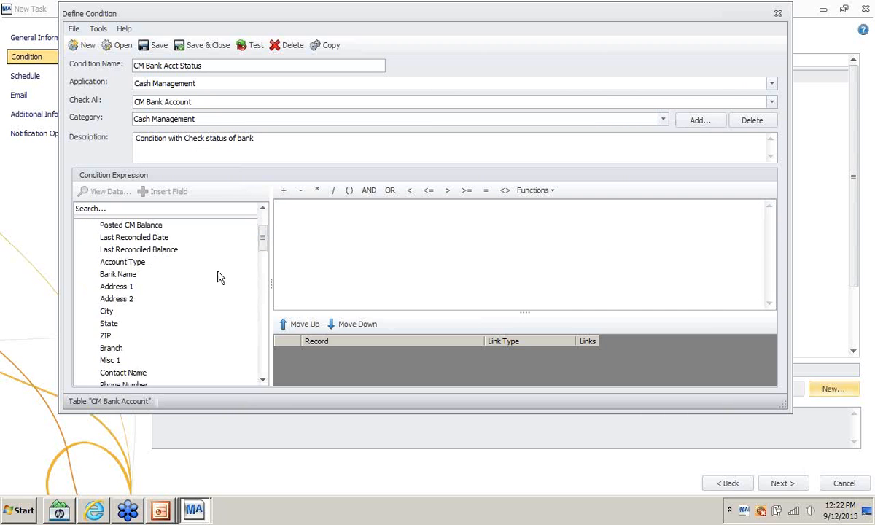
scroll(217, 288, "down", 8)
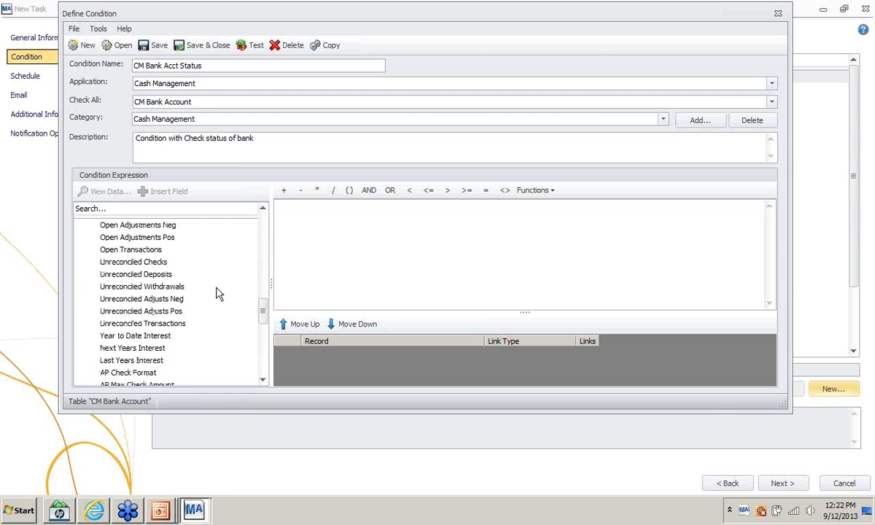
scroll(216, 293, "up", 4)
scroll(217, 293, "up", 7)
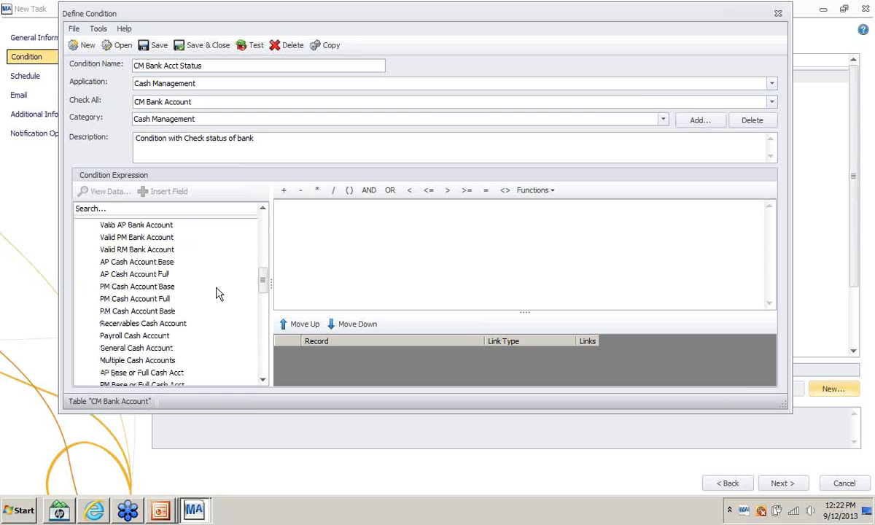
scroll(218, 293, "up", 4)
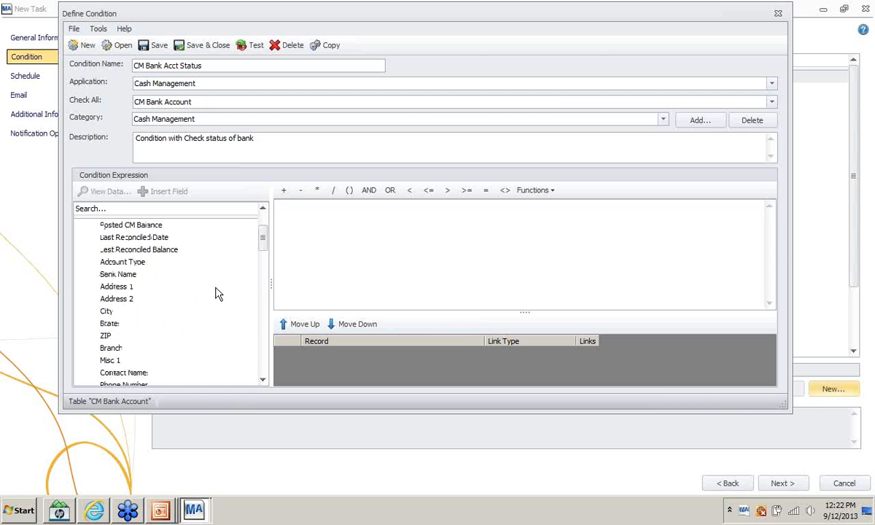
left_click(263, 380)
left_click_drag(263, 380, 263, 380)
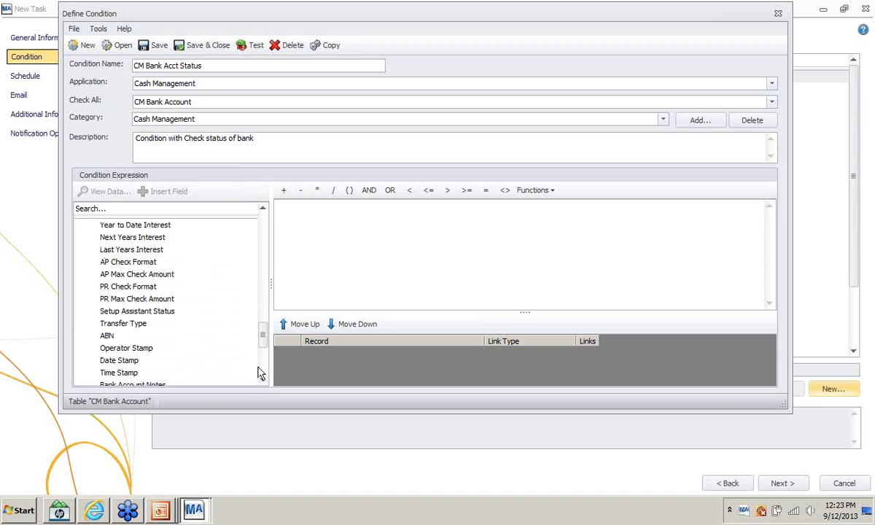
mouse_move(262, 340)
left_mouse_down()
mouse_move(258, 378)
mouse_move(250, 351)
left_mouse_up()
scroll(221, 271, "up", 3)
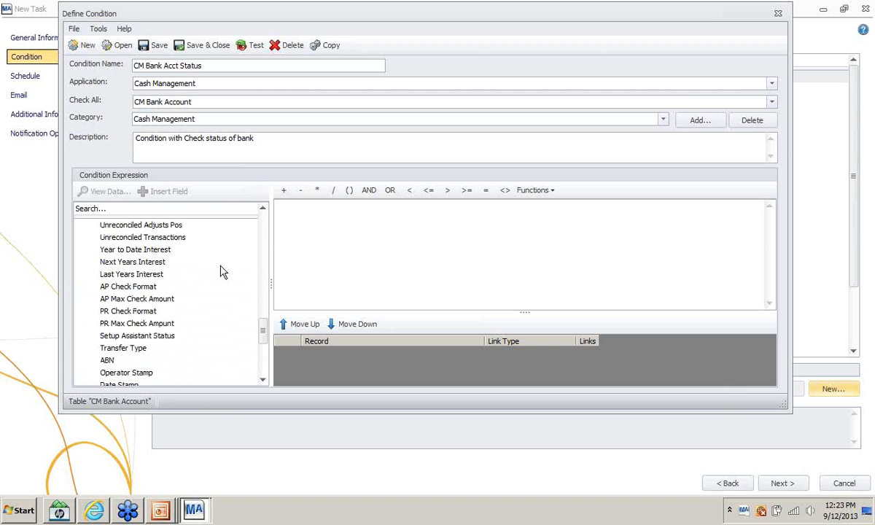
double_click(157, 375)
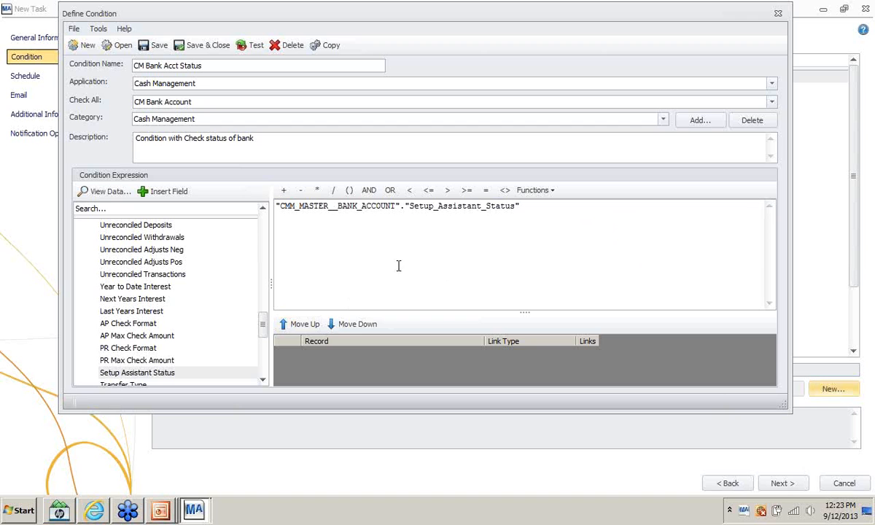
- Compare Setup Assistant Status to 'Not Started' using a value looked up via View Data
right_click(145, 375)
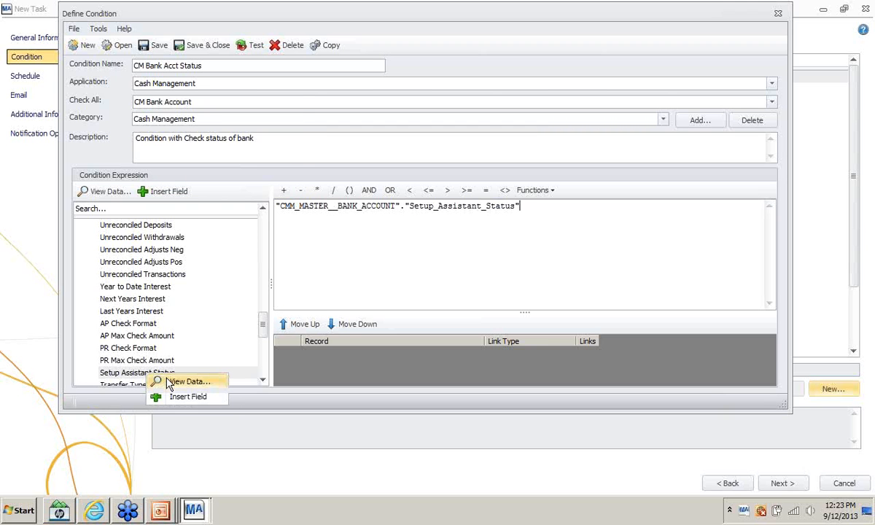
left_click(170, 384)
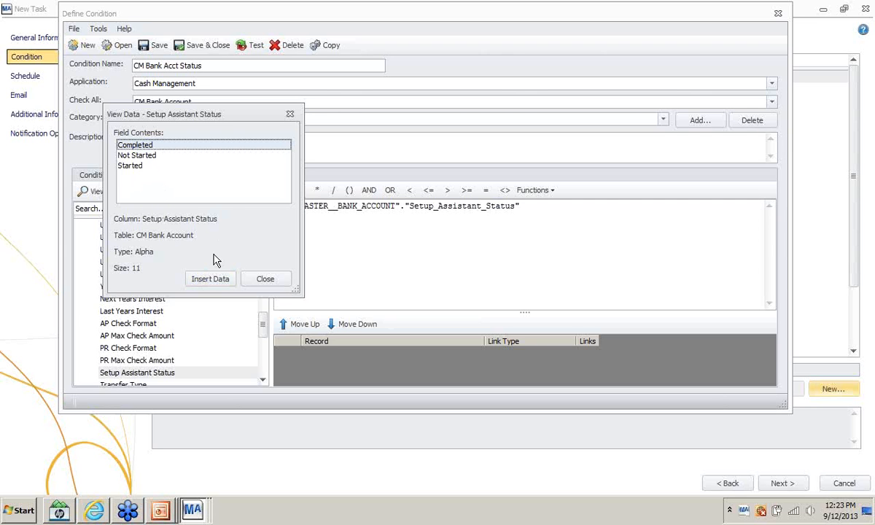
left_click(131, 164)
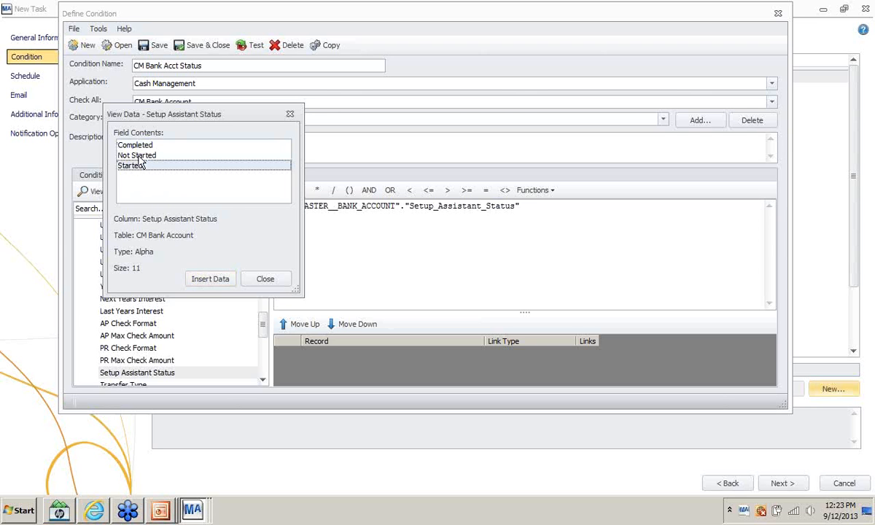
left_click(140, 156)
left_click(210, 278)
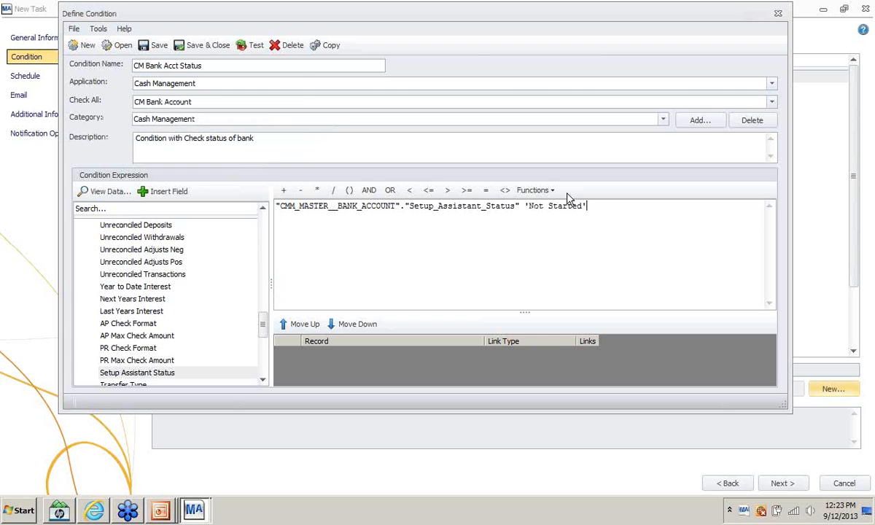
left_click(485, 190)
- Add an OR clause testing Setup Assistant Status = 'Started', then save the condition
right_click(142, 378)
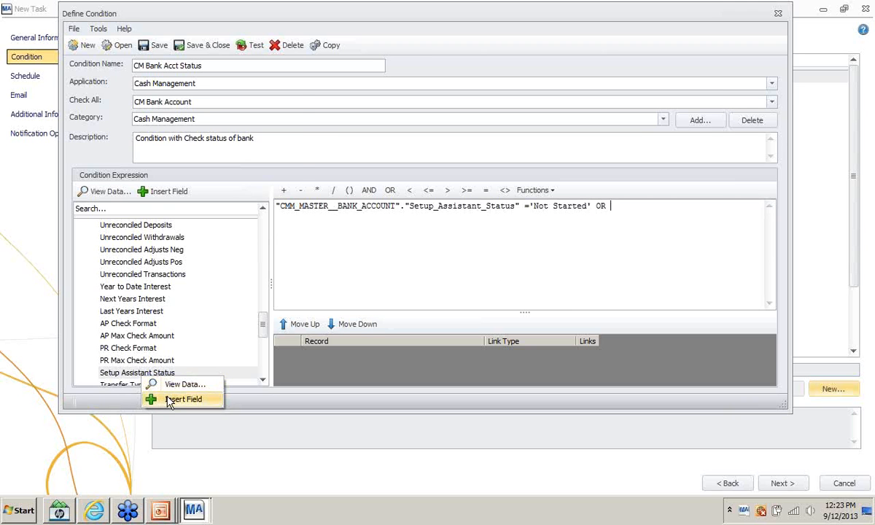
left_click(157, 385)
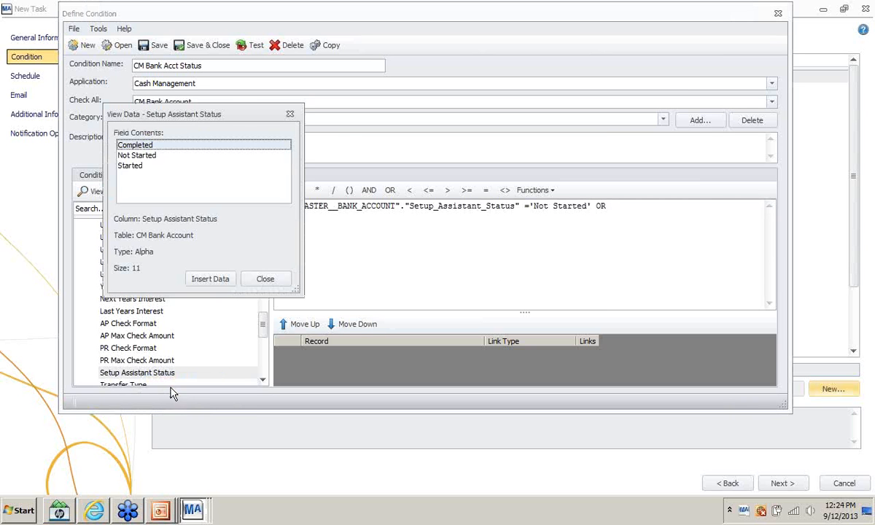
left_click(133, 166)
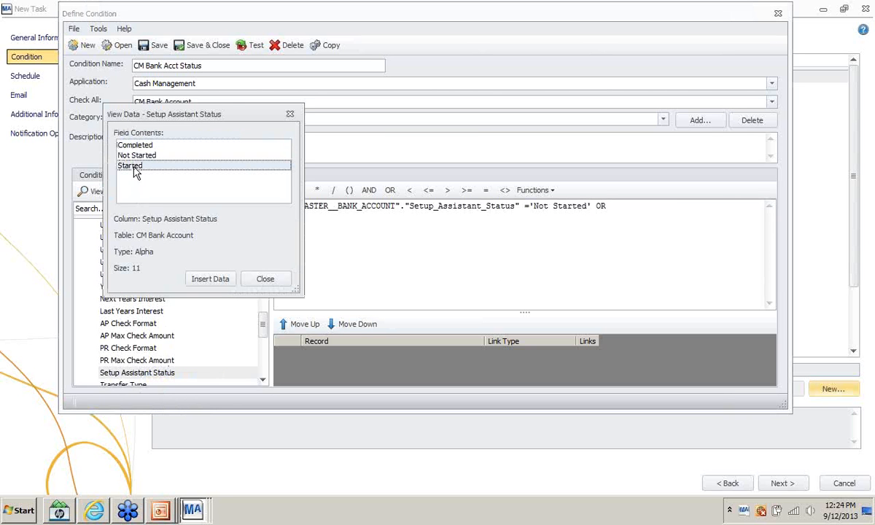
double_click(132, 166)
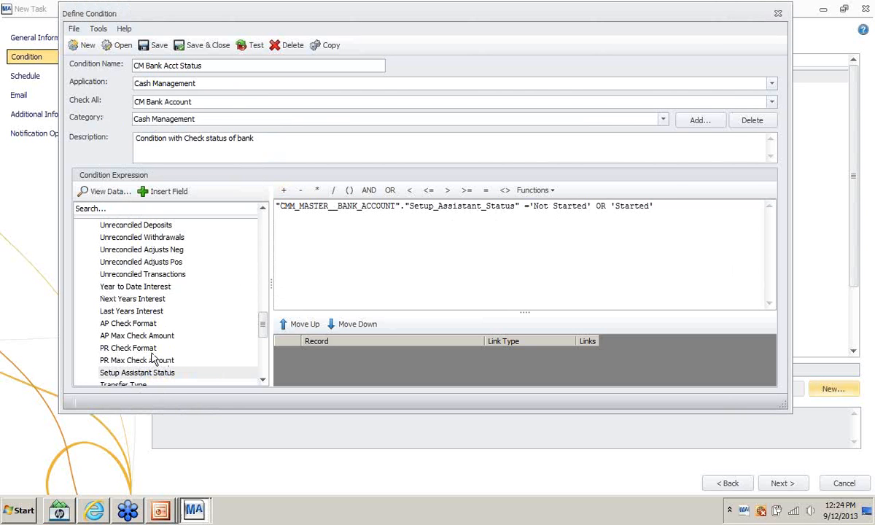
left_click_drag(662, 209, 615, 212)
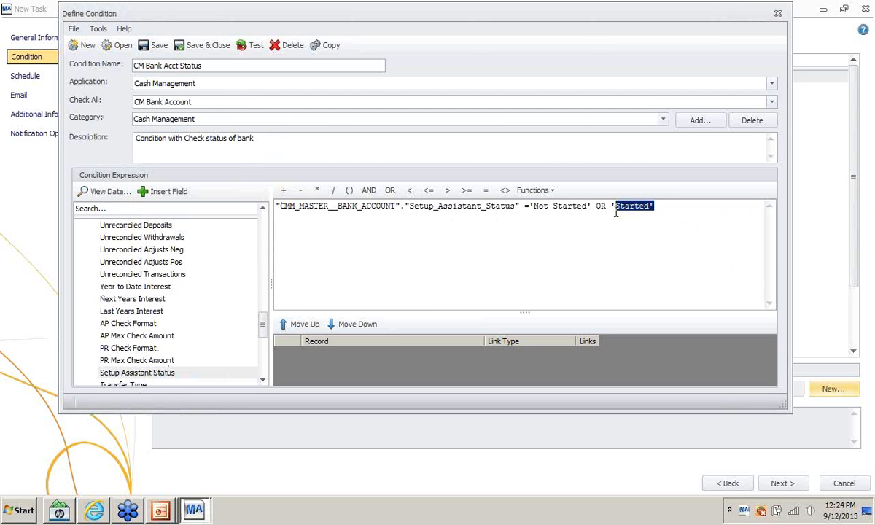
key("BackSpace")
key("BackSpace")
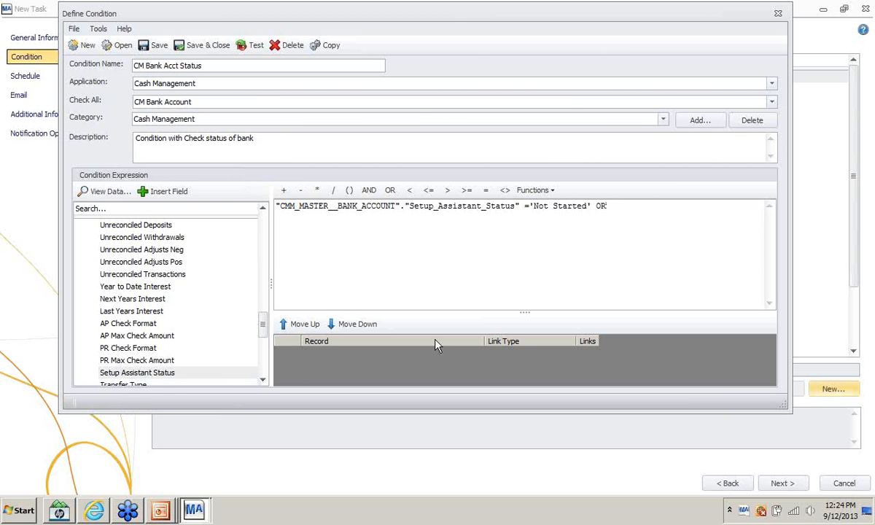
double_click(145, 373)
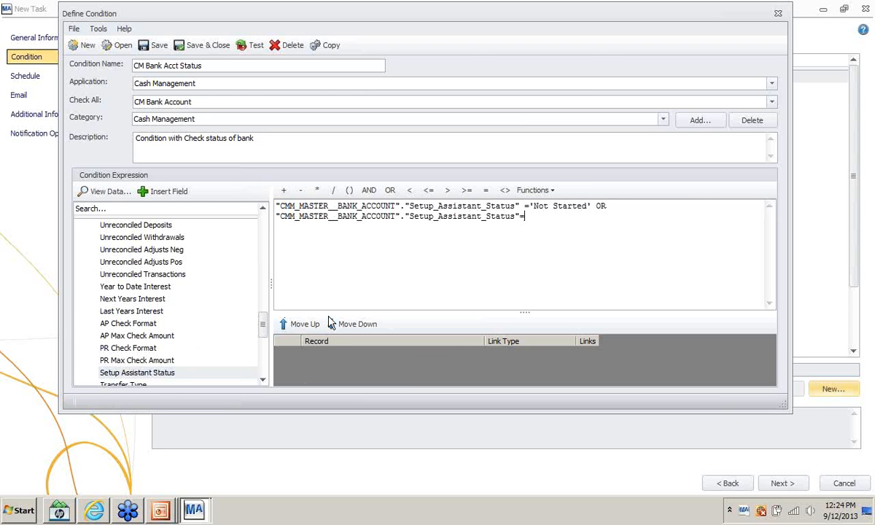
right_click(159, 373)
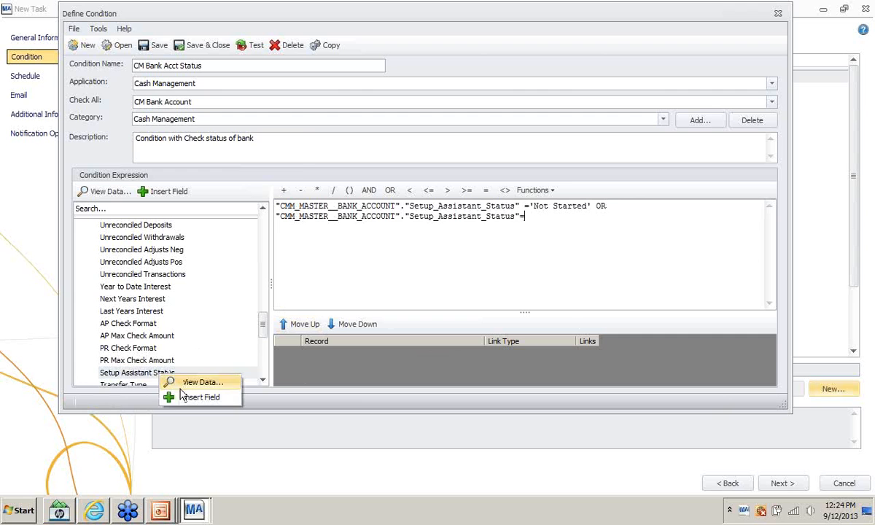
left_click(191, 382)
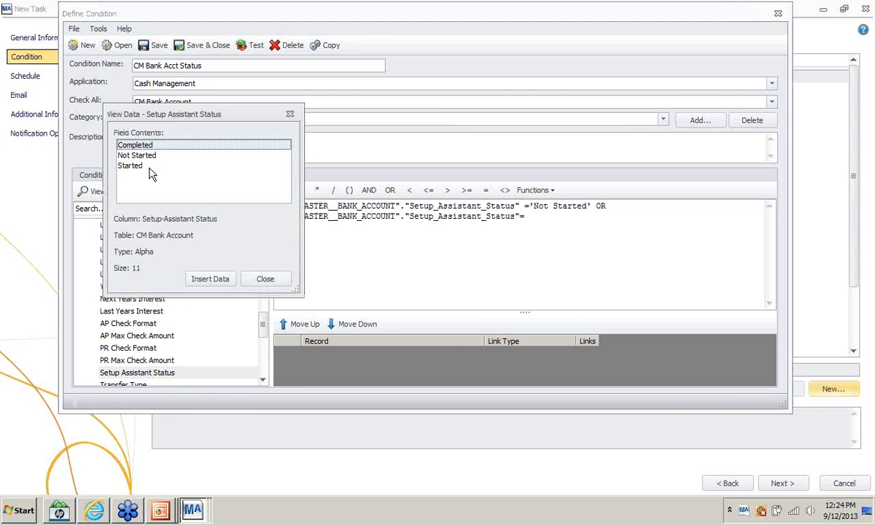
double_click(132, 164)
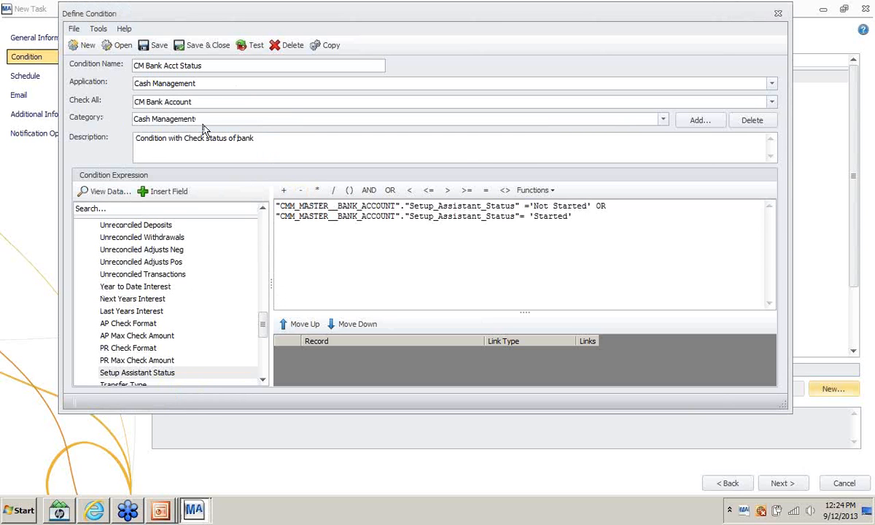
left_click(159, 47)
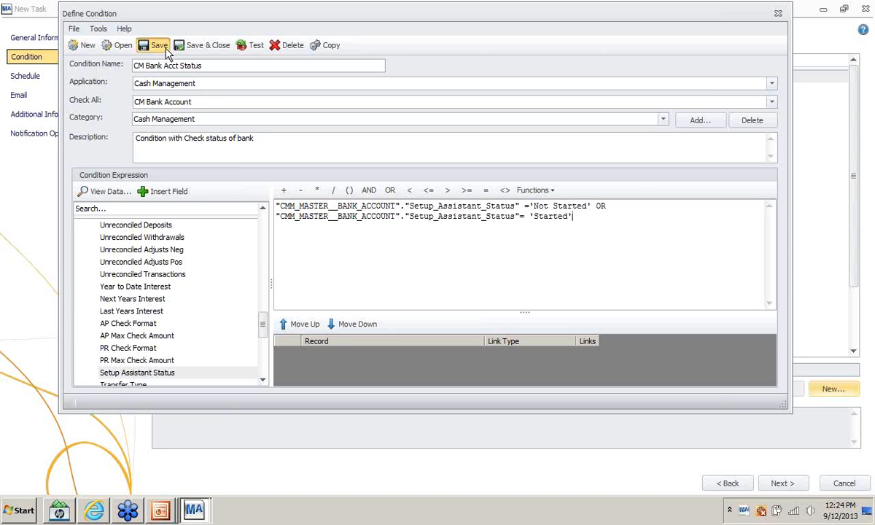
- Save the condition, keep default schedule, email and notification settings, then finish and run the task
left_click(191, 45)
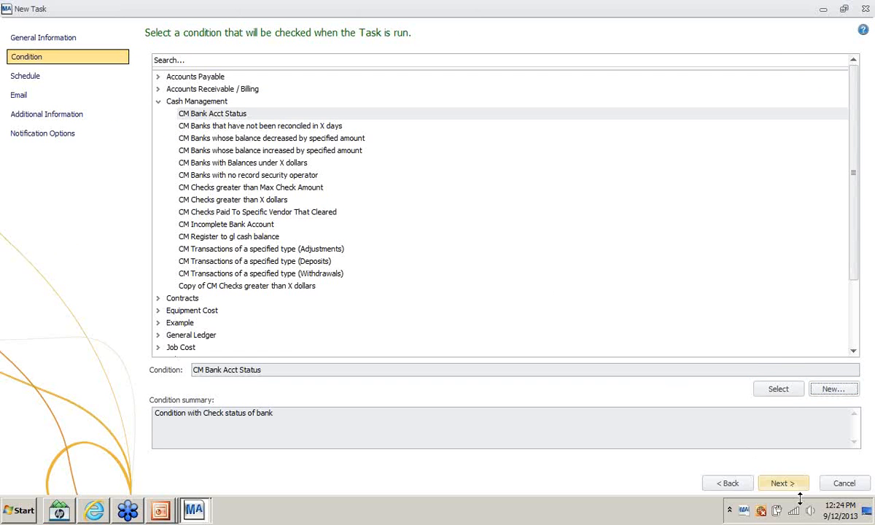
left_click(777, 488)
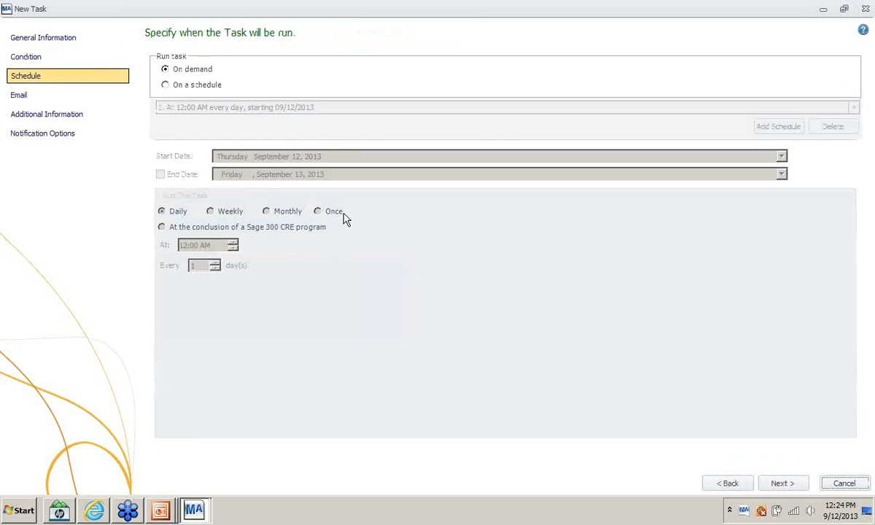
left_click(784, 485)
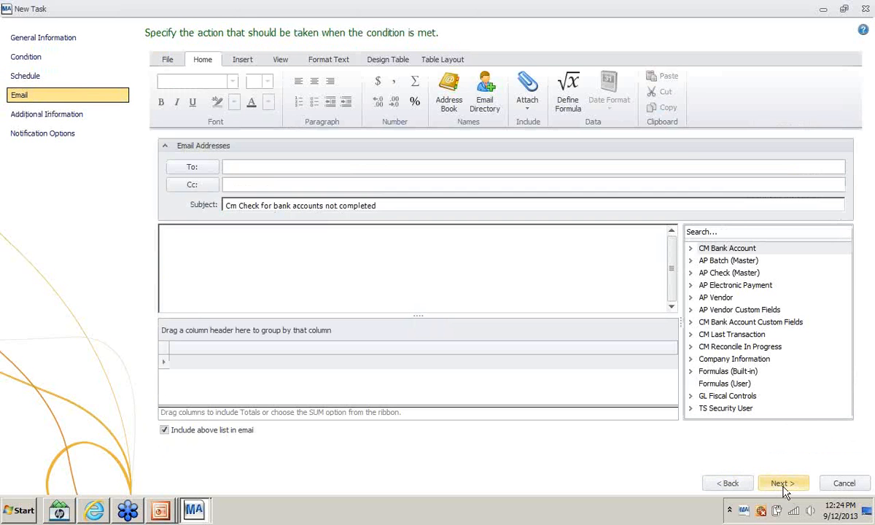
left_click(783, 486)
left_click(541, 328)
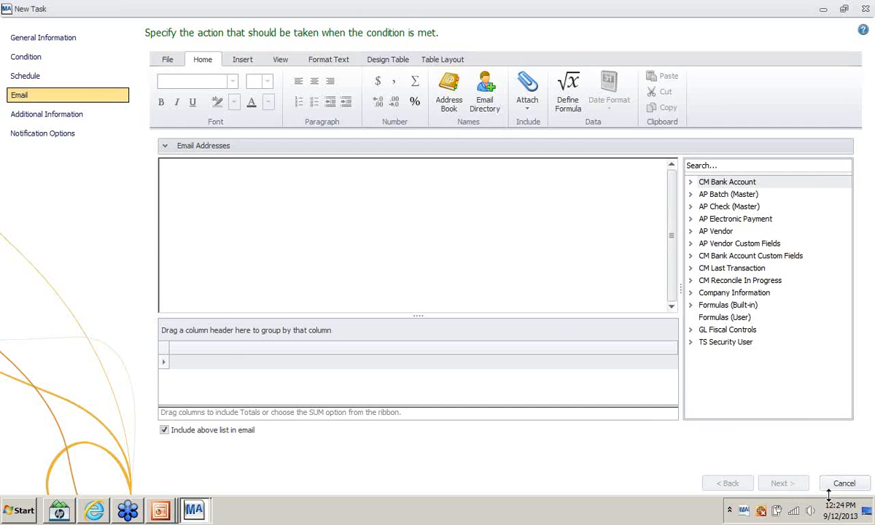
left_click(782, 484)
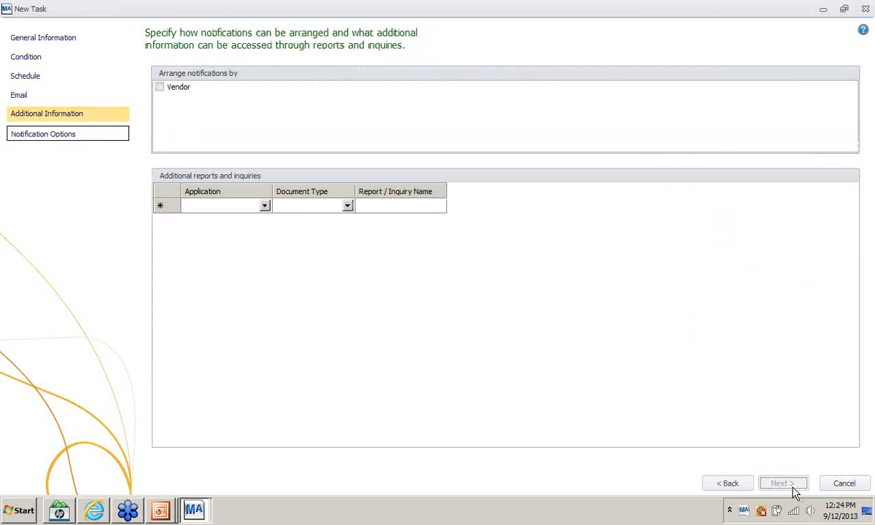
left_click(782, 485)
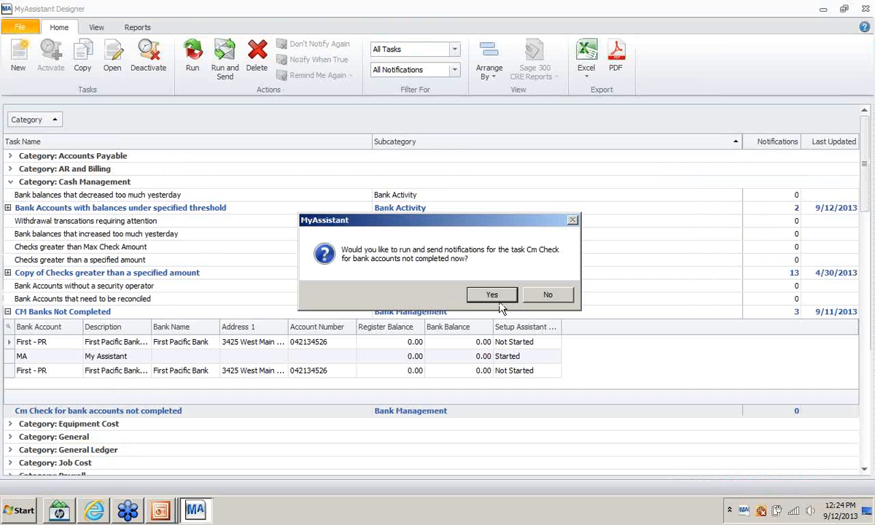
left_click(492, 294)
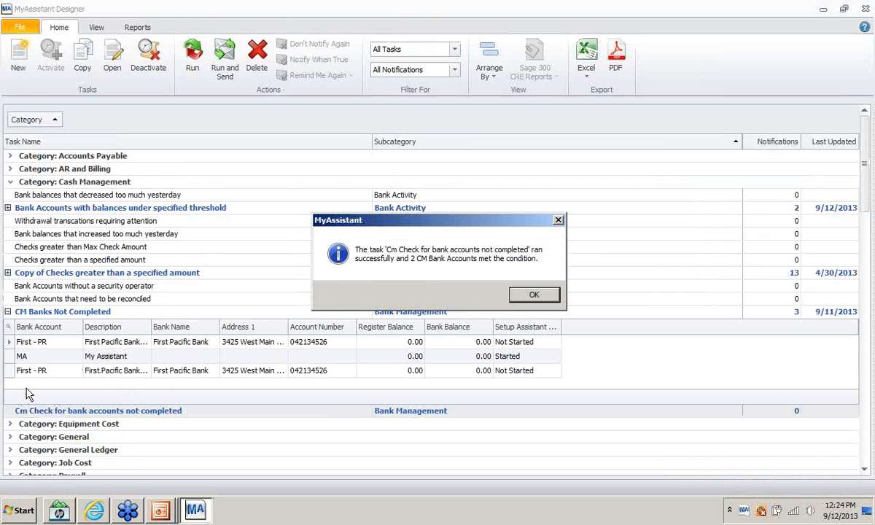
- Collapse the task details and run the CM Banks Not Completed task
left_click(524, 295)
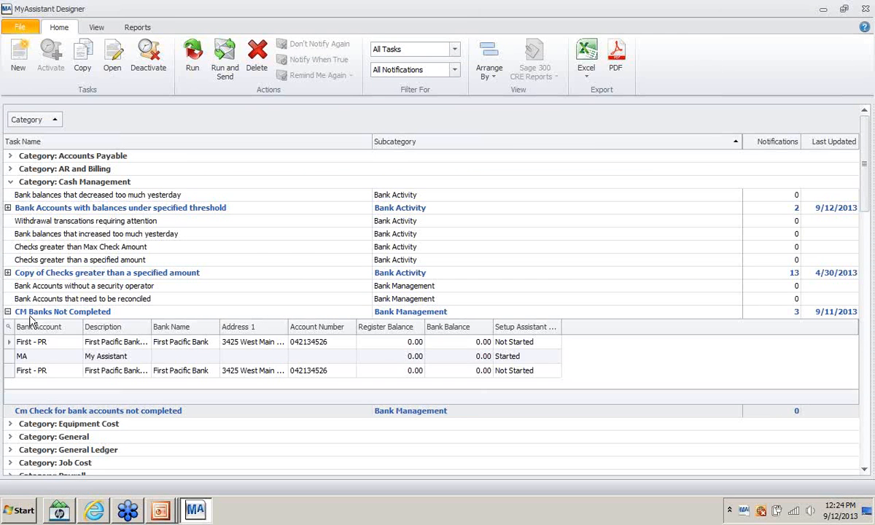
left_click(8, 312)
left_click(9, 326)
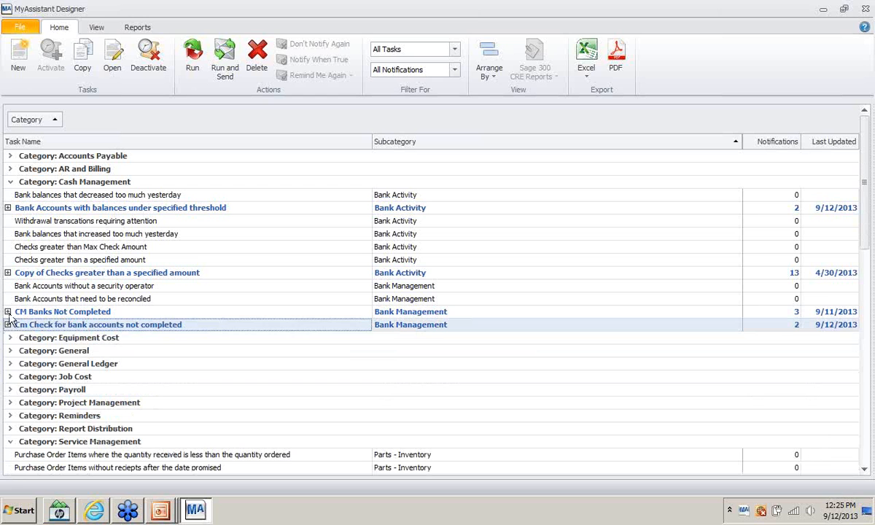
right_click(22, 311)
mouse_move(64, 322)
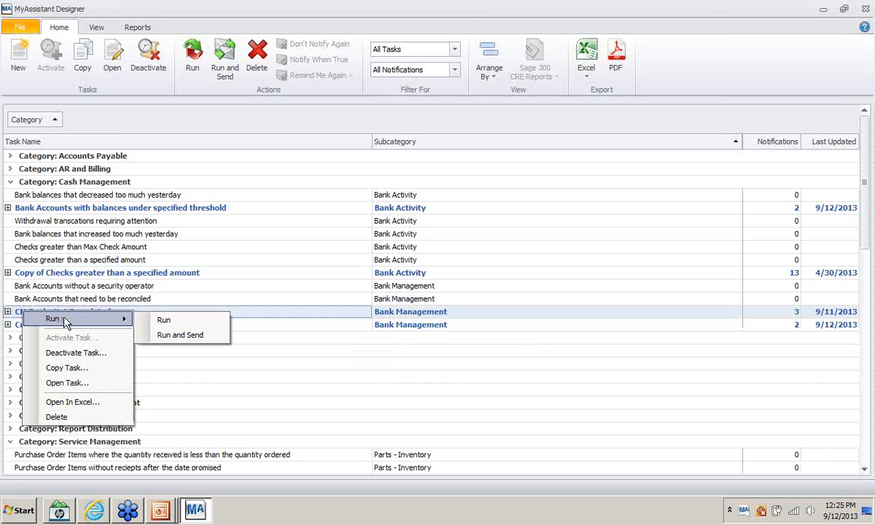
left_click(174, 335)
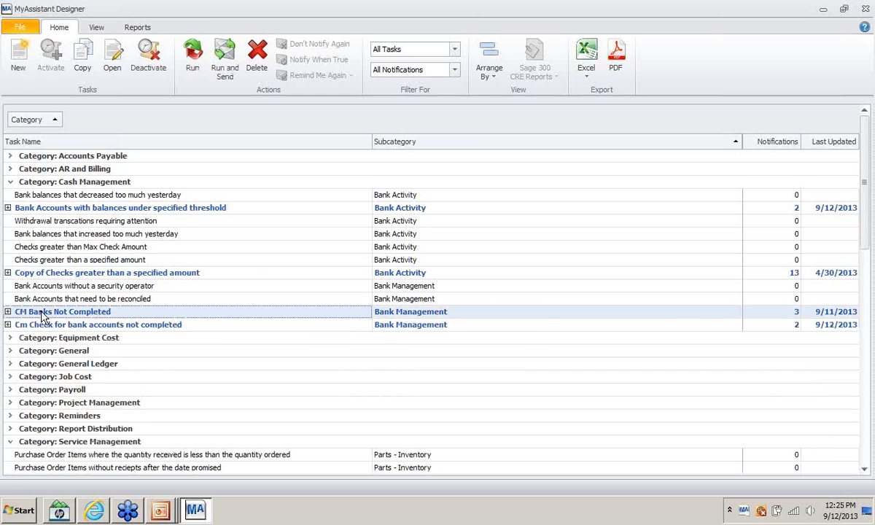
- Run and Send the CM Banks Not Completed task, acknowledging the completion message
right_click(41, 315)
mouse_move(81, 320)
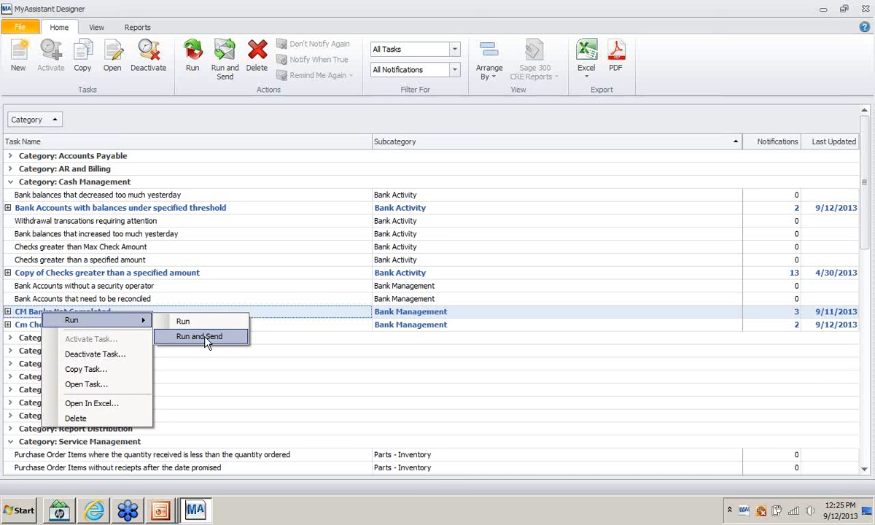
left_click(207, 339)
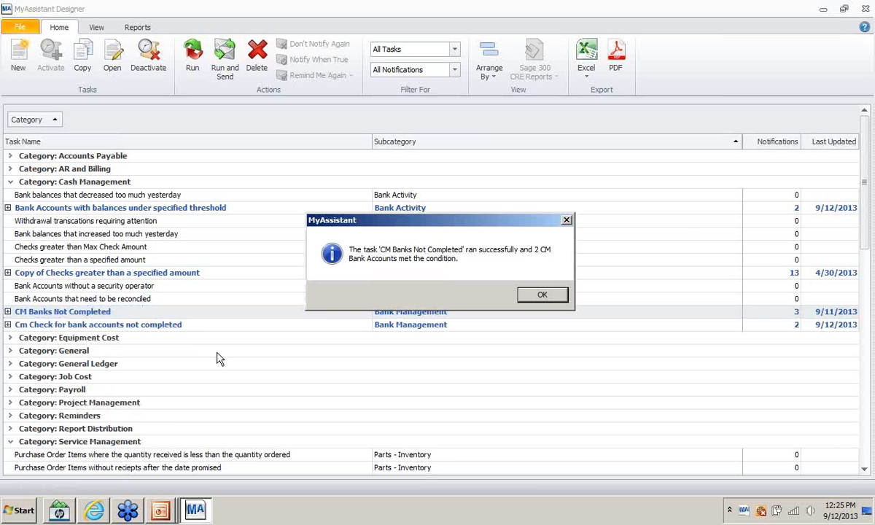
left_click(530, 293)
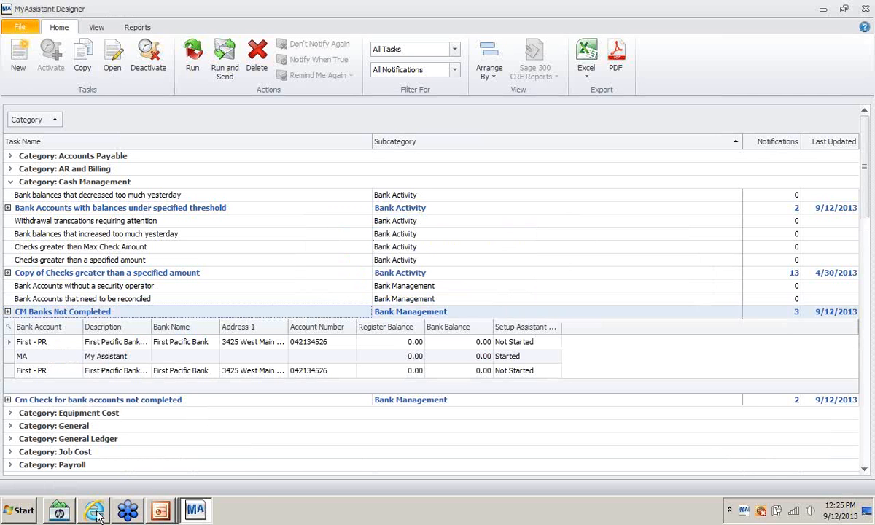
- Confirm the CM Banks Not Completed alert in the web mail inbox, then close the browser
mouse_move(97, 510)
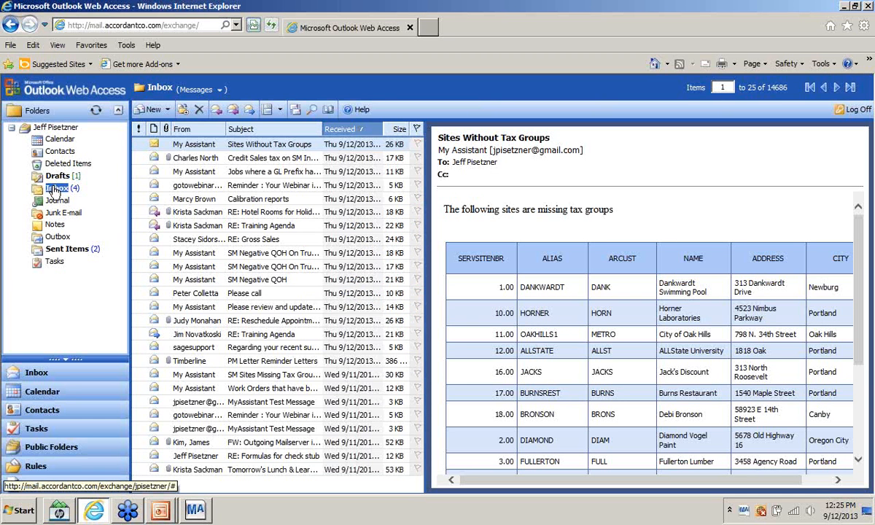
left_click(54, 189)
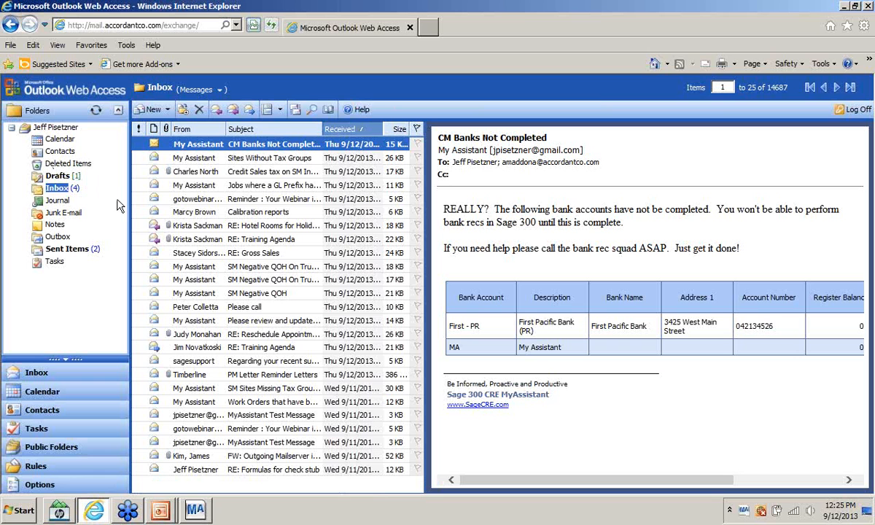
left_click(866, 6)
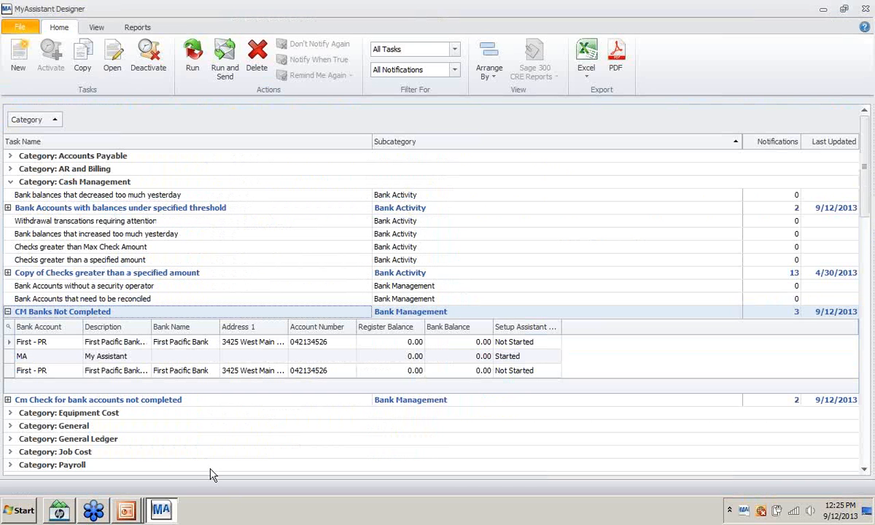
left_click(127, 515)
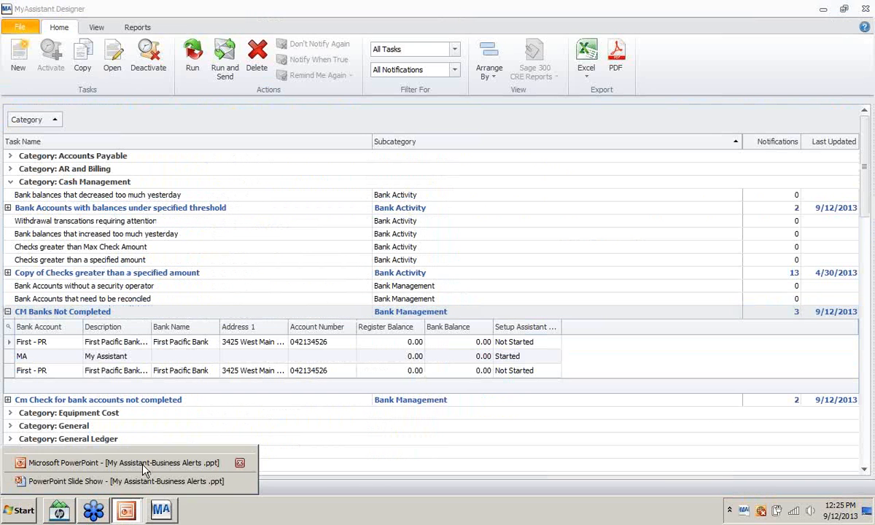
left_click(133, 427)
key("alt+Tab")
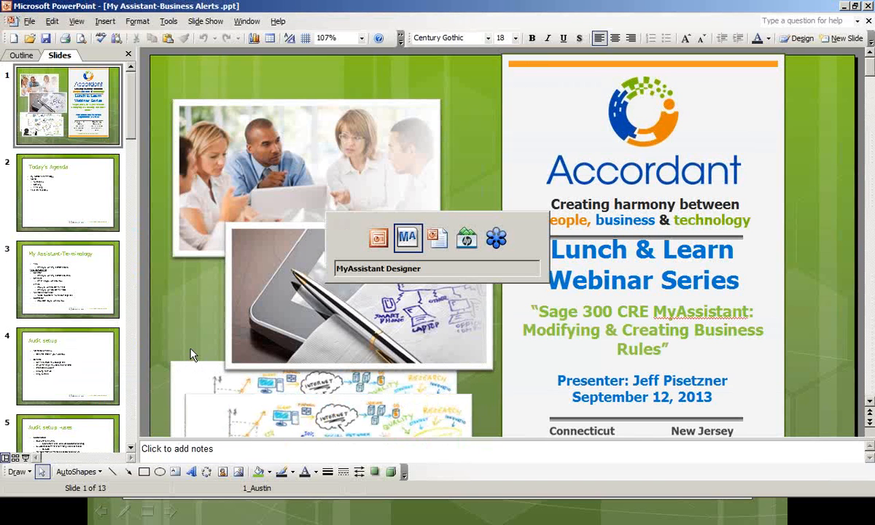
key("alt+Tab")
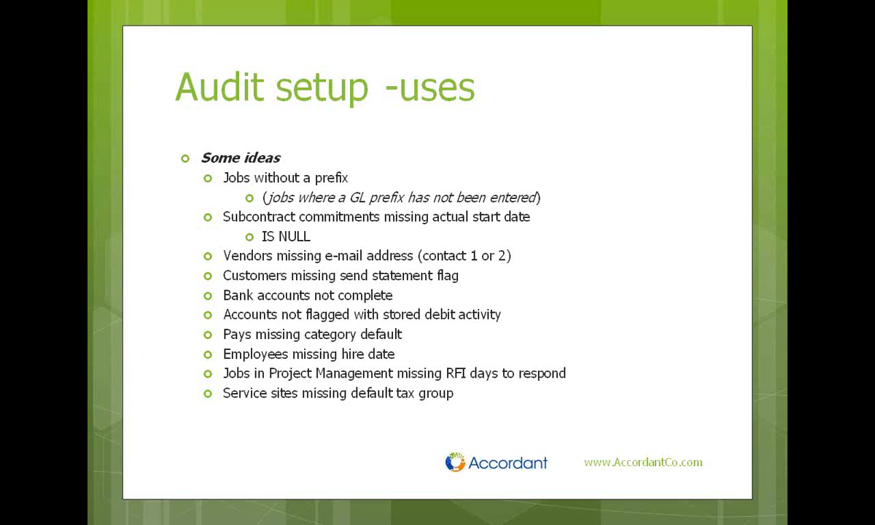
left_click(285, 265)
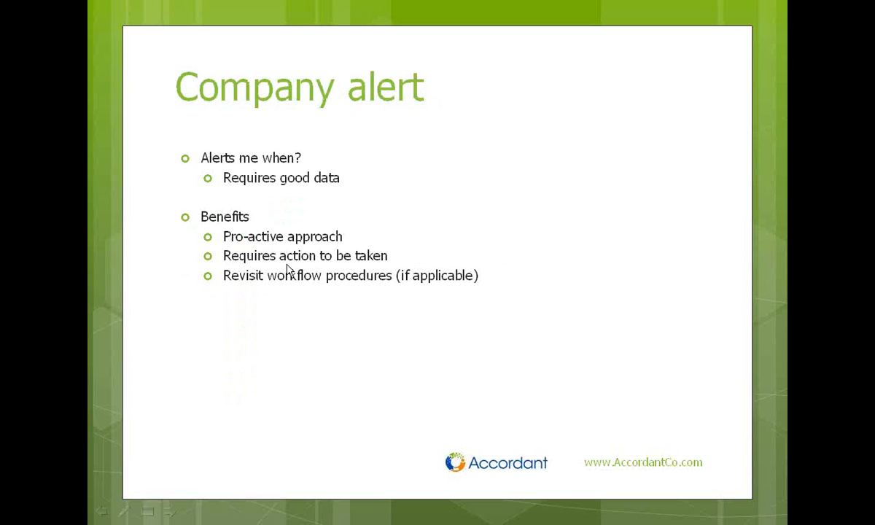
right_click(286, 266)
right_click(399, 213)
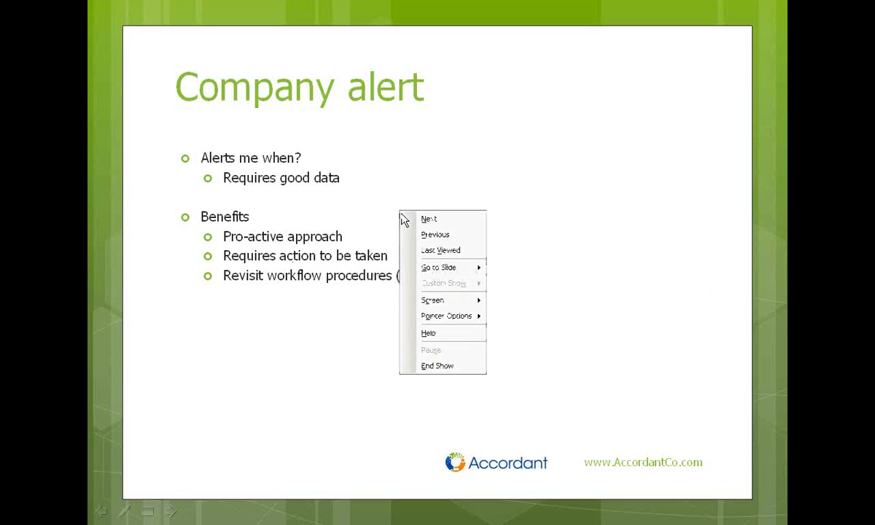
left_click(413, 247)
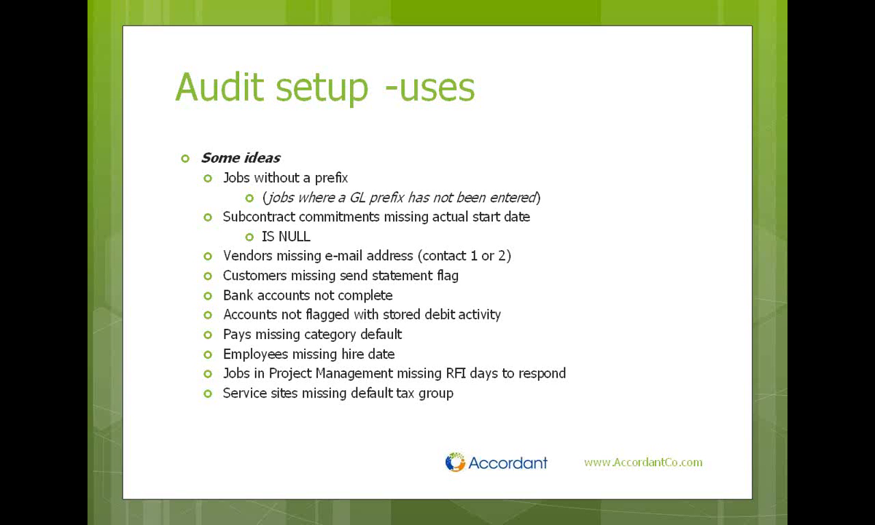
key("alt+Tab")
key("alt+Tab")
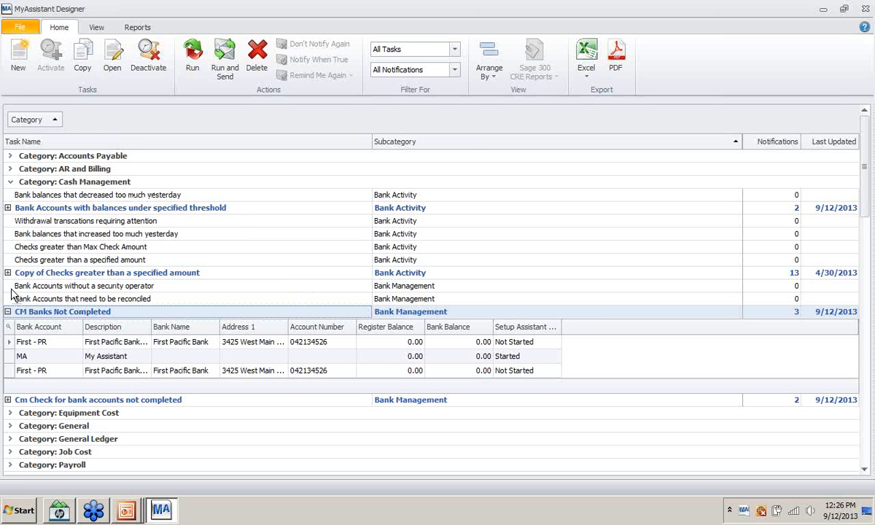
- Start a new task named 'Check for vendors missing e-mail address'
left_click(8, 273)
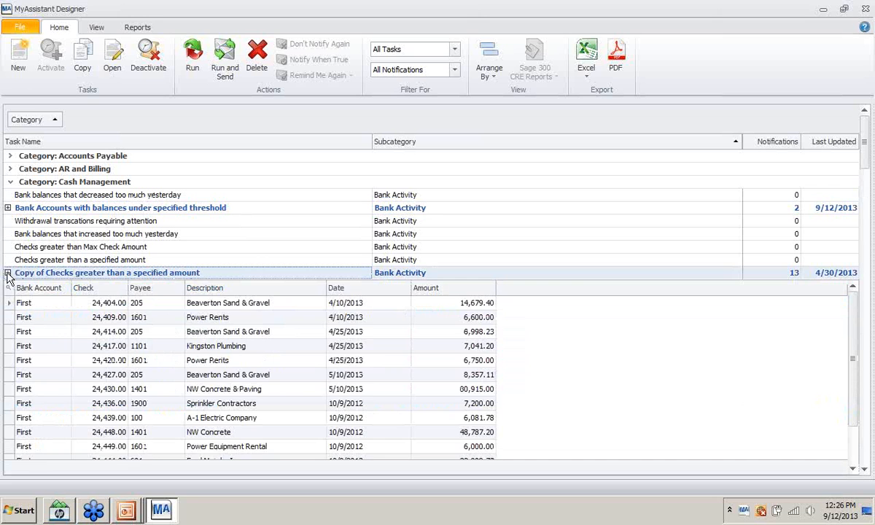
left_click(7, 208)
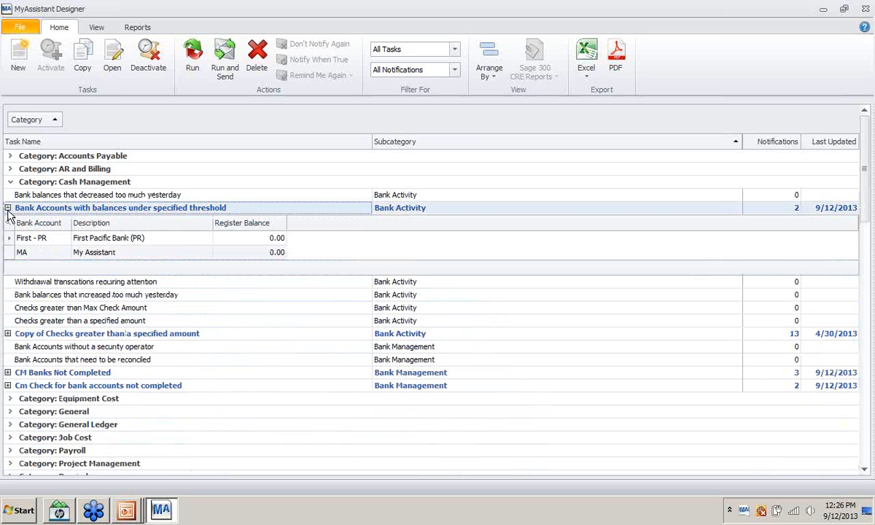
left_click(8, 208)
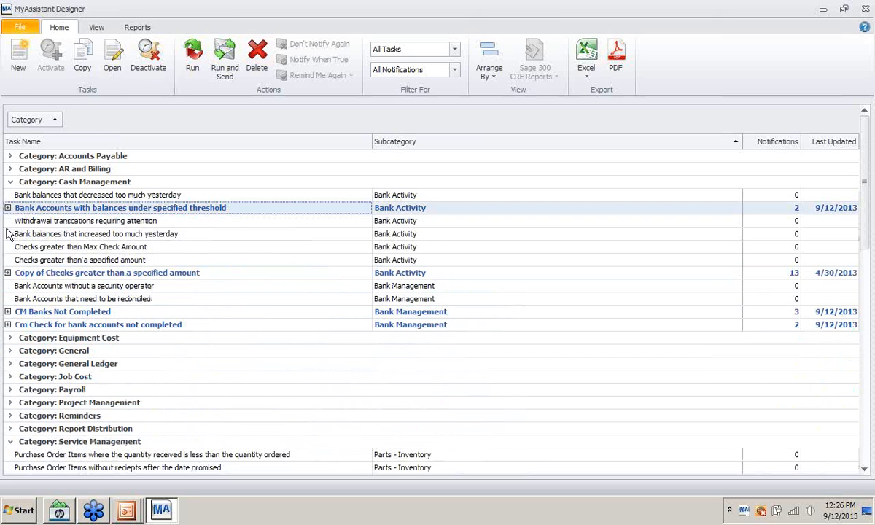
left_click(18, 53)
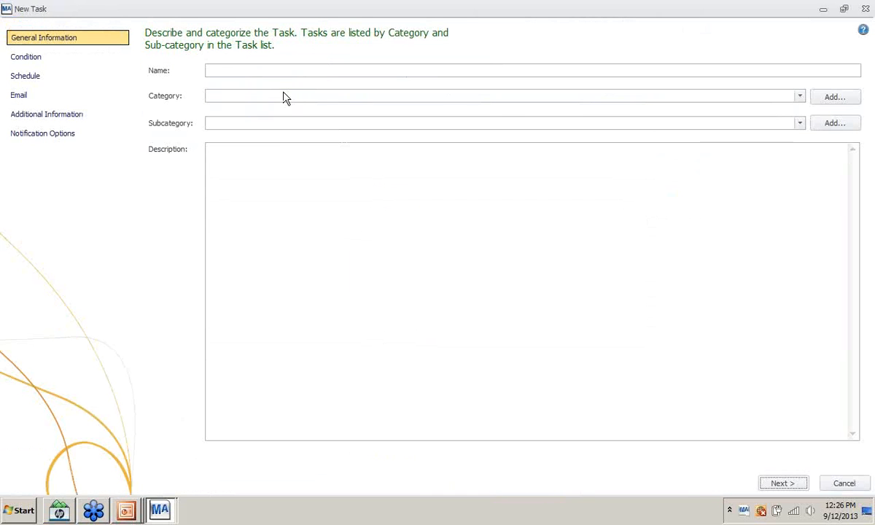
left_click(253, 71)
type("Check for vendors")
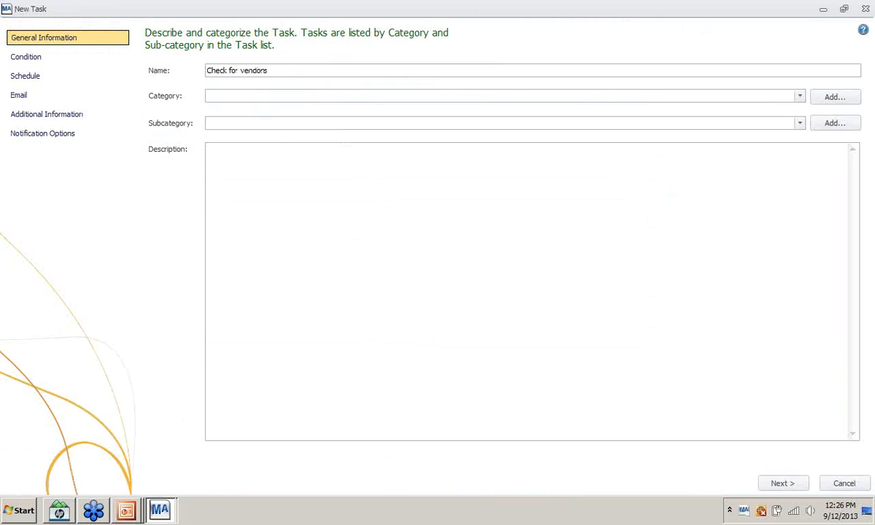
type(" missing e-mail address")
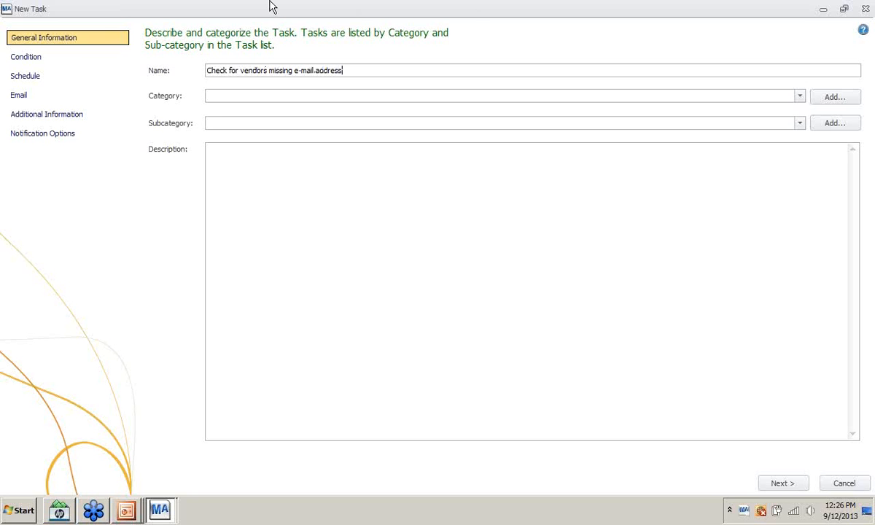
- File the task under Accounts Payable, Vendor Setup, with its name pasted as the description
left_click(223, 99)
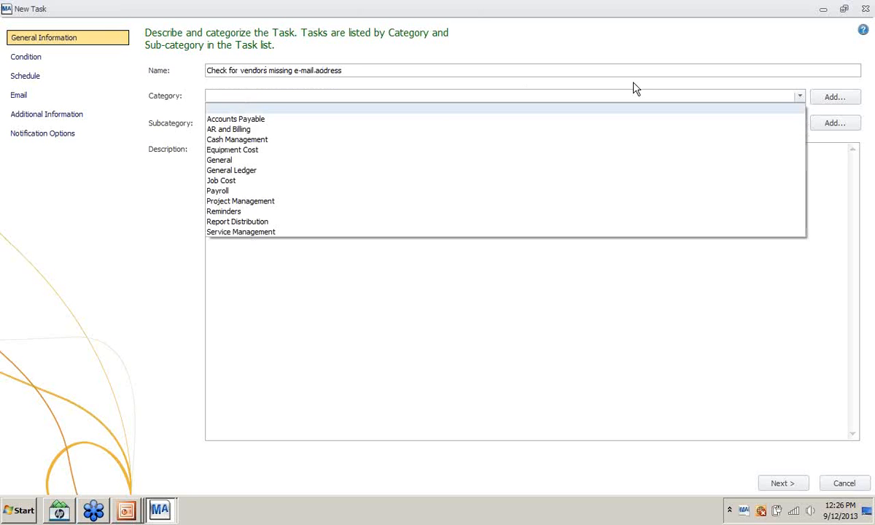
left_click(279, 119)
left_click(312, 127)
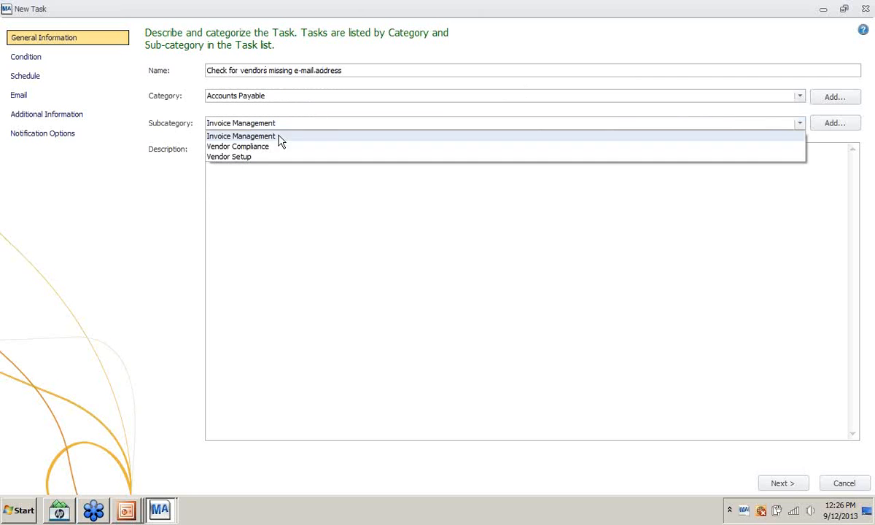
left_click(259, 159)
left_click(241, 148)
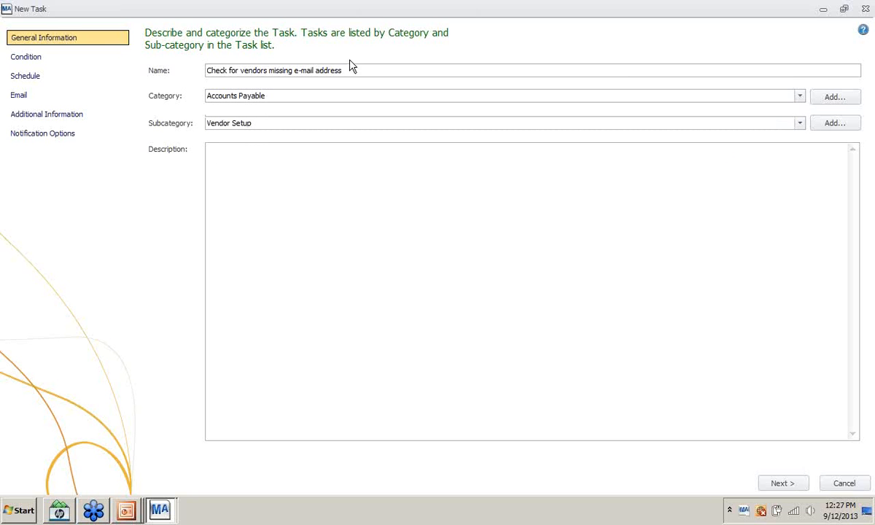
left_click_drag(335, 69, 132, 57)
key("ctrl+c")
left_click(215, 148)
key("ctrl+v")
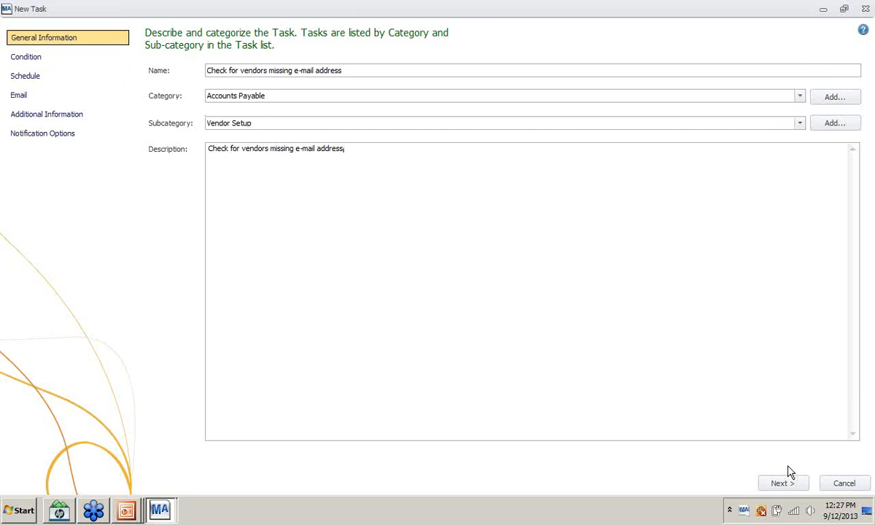
left_click(784, 484)
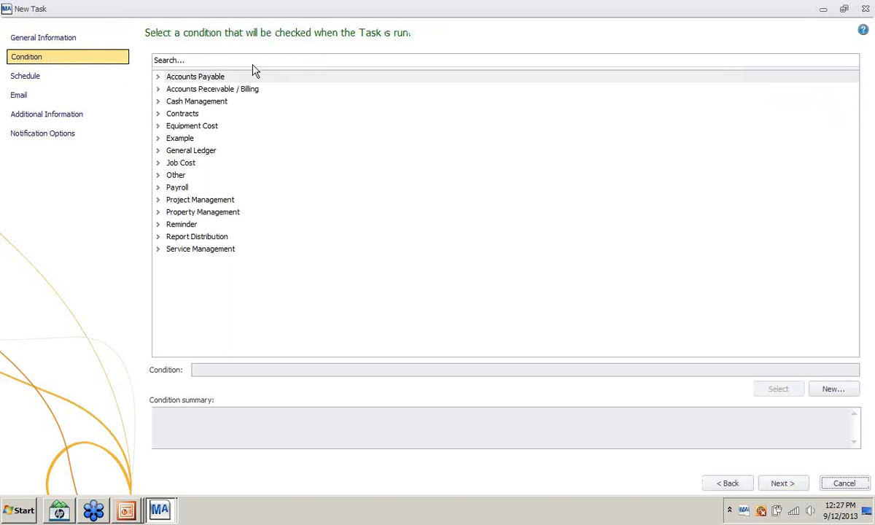
- Define a new condition named 'AP Vendors missing e-mail address'
left_click(159, 78)
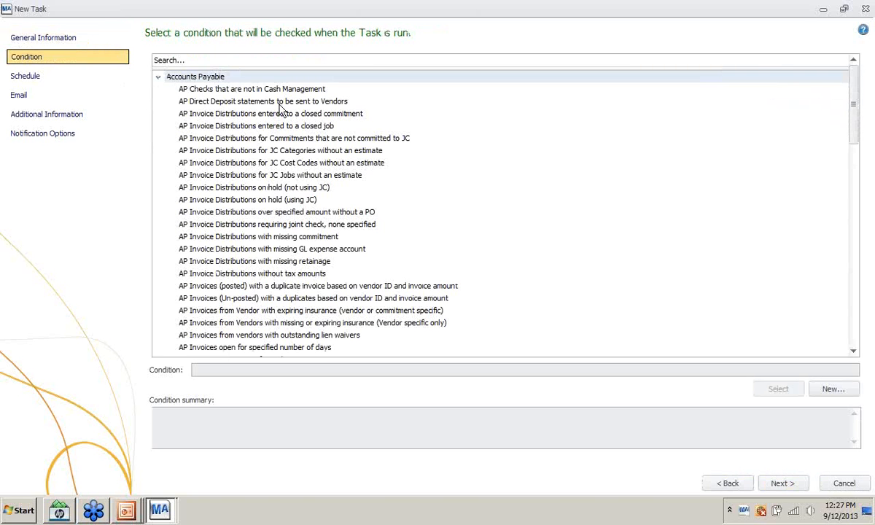
left_click(159, 78)
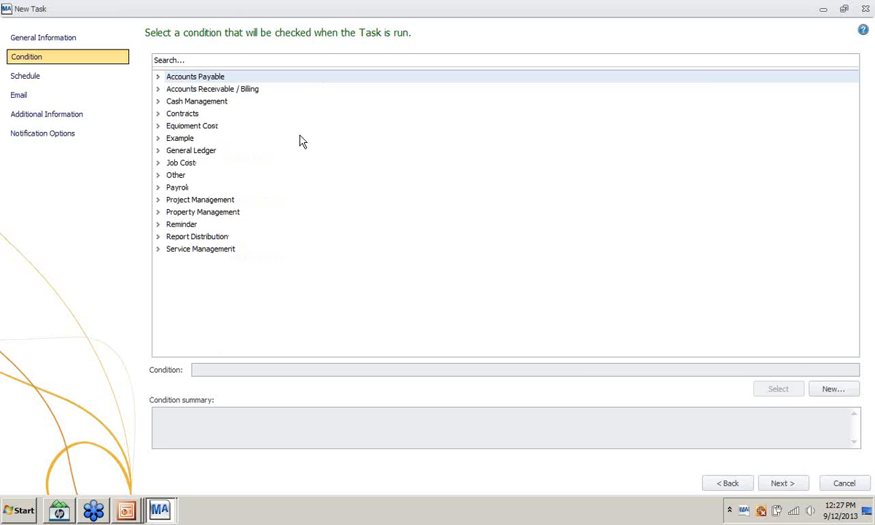
left_click(833, 390)
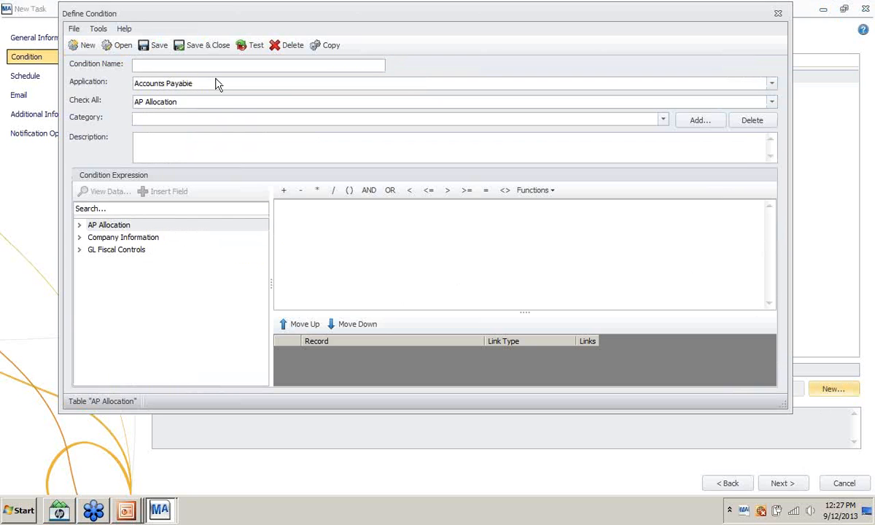
type("ap v")
key("BackSpace")
key("BackSpace")
key("BackSpace")
key("BackSpace")
type("AP Vendors missing e")
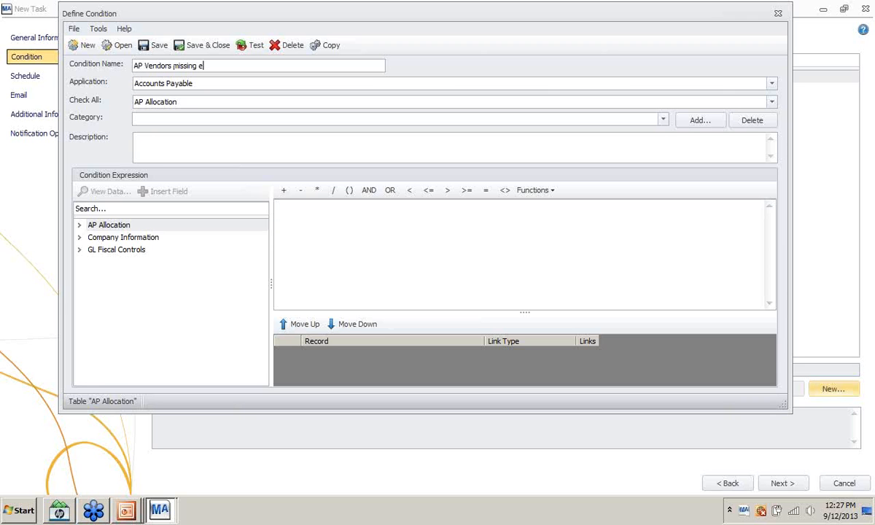
type("-mail address")
left_click(218, 103)
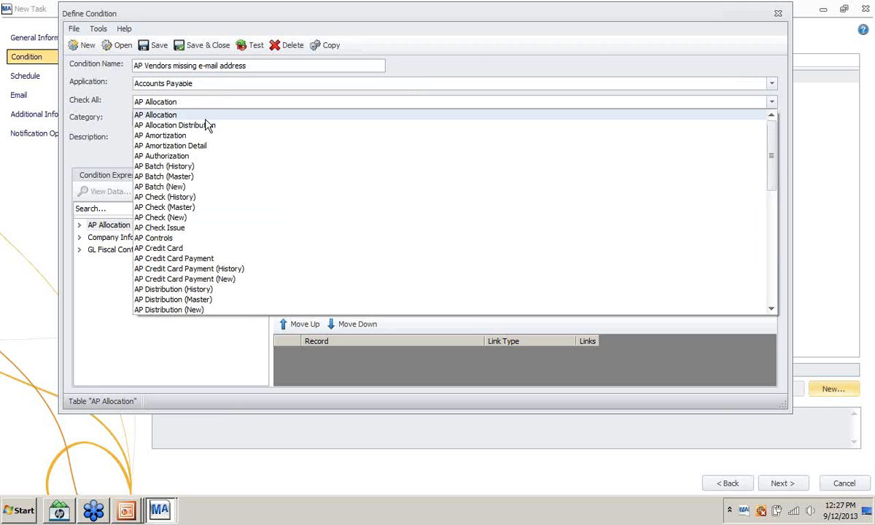
- Set the condition to check all AP Vendor records, category Accounts Payable, name copied into Description
scroll(196, 190, "down", 2)
scroll(191, 207, "down", 10)
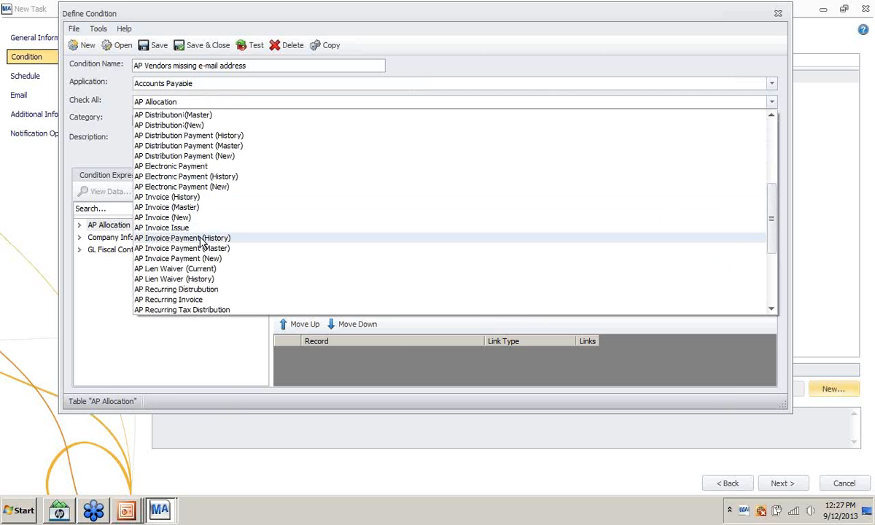
left_click(152, 290)
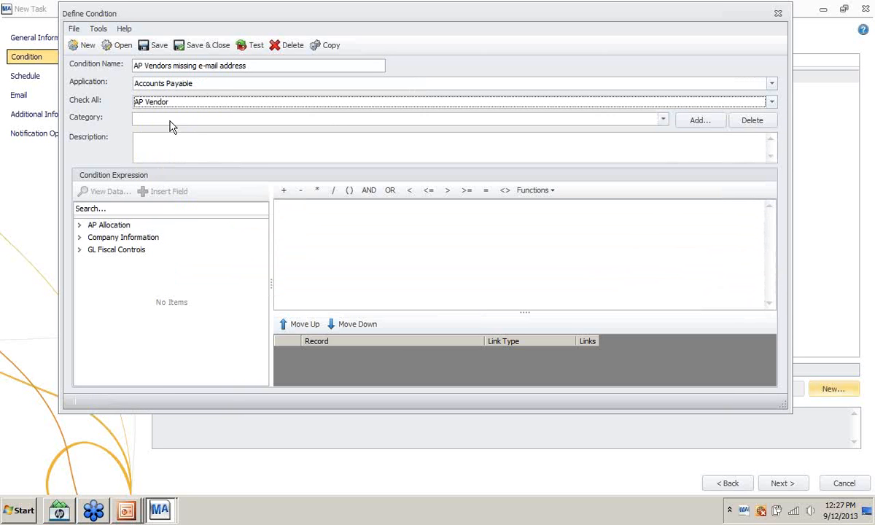
left_click(162, 121)
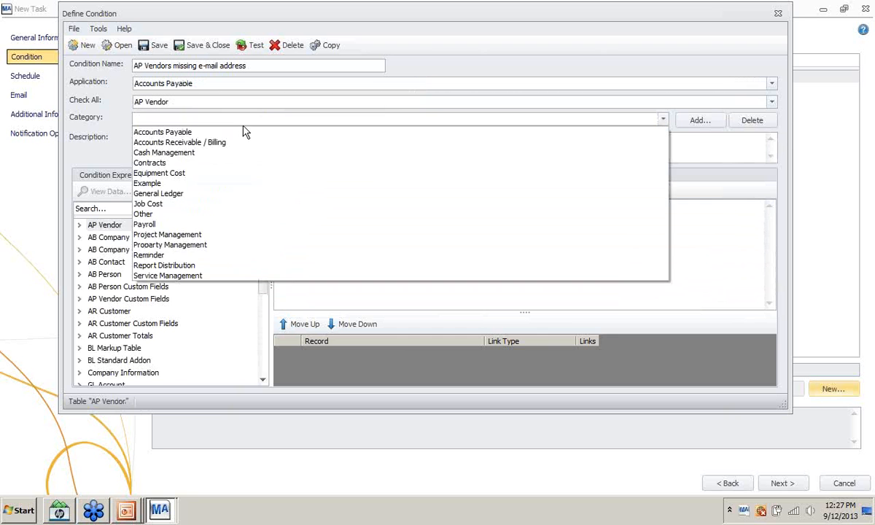
left_click(200, 131)
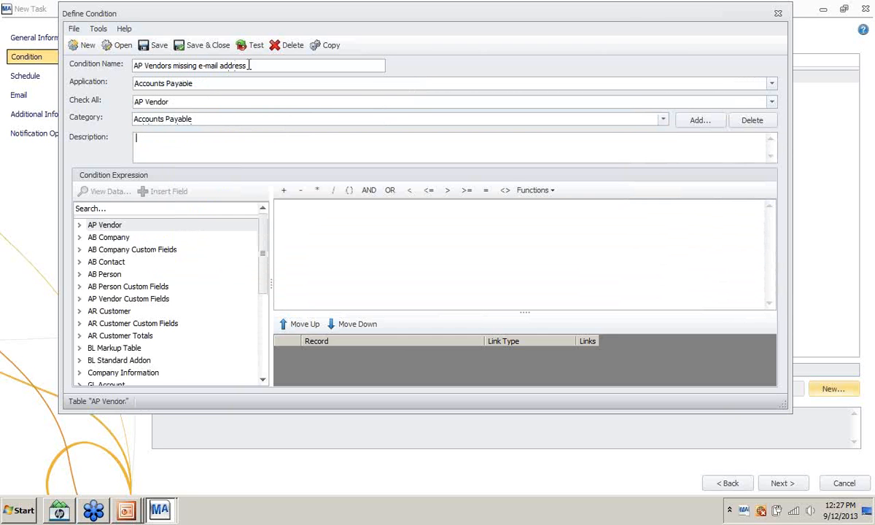
left_click_drag(248, 64, 85, 66)
key("ctrl+c")
left_click(187, 144)
key("ctrl+v")
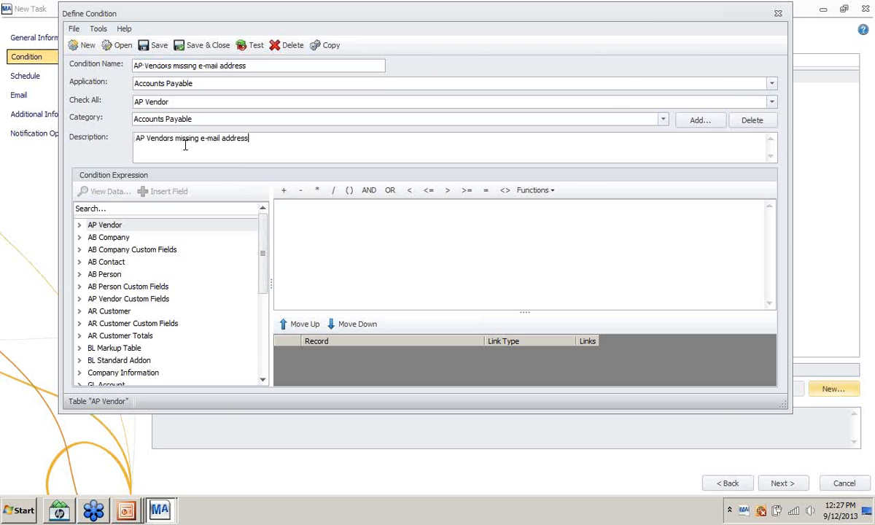
- Build the expression Contact 1 Email Address = '' OR Contact 2 Email Address = and test it
left_click(80, 224)
scroll(164, 244, "down", 4)
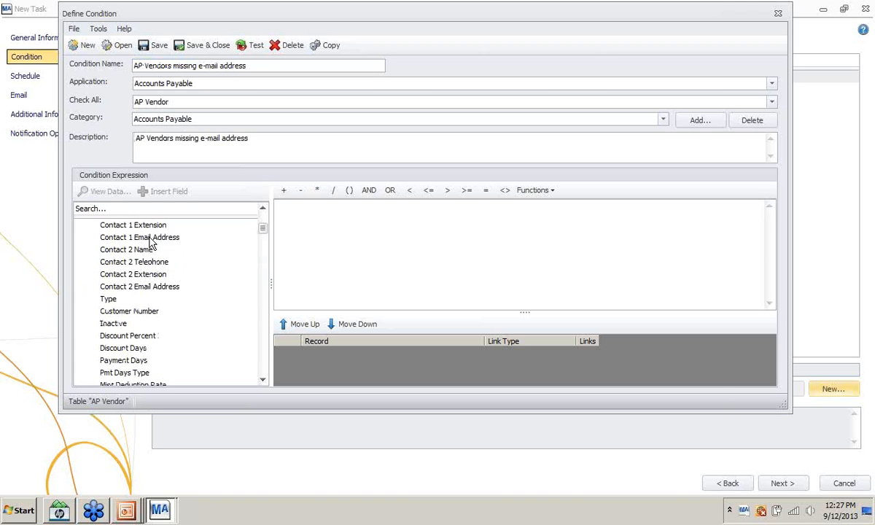
left_click(150, 243)
left_click_drag(151, 243, 273, 236)
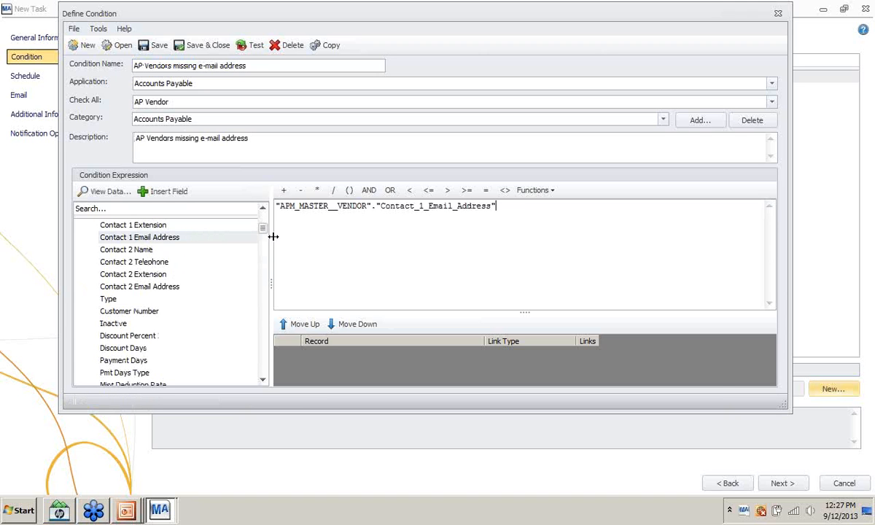
type("='' OR")
double_click(156, 290)
type("=")
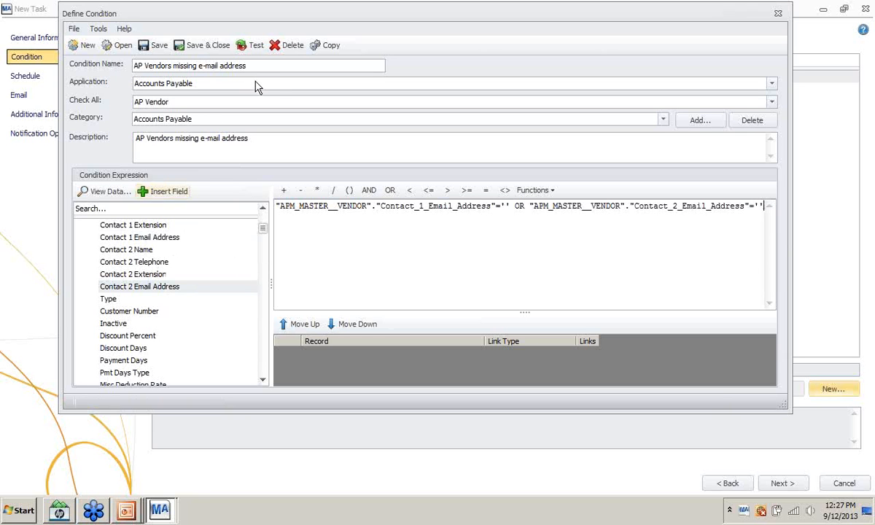
left_click(254, 45)
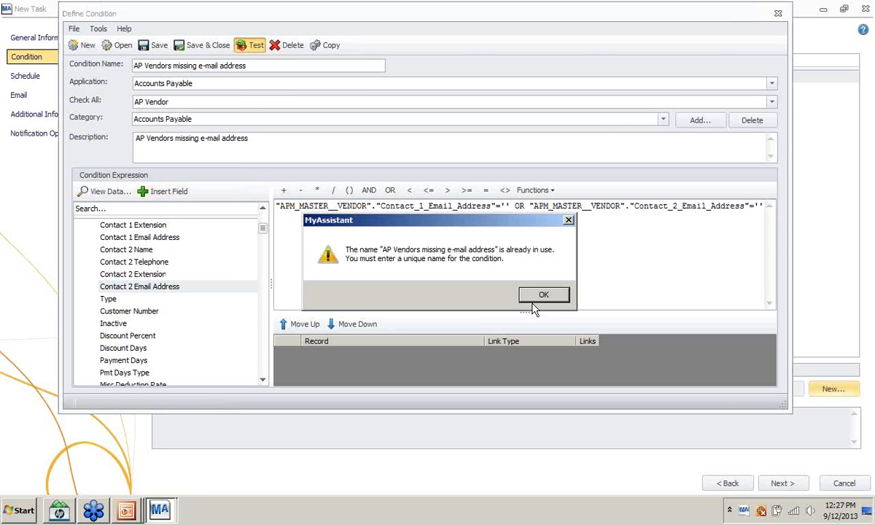
- Remove the Contact 2 part of the expression and retest the condition
left_click(539, 293)
key("BackSpace")
key("BackSpace")
key("BackSpace")
key("BackSpace")
key("BackSpace")
key("BackSpace")
key("BackSpace")
key("BackSpace")
key("BackSpace")
key("BackSpace")
key("BackSpace")
key("BackSpace")
key("BackSpace")
key("BackSpace")
key("BackSpace")
key("BackSpace")
key("BackSpace")
key("BackSpace")
key("BackSpace")
key("BackSpace")
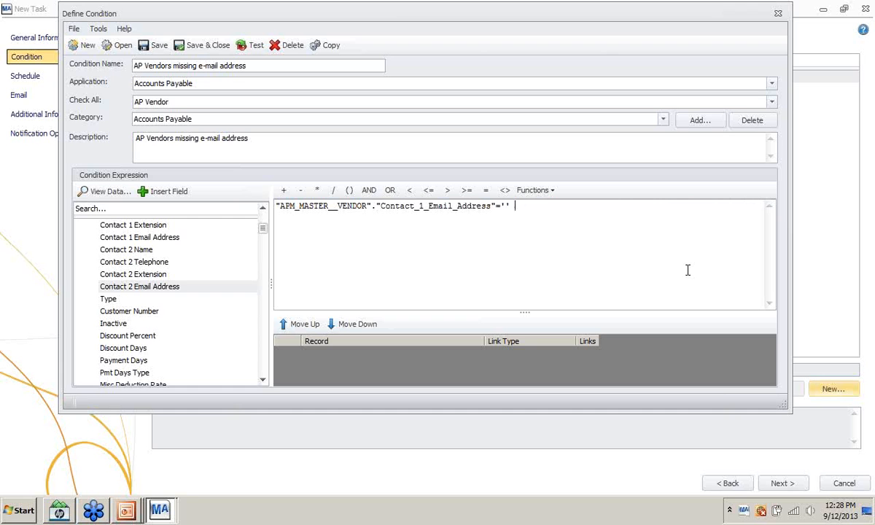
left_click(251, 45)
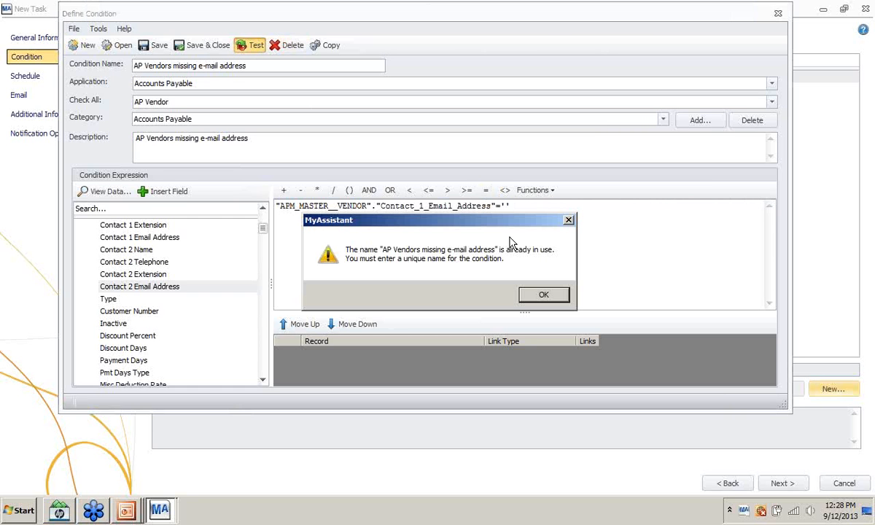
left_click(545, 295)
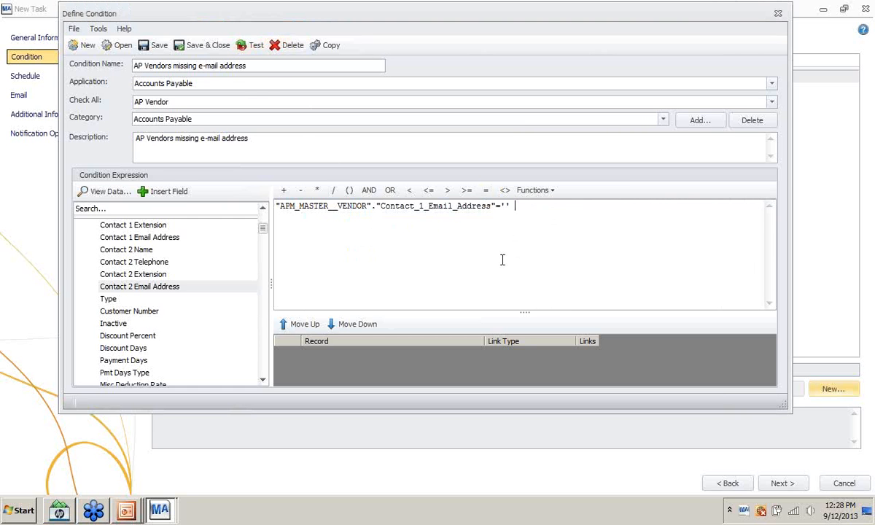
- Rename the condition 'AP Vendors missing e-mail address1' and test it, returning 60 vendors
left_click(270, 66)
left_click(270, 67)
type("1")
left_click(390, 248)
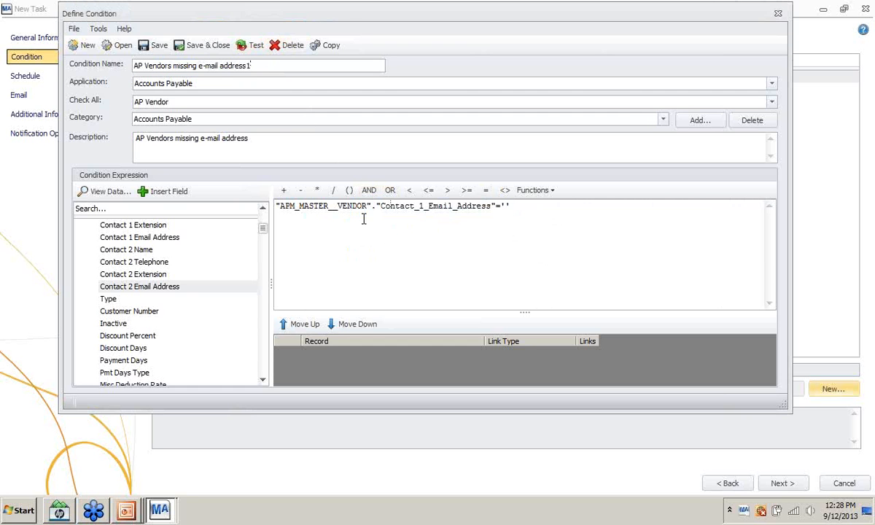
left_click(248, 46)
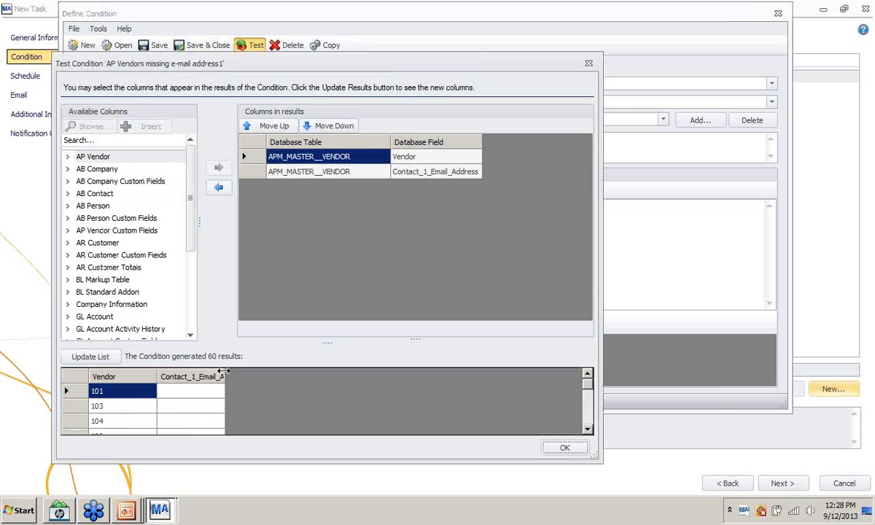
left_click_drag(224, 375, 299, 376)
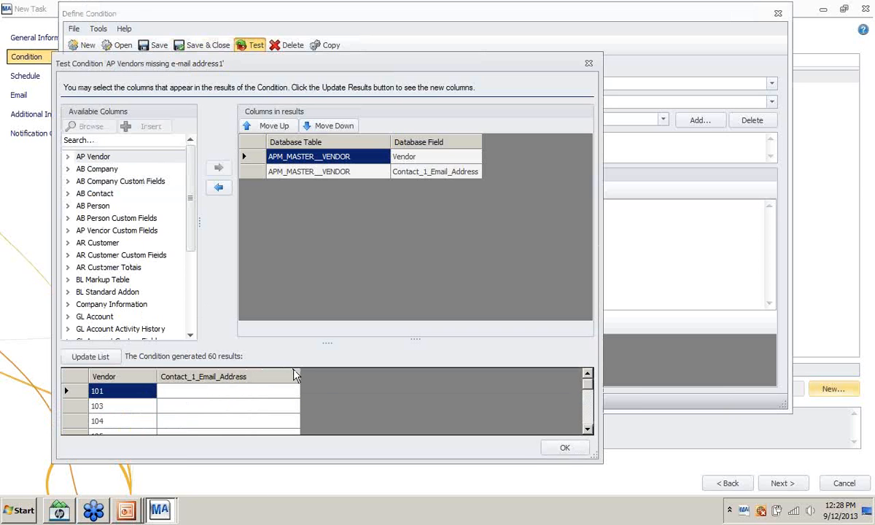
- Close the test results and save and close the AP Vendors missing e-mail address1 condition
left_click(589, 64)
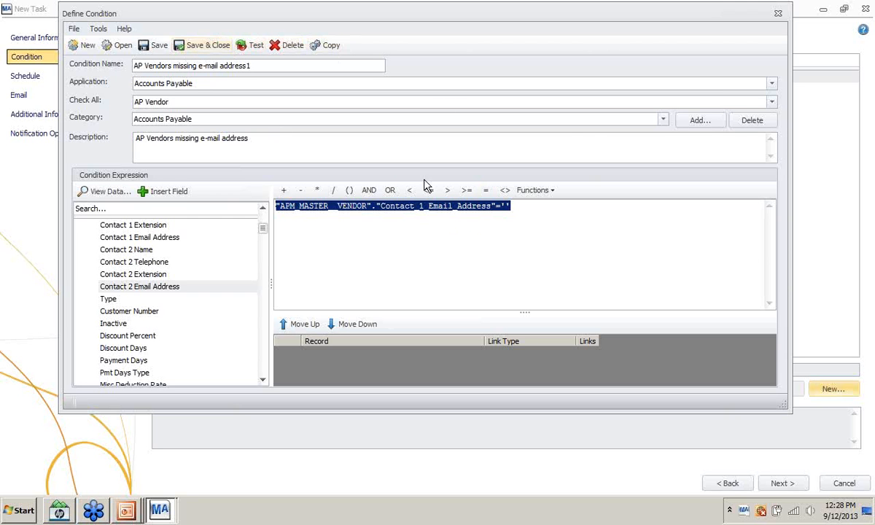
left_click(510, 223)
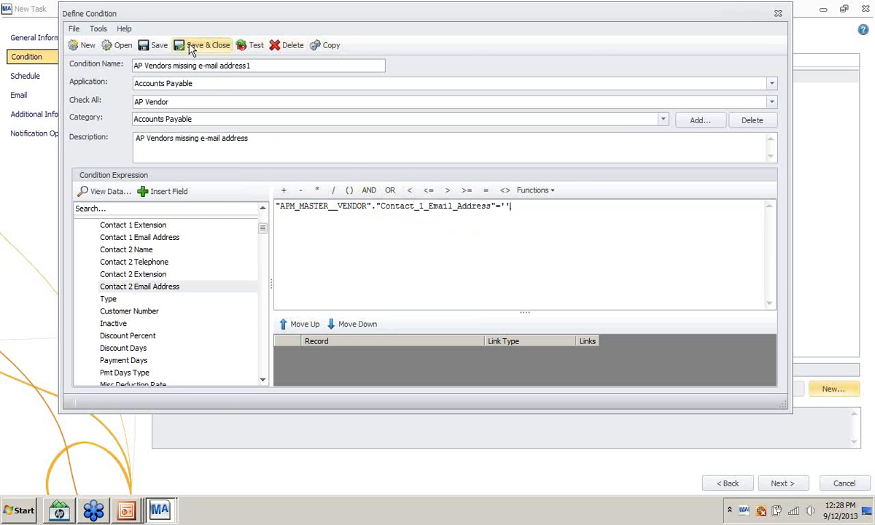
left_click(192, 52)
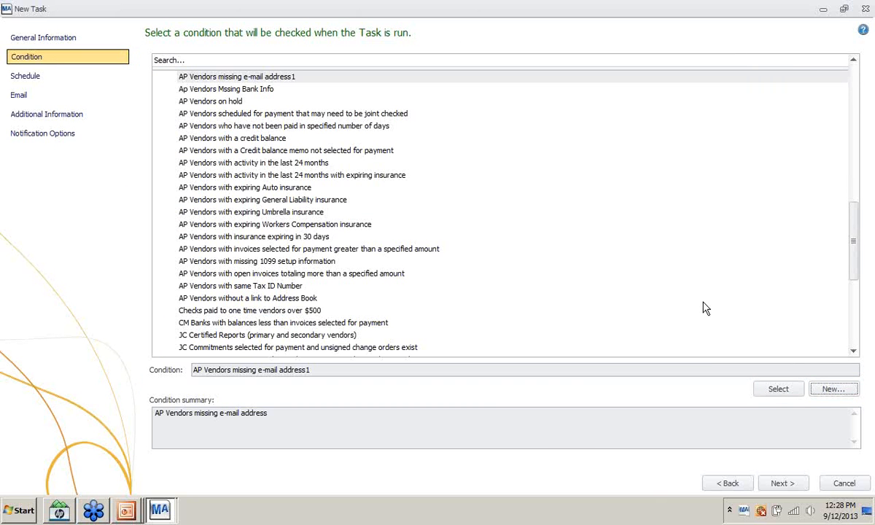
- Switch back to the PowerPoint slide show on the 'Audit setup -uses' slide
key("alt+Tab")
key("alt+Tab")
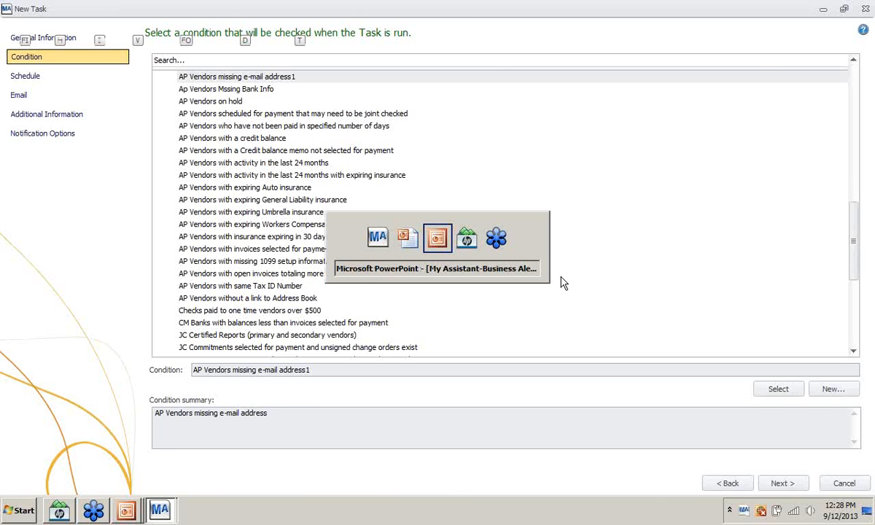
key("alt+Tab")
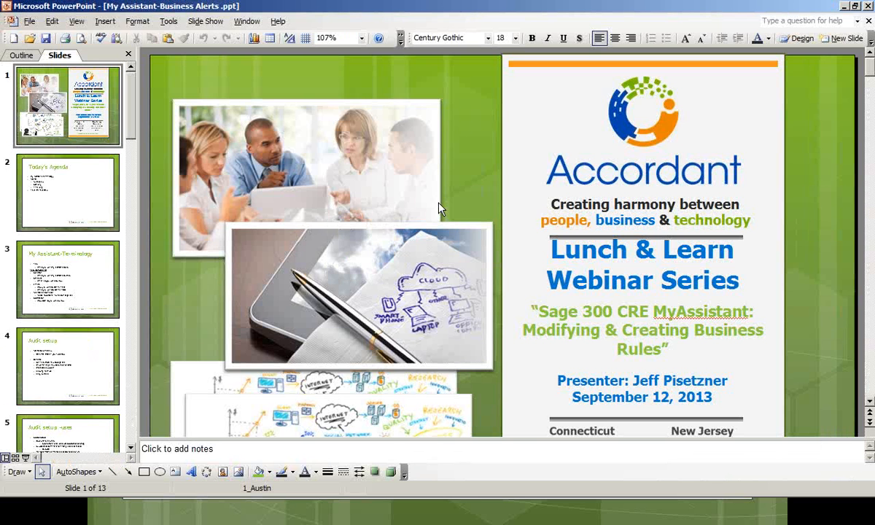
key("alt+Tab")
key("Tab")
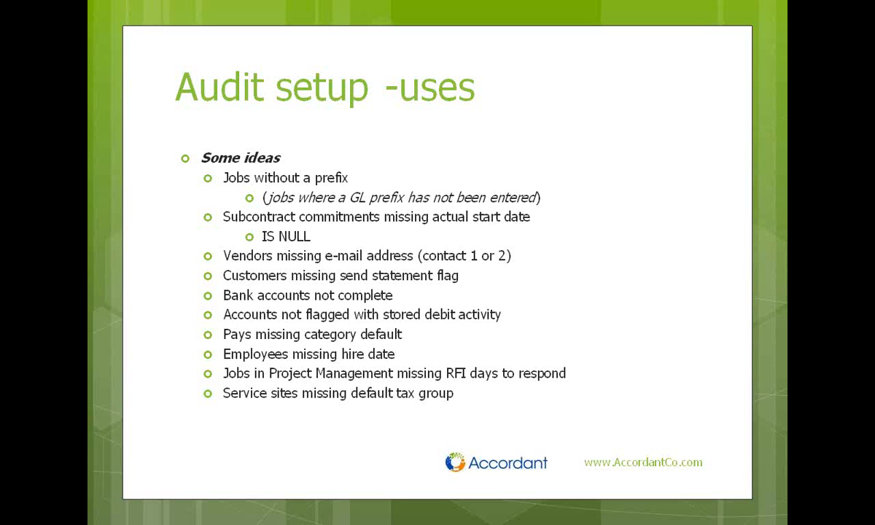
right_click(456, 268)
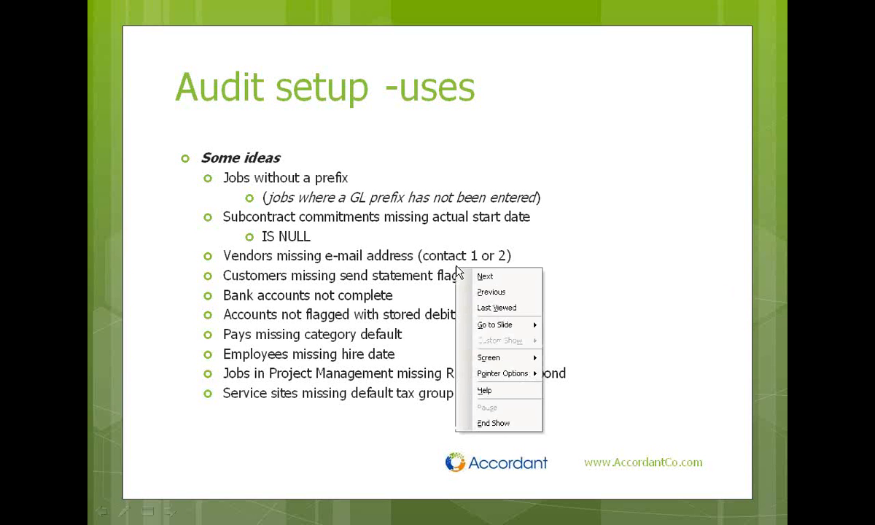
left_click(323, 140)
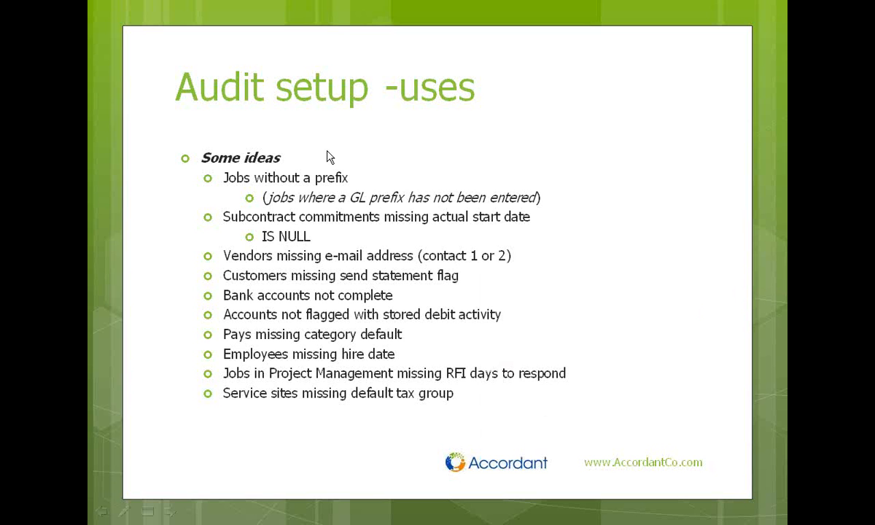
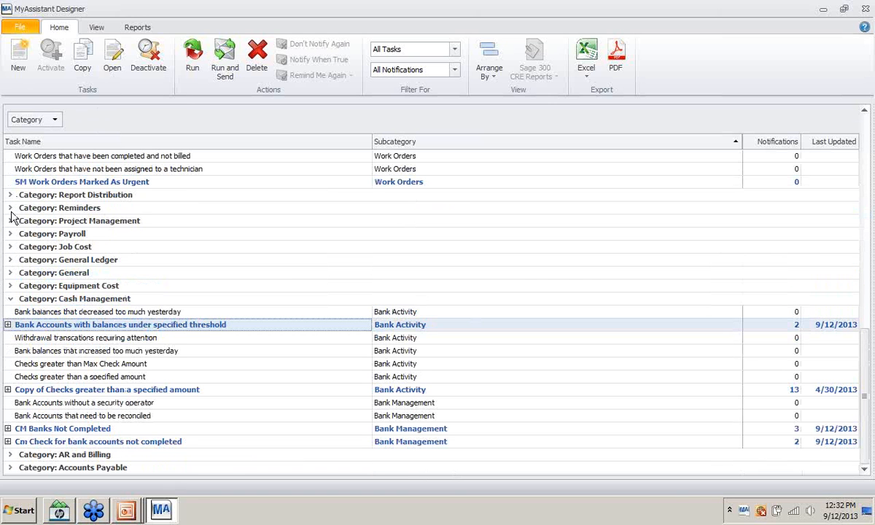
- Glance at the Sites Without Tax Groups results, then collapse the Service Management category
scroll(22, 198, "up", 7)
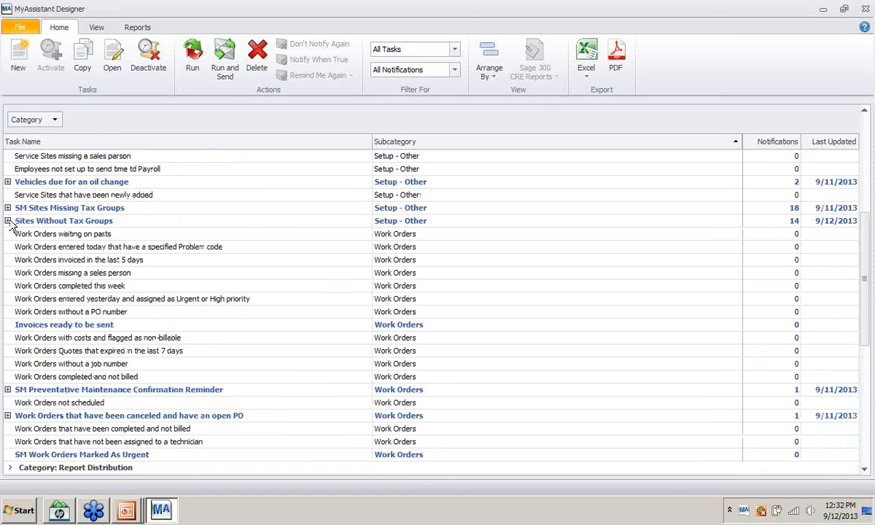
left_click(8, 220)
scroll(9, 204, "up", 6)
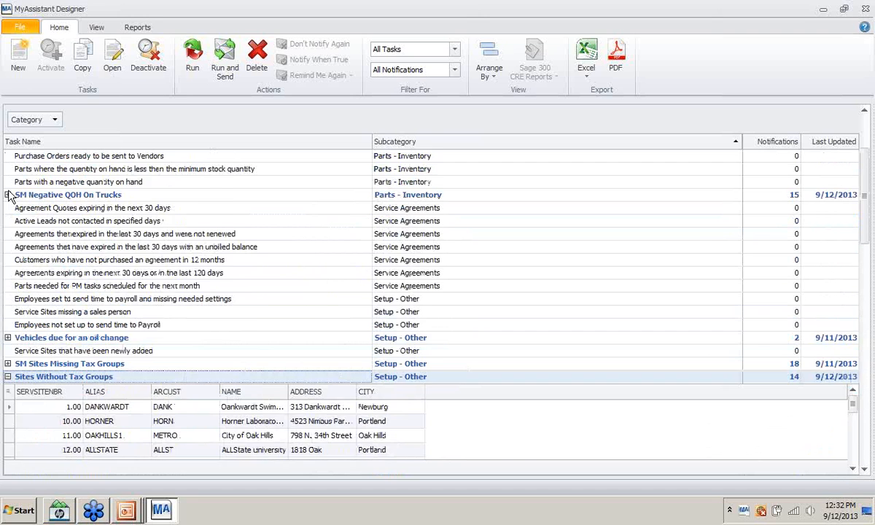
left_click(10, 155)
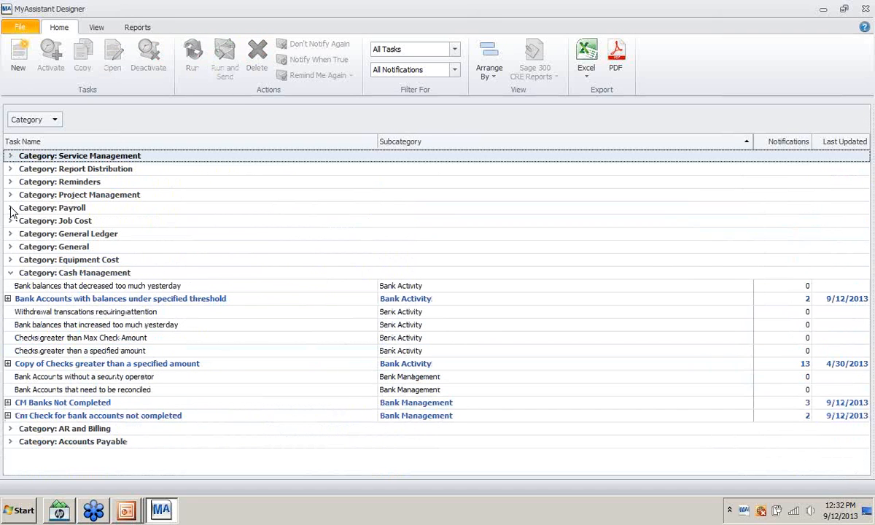
- Re-expand Cash Management and select the Bank Accounts with balances under specified threshold task
left_click(10, 271)
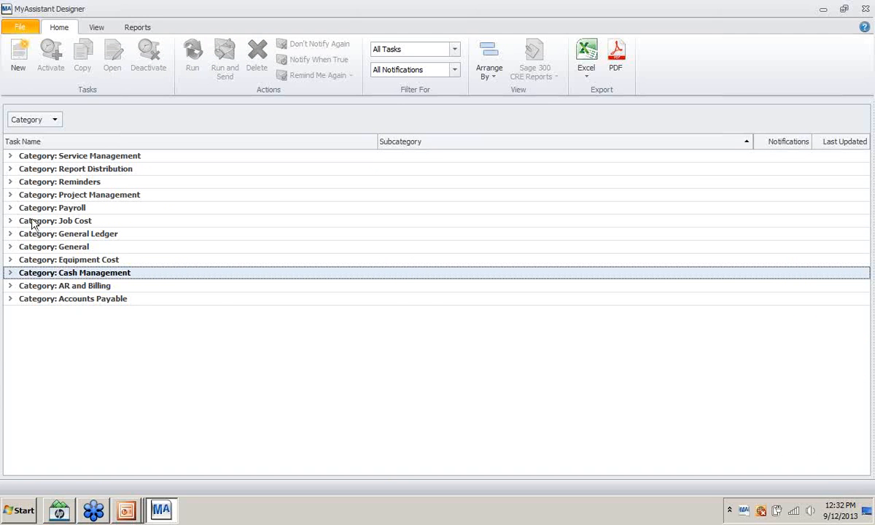
left_click(11, 275)
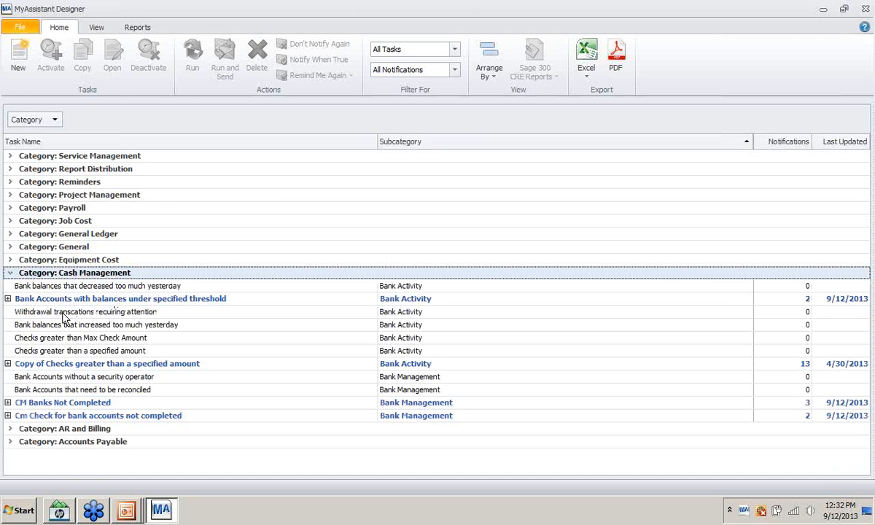
left_click(32, 301)
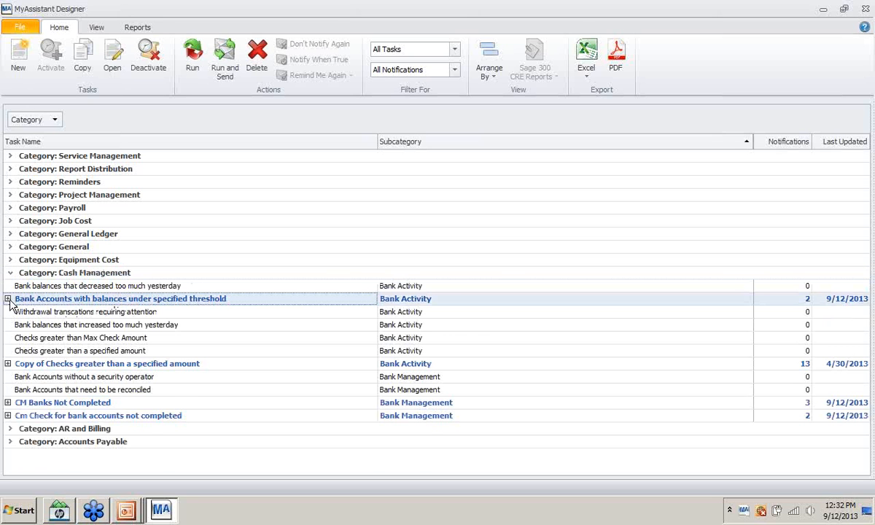
left_click(8, 299)
left_click(8, 298)
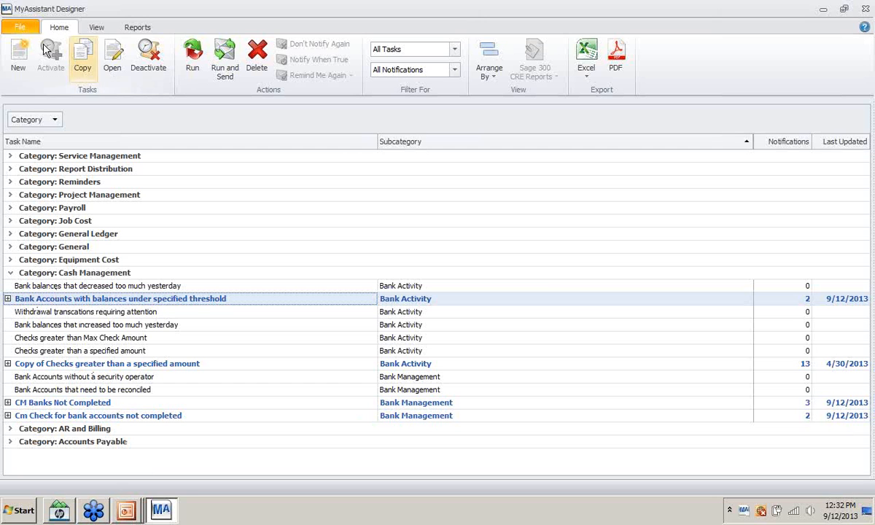
- Step the slide show back to the 'Some ideas' slide and return to MyAssistant Designer
key("alt+Tab")
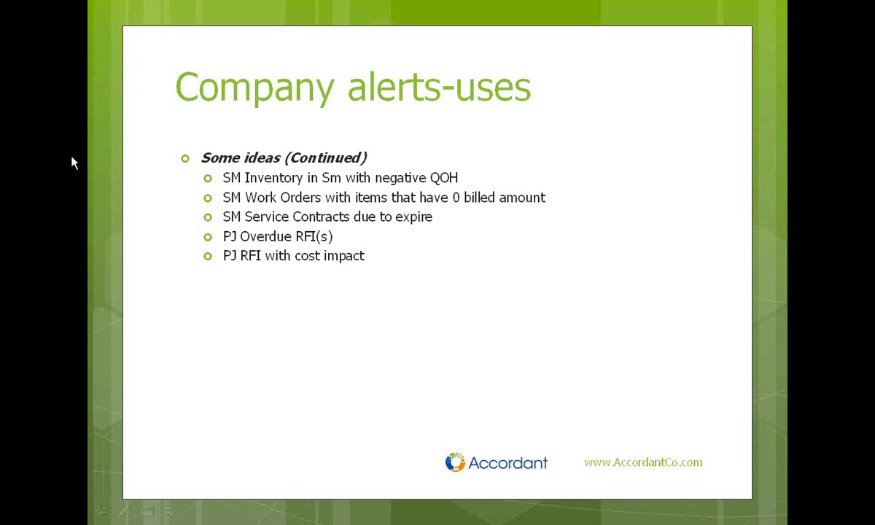
key("Left")
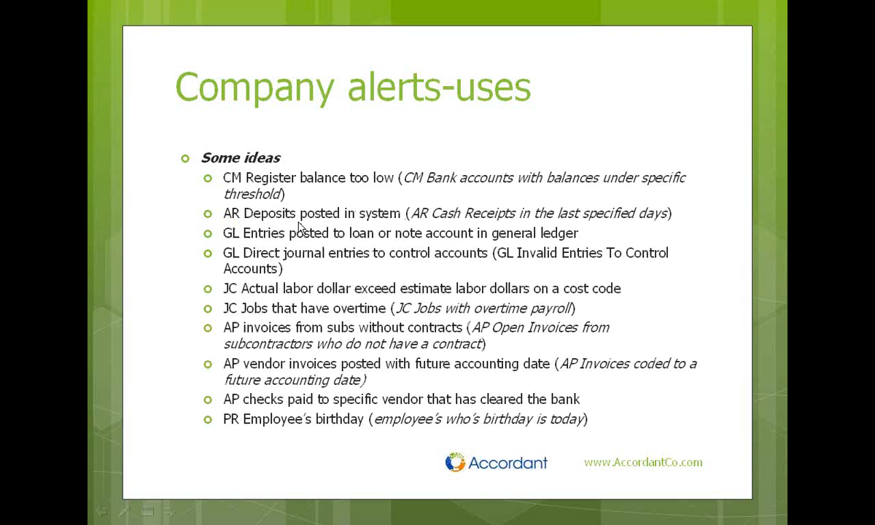
key("alt+Tab")
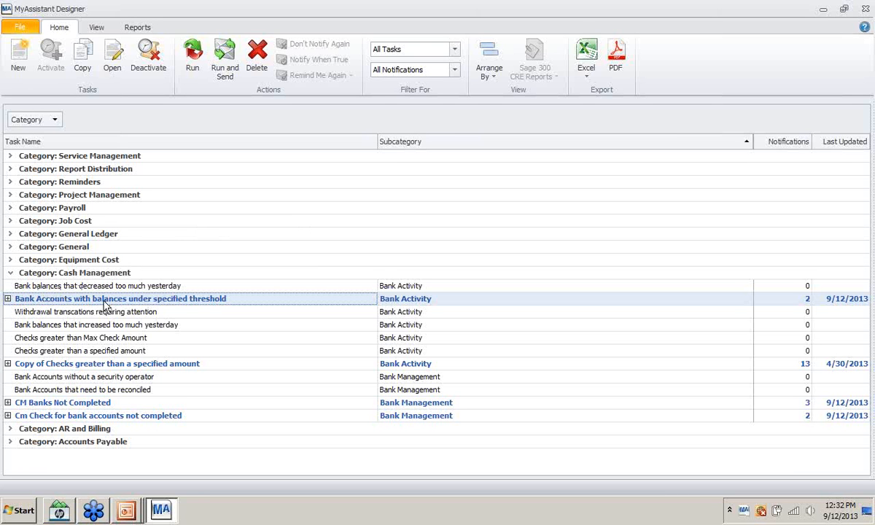
left_click(8, 299)
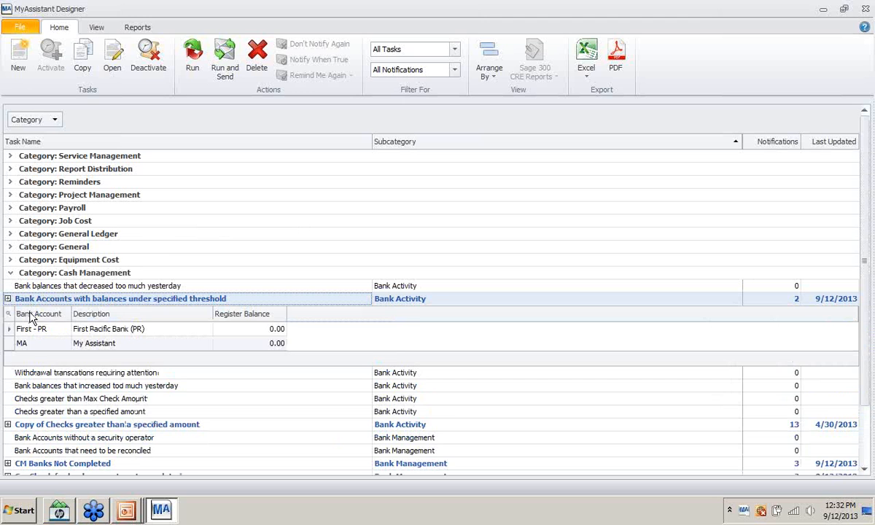
left_click(8, 299)
right_click(36, 304)
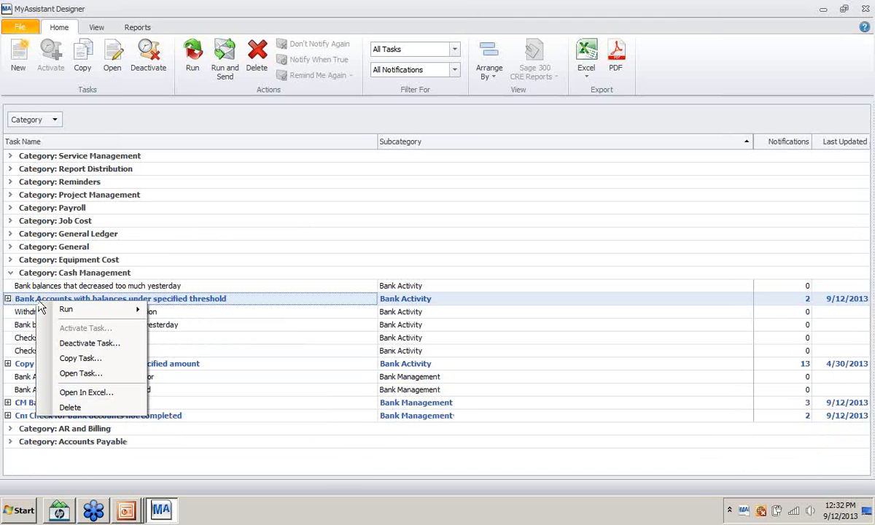
left_click(74, 372)
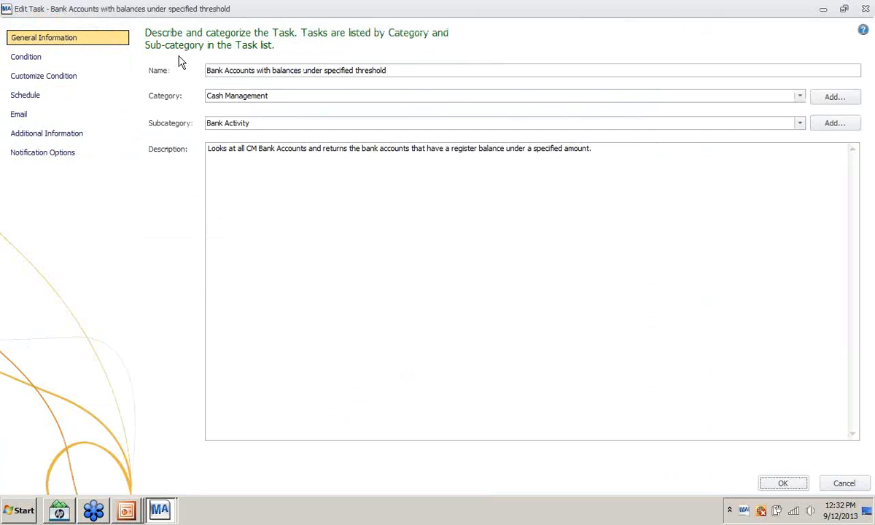
left_click(24, 63)
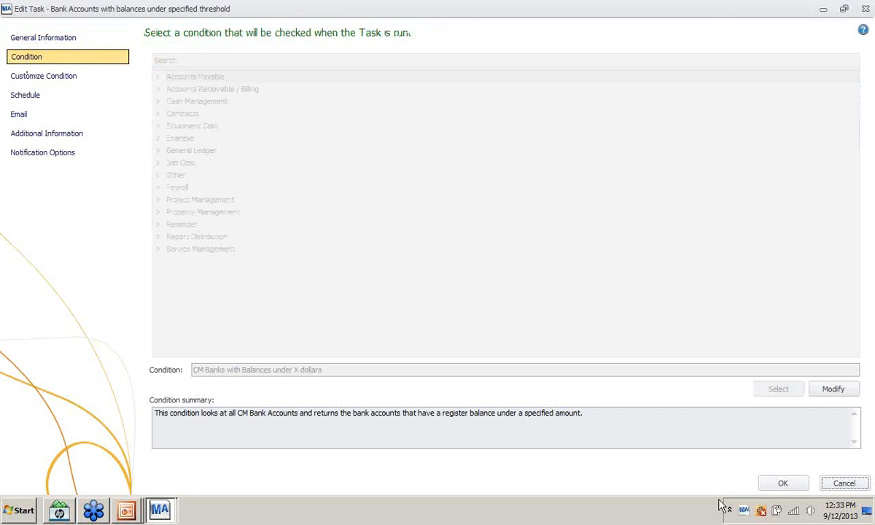
left_click(833, 390)
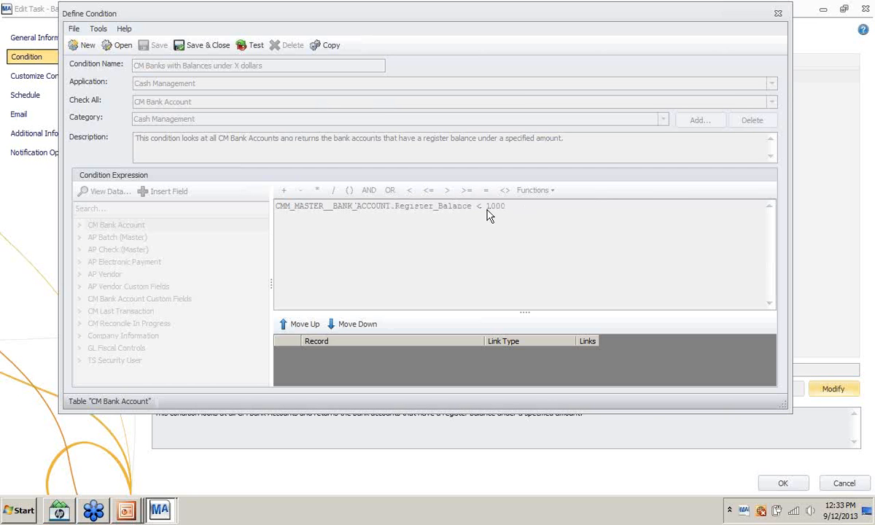
left_click(787, 482)
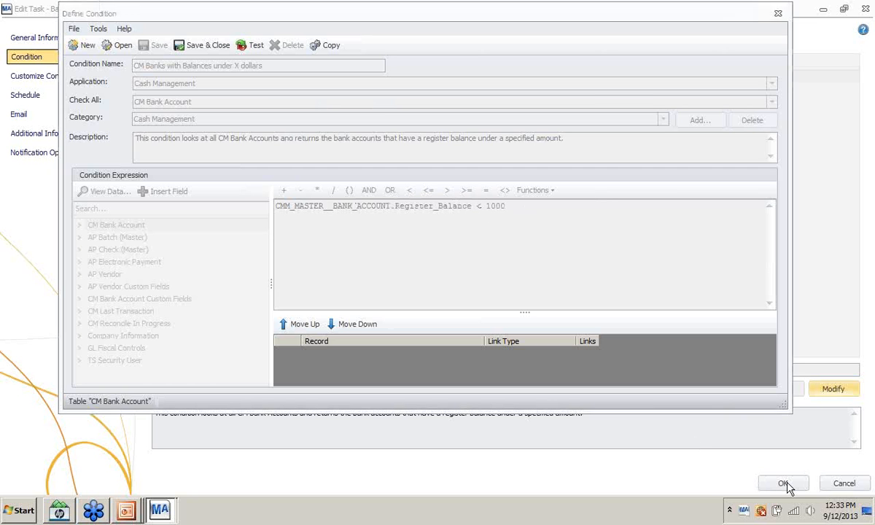
left_click(777, 13)
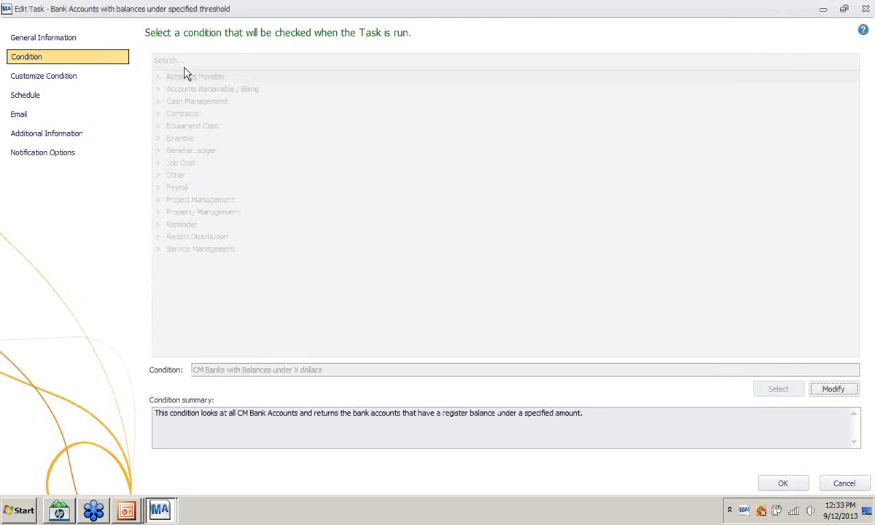
left_click(76, 76)
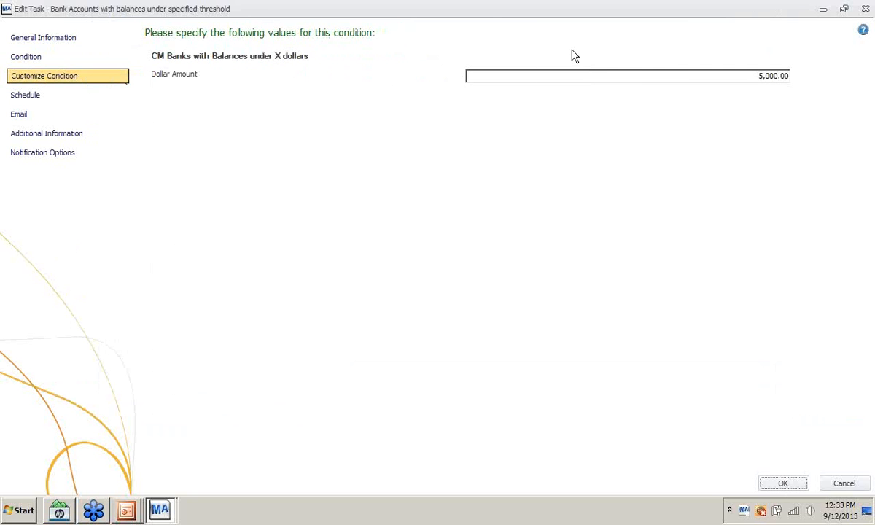
left_click_drag(729, 77, 806, 77)
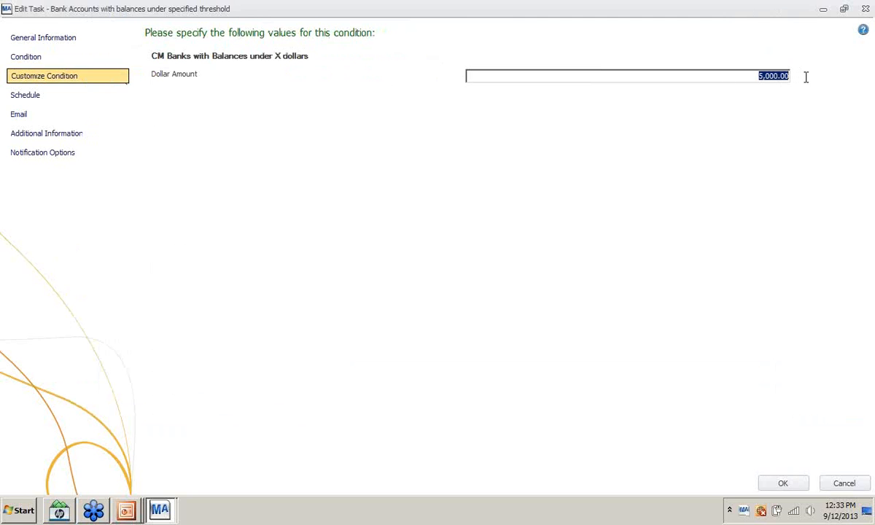
left_click(42, 106)
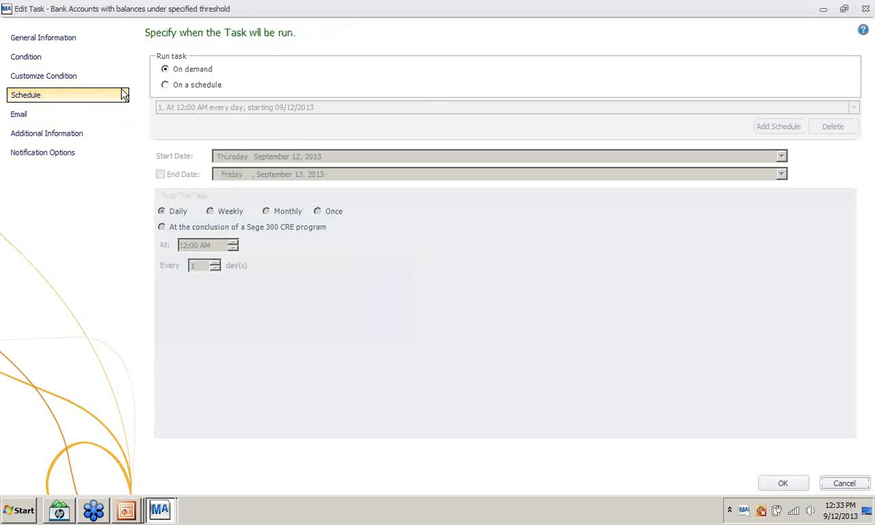
left_click(52, 117)
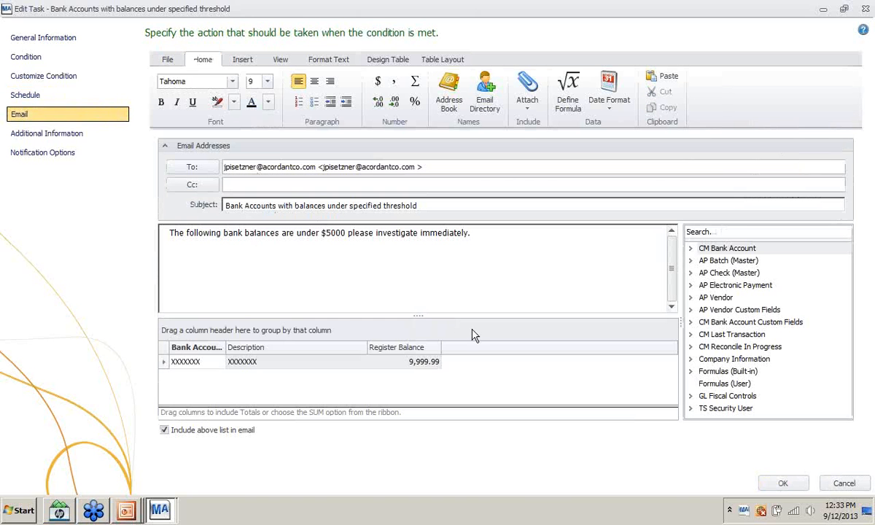
left_click(792, 485)
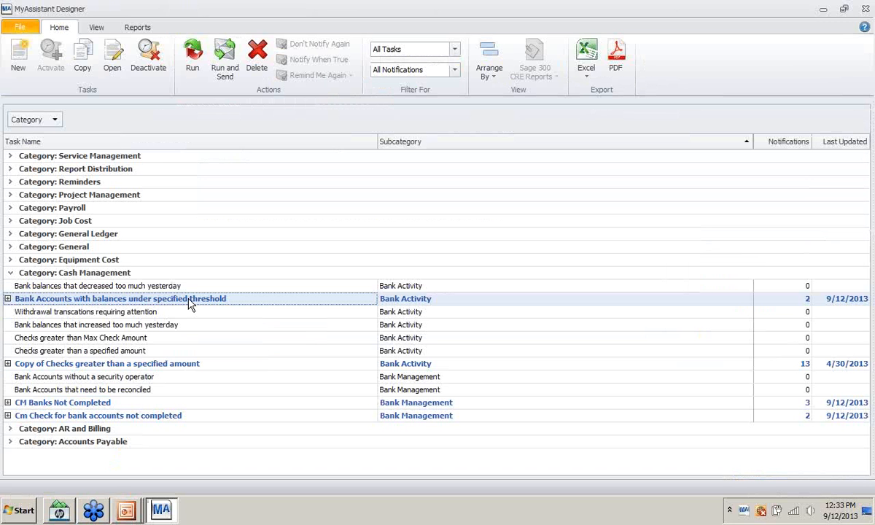
- Run and send the bank balances threshold task and acknowledge the success message
mouse_move(181, 305)
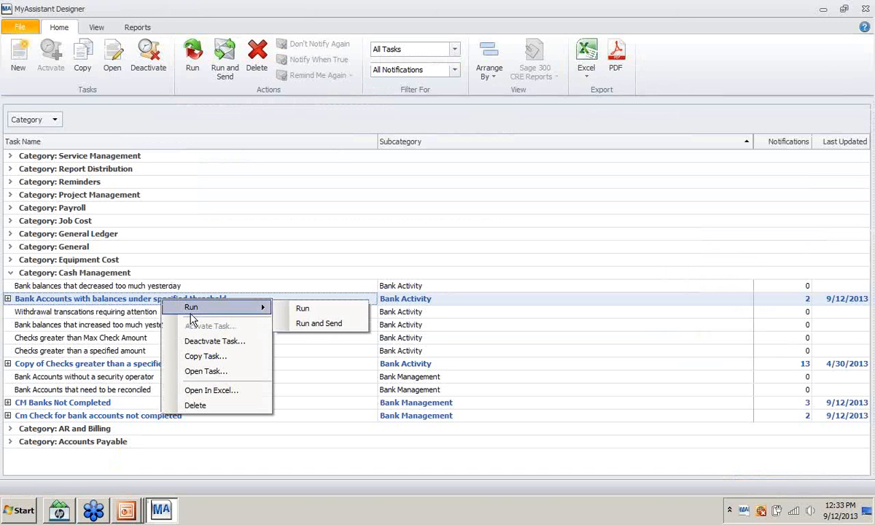
left_click(313, 324)
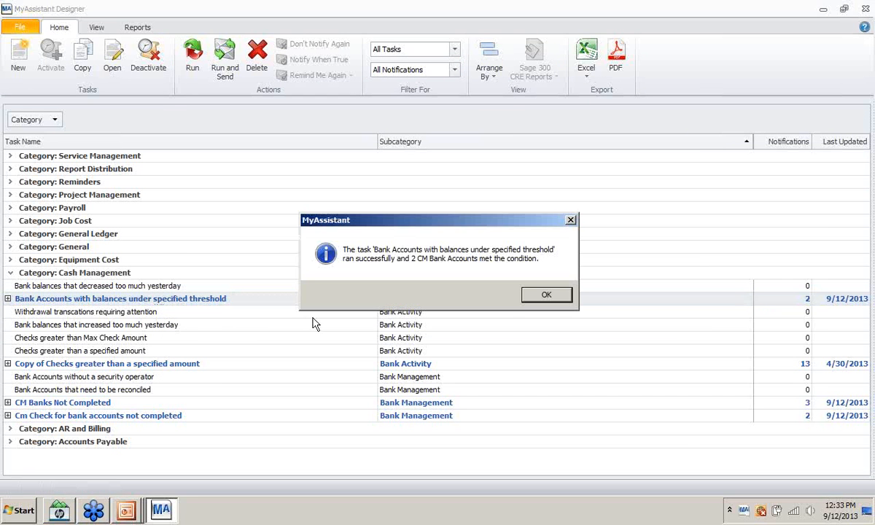
left_click(545, 298)
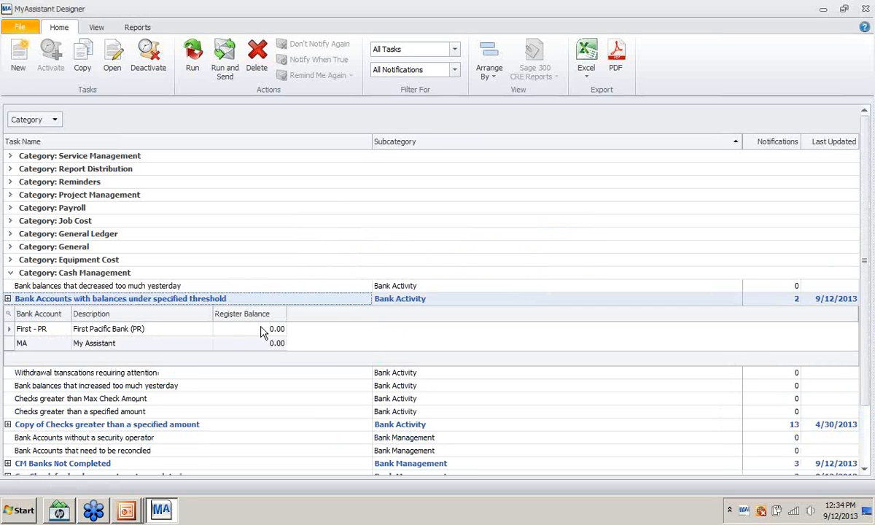
- Cycle through the open windows to reach PowerPoint
key("alt+Tab")
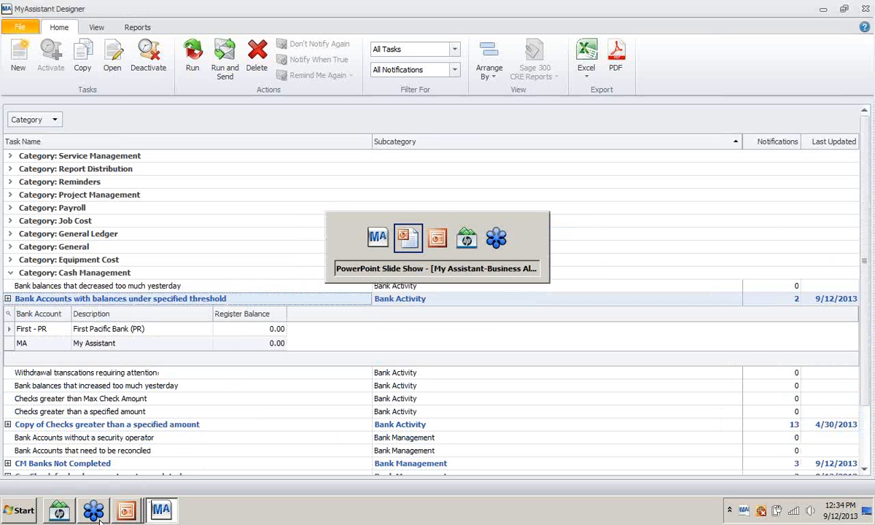
key("alt+shift+Tab")
key("alt+shift+Tab")
key("alt+Tab")
key("alt+Tab")
key("alt+Tab")
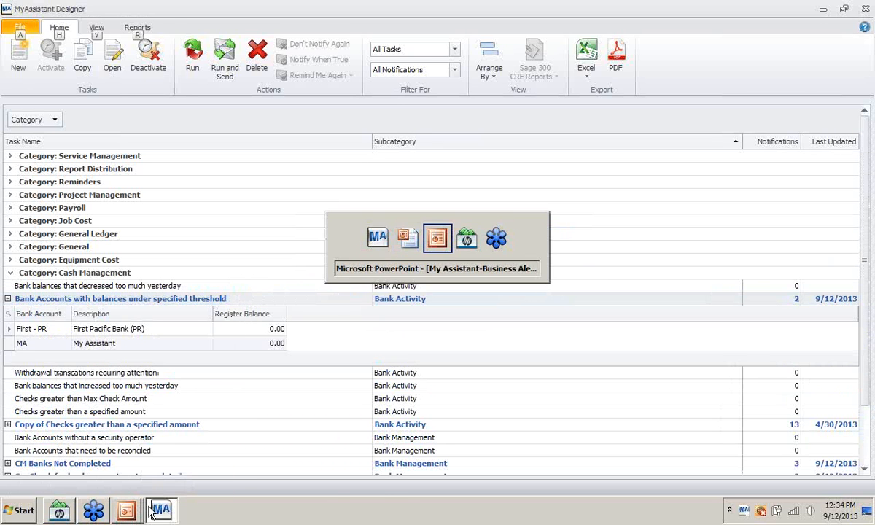
key("alt+Tab")
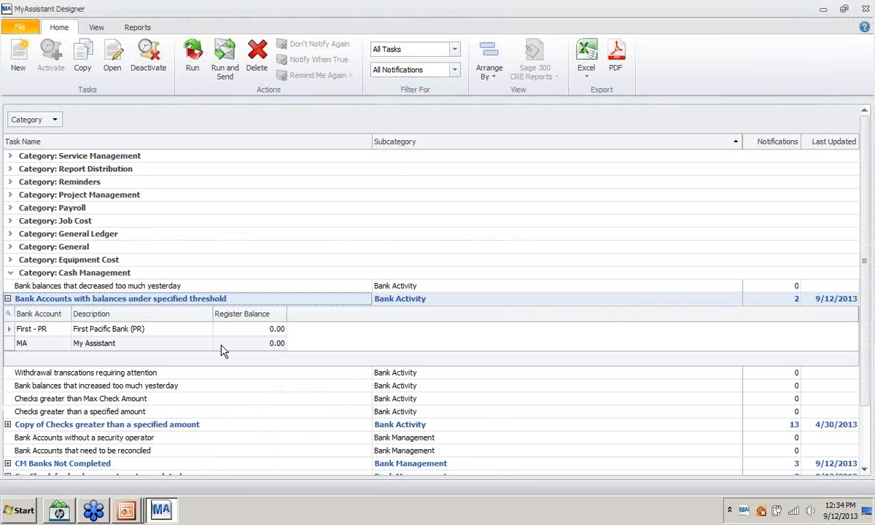
left_click(125, 513)
left_click(156, 467)
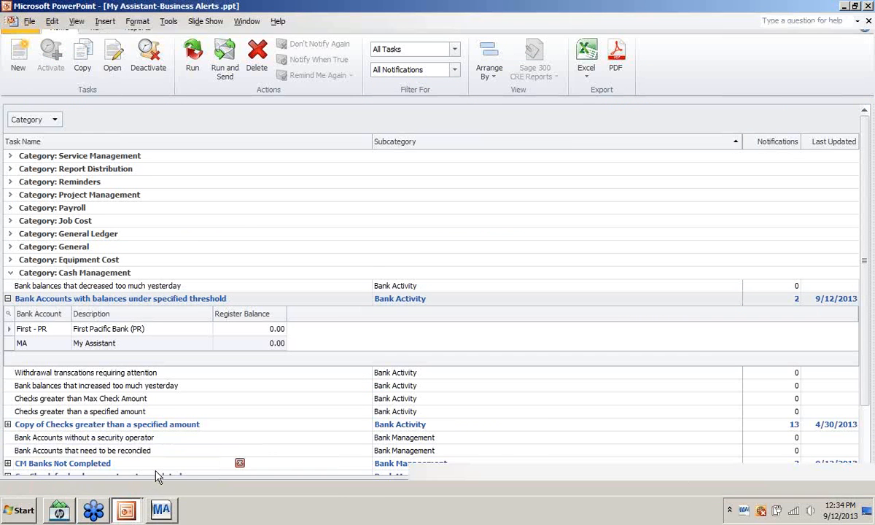
key("alt+Tab")
key("alt+Tab")
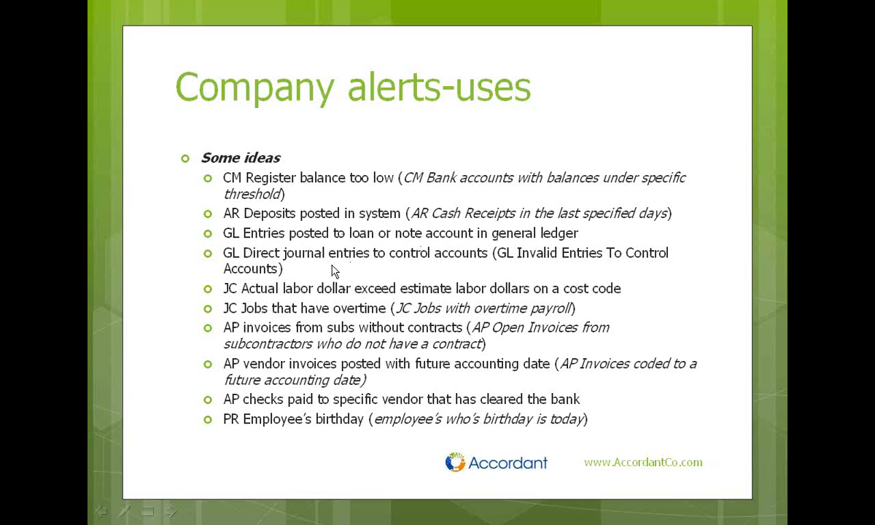
key("alt+Tab")
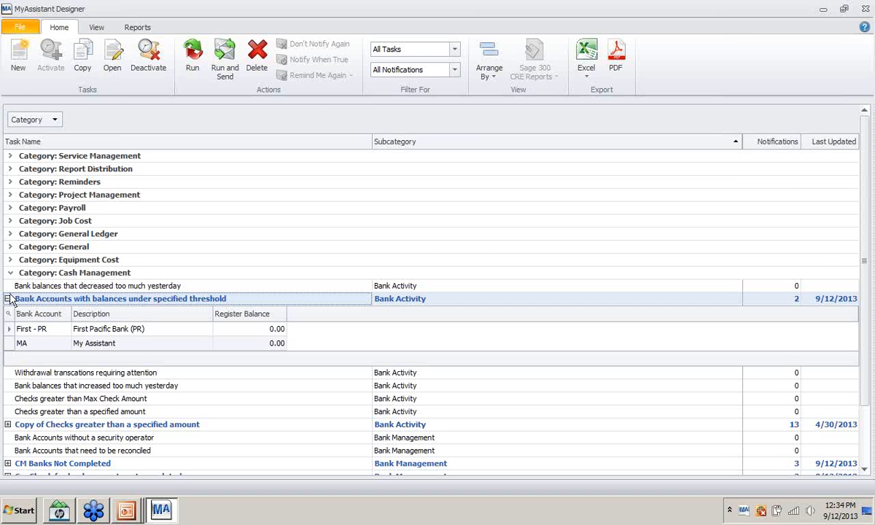
- Open the saved condition GL Entries from GL to loan account for viewing
left_click(7, 299)
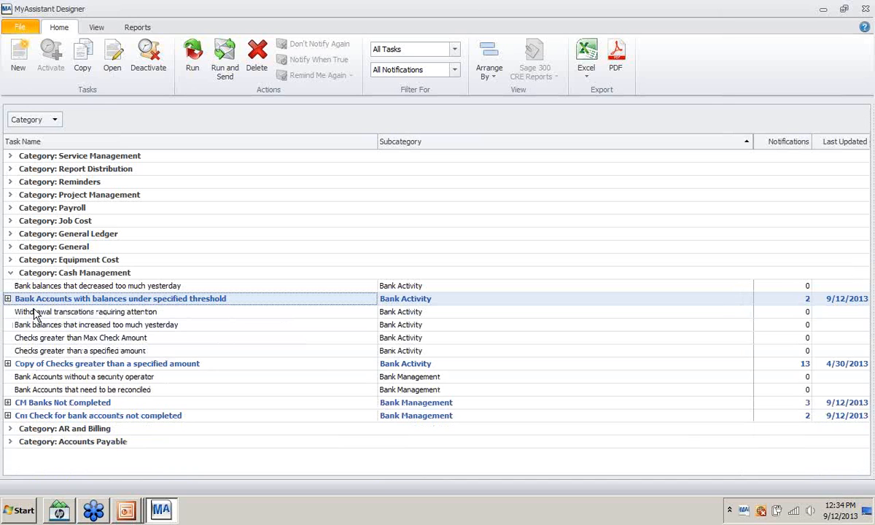
left_click(12, 27)
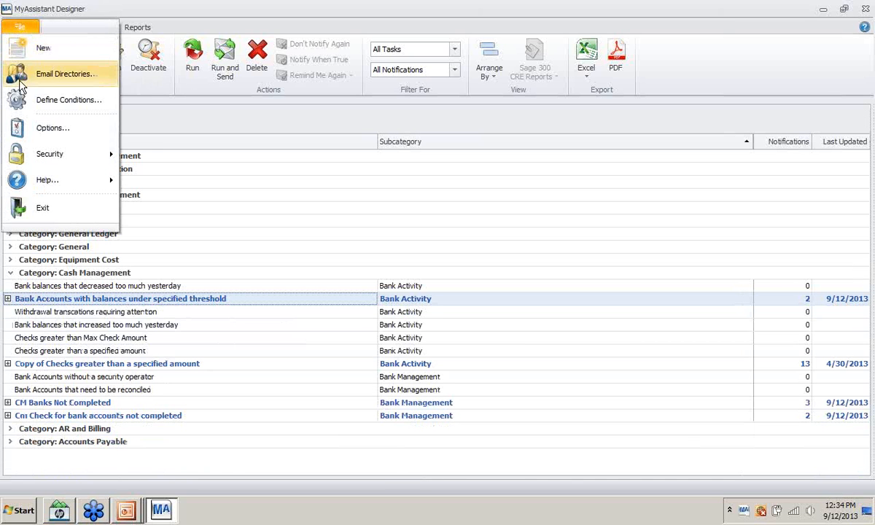
left_click(366, 248)
left_click(27, 27)
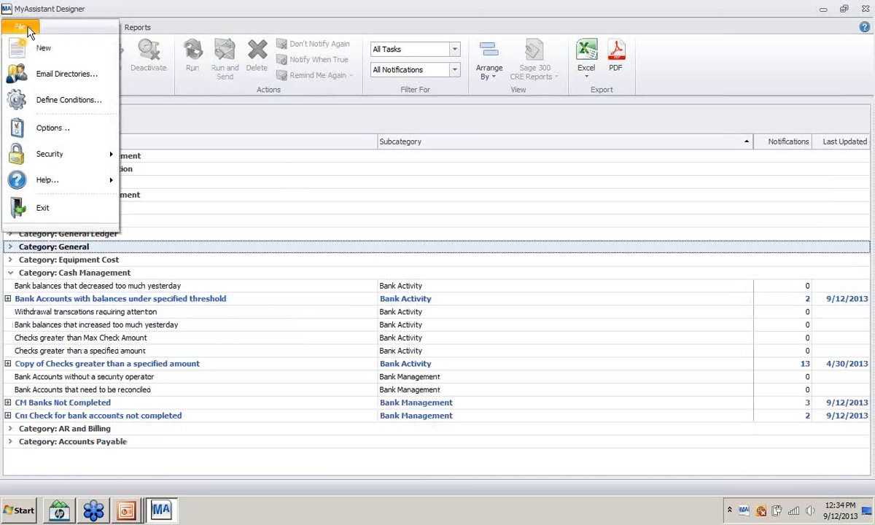
left_click(40, 99)
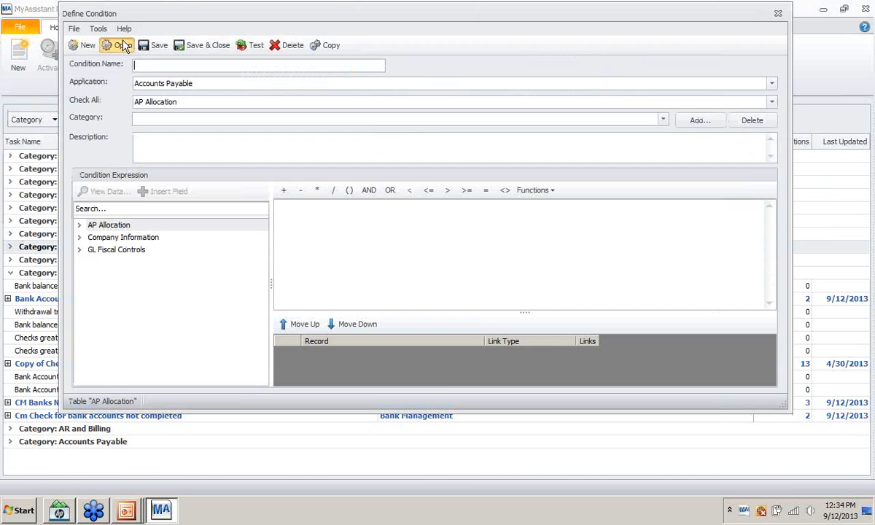
left_click(117, 44)
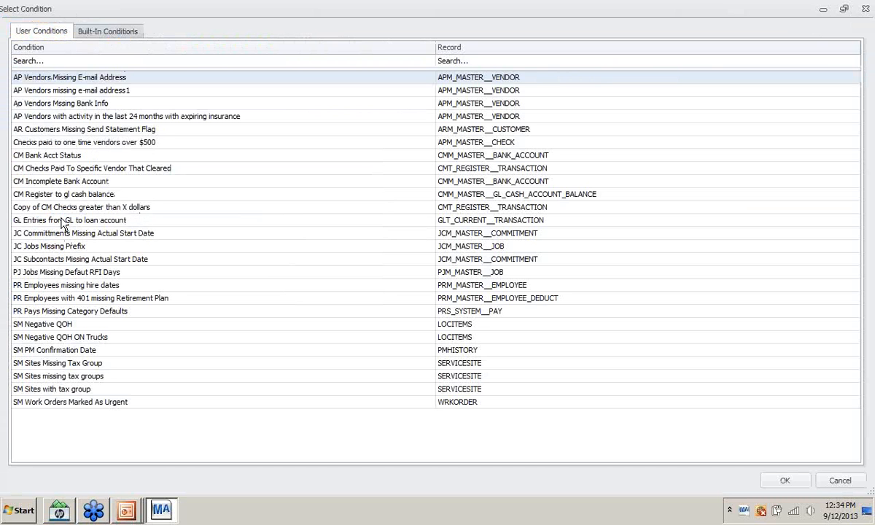
left_click(62, 221)
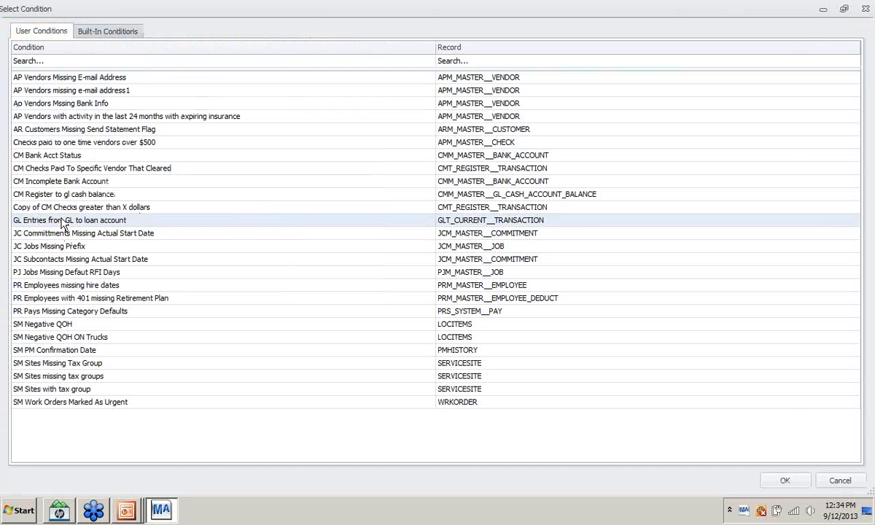
double_click(62, 221)
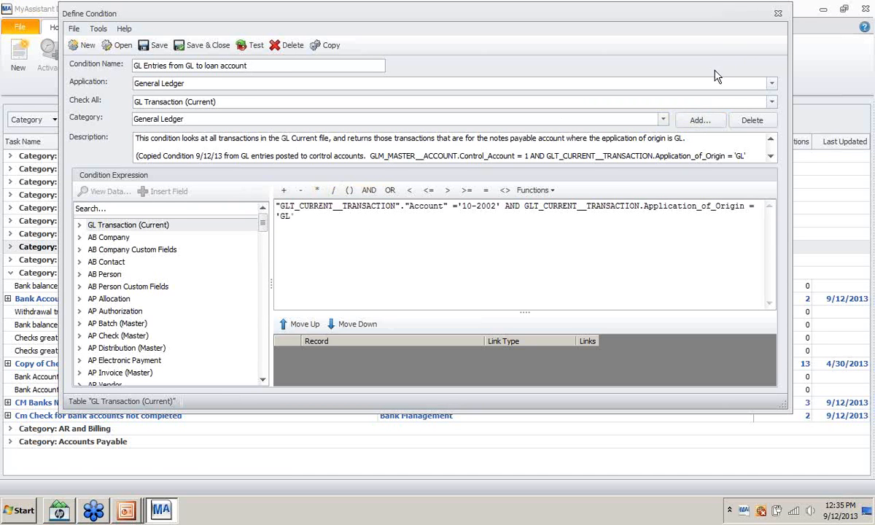
- Close it and open the built-in condition GL Entries from GL to control accounts
left_click(779, 14)
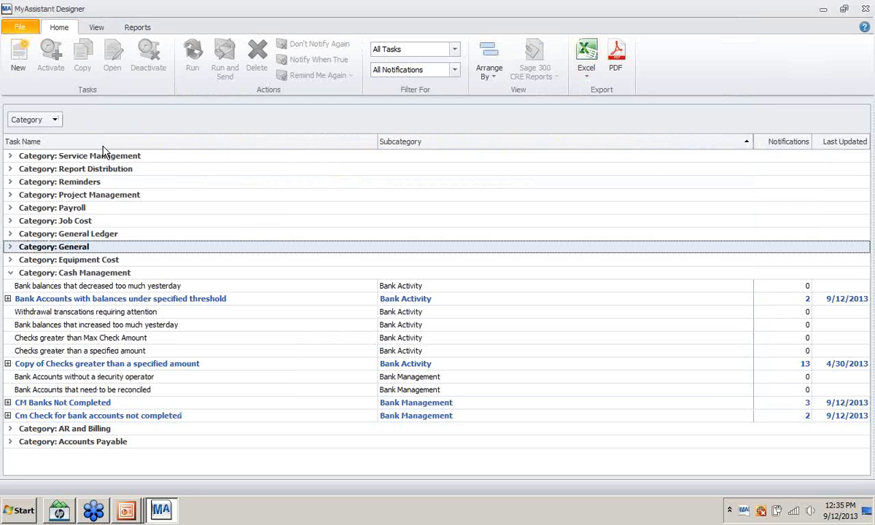
left_click(21, 27)
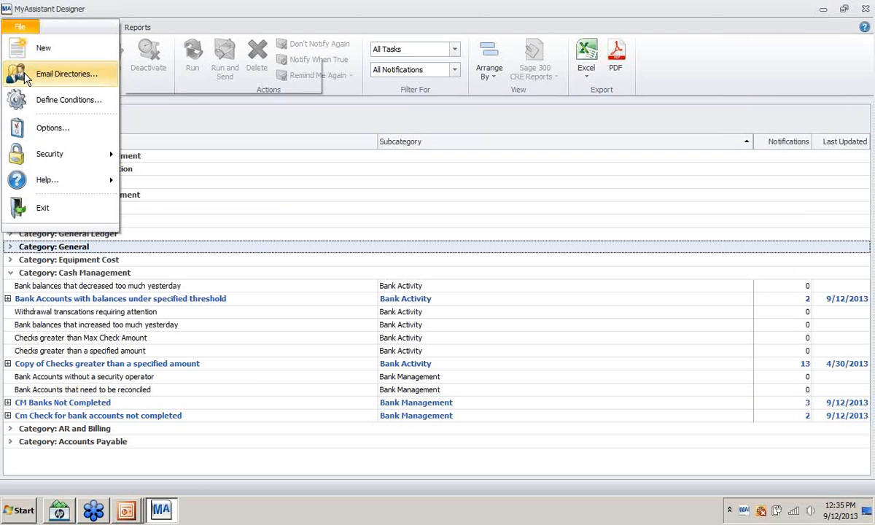
left_click(32, 100)
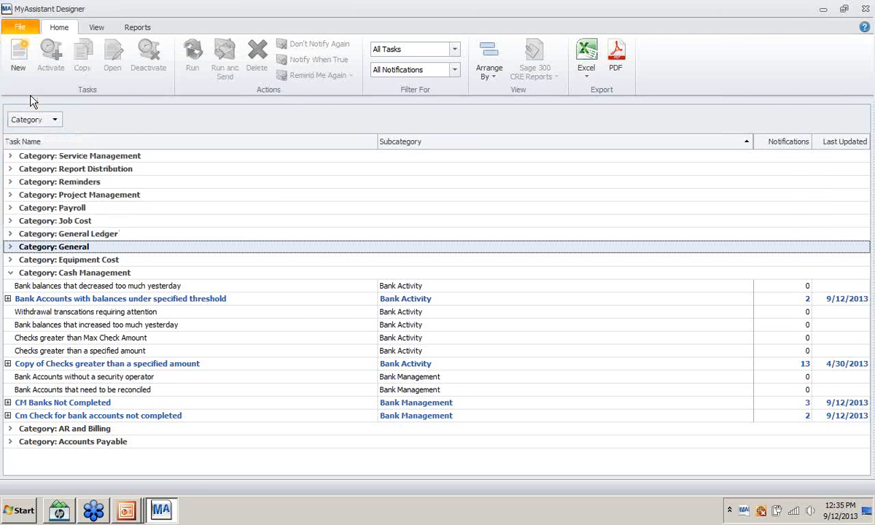
left_click(123, 46)
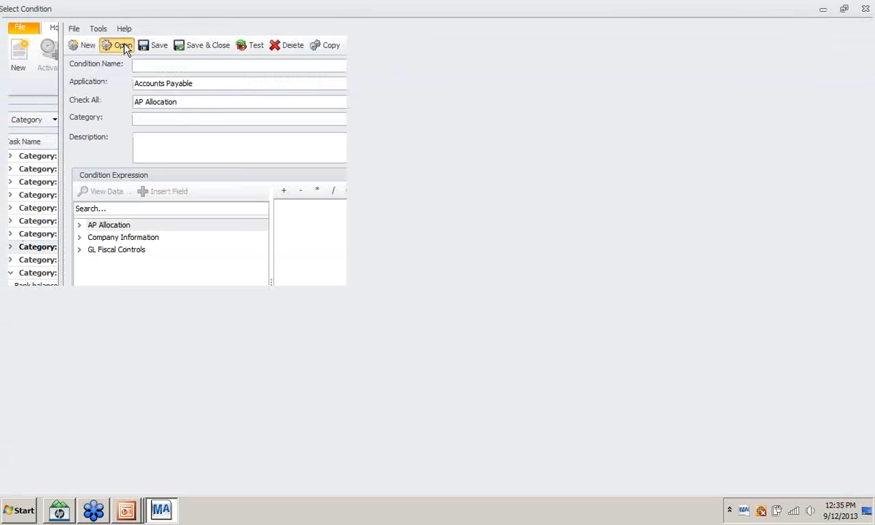
left_click(113, 36)
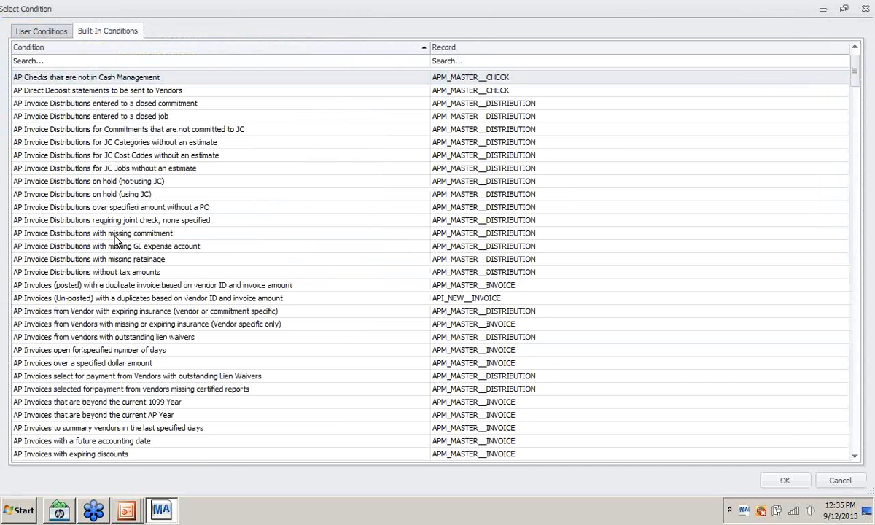
scroll(117, 244, "down", 7)
scroll(117, 219, "down", 10)
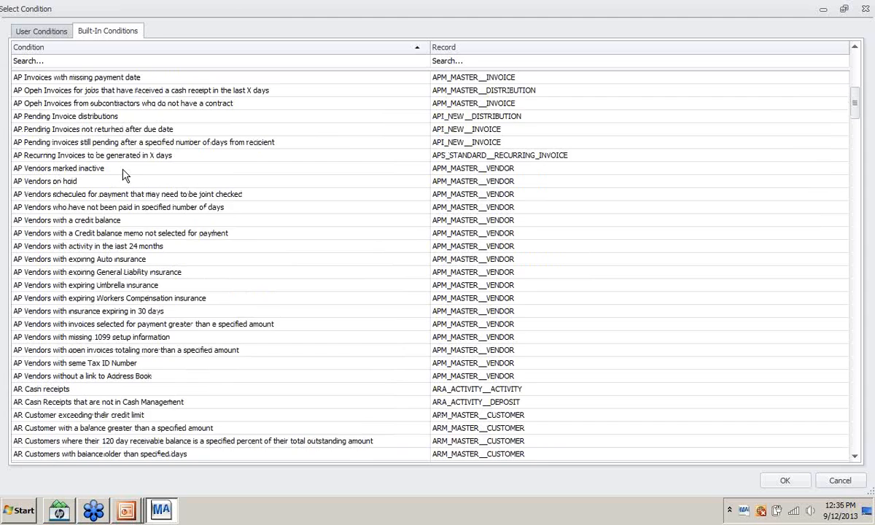
scroll(104, 172, "down", 12)
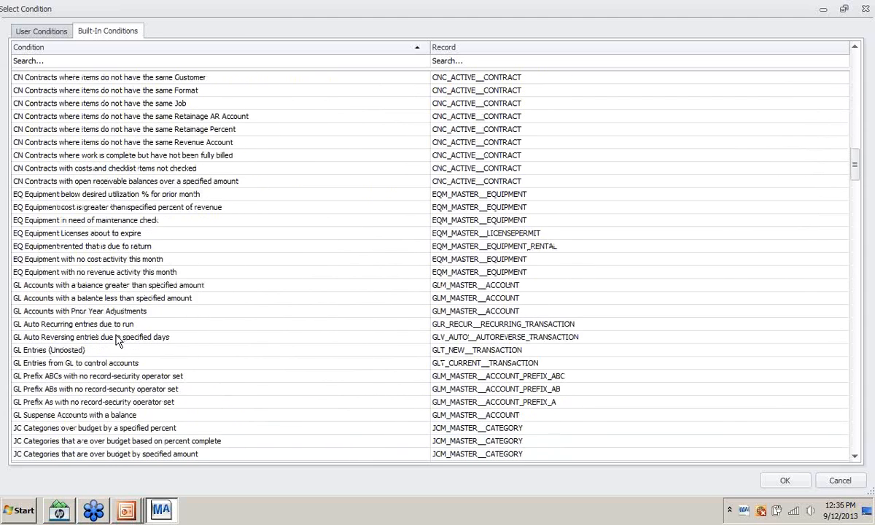
scroll(115, 331, "down", 1)
scroll(124, 342, "down", 1)
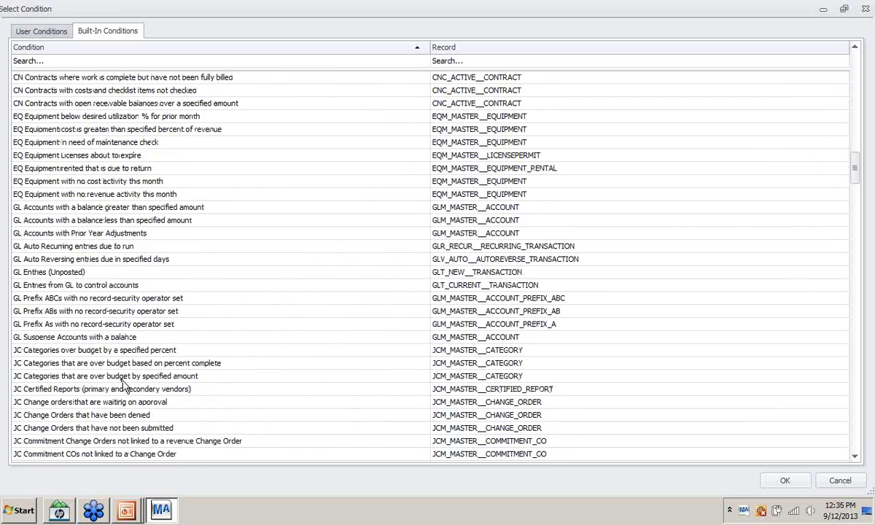
scroll(113, 197, "down", 1)
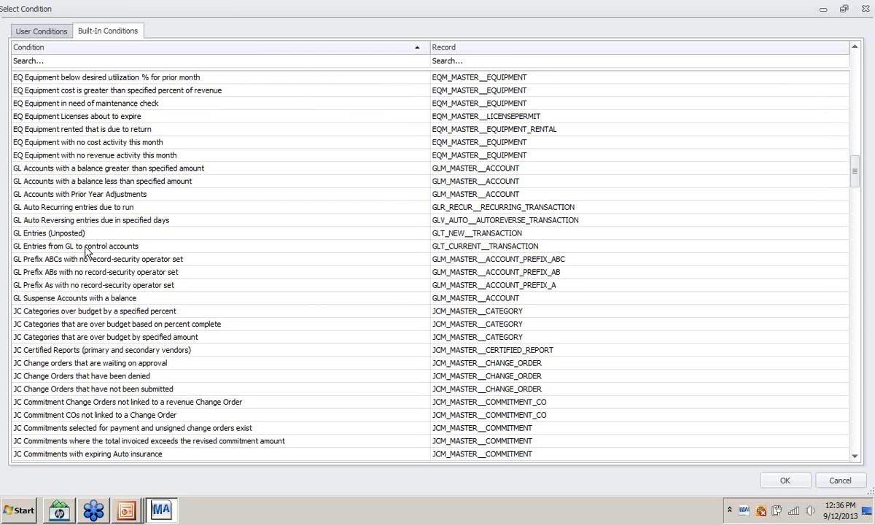
left_click(60, 248)
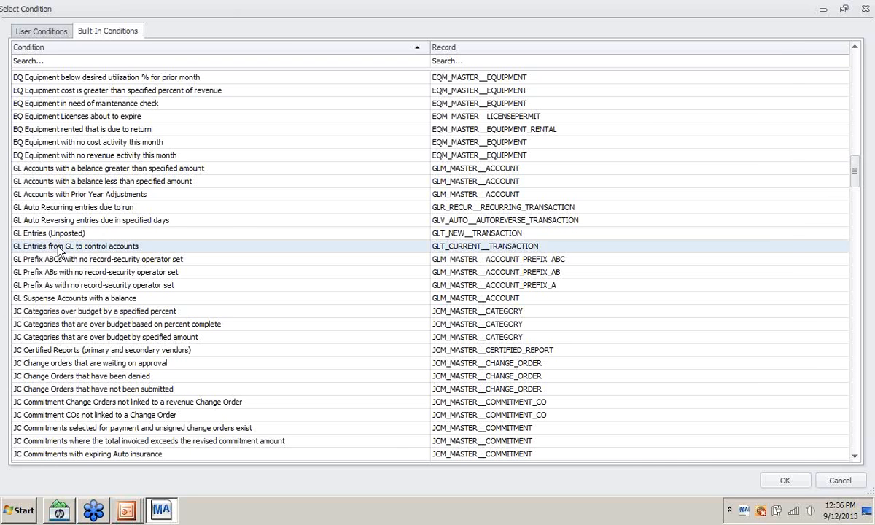
double_click(60, 249)
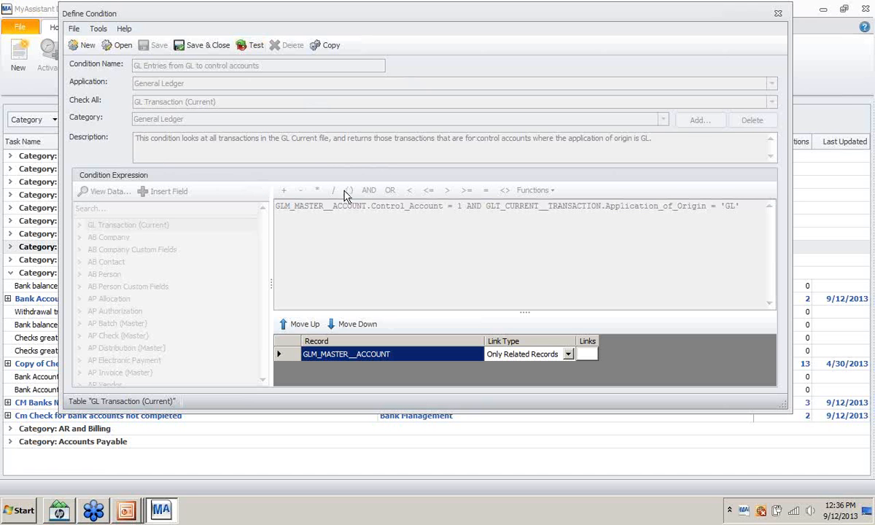
- Copy the control-accounts condition, drop 'Copy of', and rename it to Note Account after the name clash
left_click(329, 46)
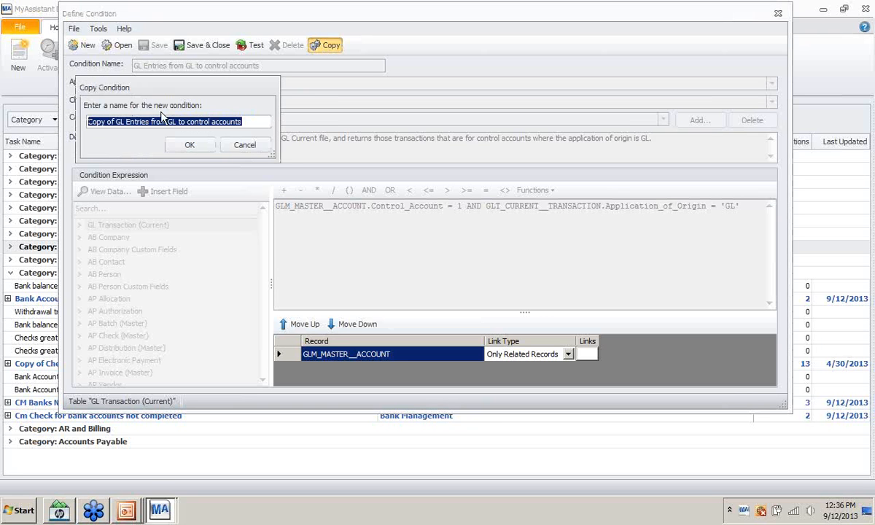
left_click(115, 123)
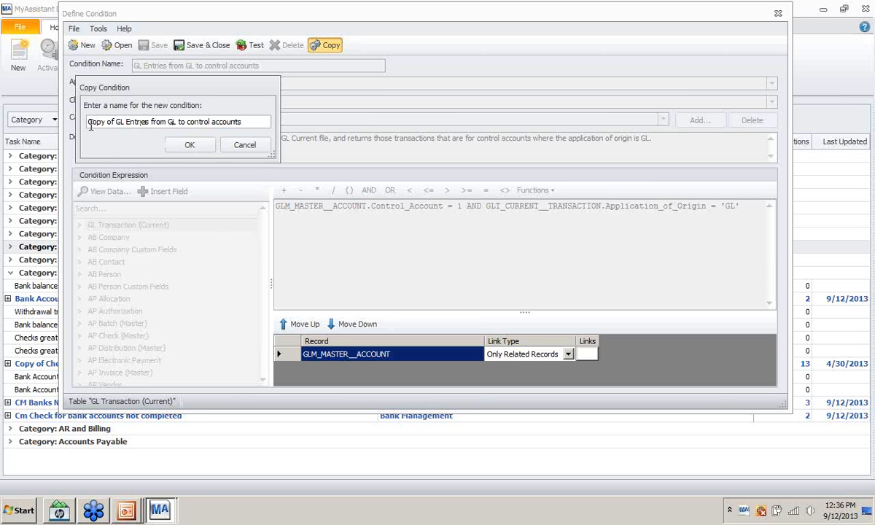
key("Left")
key("Left")
key("Left")
key("Left")
key("Left")
key("Left")
key("Left")
key("BackSpace")
key("BackSpace")
key("BackSpace")
key("BackSpace")
key("BackSpace")
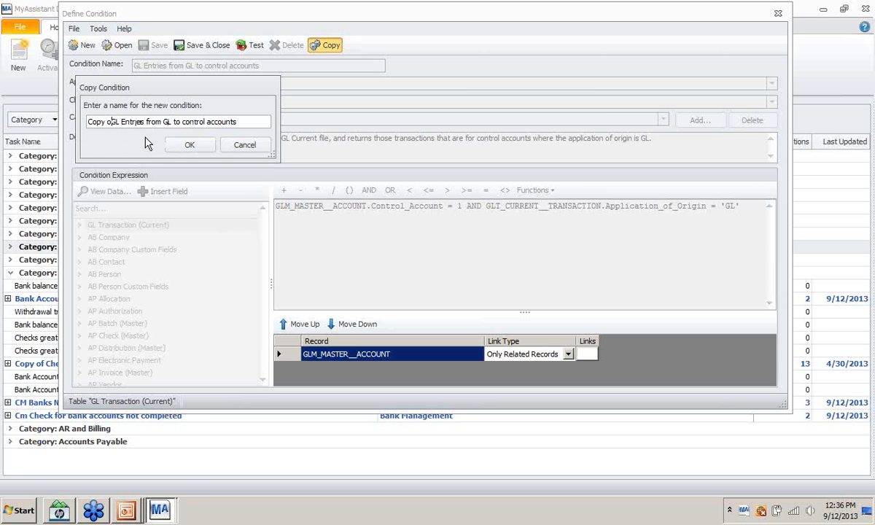
key("BackSpace")
key("BackSpace")
key("BackSpace")
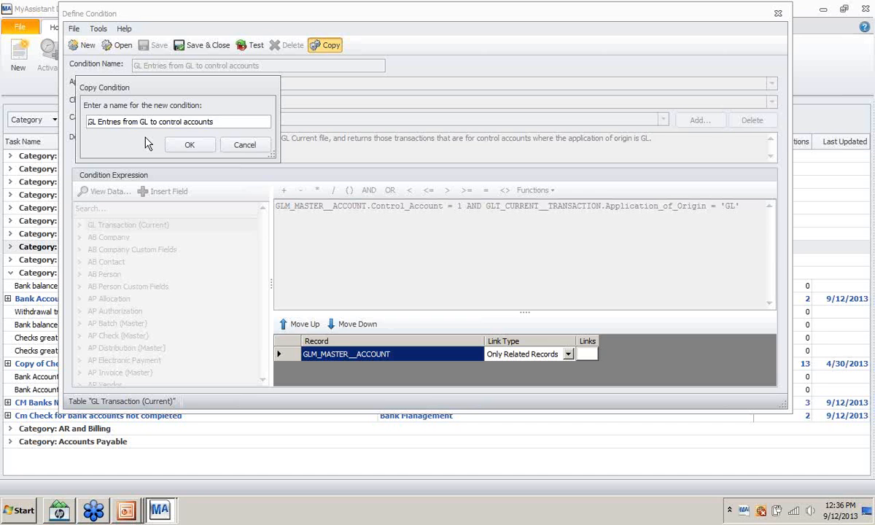
left_click(223, 122)
left_click(187, 146)
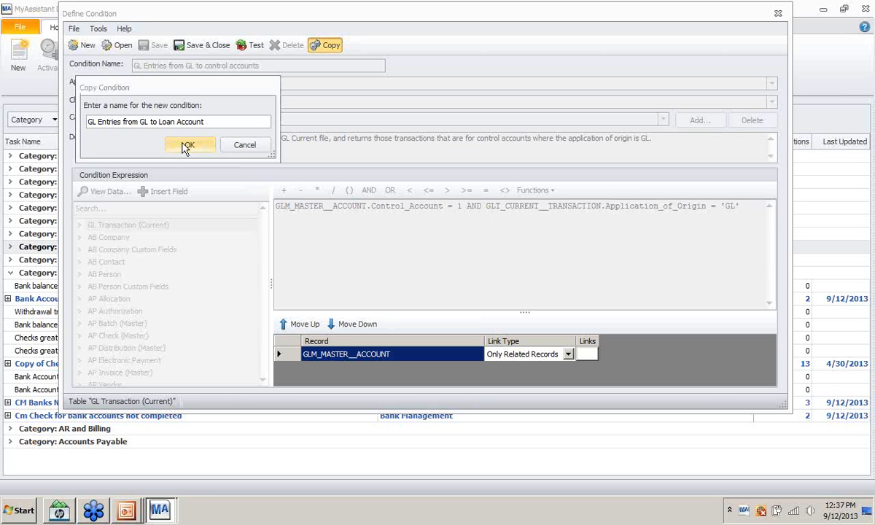
left_click(534, 295)
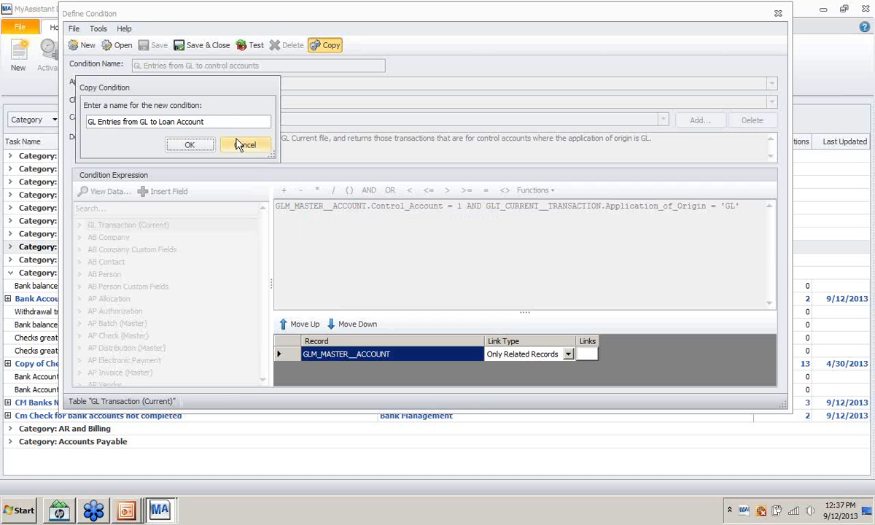
type("01")
type("No")
type("ot")
type("e Accou")
- Confirm the Note Account copy and delete the Control_Account = 1 clause from its expression
left_click(187, 144)
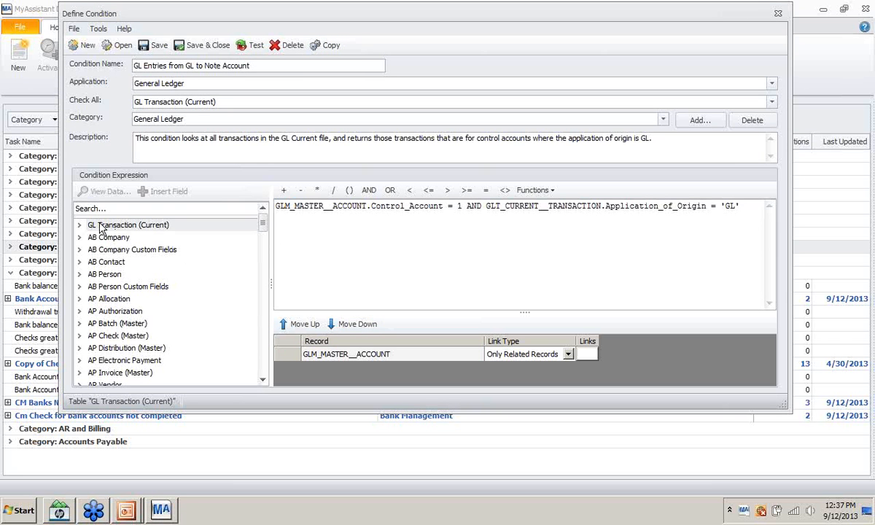
left_click(459, 206)
left_click(80, 225)
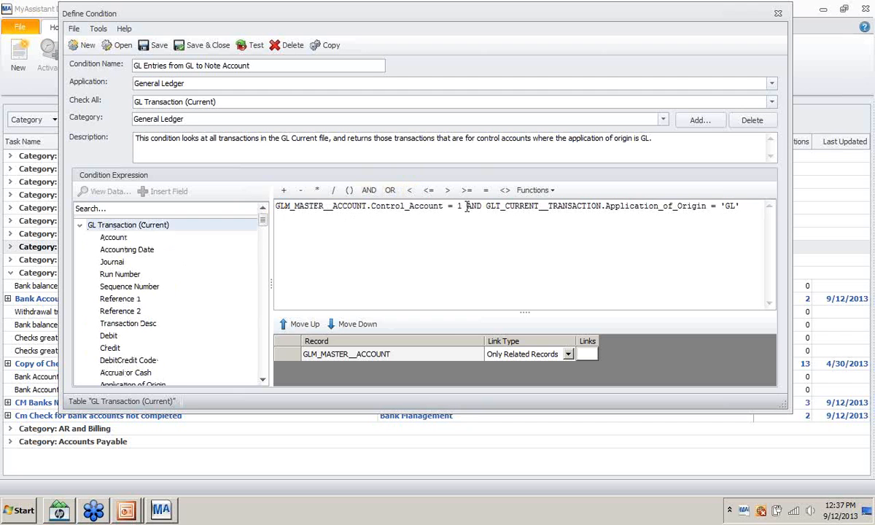
left_click_drag(466, 206, 164, 208)
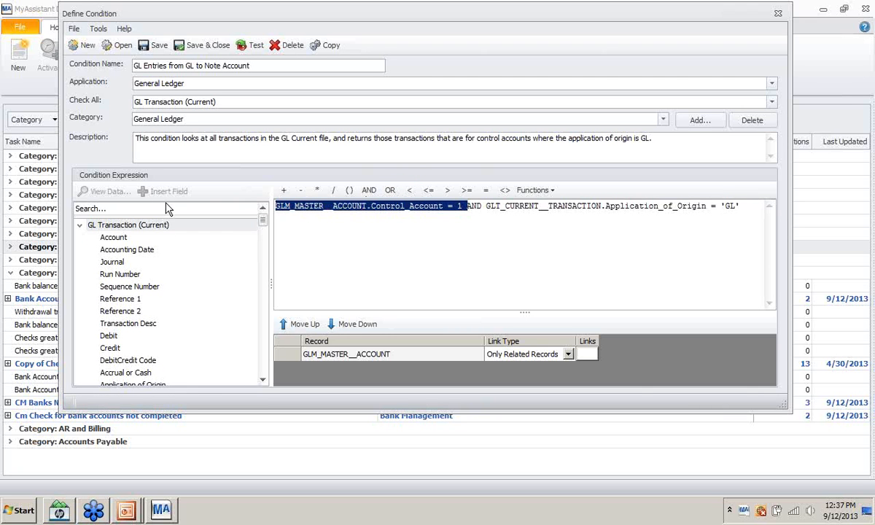
key("Delete")
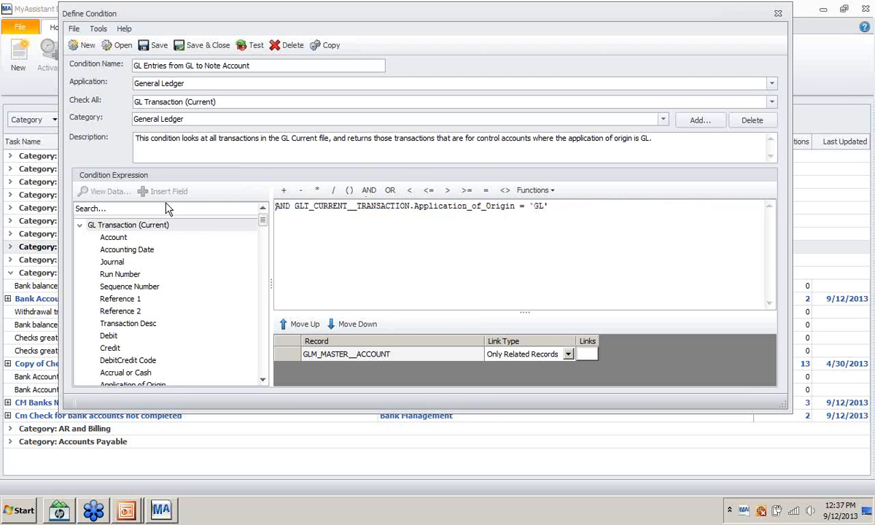
- Insert the Account field, check its stored values, and set it to ='10-2012'
left_click(115, 239)
double_click(114, 241)
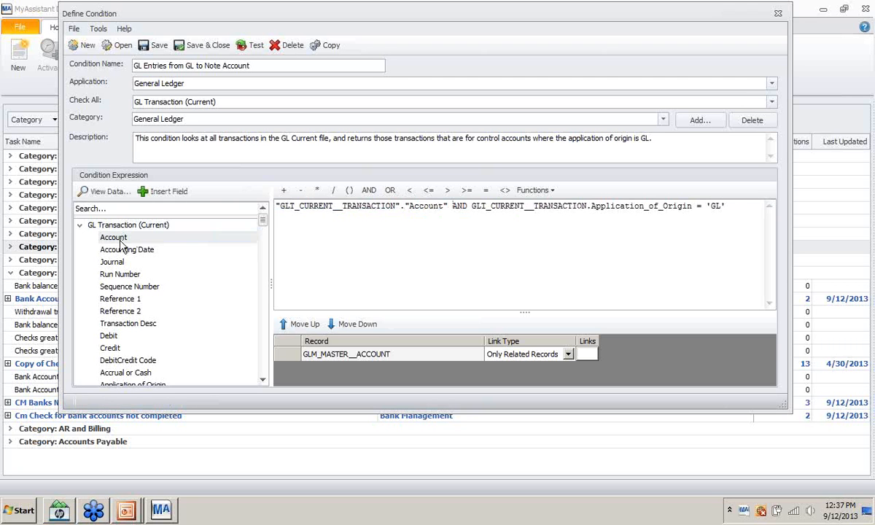
right_click(113, 242)
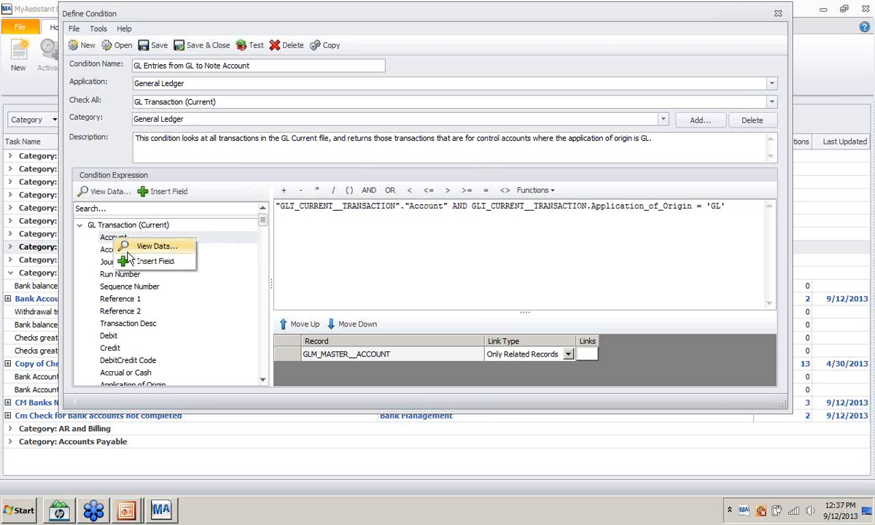
left_click(143, 248)
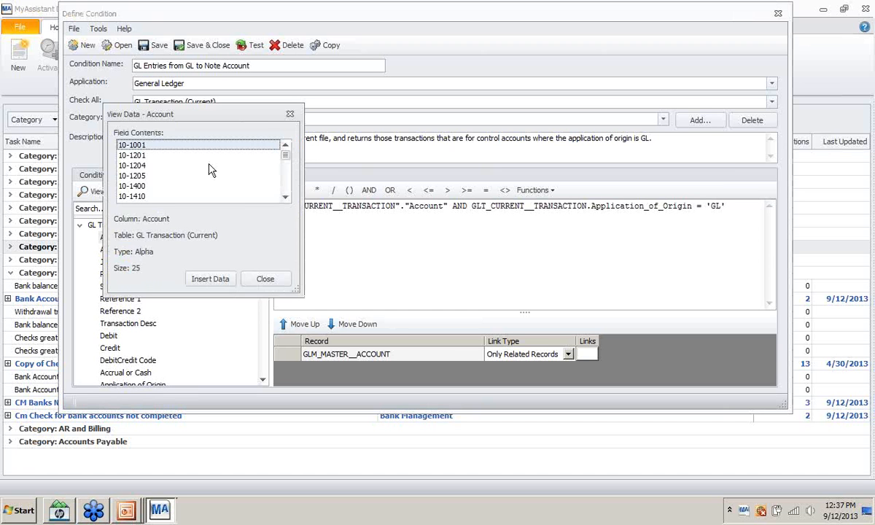
left_click(286, 198)
left_click(285, 197)
left_click(285, 197)
left_click(286, 198)
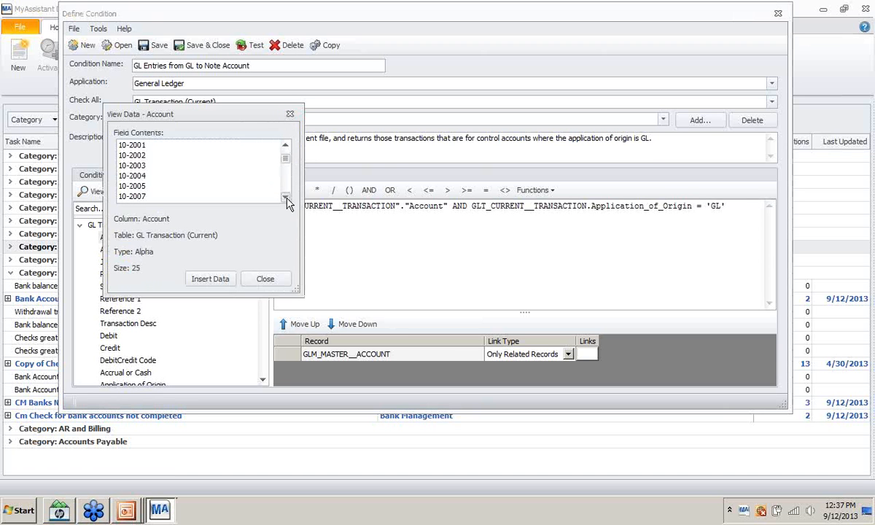
left_click(290, 115)
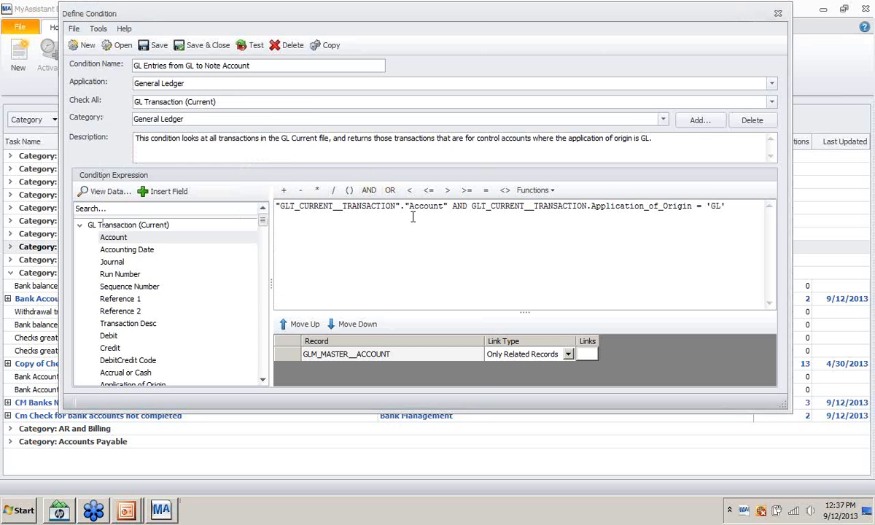
type("=")
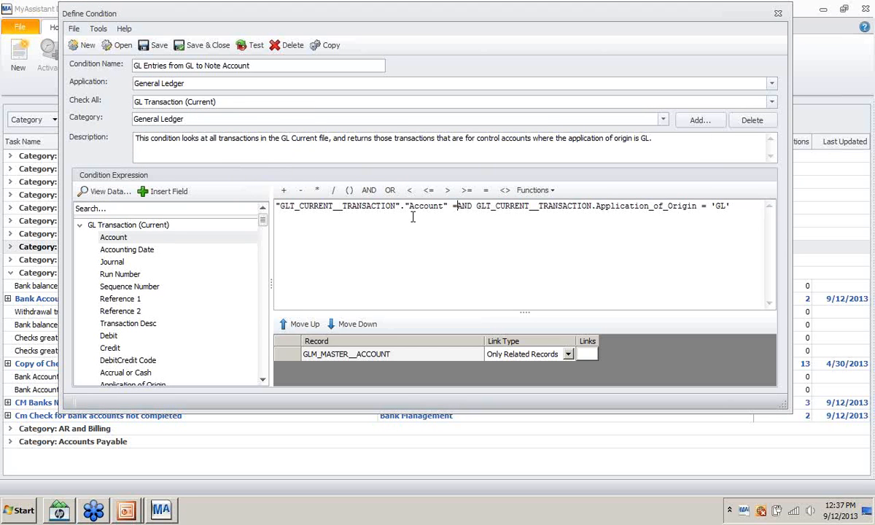
type("'10-2")
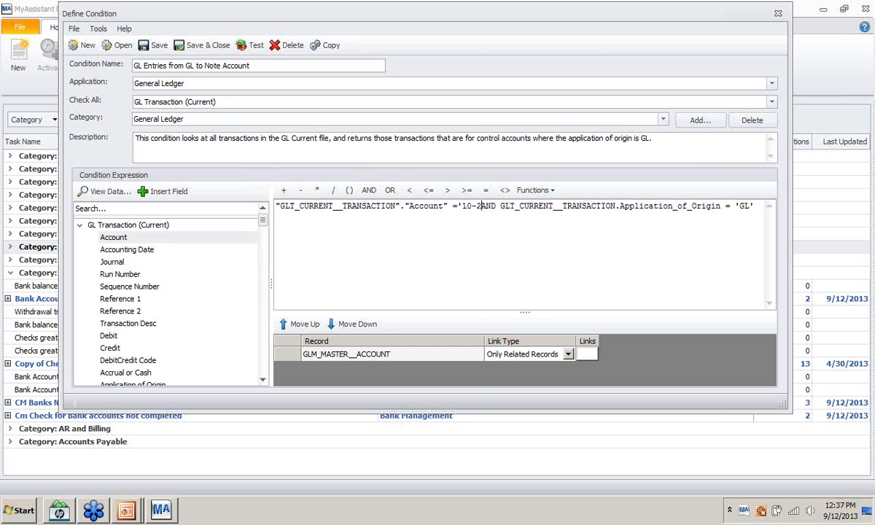
type("013")
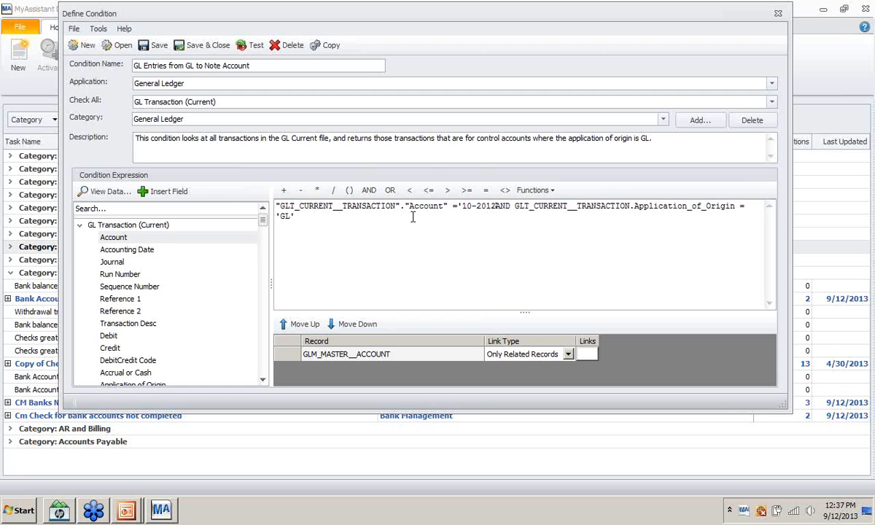
type("'")
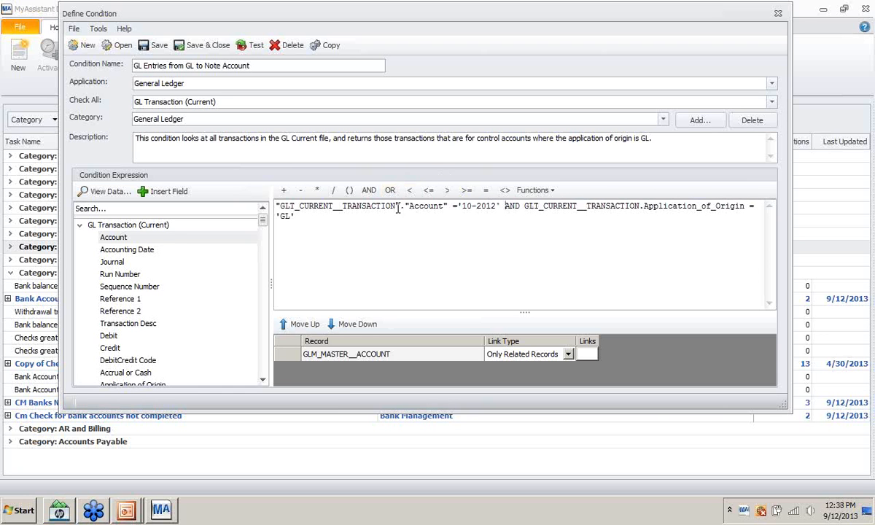
left_click(310, 227)
- Test the condition, removing the unused extra record relationship, and close the zero-match results
left_click(255, 47)
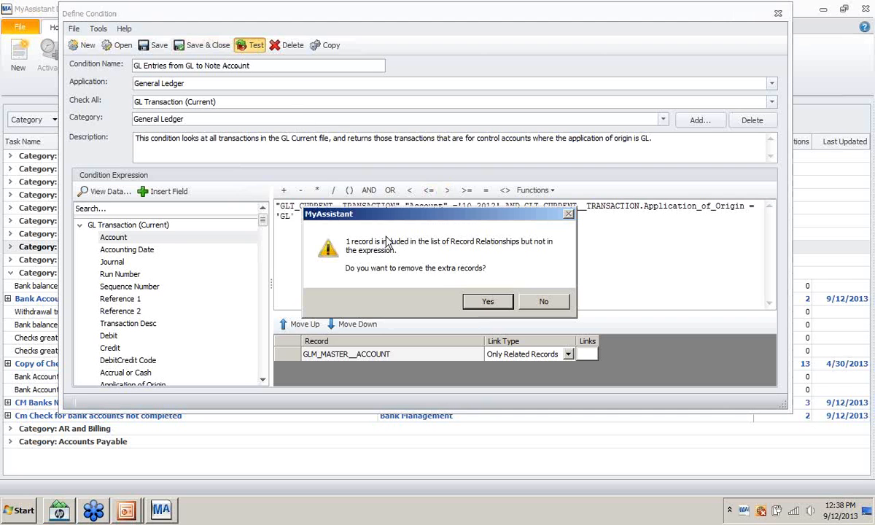
left_click(487, 302)
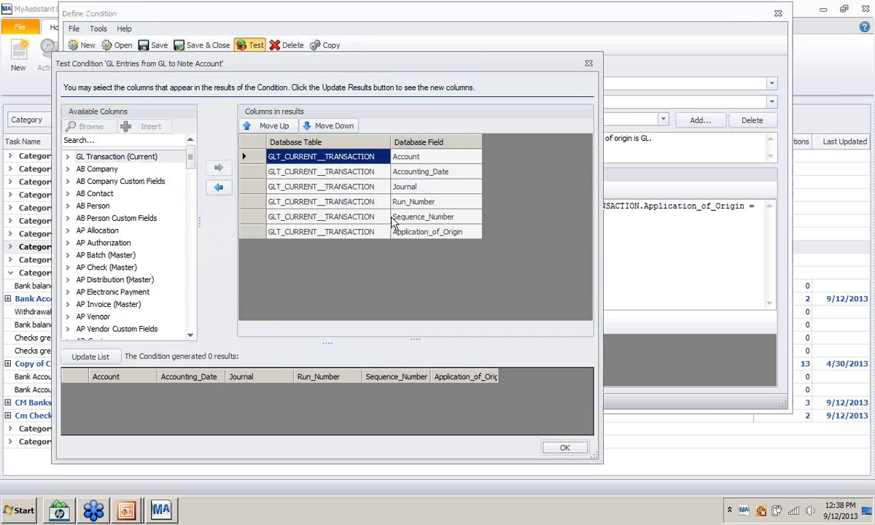
left_click(589, 65)
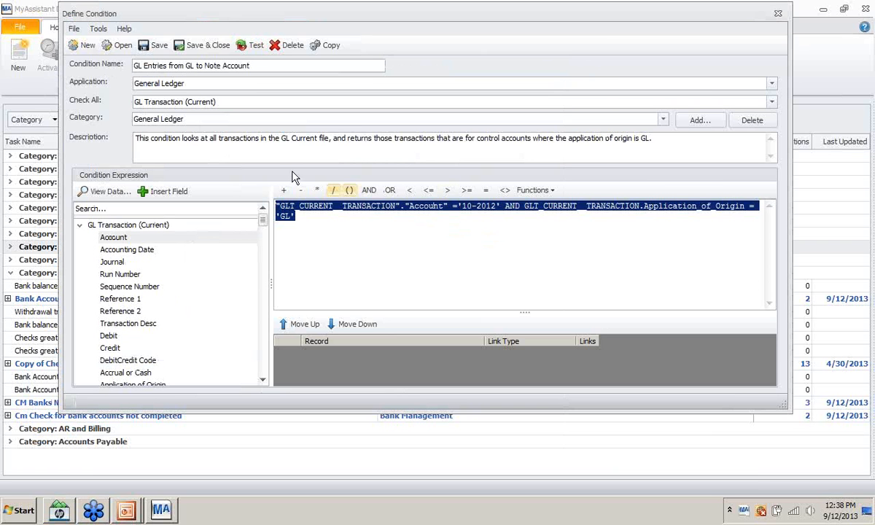
- Copy the condition name into the Description field and save and close the condition
left_click_drag(254, 65, 121, 73)
key("ctrl+c")
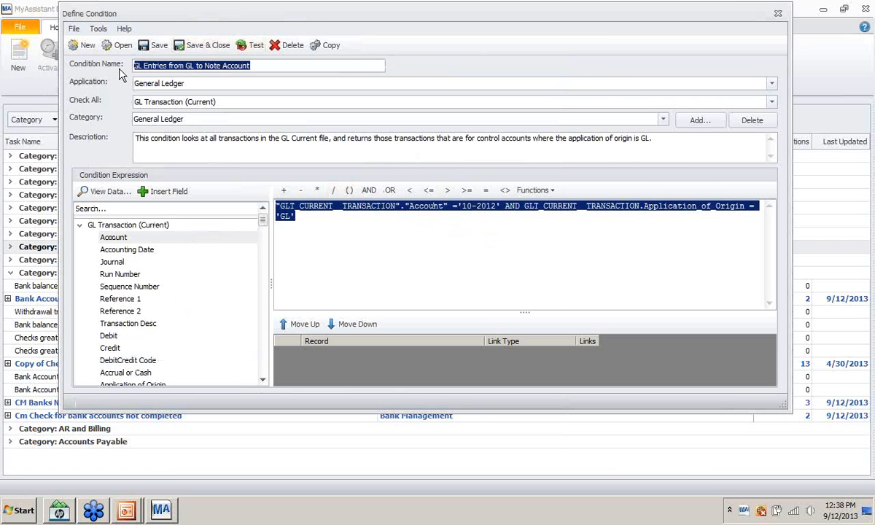
left_click_drag(667, 148, 121, 133)
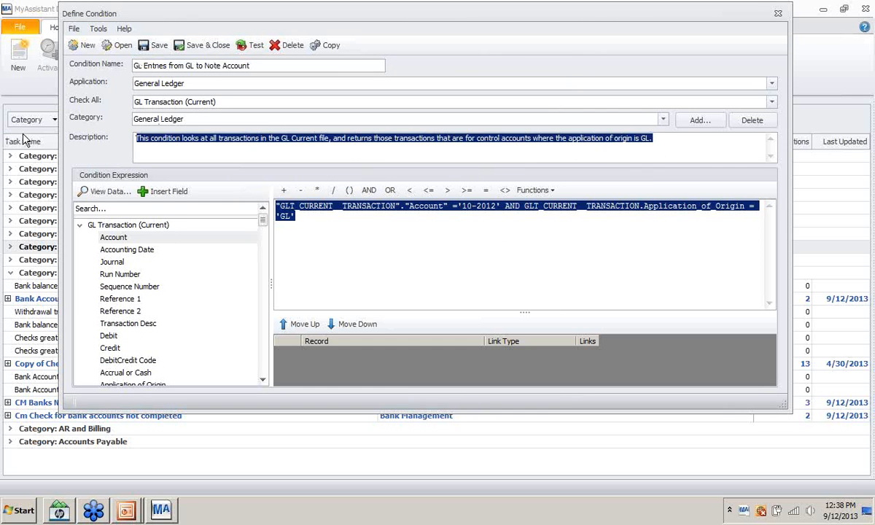
key("ctrl+v")
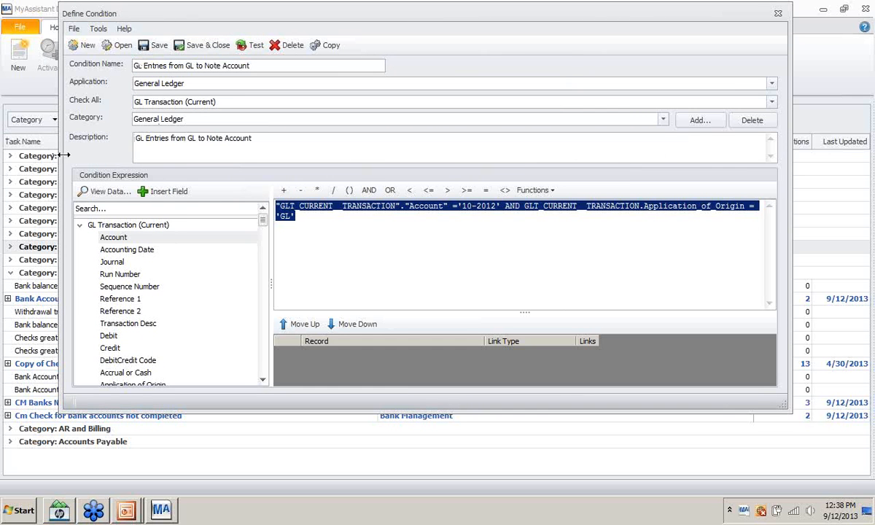
left_click(196, 48)
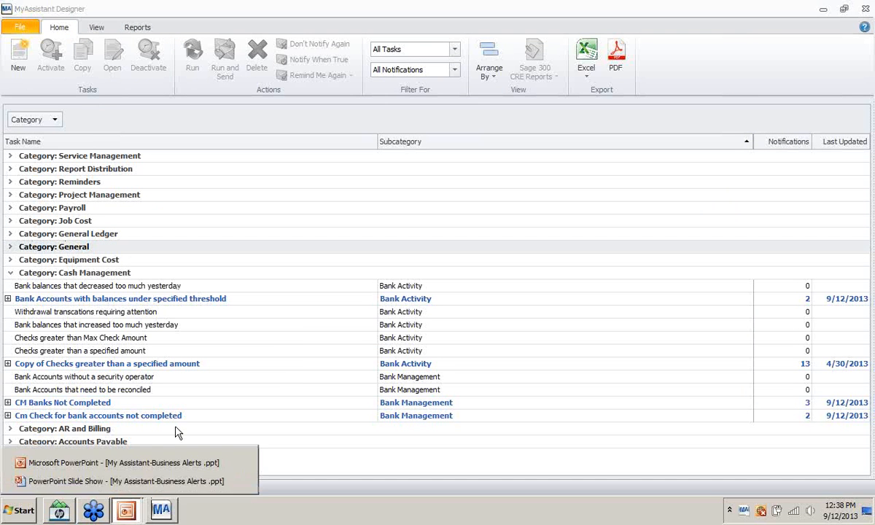
left_click(146, 467)
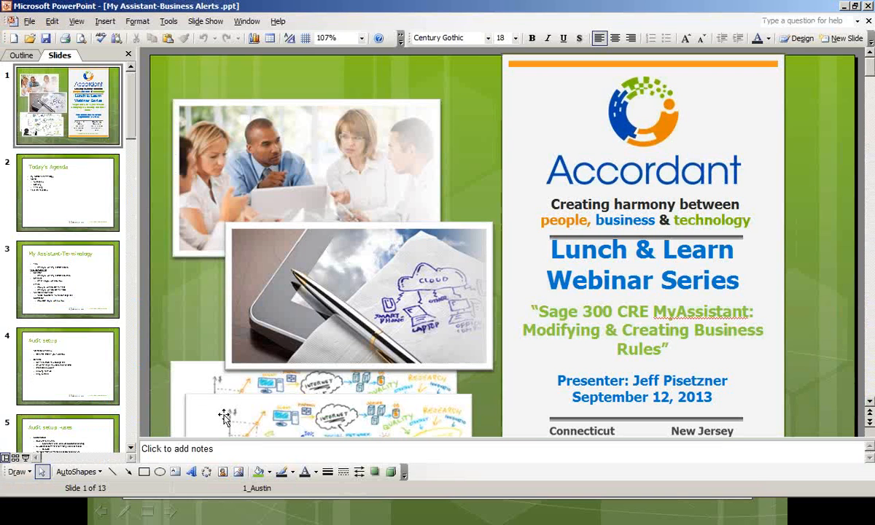
key("alt+Tab")
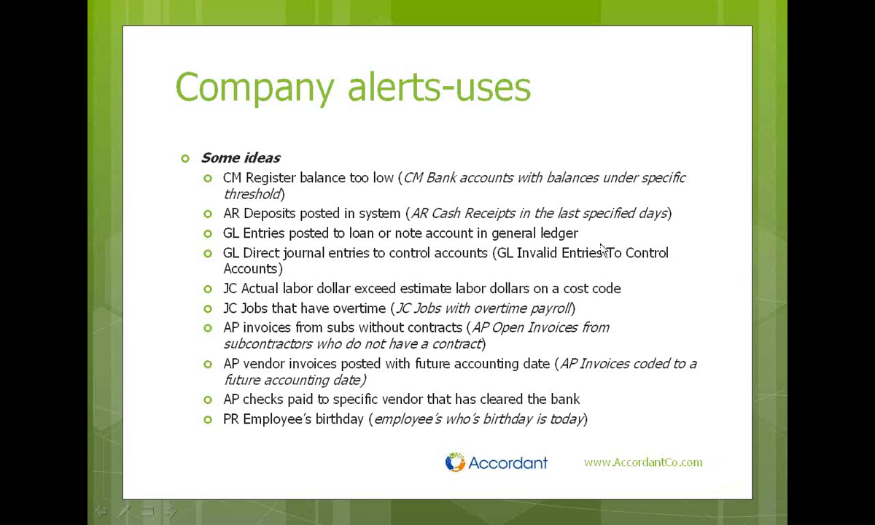
key("alt+Tab")
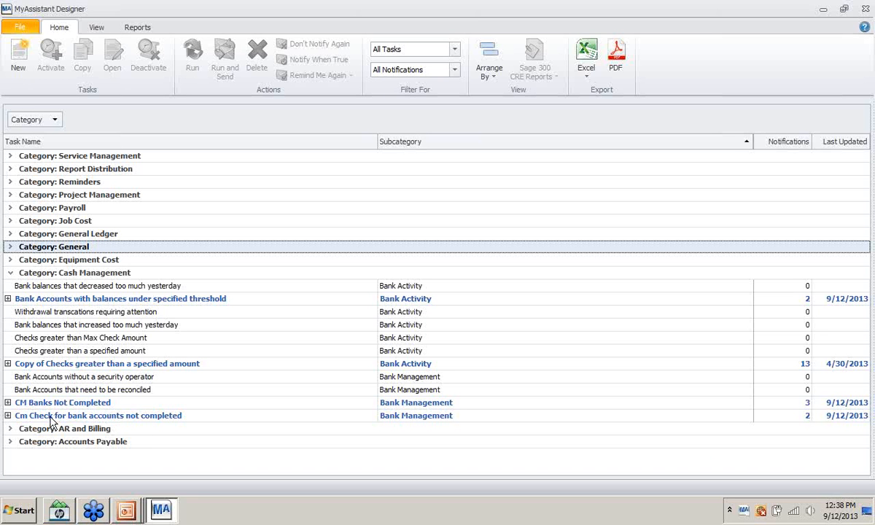
- Swap Cash Management for General Ledger and select the Invalid entries to control accounts task
left_click(10, 273)
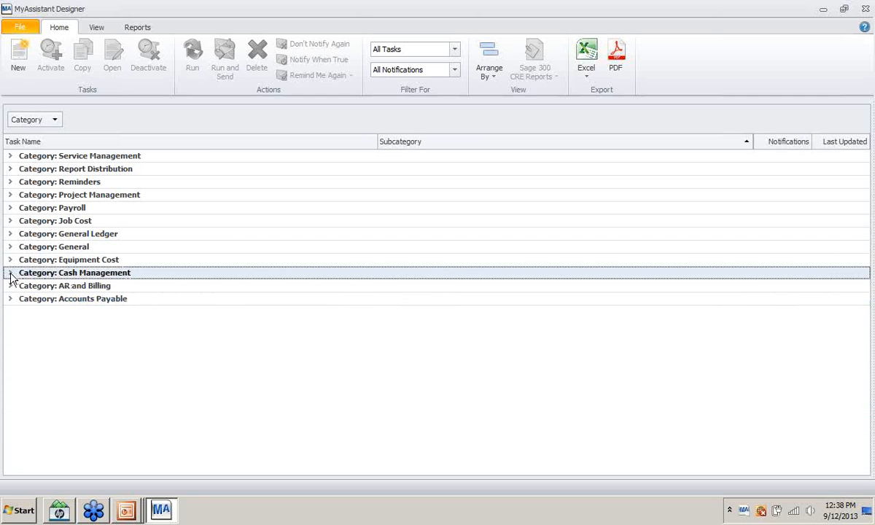
left_click(11, 234)
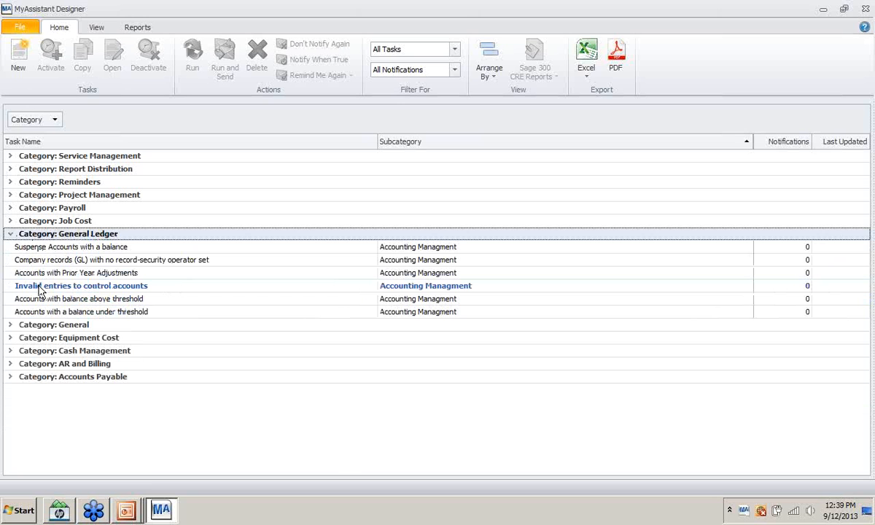
left_click(40, 288)
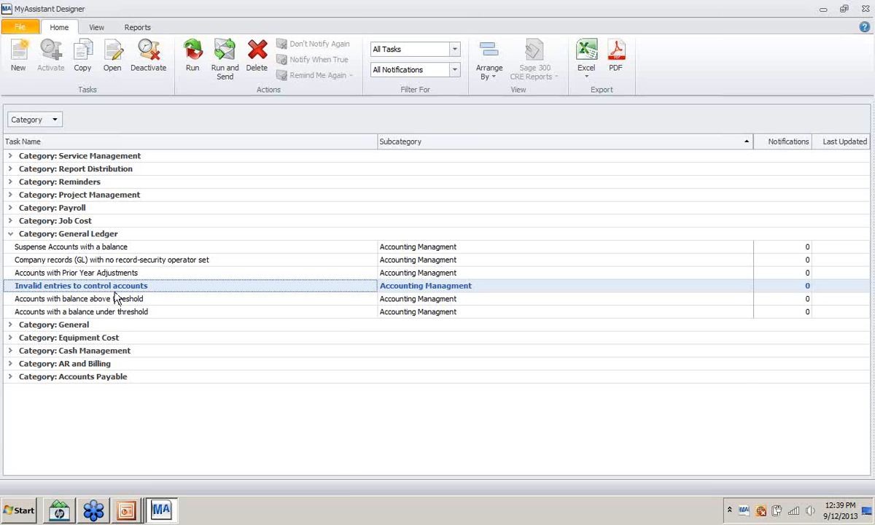
- Open the Invalid entries task, review its Condition page, and cancel without changes
right_click(113, 289)
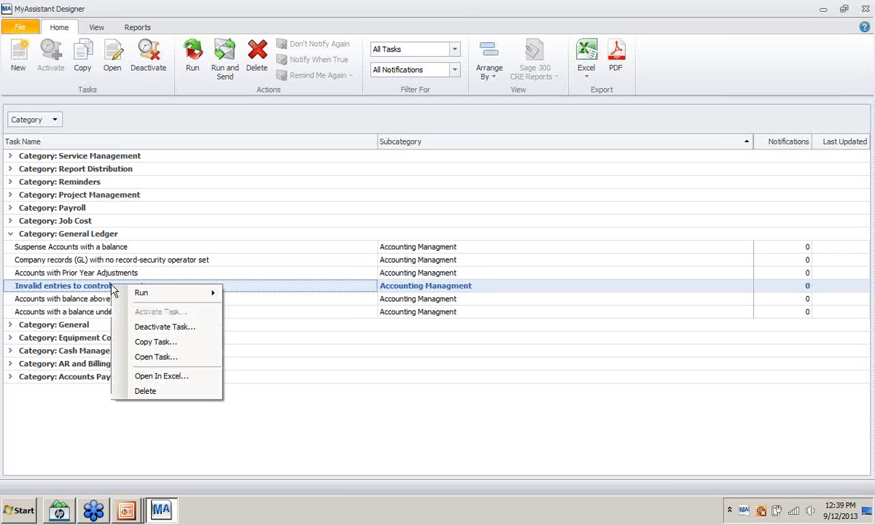
left_click(136, 356)
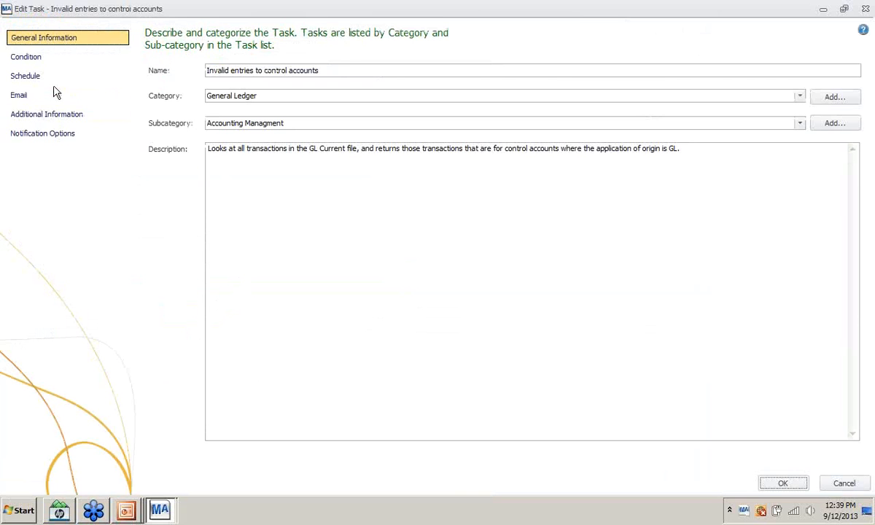
left_click(32, 58)
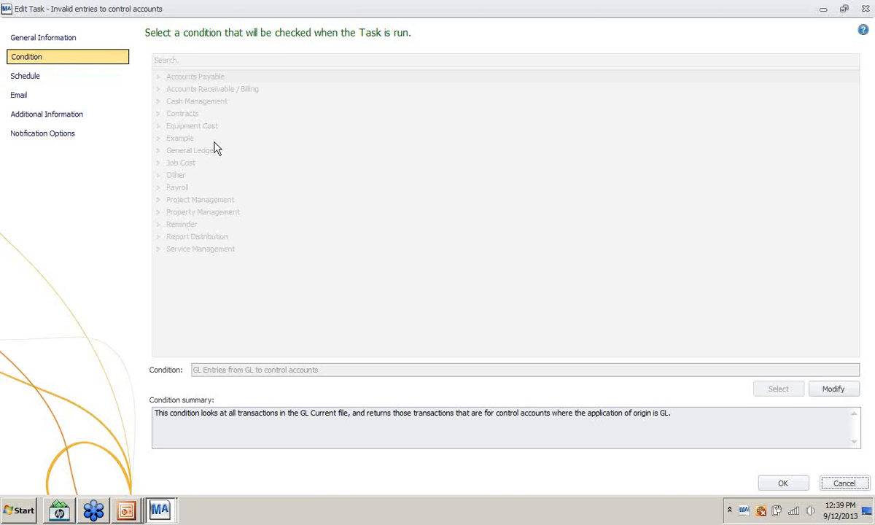
left_click(814, 384)
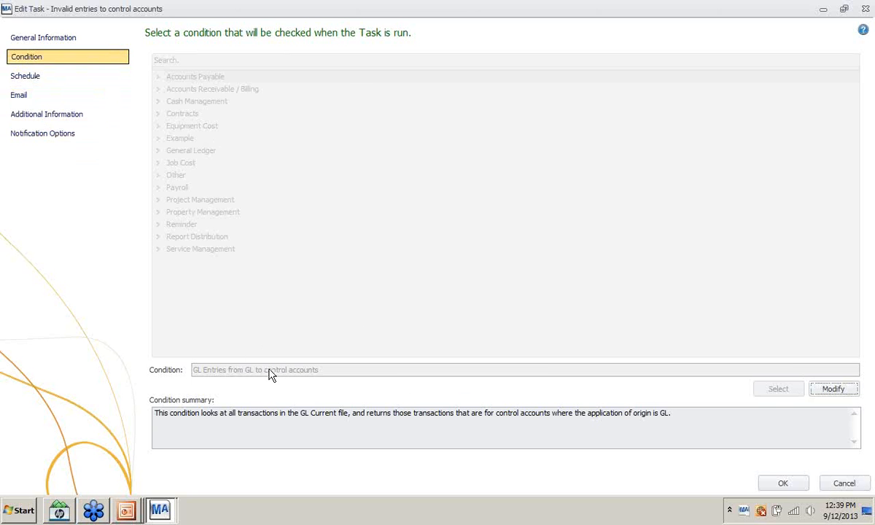
left_click(844, 486)
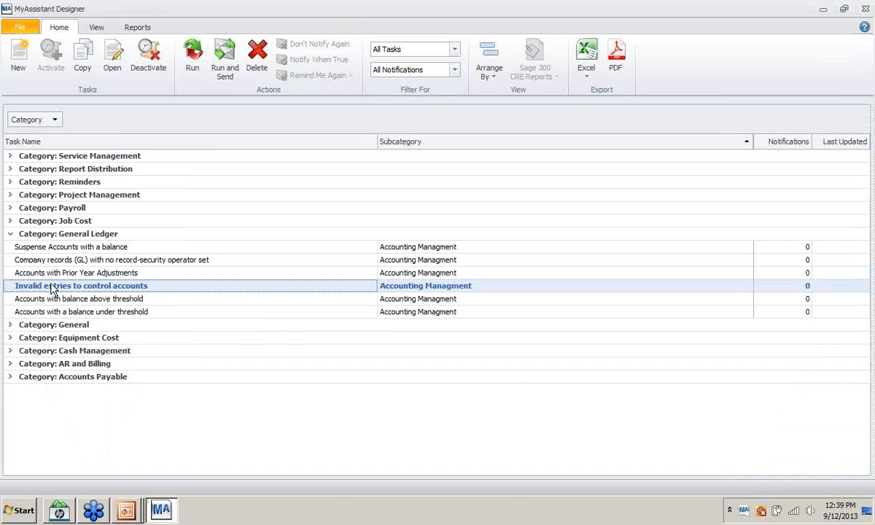
- Run the Invalid entries to control accounts task and dismiss its 0-transaction result message
right_click(53, 286)
mouse_move(85, 299)
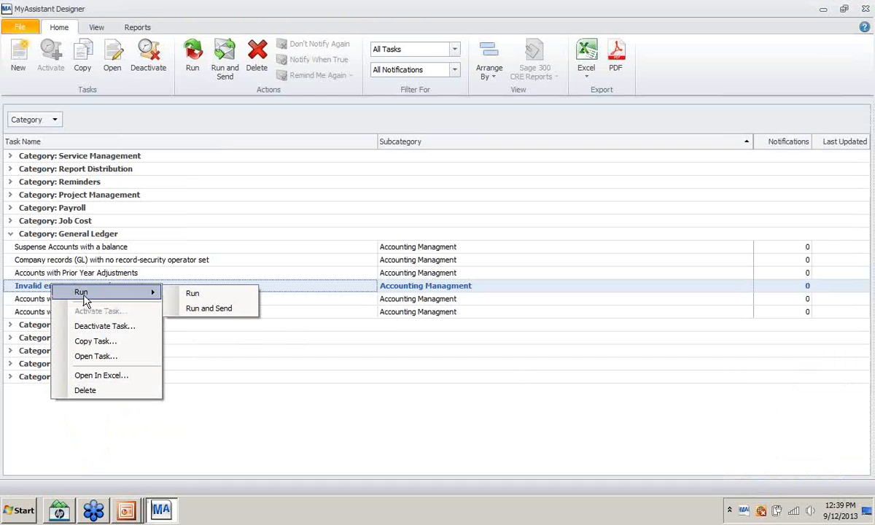
left_click(191, 295)
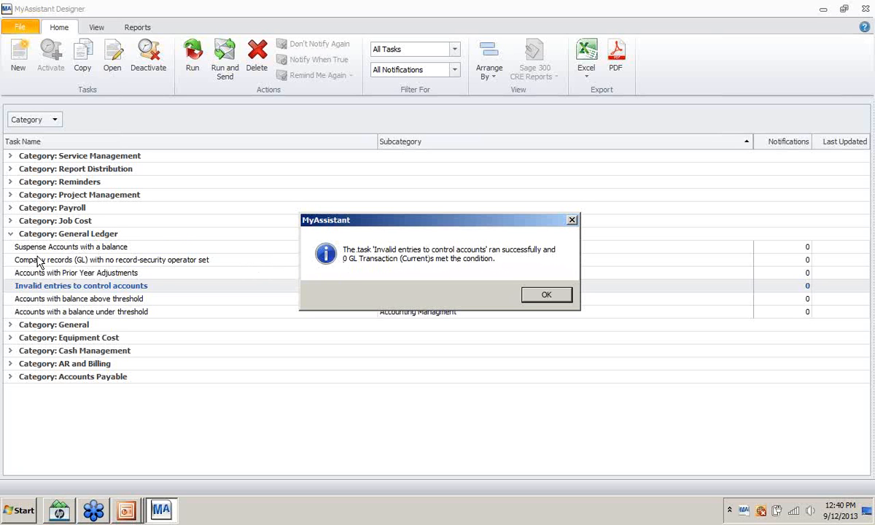
left_click(543, 298)
key("alt+Tab")
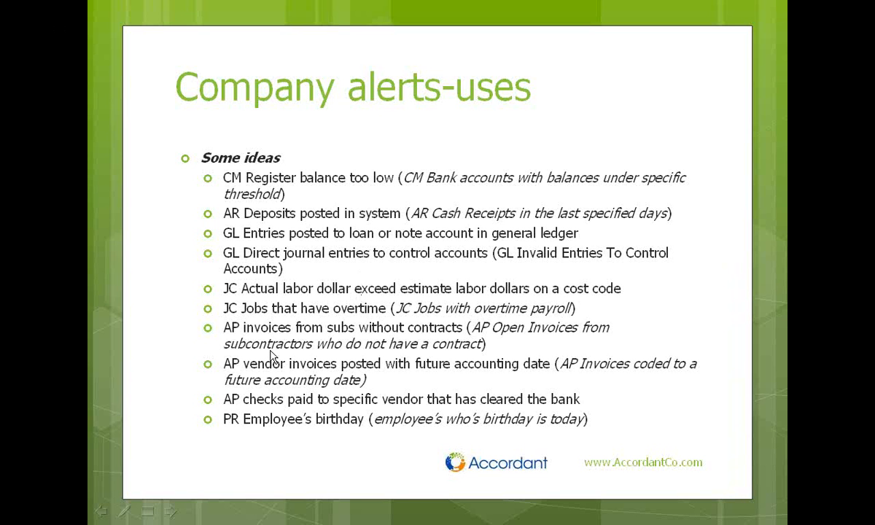
left_click(247, 336)
right_click(277, 262)
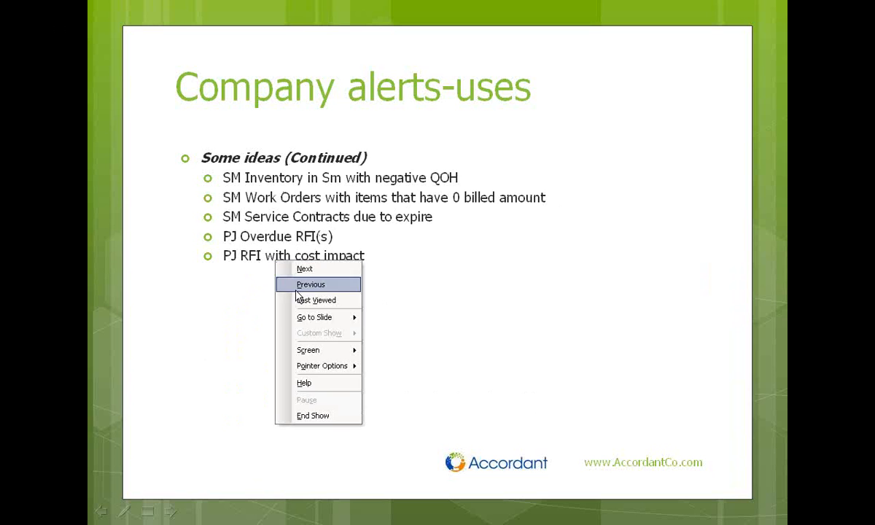
left_click(316, 301)
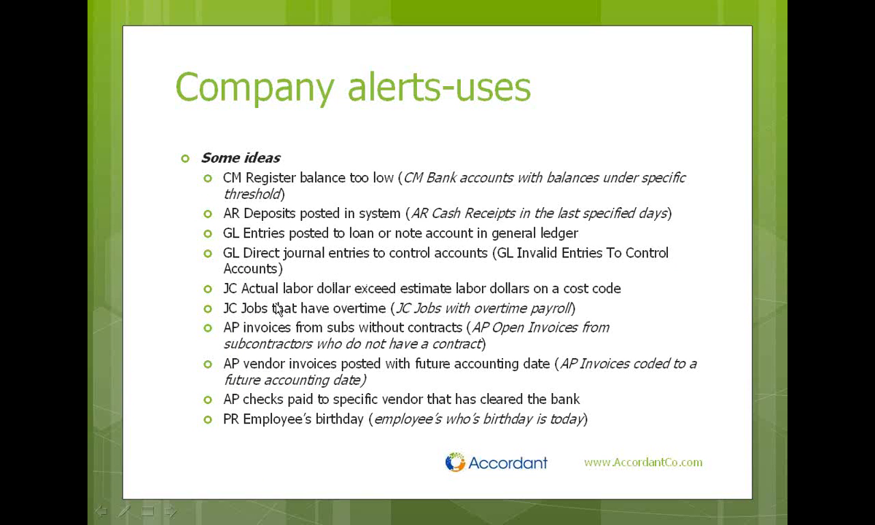
key("alt+Tab")
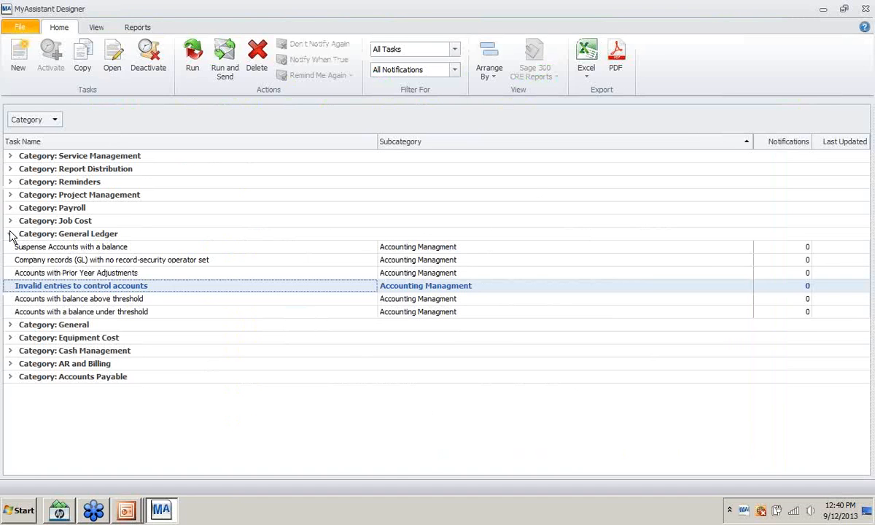
- Collapse General Ledger and expand the Job Cost category's tasks
left_click(10, 233)
left_click(10, 220)
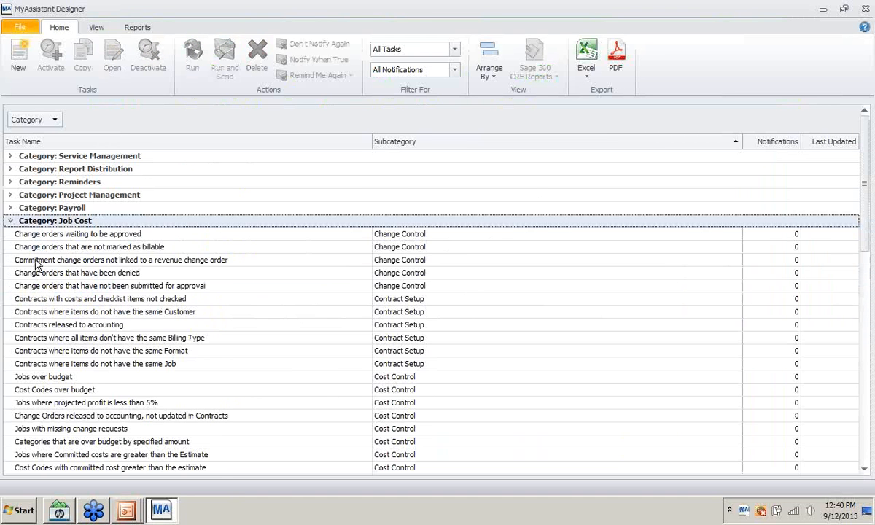
scroll(44, 285, "down", 3)
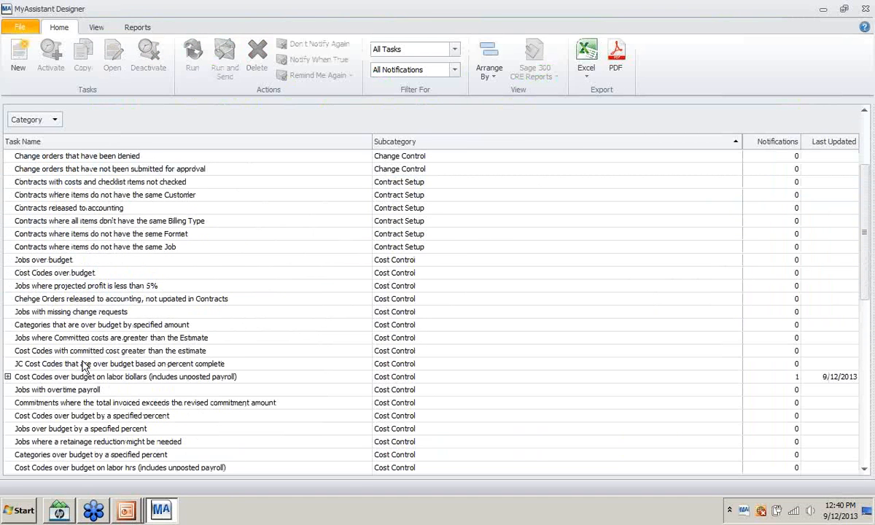
scroll(80, 365, "down", 3)
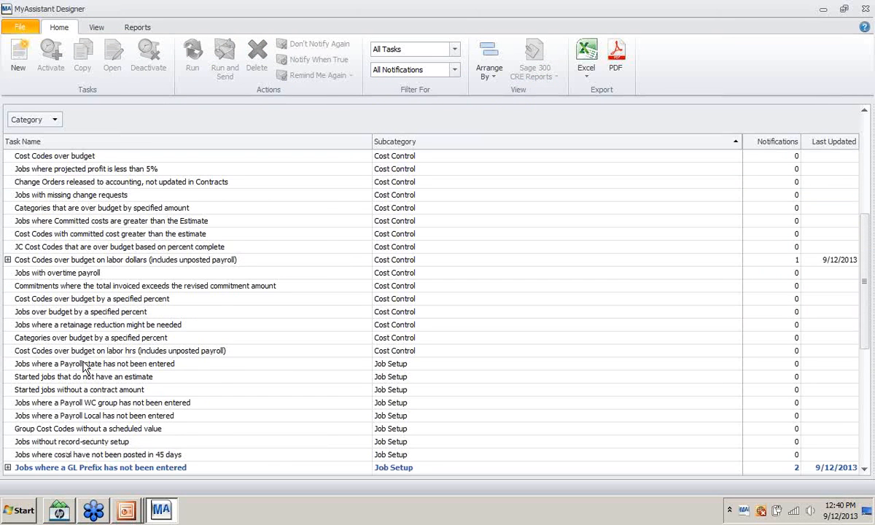
scroll(84, 364, "up", 1)
- Start activating Jobs with overtime payroll, lower its days threshold from 7, and continue to scheduling
right_click(76, 313)
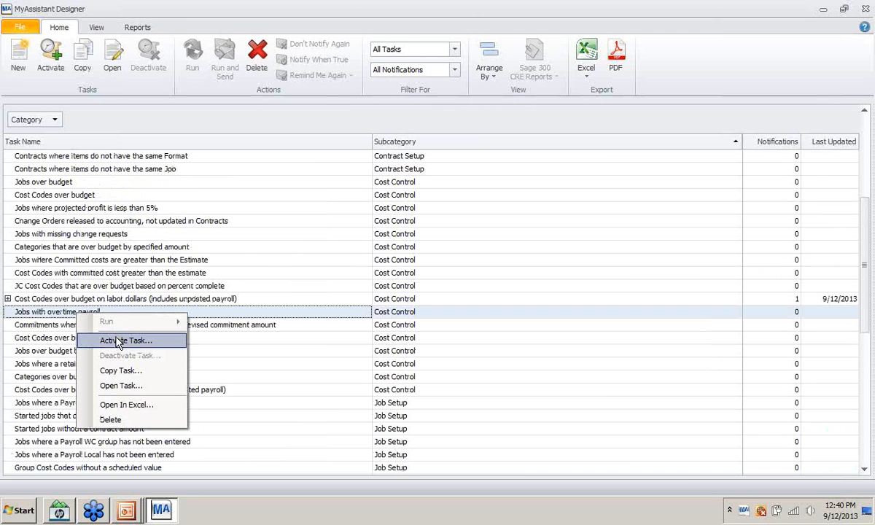
left_click(118, 341)
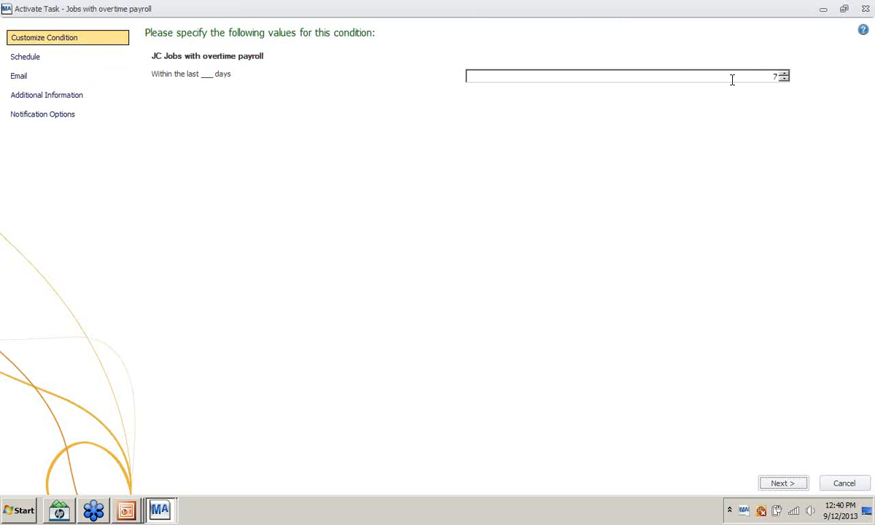
left_click(784, 79)
left_click(785, 484)
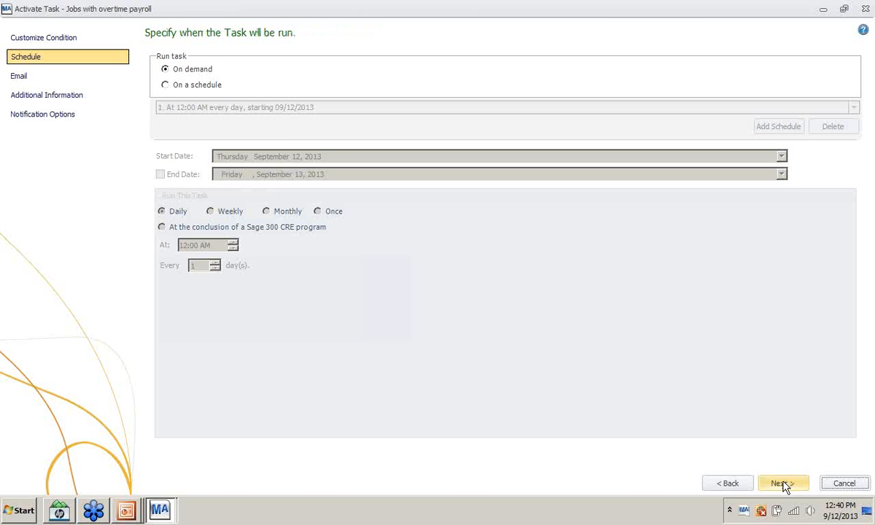
- Schedule the Jobs with overtime payroll task to run daily at 12:00 AM
left_click(165, 85)
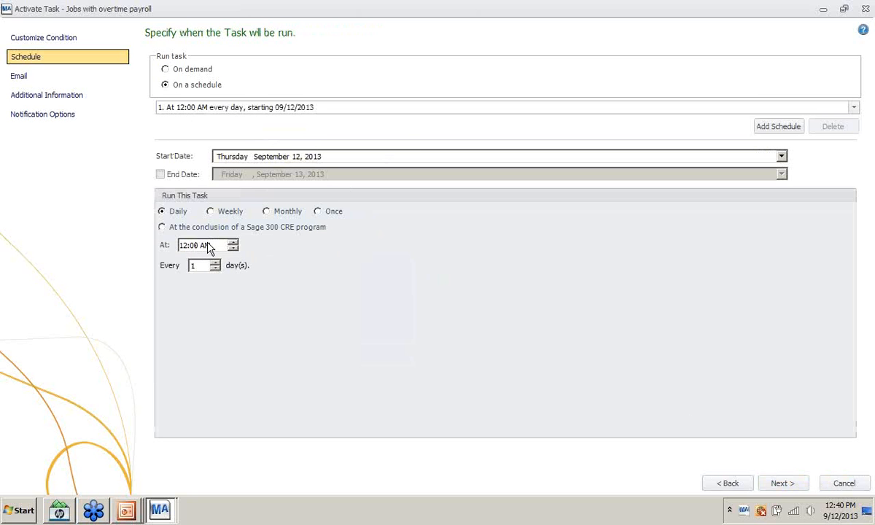
left_click(182, 245)
left_click(780, 483)
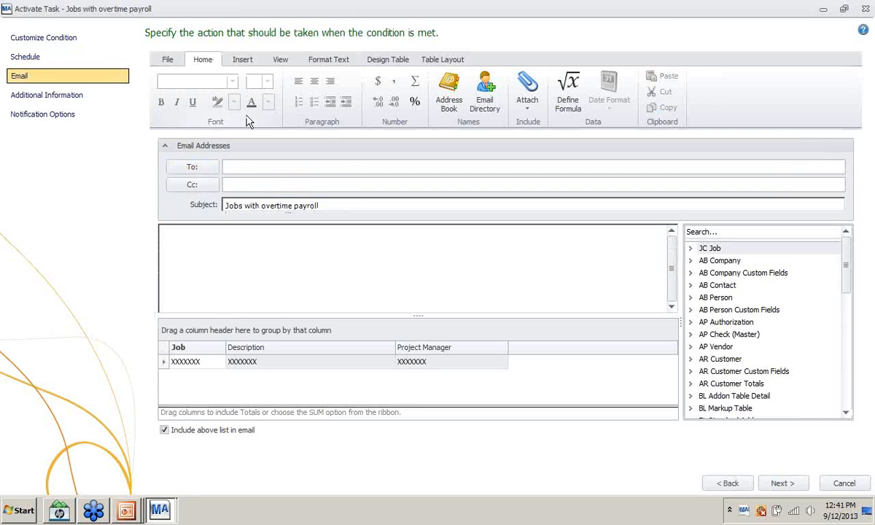
- Add JC Project Manager as the email recipient and finish the activation wizard
left_click(484, 87)
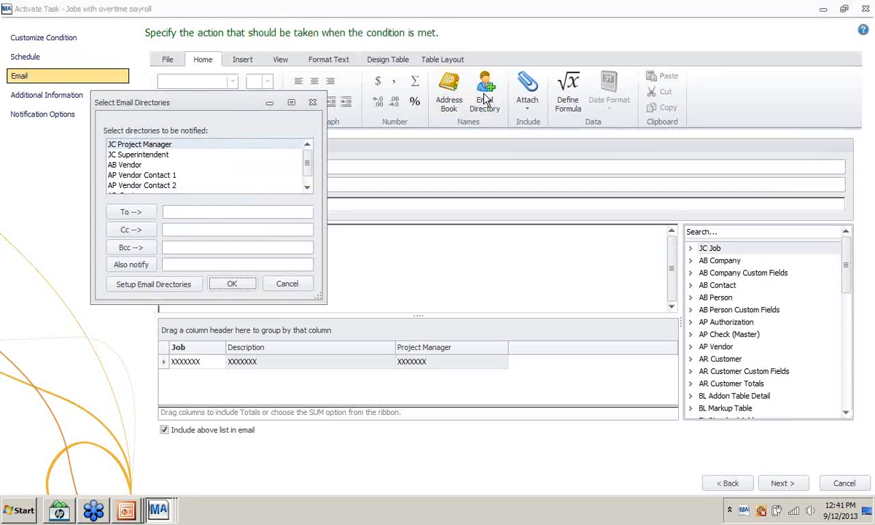
scroll(306, 175, "down", 1)
left_click(306, 145)
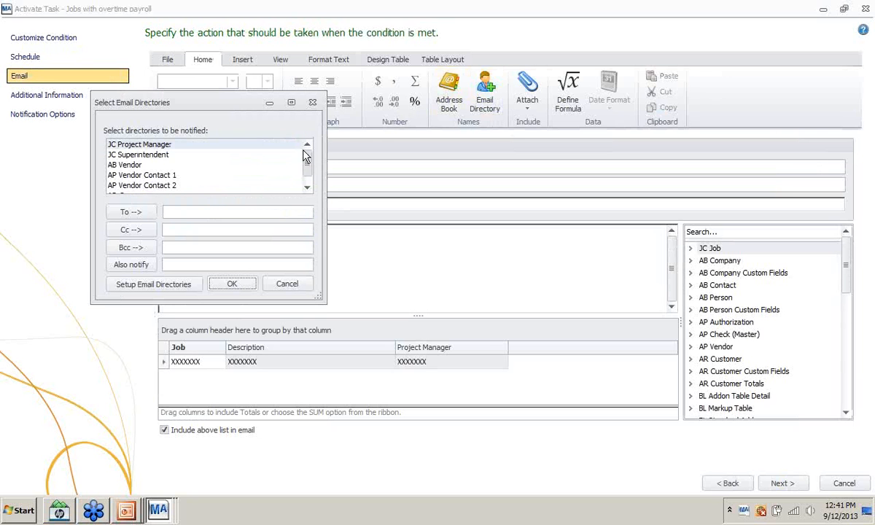
double_click(175, 146)
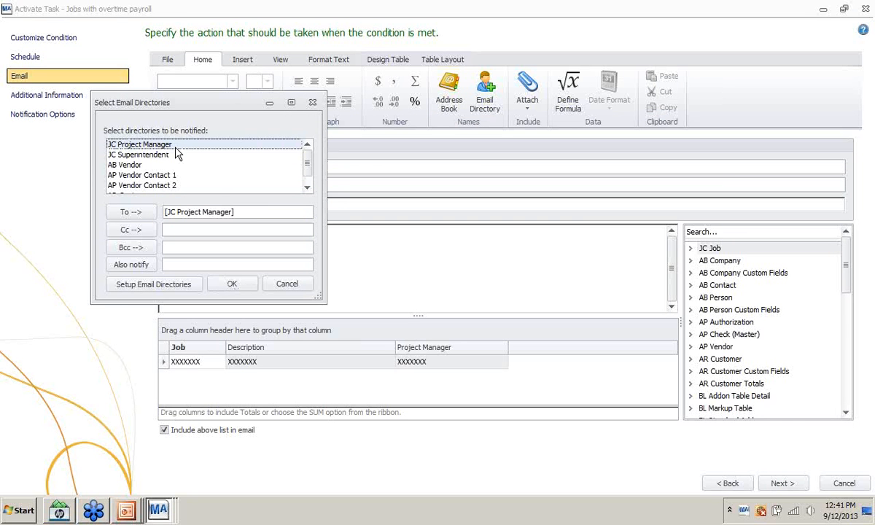
left_click(312, 102)
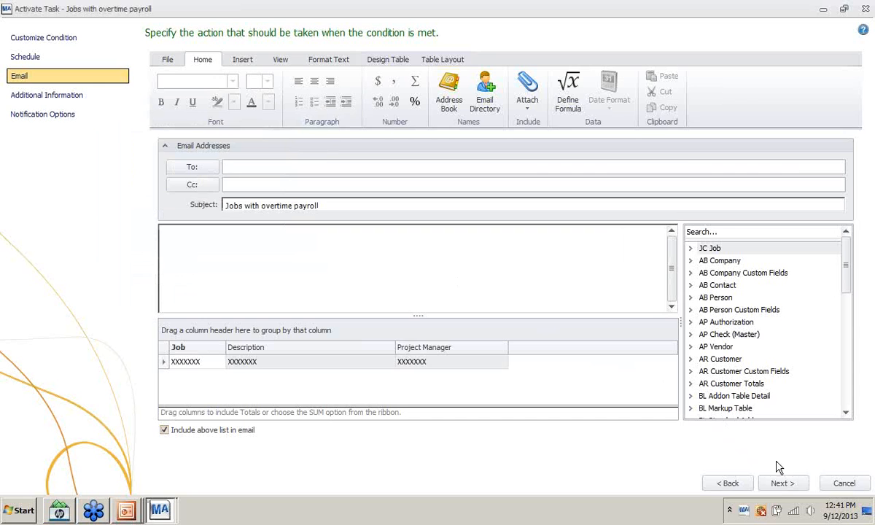
left_click(791, 486)
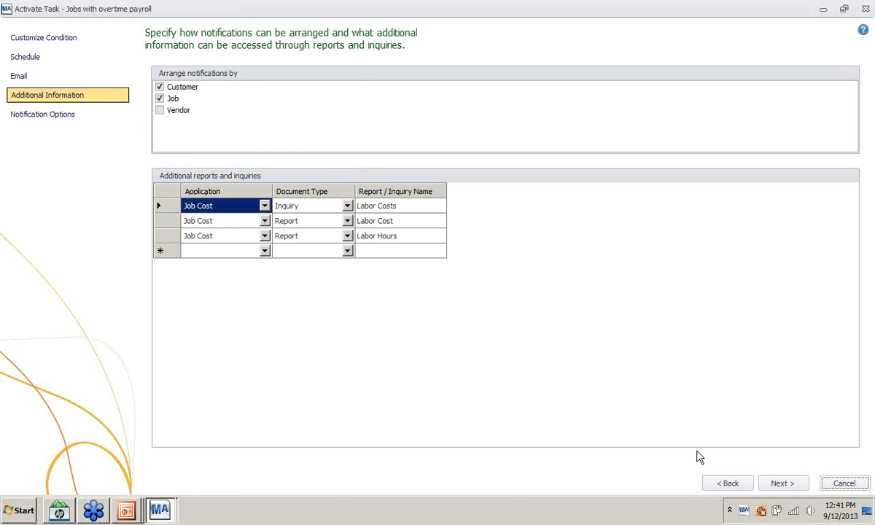
left_click(782, 482)
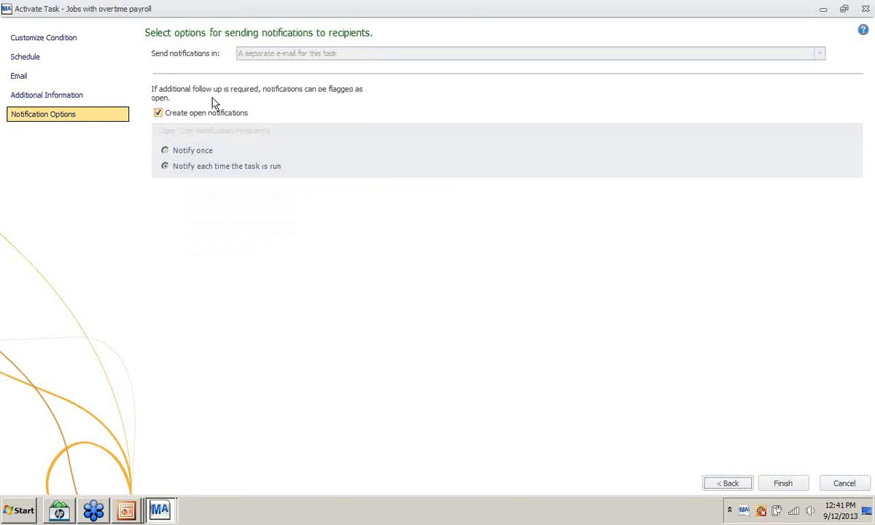
left_click(783, 485)
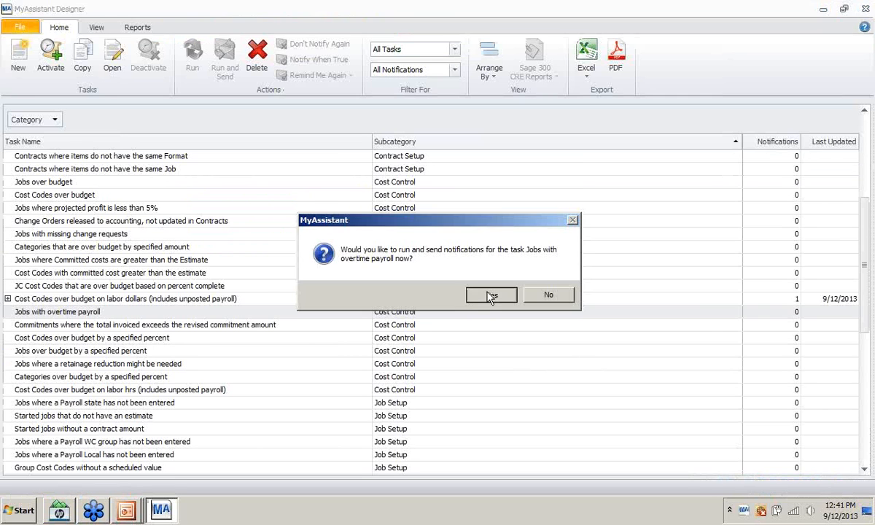
- Run the task now and acknowledge its 0-jobs result, glancing at the slide show in between
left_click(489, 295)
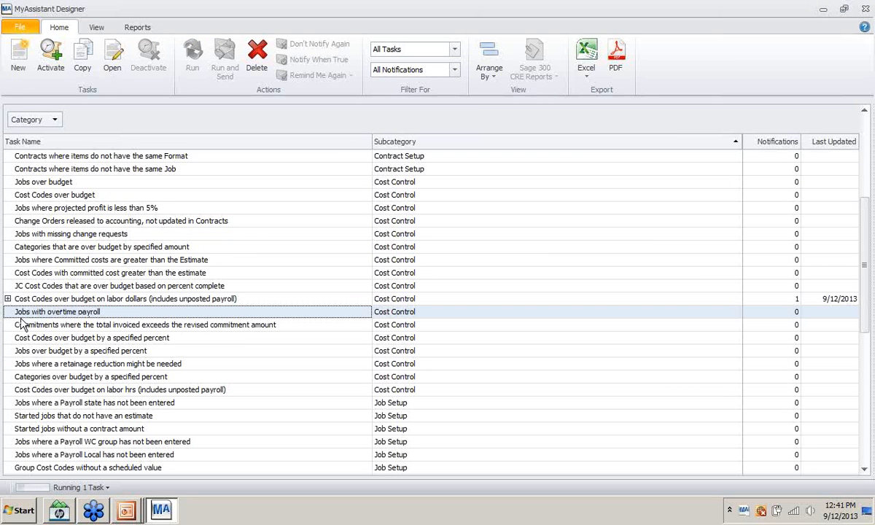
left_click(128, 504)
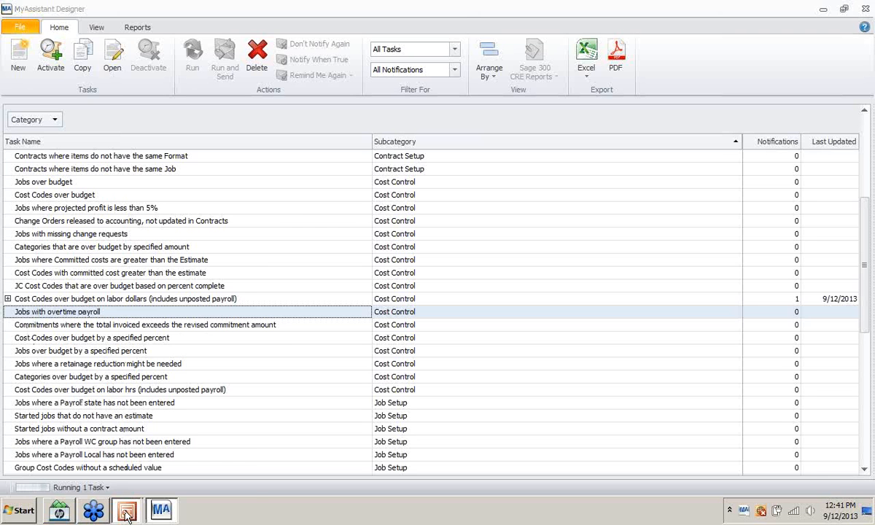
key("alt+Tab")
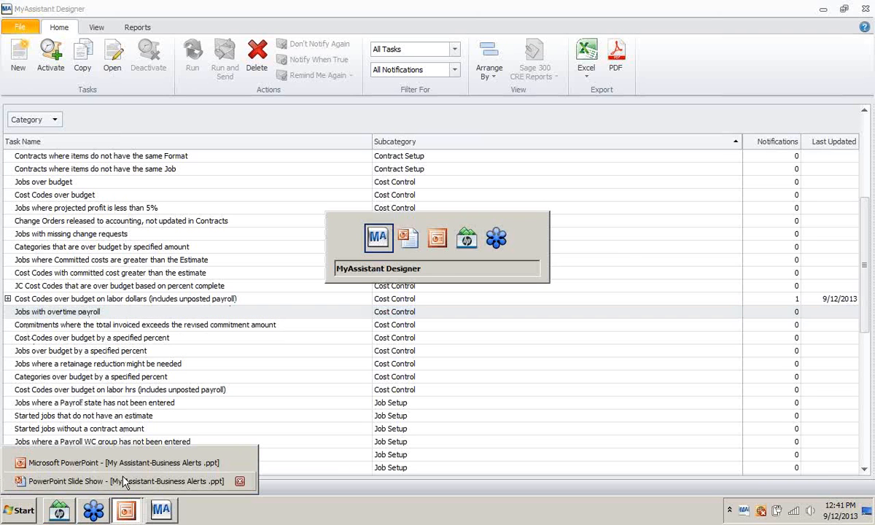
left_click(124, 481)
key("alt+Tab")
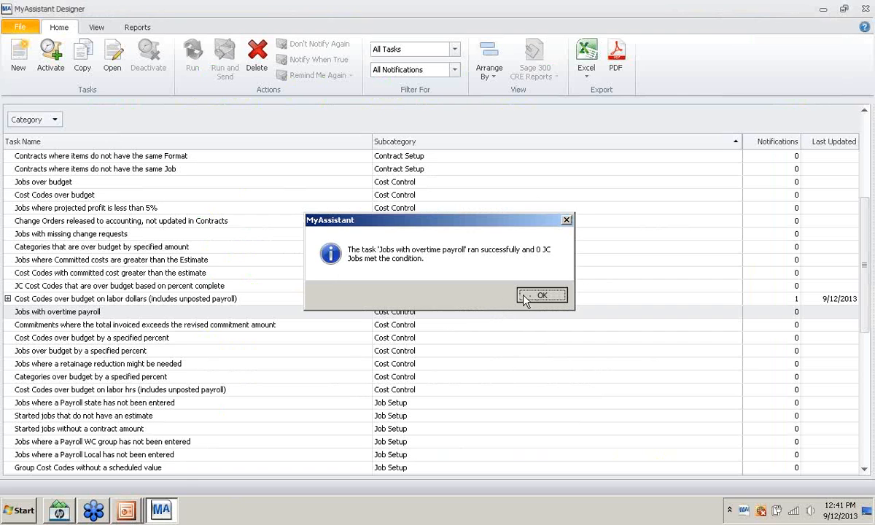
left_click(524, 299)
key("alt+Tab")
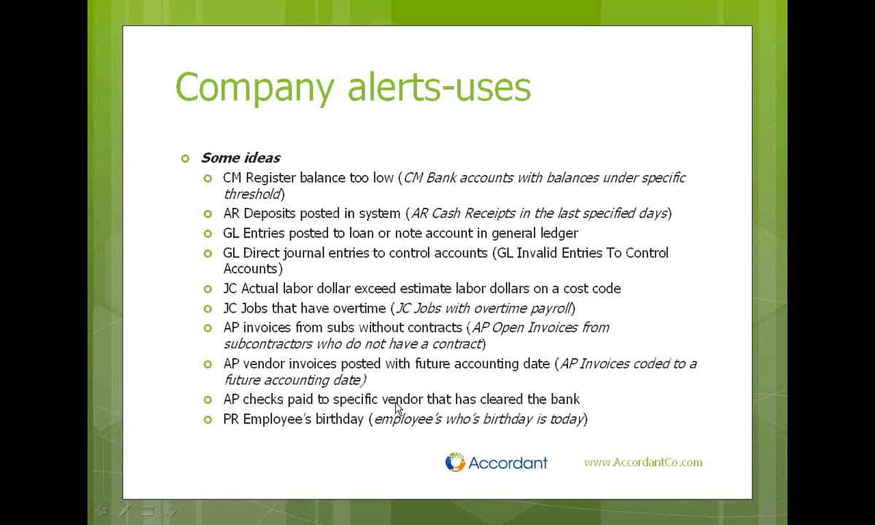
key("alt+Tab")
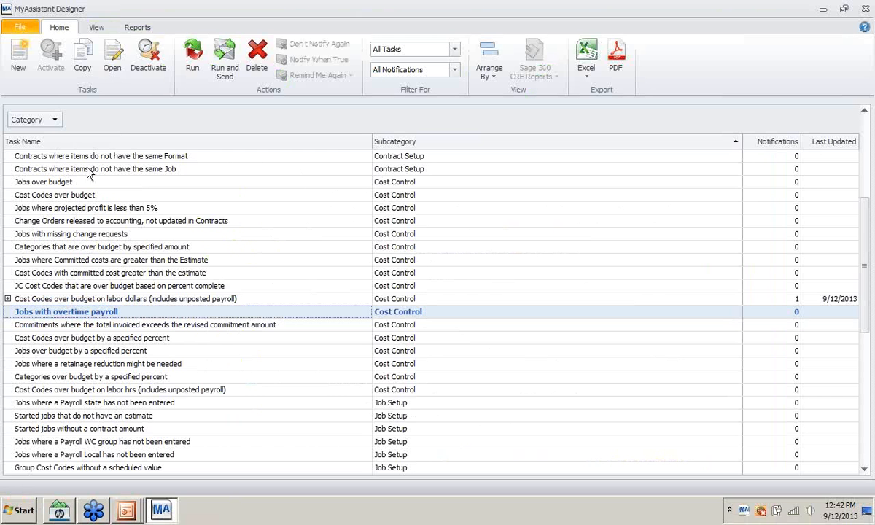
- Create a new task named 'CM Checks to specific vendor that cleared'
left_click(19, 28)
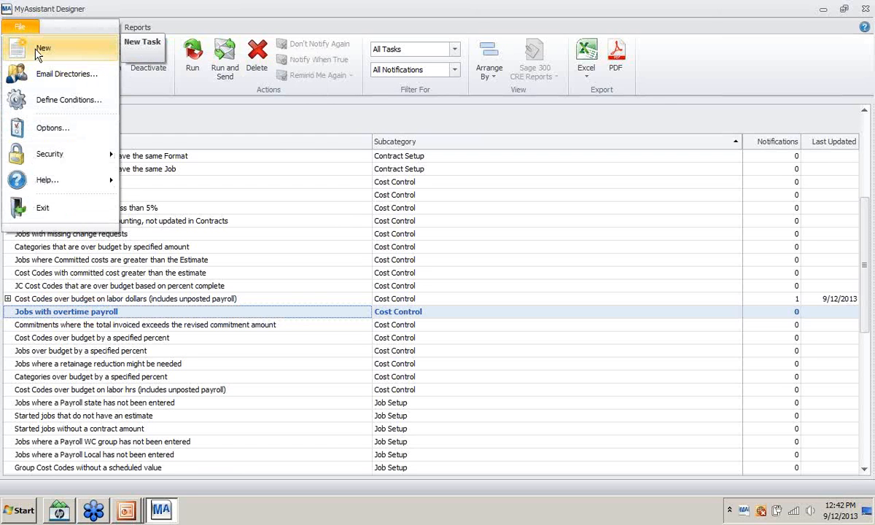
left_click(35, 50)
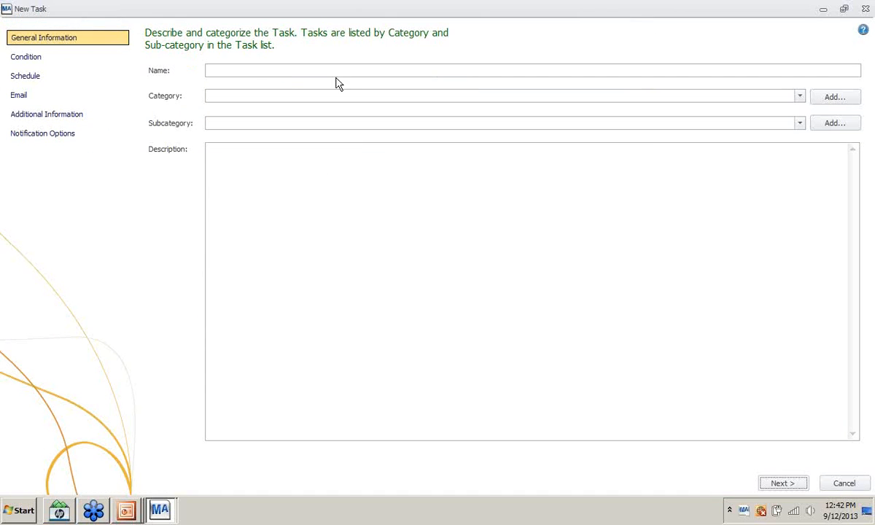
left_click(271, 70)
type("C")
key("BackSpace")
key("BackSpace")
key("BackSpace")
type("hec")
type("A")
type("CMIC")
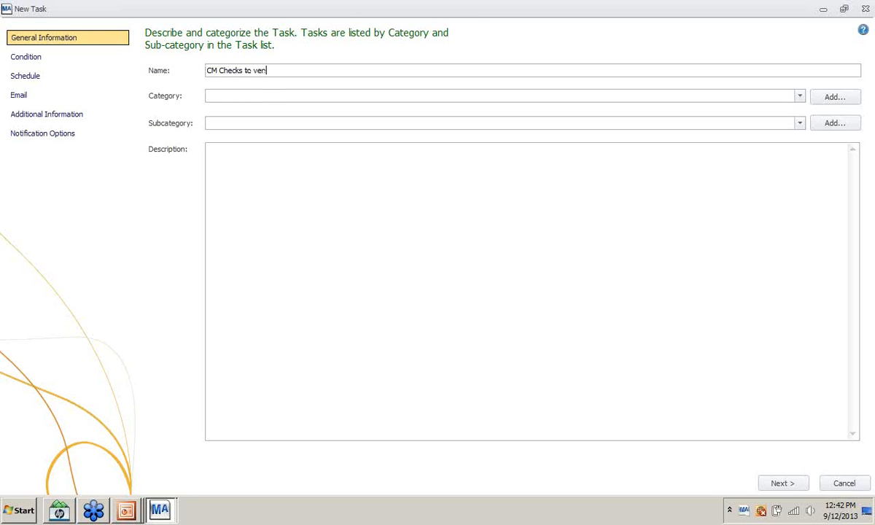
key("BackSpace")
key("BackSpace")
key("BackSpace")
type("specific vendor that cleared")
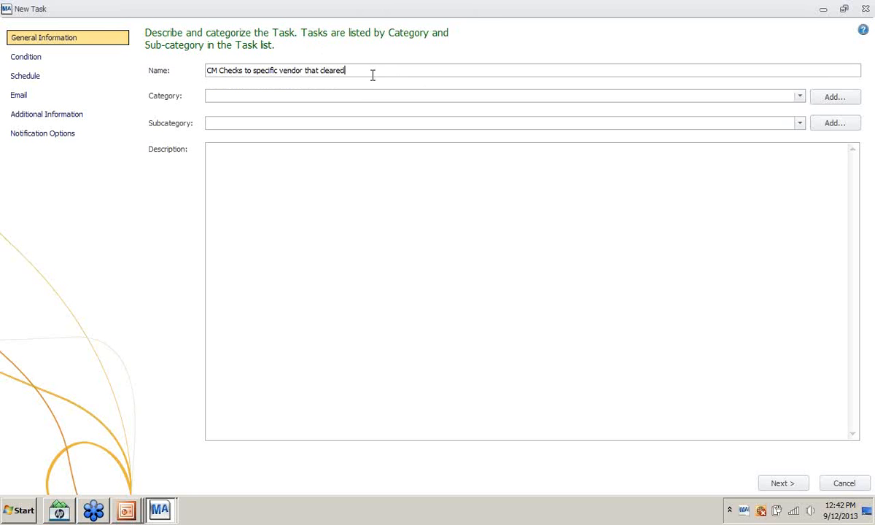
key("Tab")
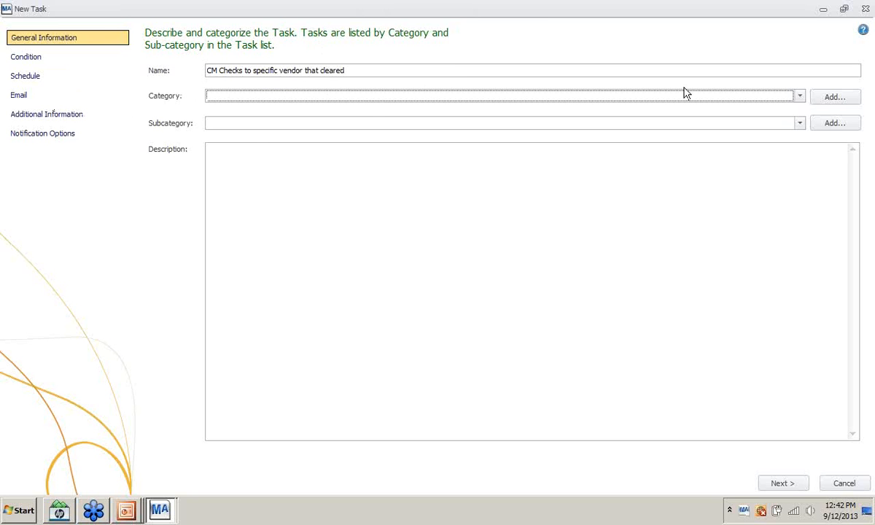
- File the new task under Cash Management > Bank Activity
left_click(801, 97)
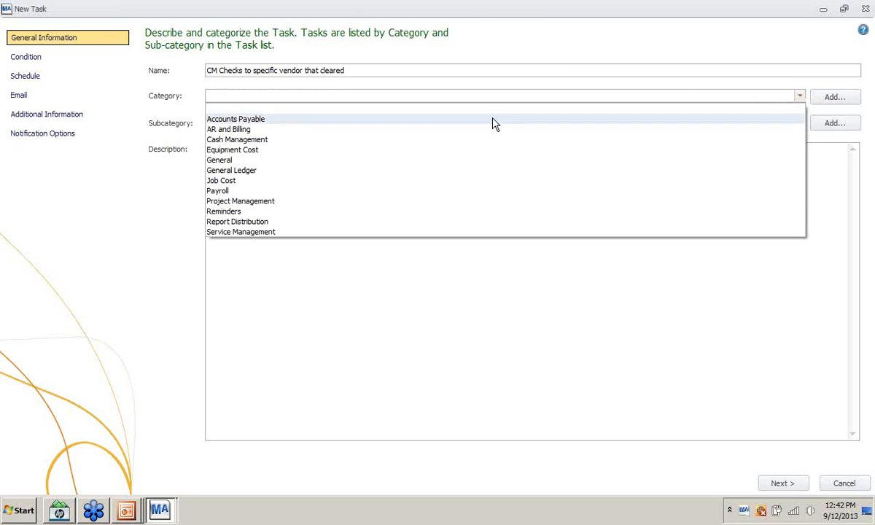
left_click(255, 143)
left_click(312, 125)
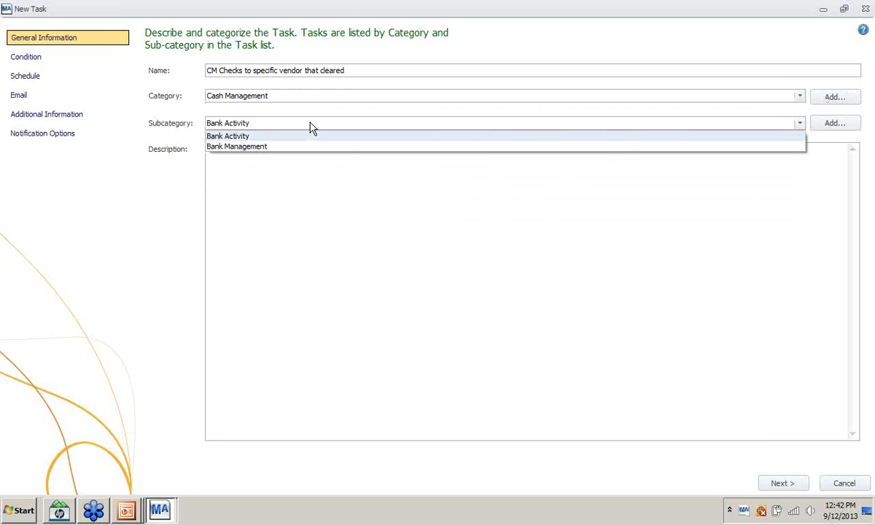
left_click(295, 135)
left_click(236, 146)
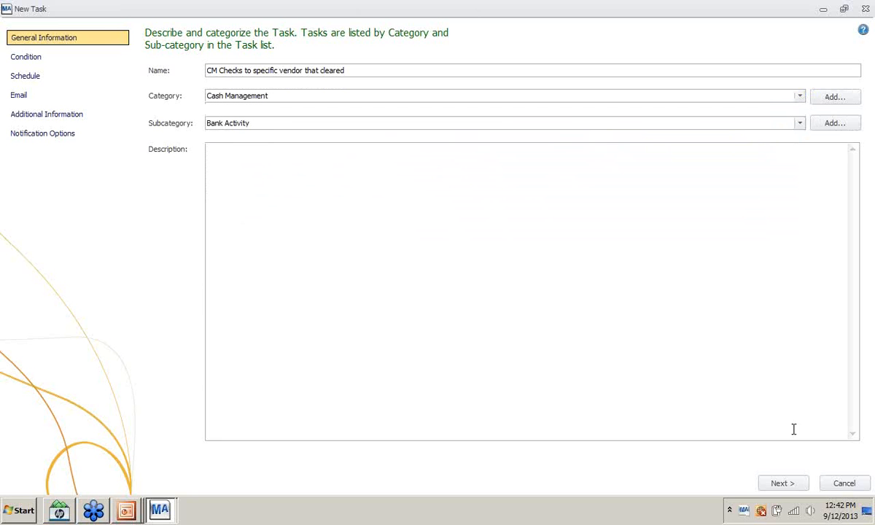
left_click(789, 483)
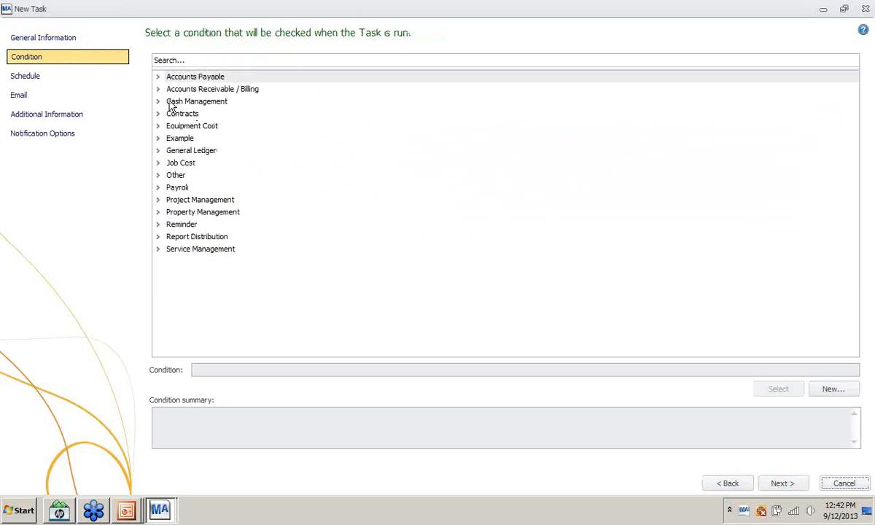
- Use the CM Checks Paid To Specific Vendor That Cleared condition and keep the default schedule
left_click(158, 101)
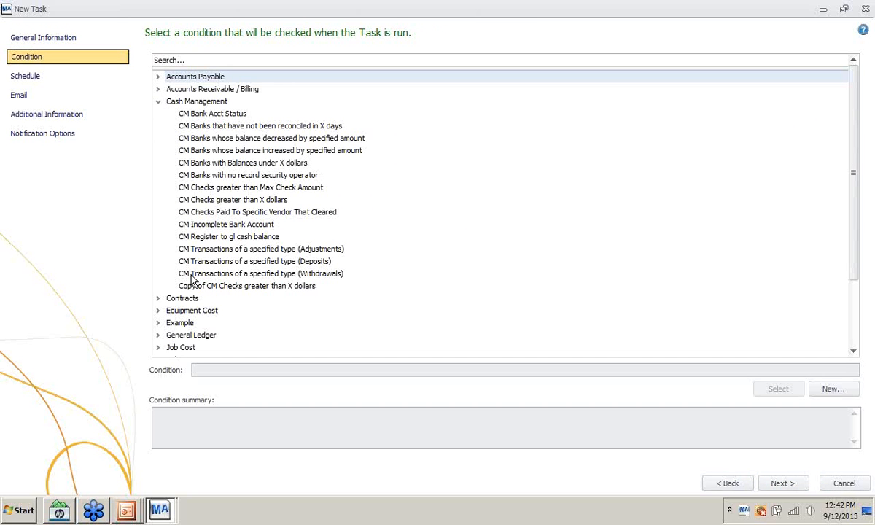
left_click(237, 213)
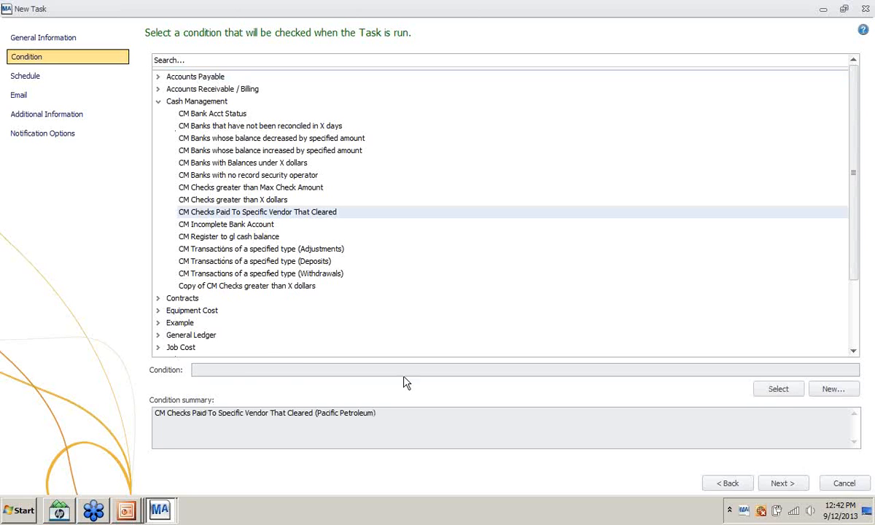
left_click(778, 388)
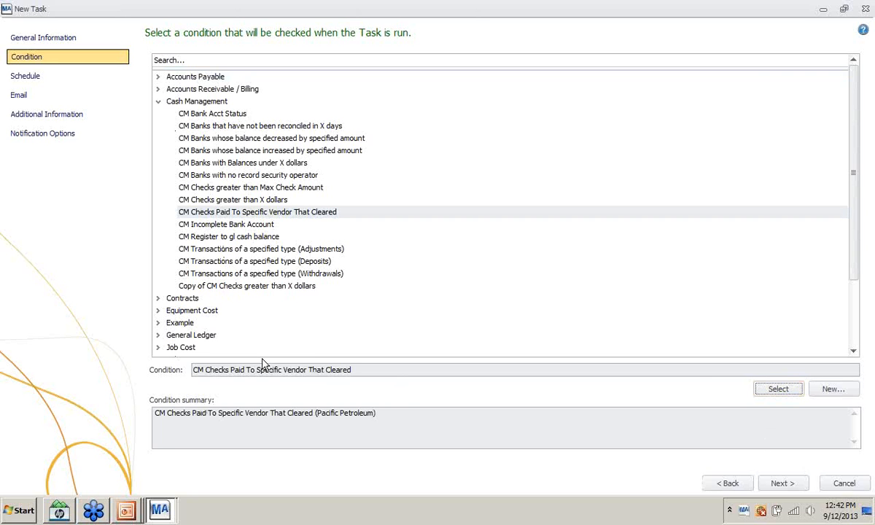
left_click(787, 483)
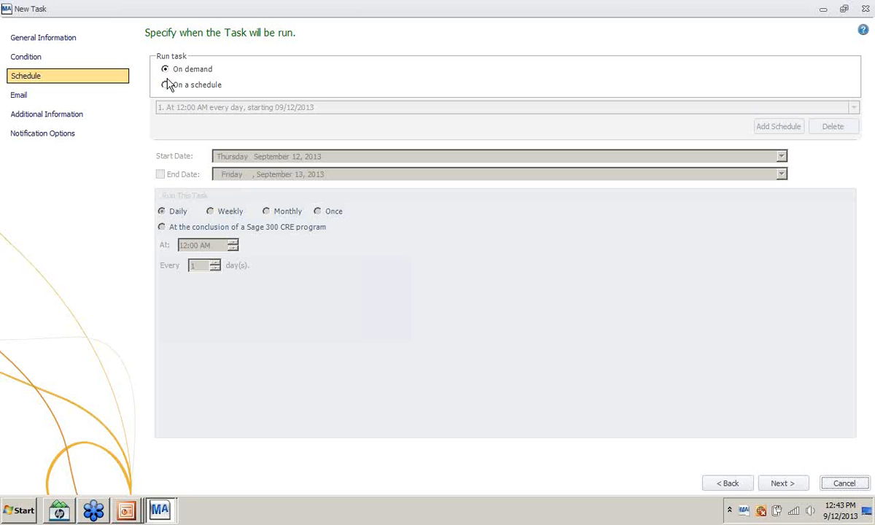
left_click(780, 484)
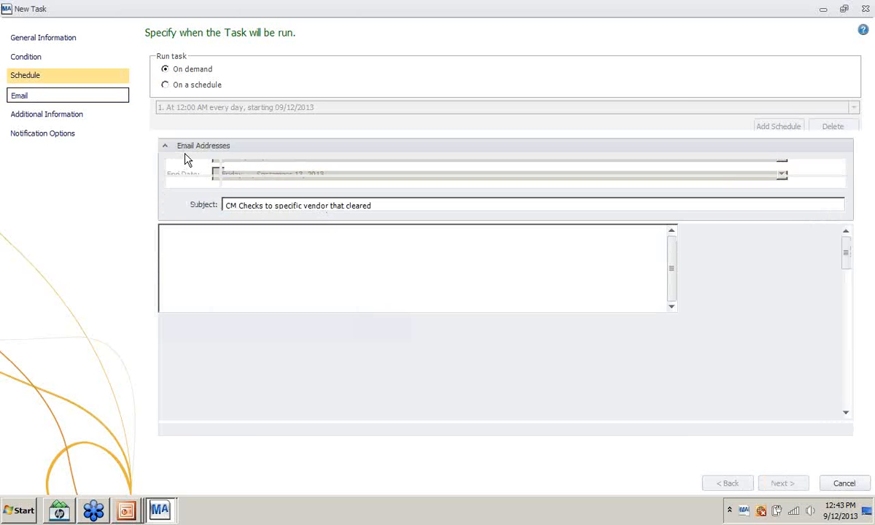
- Enter the alert recipient's e-mail address and browse the CM Transaction (Current) fields
left_click(234, 167)
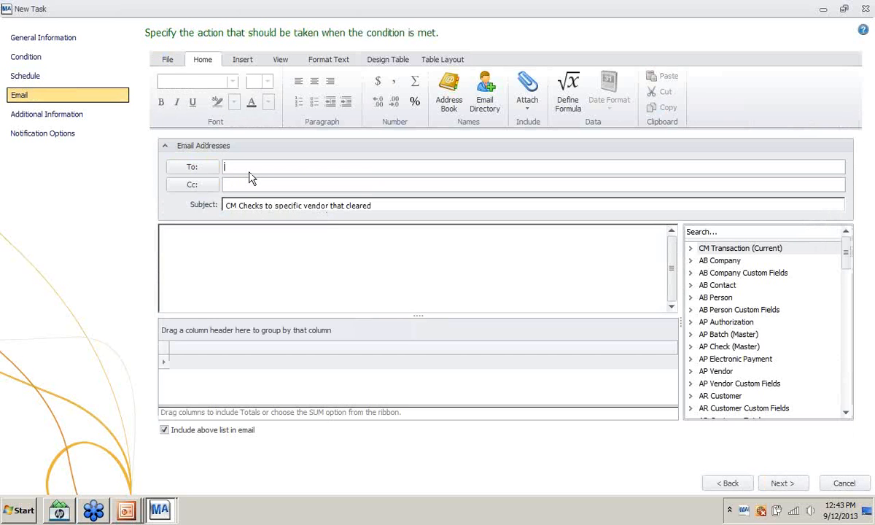
left_click(246, 253)
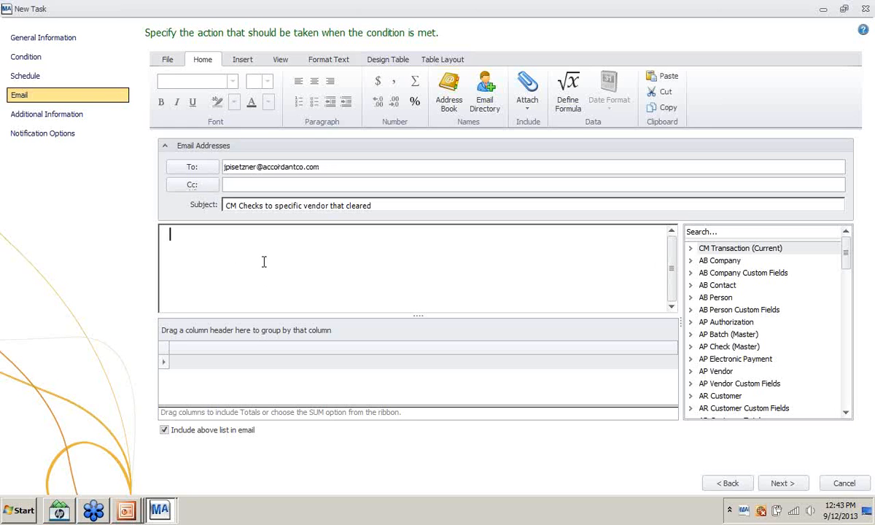
double_click(734, 249)
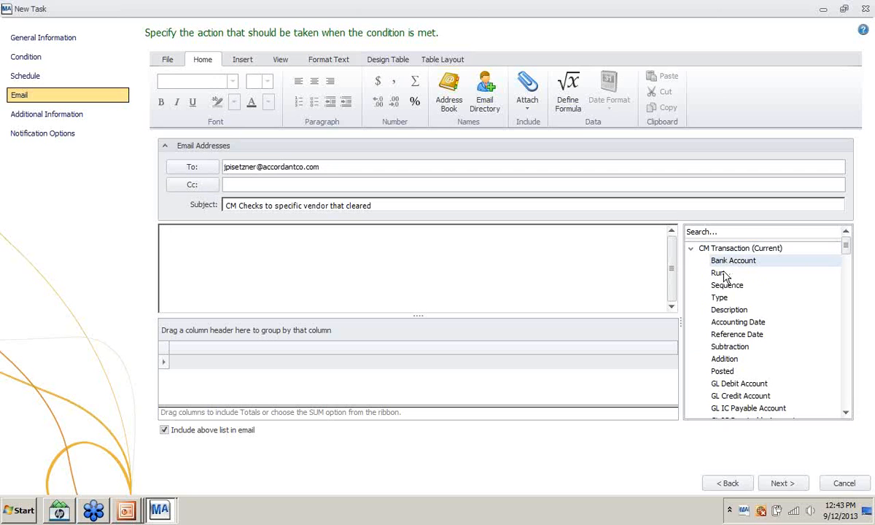
left_click(690, 249)
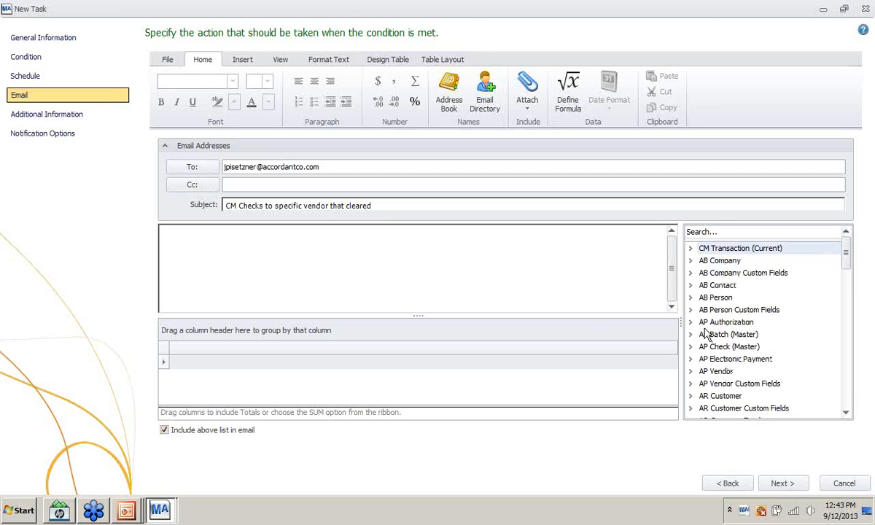
left_click(690, 248)
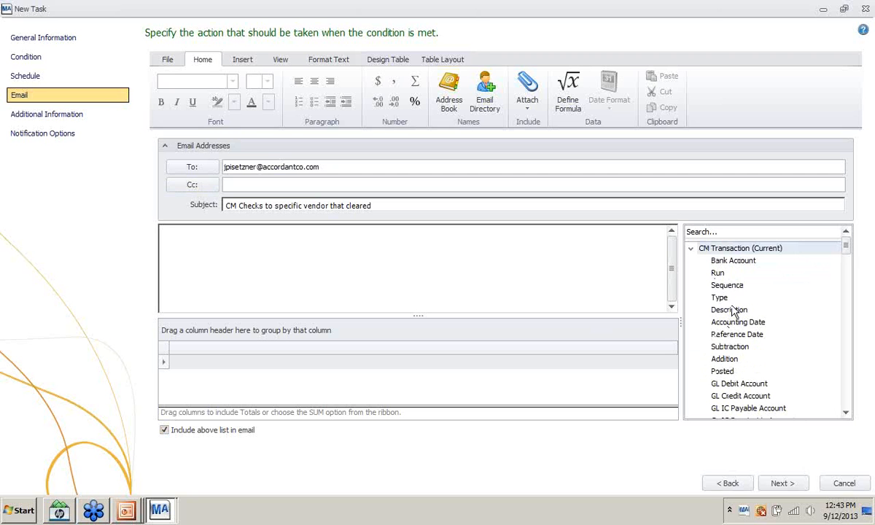
scroll(727, 288, "down", 2)
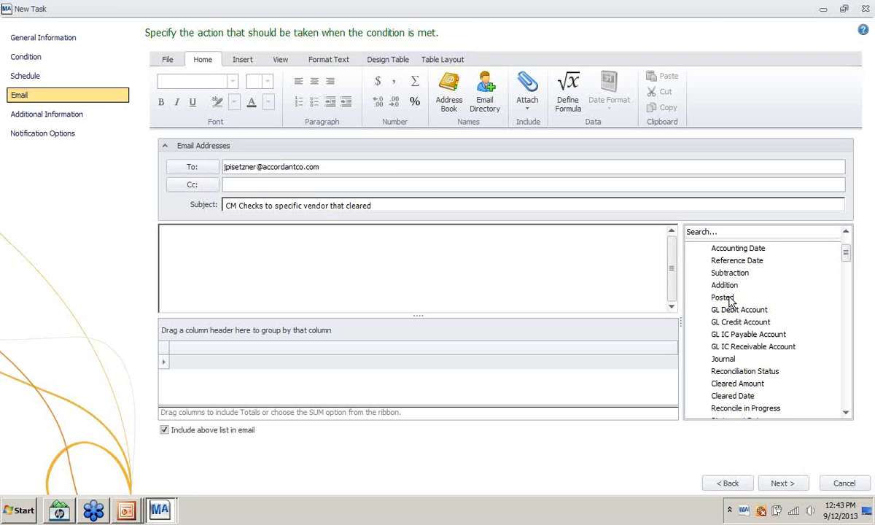
scroll(729, 299, "up", 2)
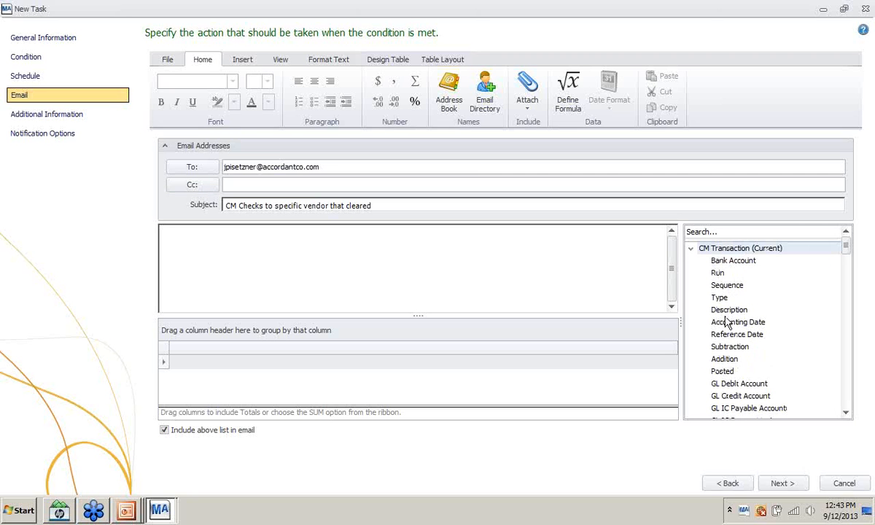
scroll(728, 293, "down", 1)
scroll(731, 293, "down", 1)
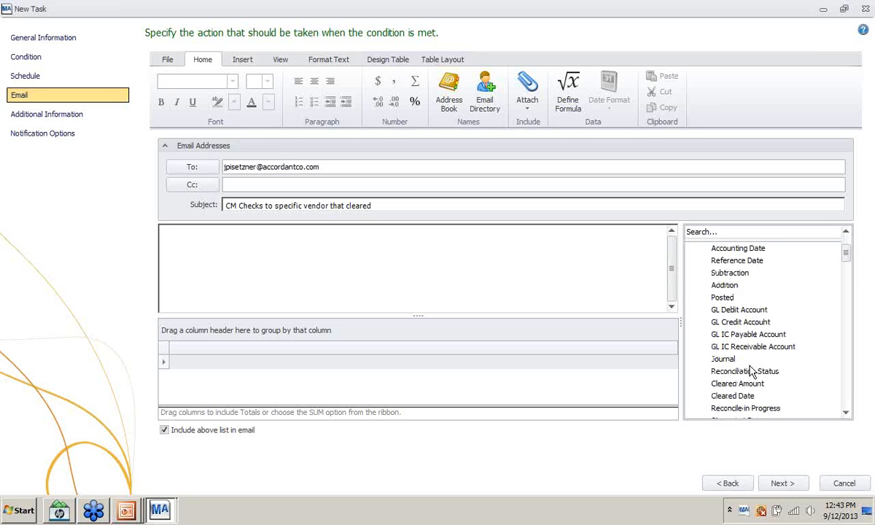
- Finish the task without adding message fields and decline running it now
left_click(778, 483)
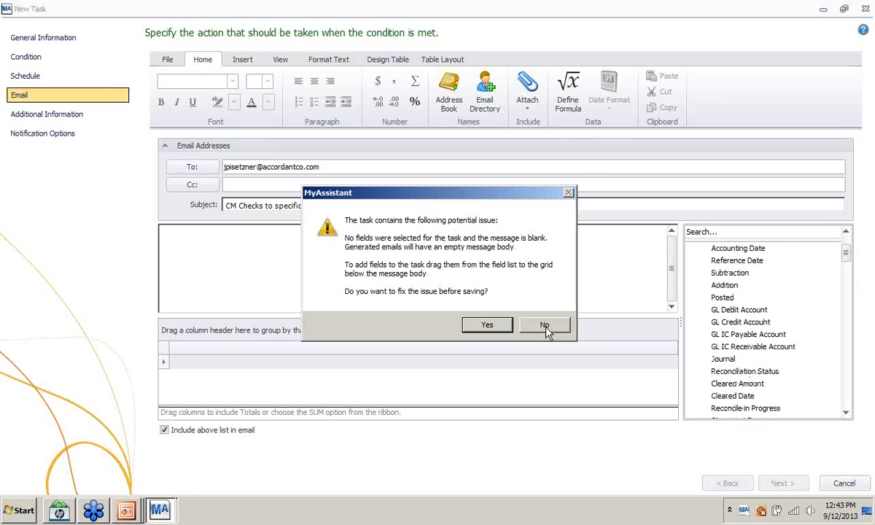
left_click(545, 326)
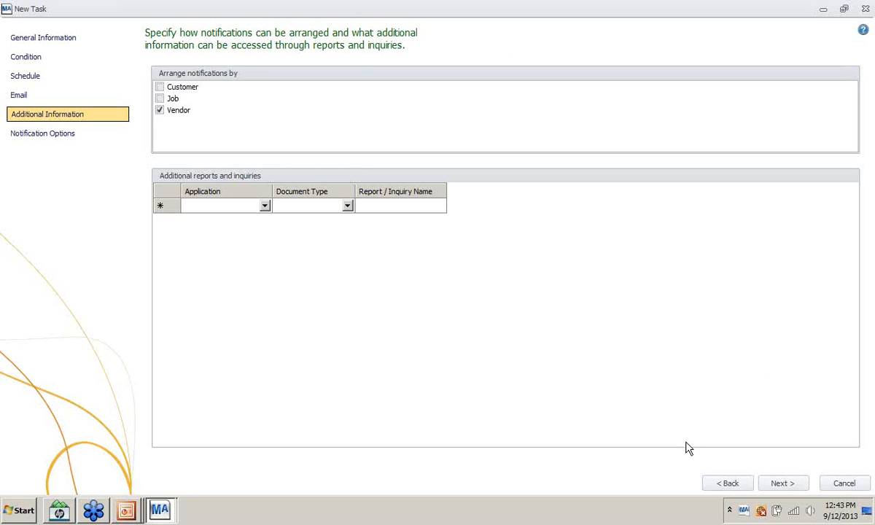
left_click(783, 483)
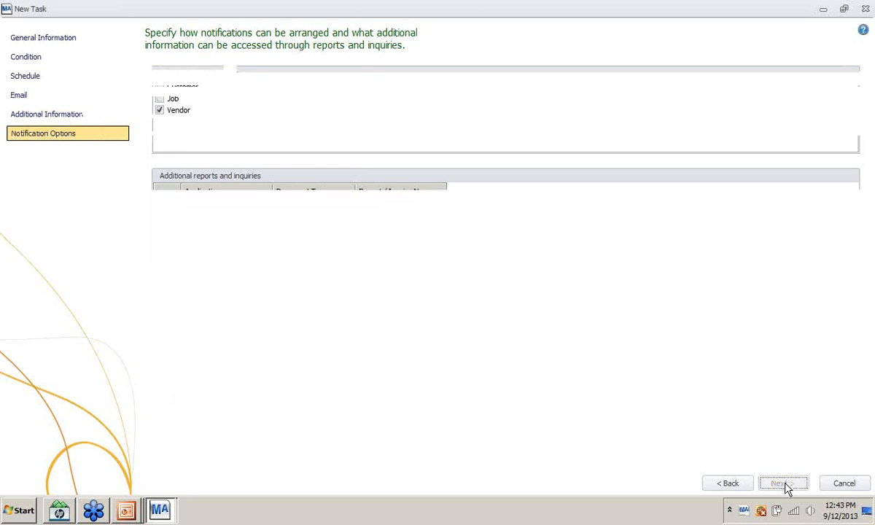
left_click(782, 484)
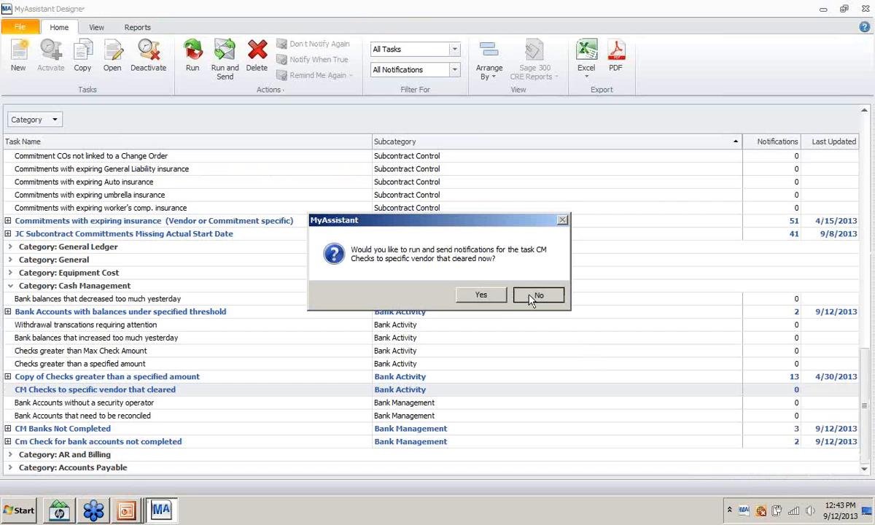
left_click(531, 295)
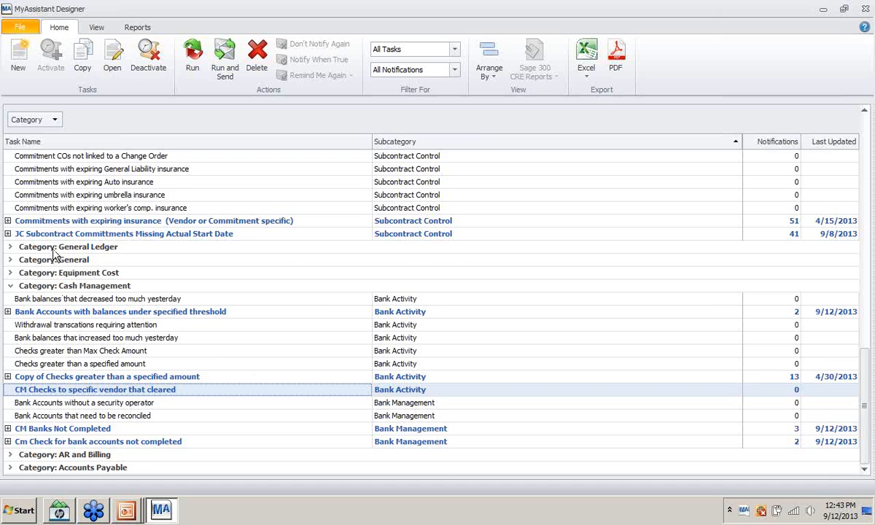
- Collapse Job Cost, then briefly expand the bank-balance and Copy of Checks task results
scroll(58, 263, "up", 4)
scroll(82, 275, "up", 6)
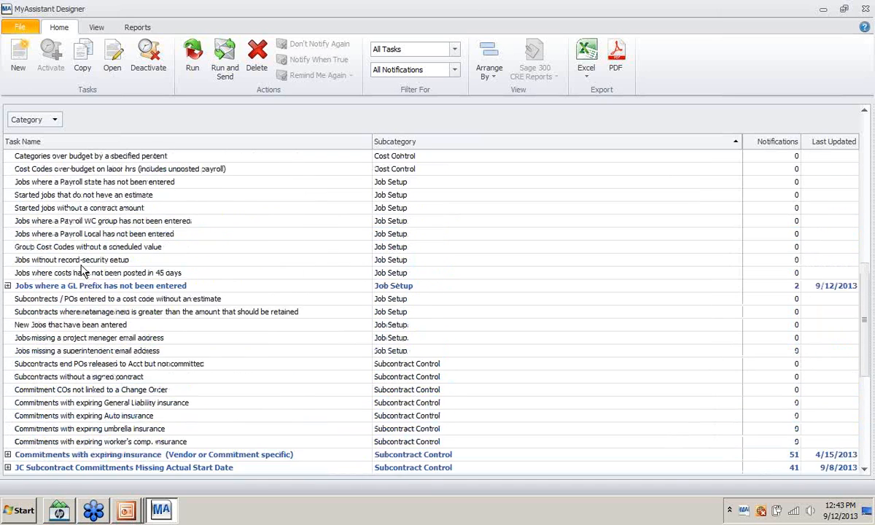
scroll(77, 284, "down", 3)
scroll(77, 284, "up", 10)
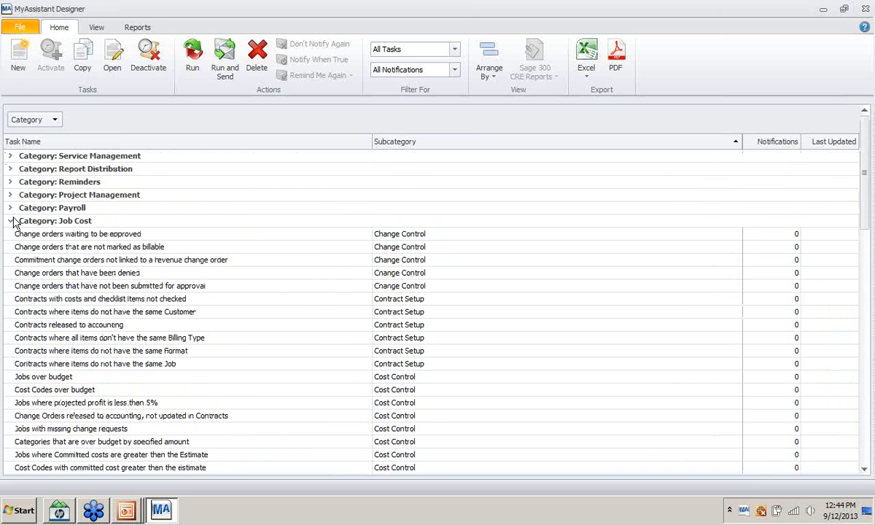
left_click(12, 220)
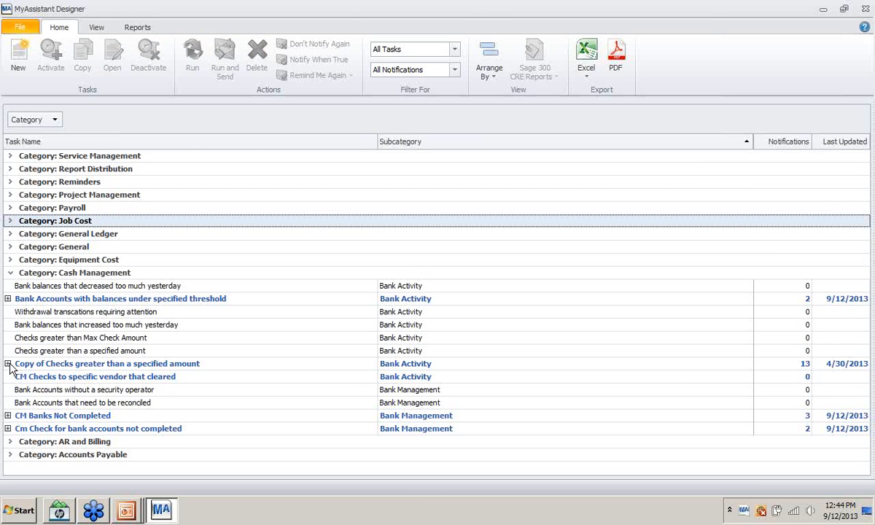
left_click(7, 298)
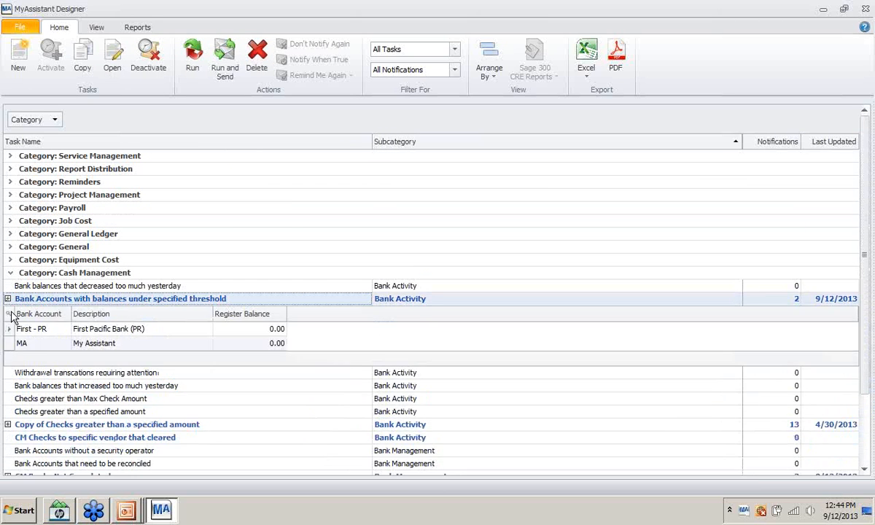
left_click(7, 298)
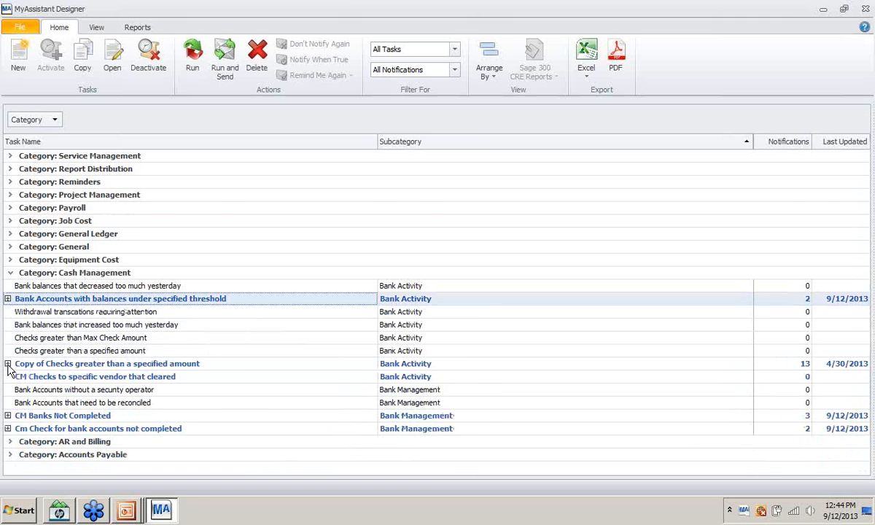
left_click(8, 363)
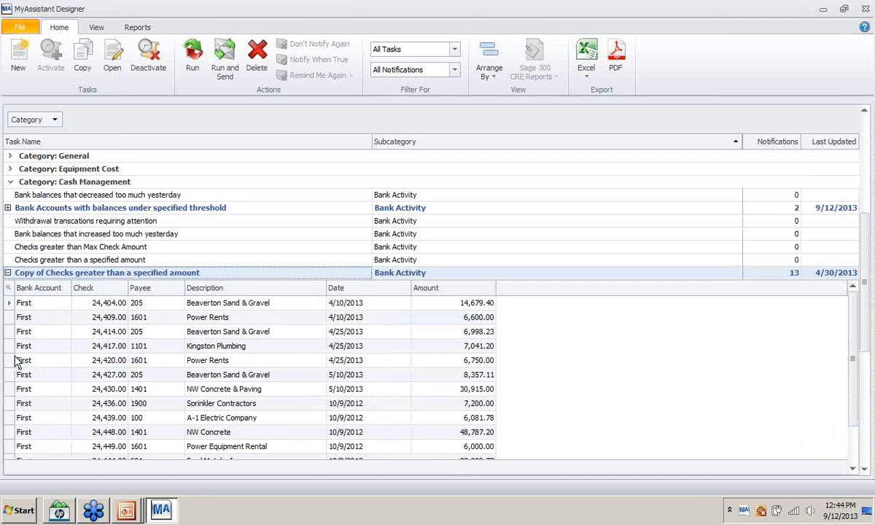
left_click(7, 273)
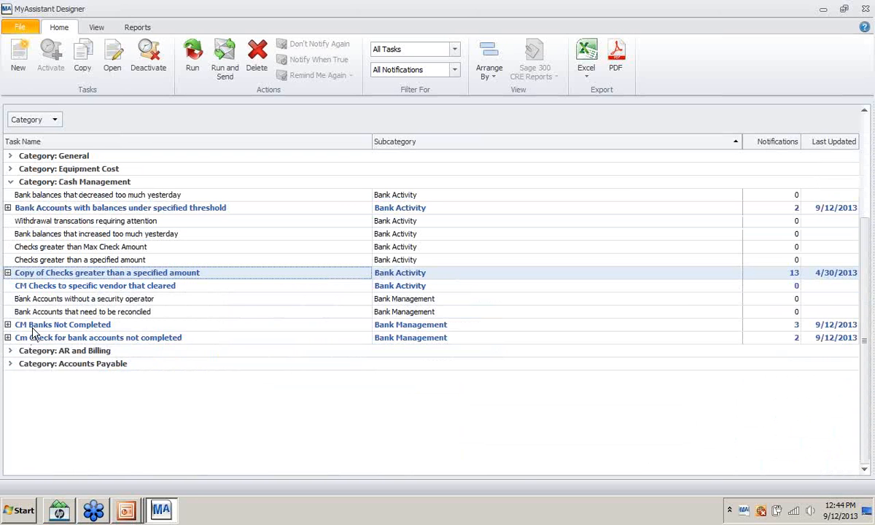
- Run and send CM Checks to specific vendor that cleared, yielding 3 notifications, then collapse its details
right_click(45, 288)
mouse_move(81, 291)
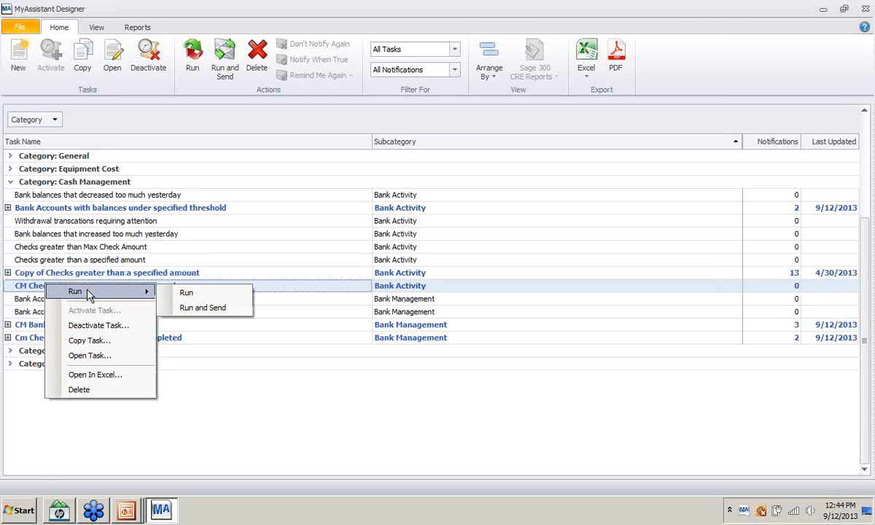
left_click(192, 307)
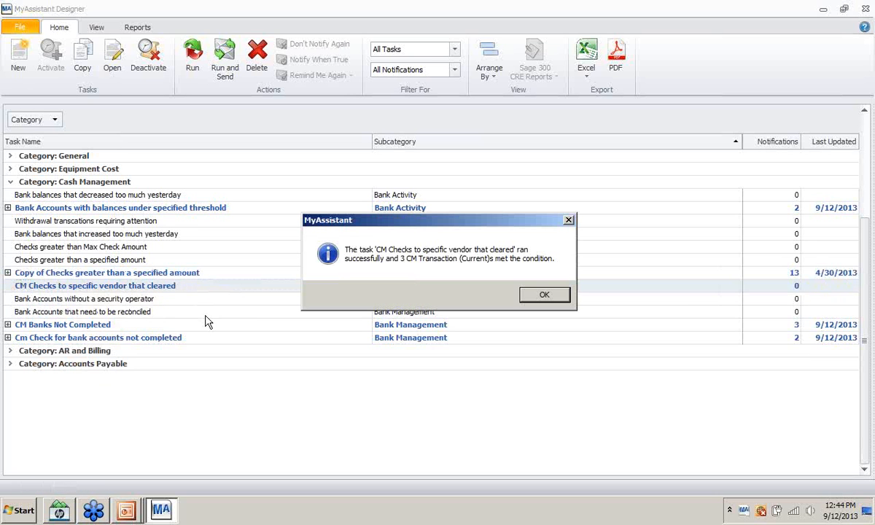
left_click(552, 294)
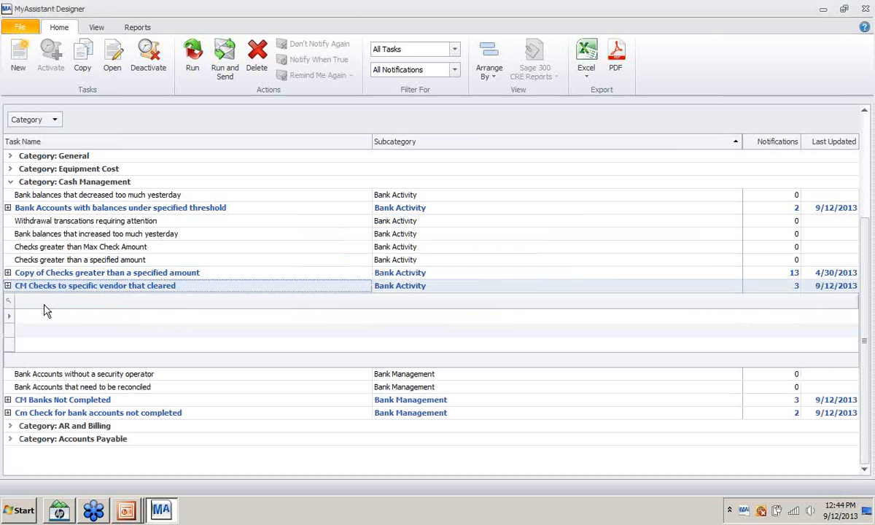
left_click(8, 285)
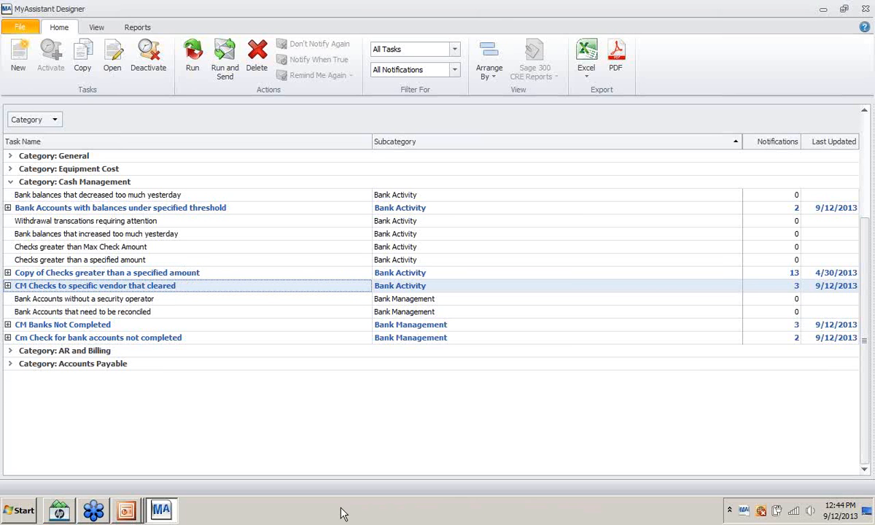
- Present the Company alerts-uses slide, step back one slide, then return to the designer
left_click(125, 511)
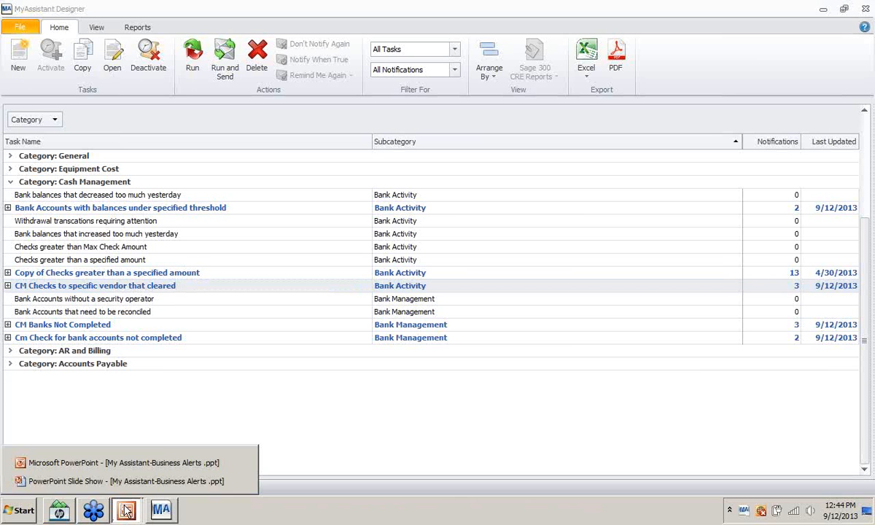
left_click(155, 462)
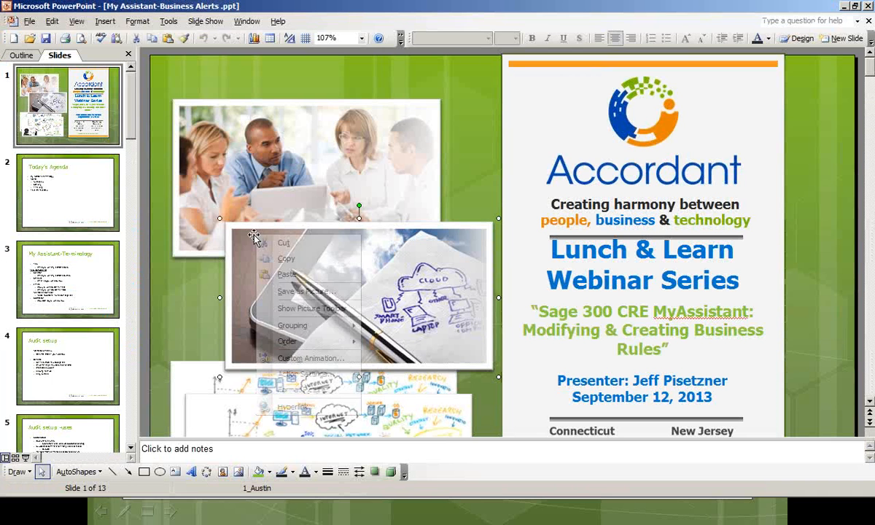
right_click(255, 237)
key("alt+Tab")
key("alt+Tab")
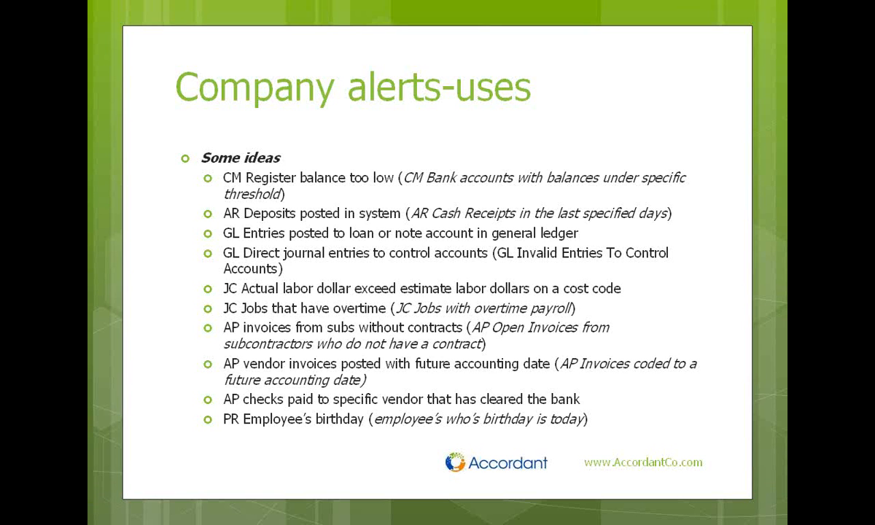
right_click(285, 224)
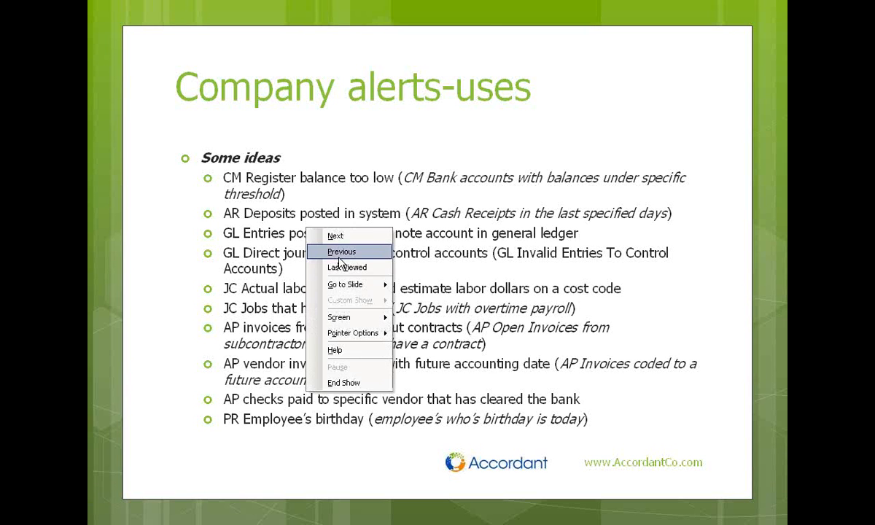
left_click(302, 249)
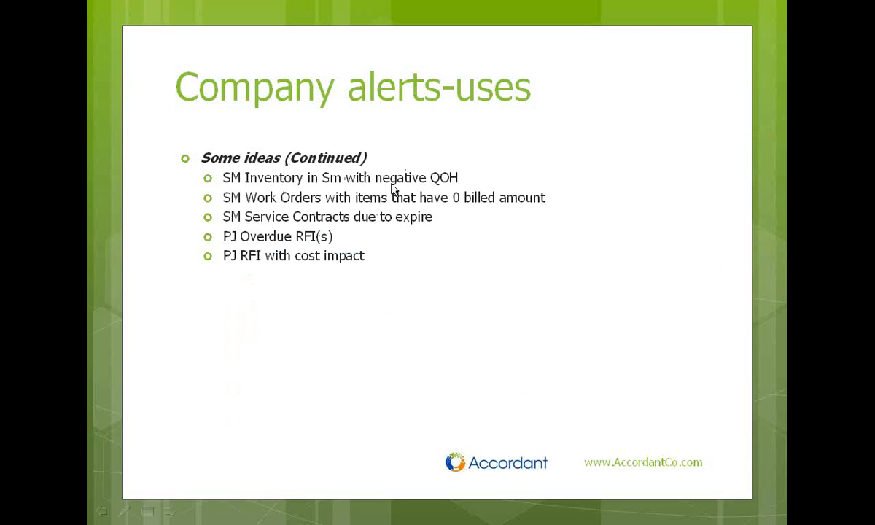
key("alt+Tab")
key("alt+Tab")
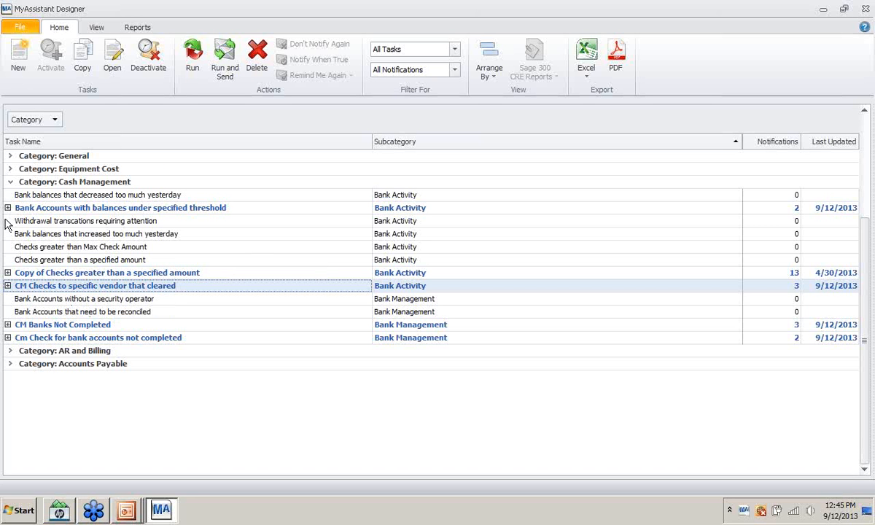
- Collapse Cash Management, expand Service Management, and open SM Negative QOH On Trucks for editing
left_click(8, 207)
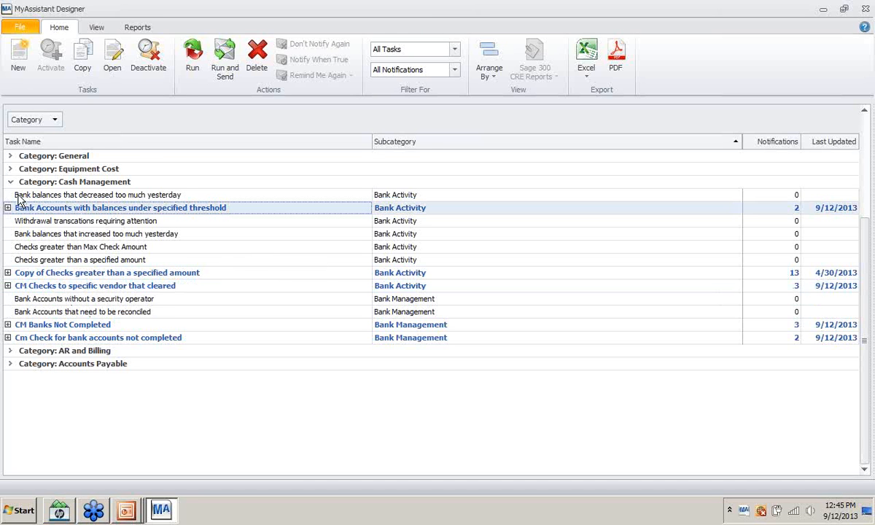
left_click(11, 183)
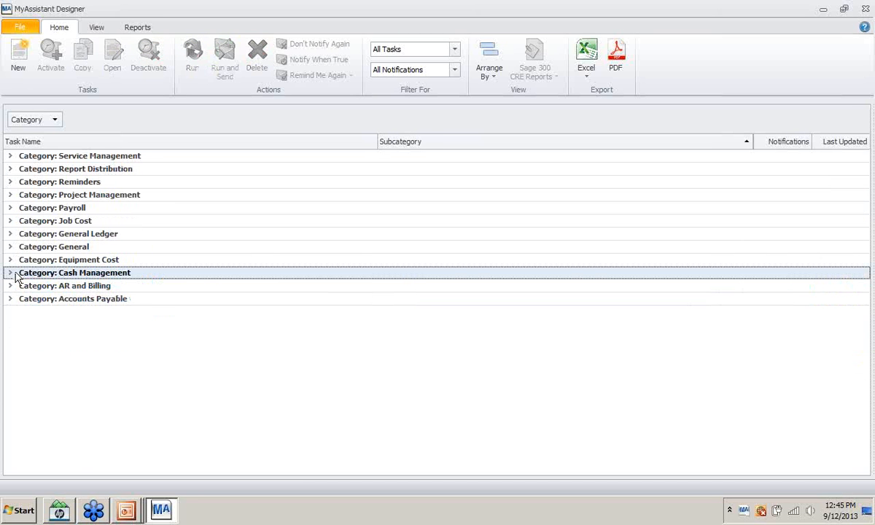
left_click(10, 156)
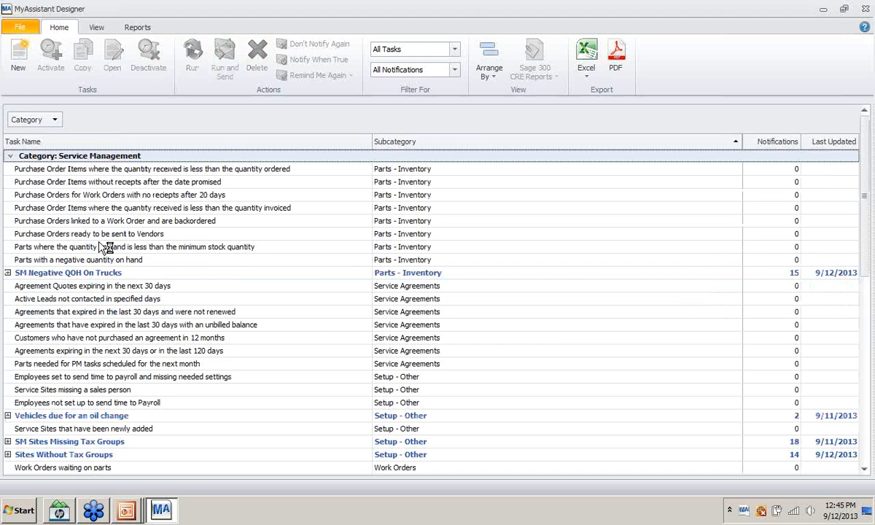
scroll(113, 250, "down", 2)
scroll(115, 244, "up", 1)
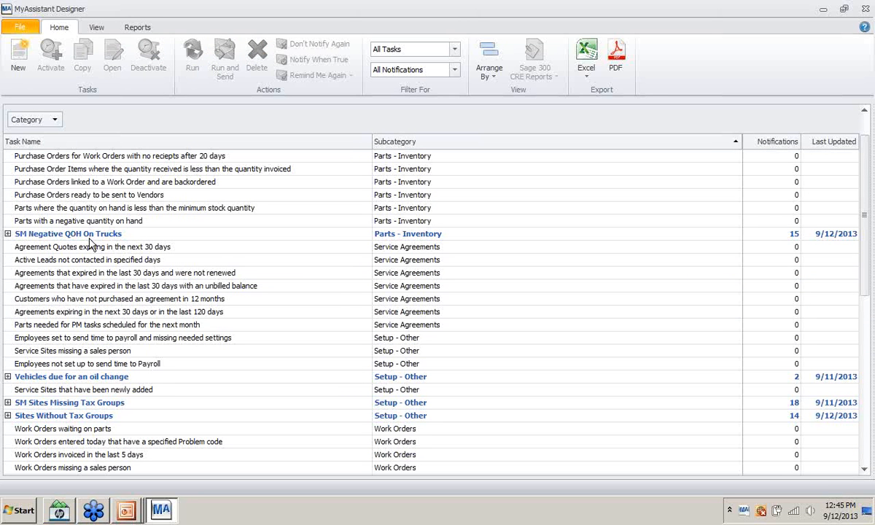
left_click(87, 232)
right_click(87, 230)
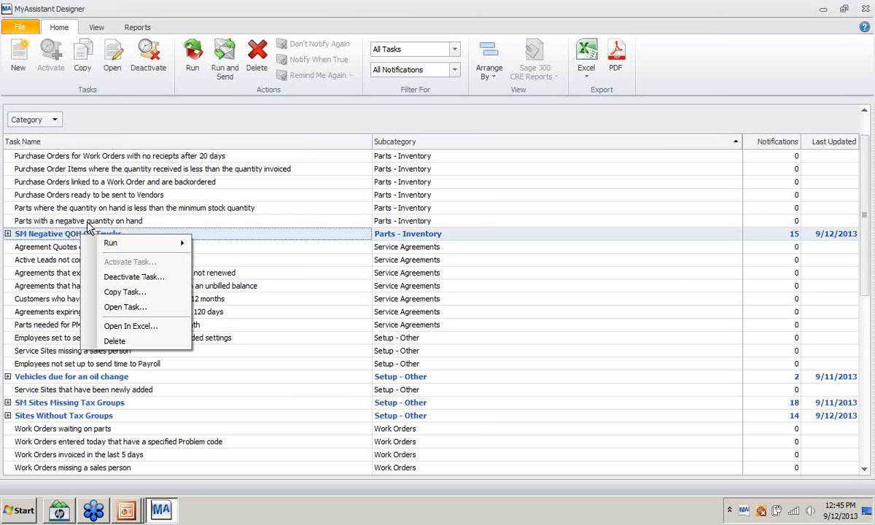
left_click(6, 236)
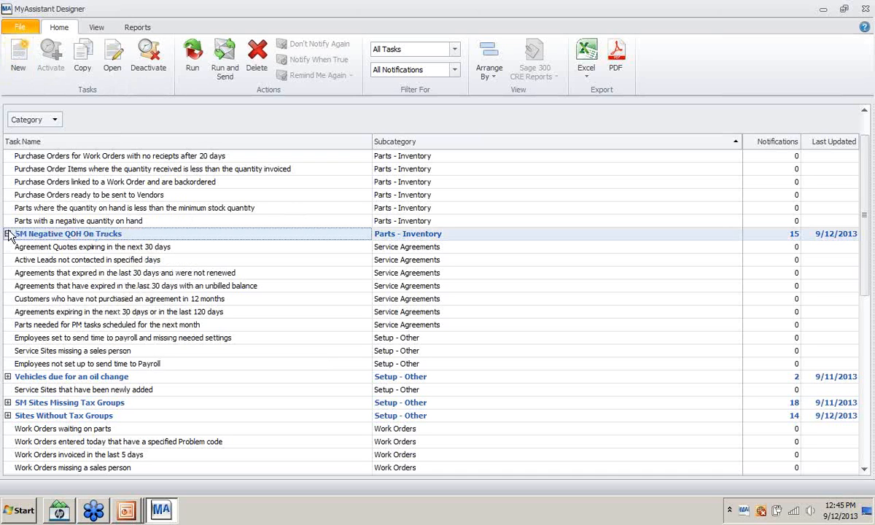
right_click(36, 233)
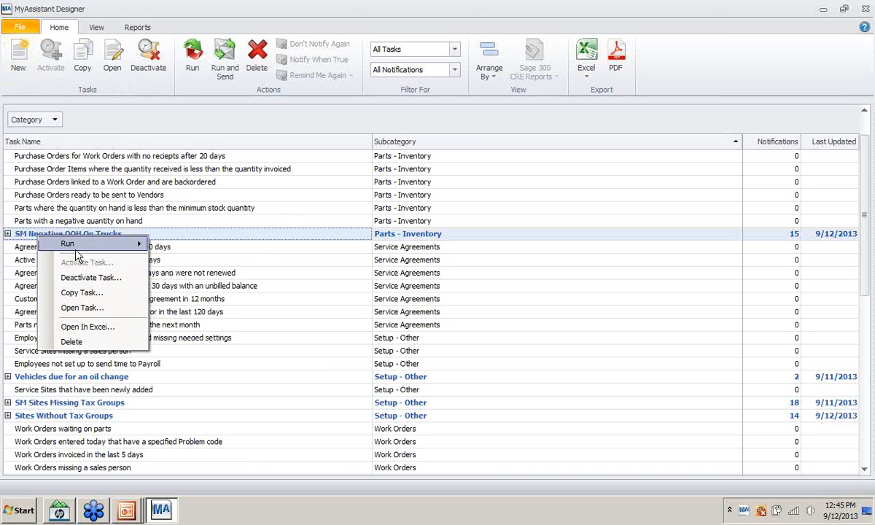
left_click(73, 293)
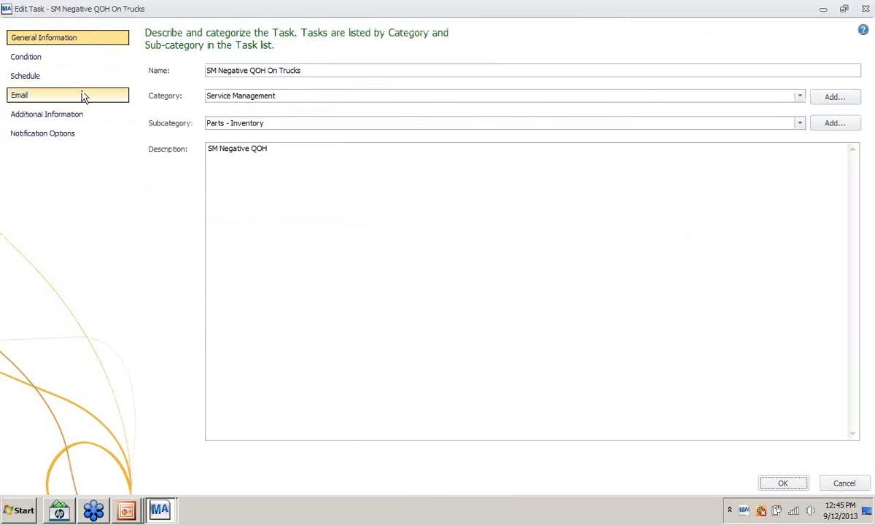
- Review the negative QOH condition and email settings, then close the editor unchanged
left_click(41, 61)
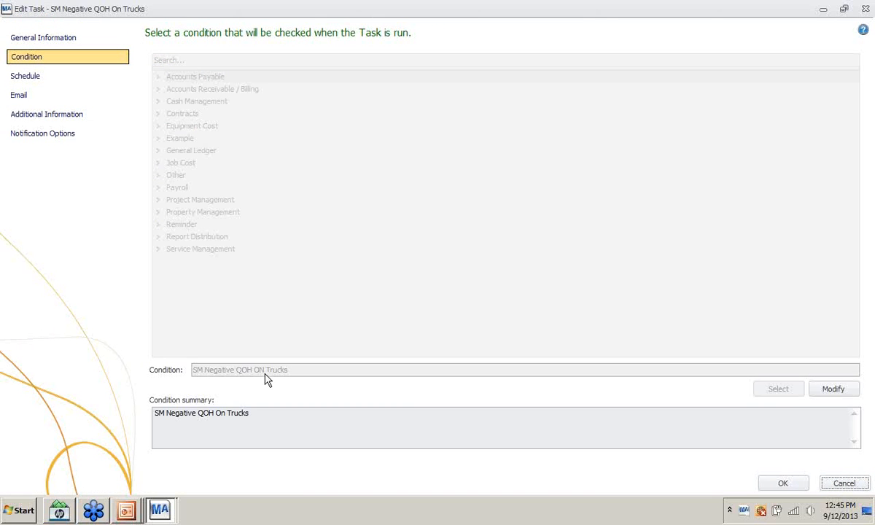
left_click(834, 390)
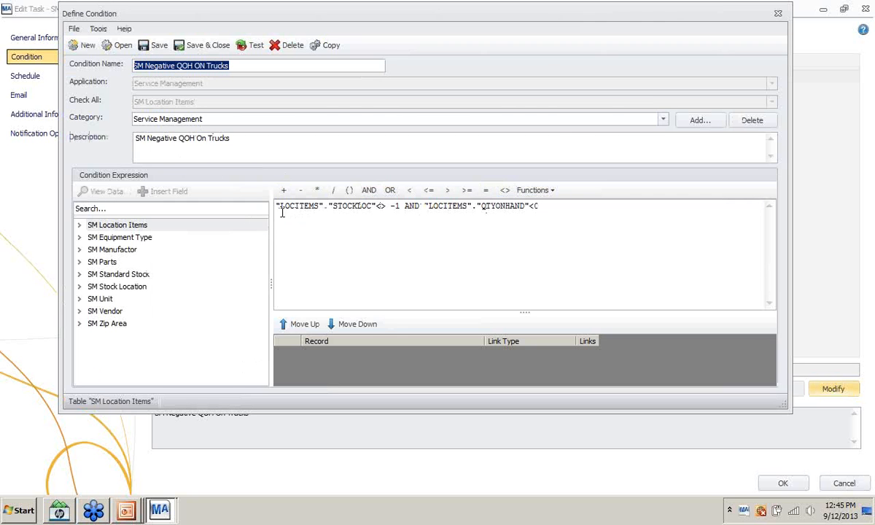
left_click(324, 225)
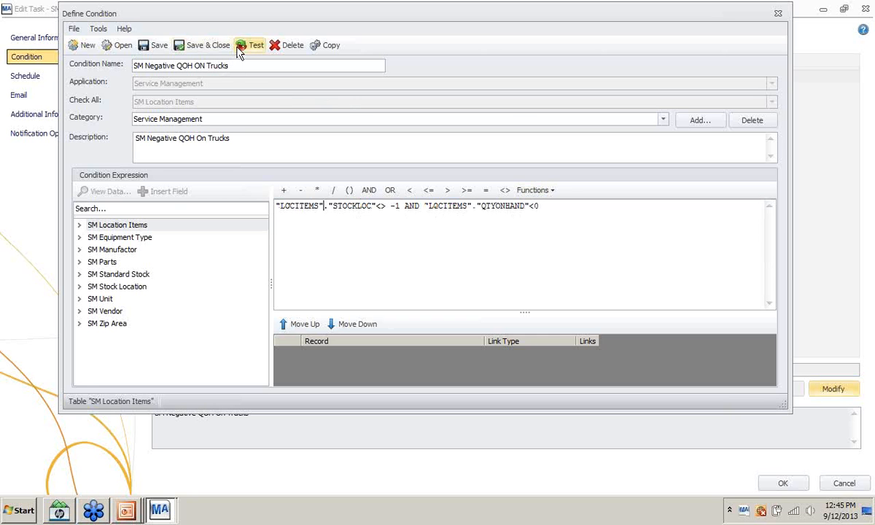
left_click(776, 13)
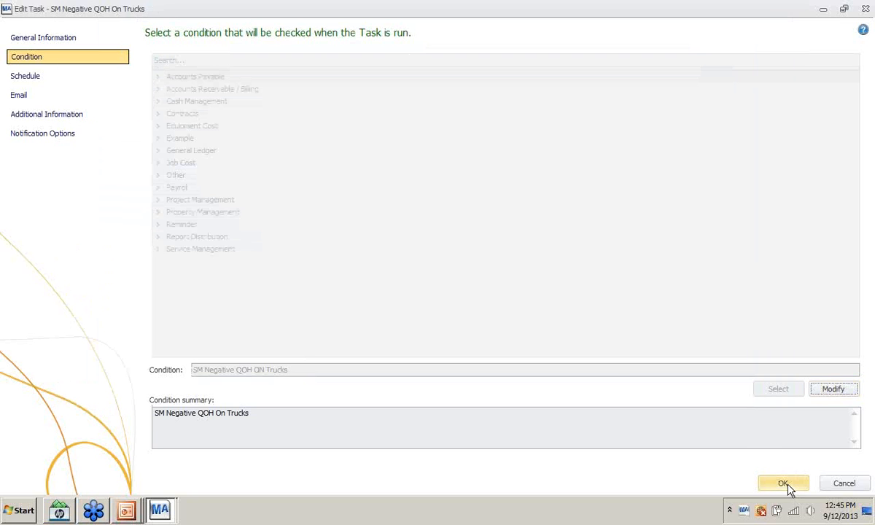
left_click(21, 98)
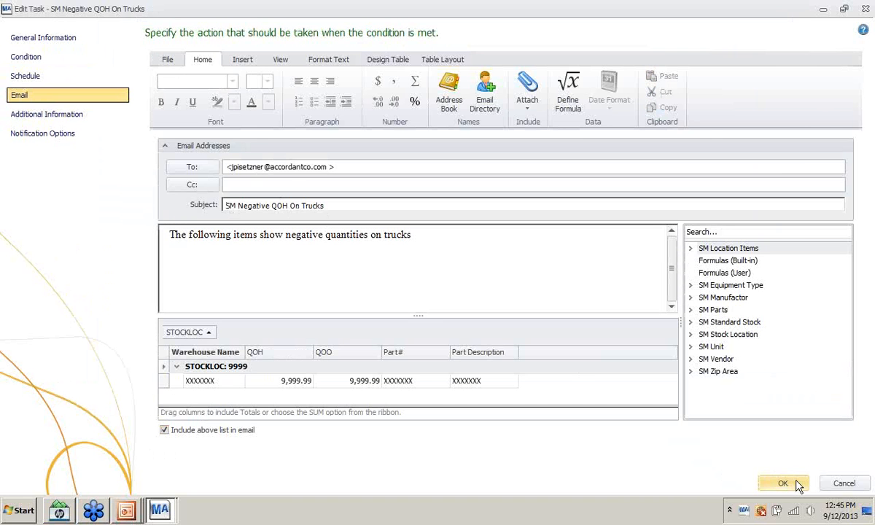
left_click(794, 485)
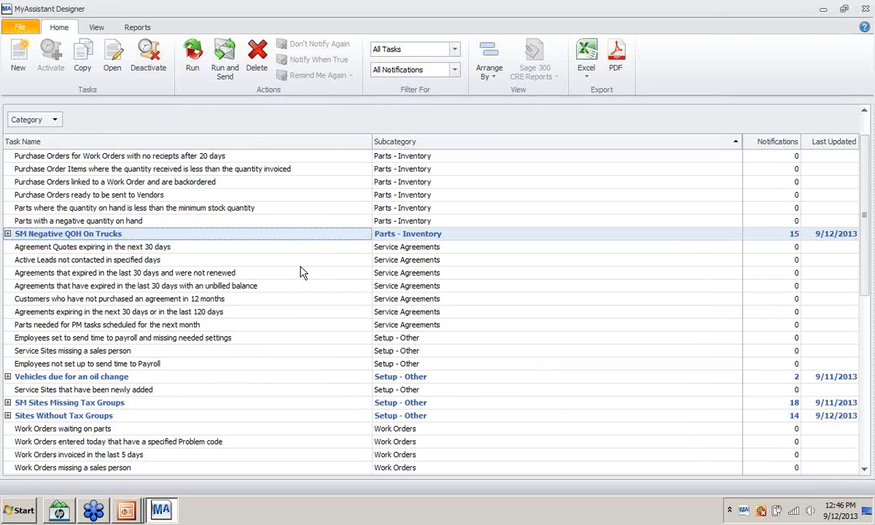
- Run and send the task, with 5 SM Location Items matching, then launch Internet Explorer
right_click(303, 236)
mouse_move(394, 251)
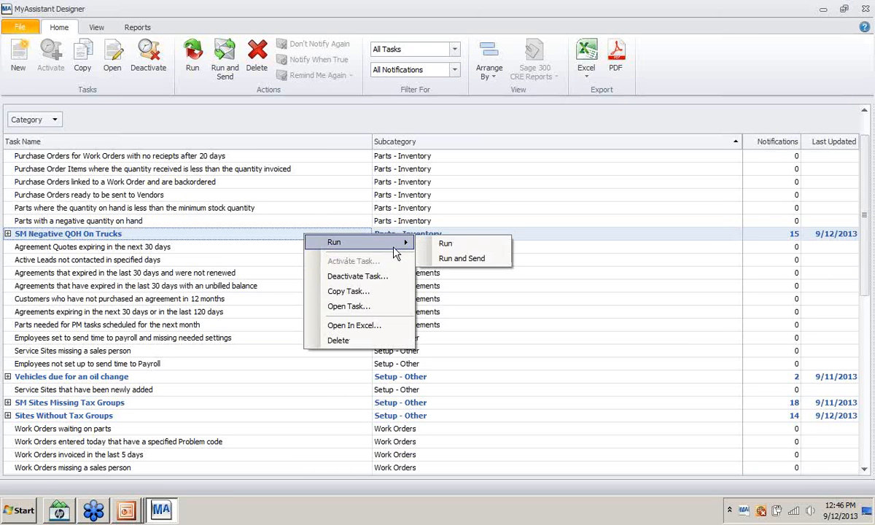
left_click(462, 258)
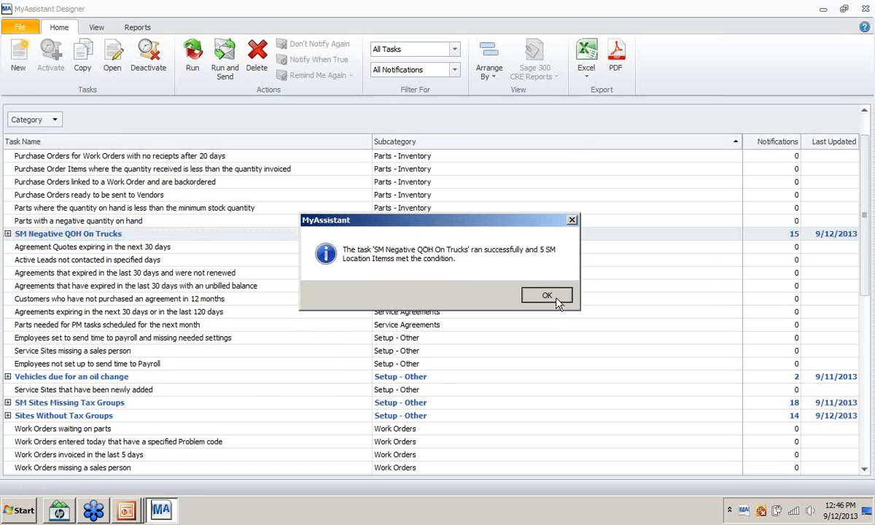
left_click(536, 293)
left_click(20, 510)
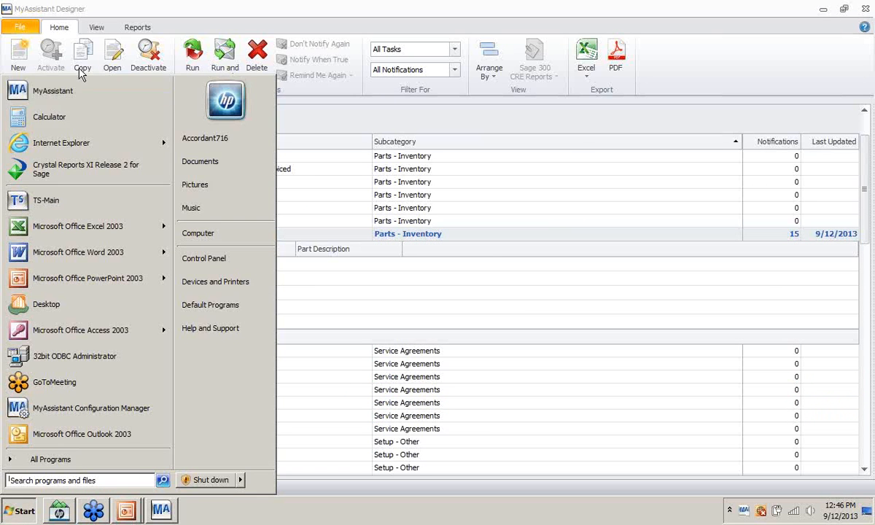
left_click(76, 136)
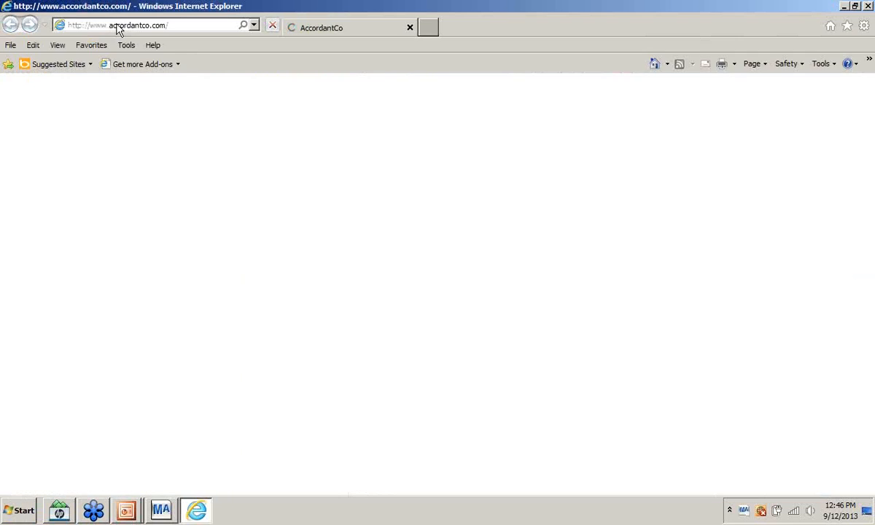
- Request the mail.accordantco.com exchange address and enter the domain user name and password
left_click(134, 26)
type("m")
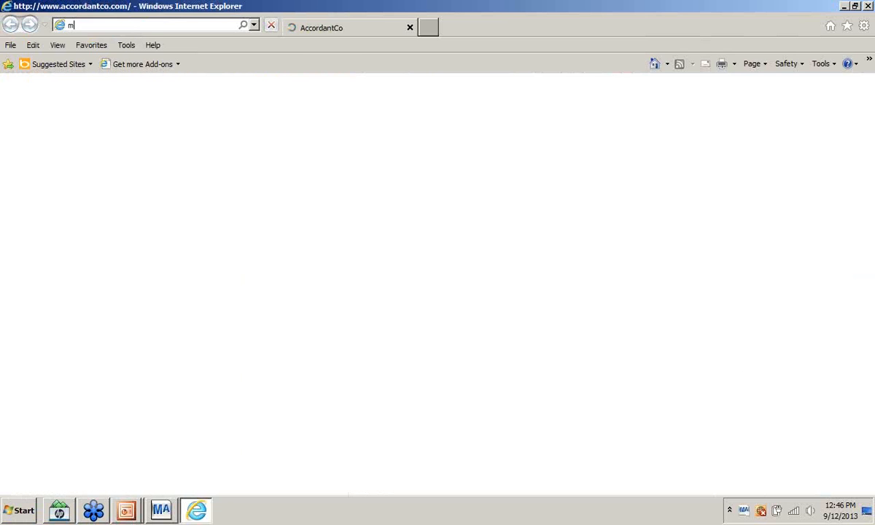
type("ail.accordantco.com/")
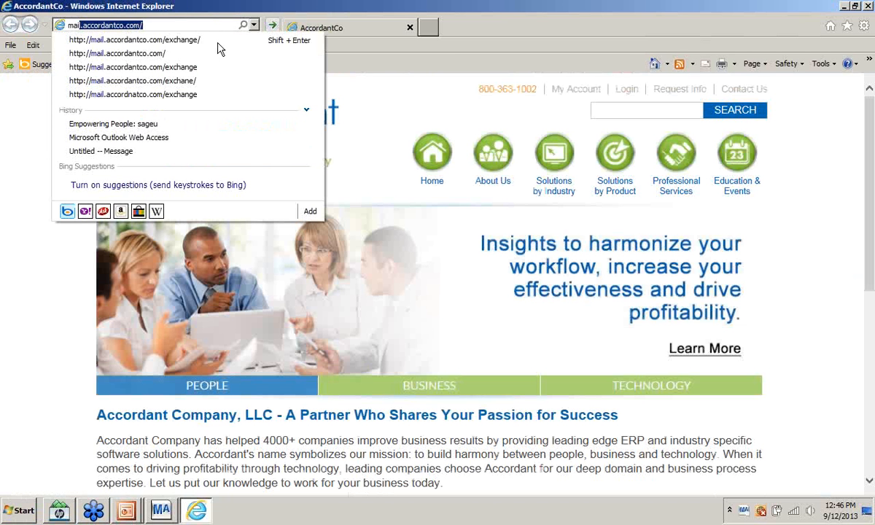
left_click(205, 41)
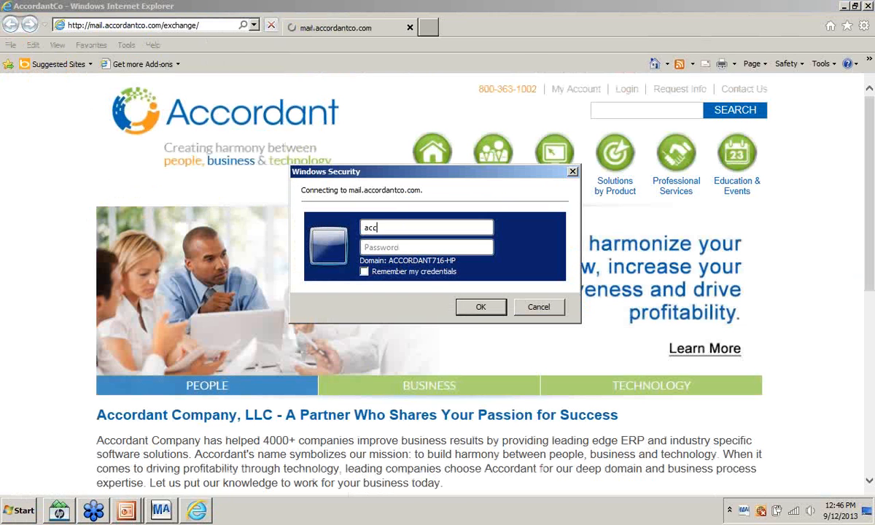
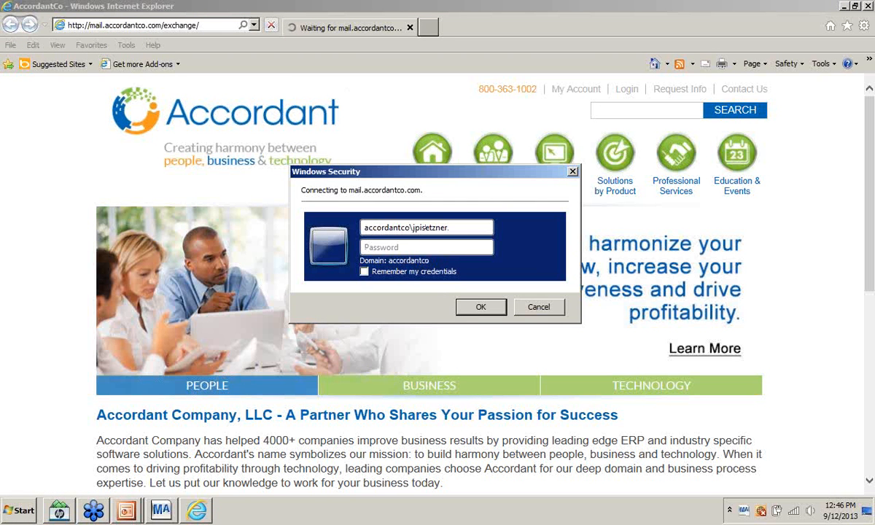
key("Tab")
type("********")
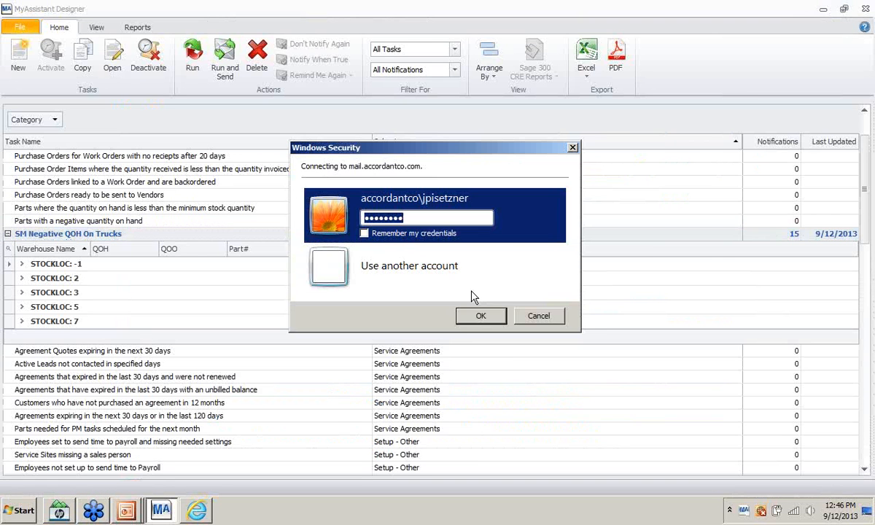
left_click(539, 316)
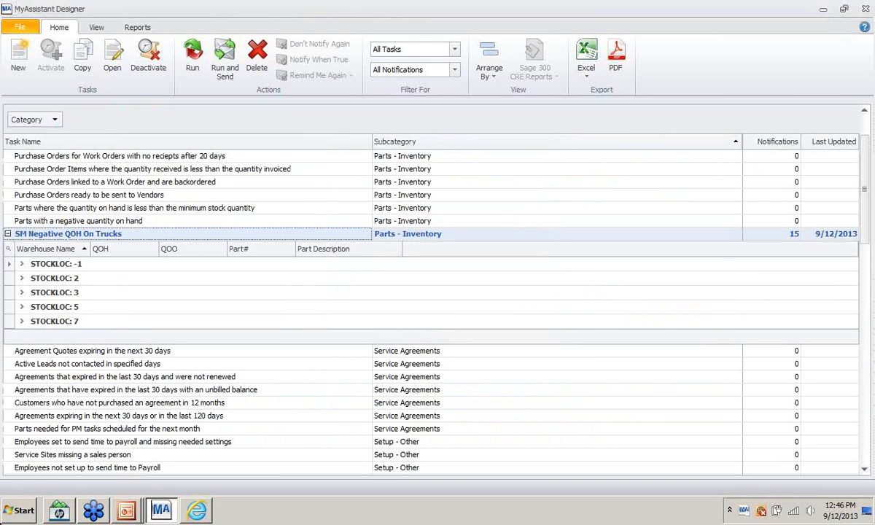
- In a new Internet Explorer window, load mail.accordantco.com/exchange/ and type the sign-in password
left_click(4, 516)
left_click(59, 139)
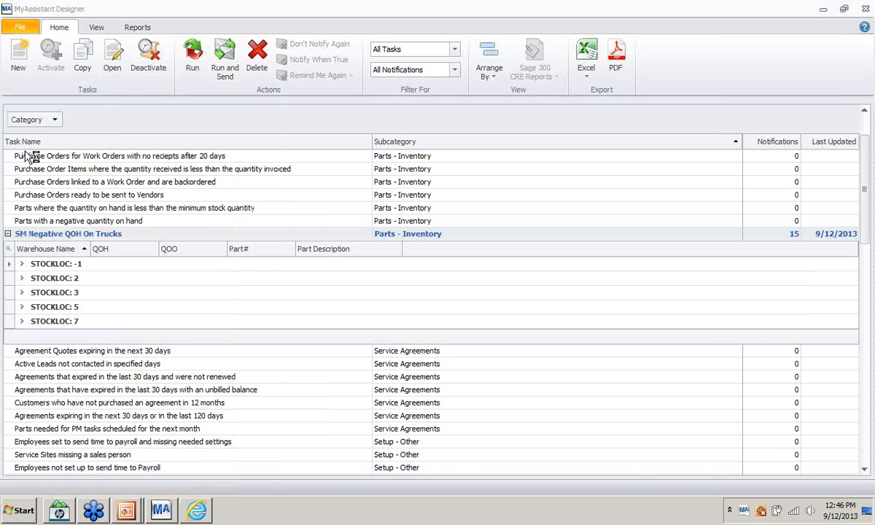
type("mail.accordantco.com/")
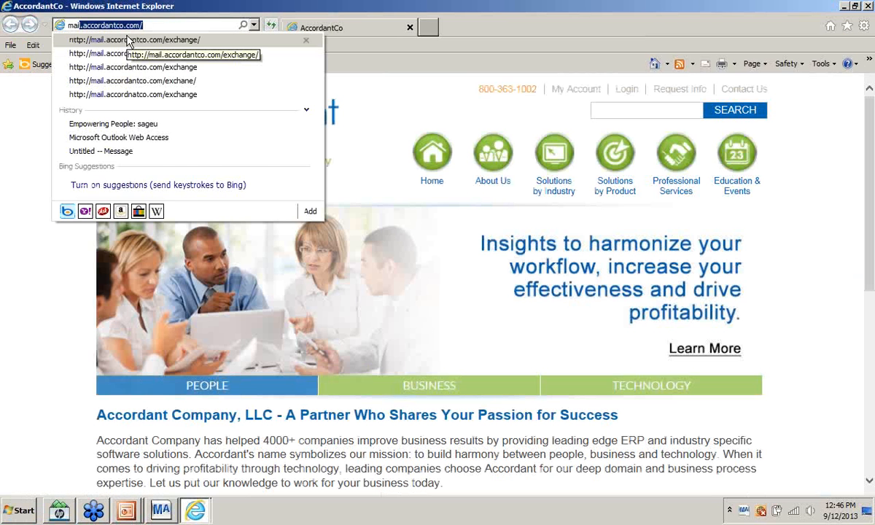
key("Return")
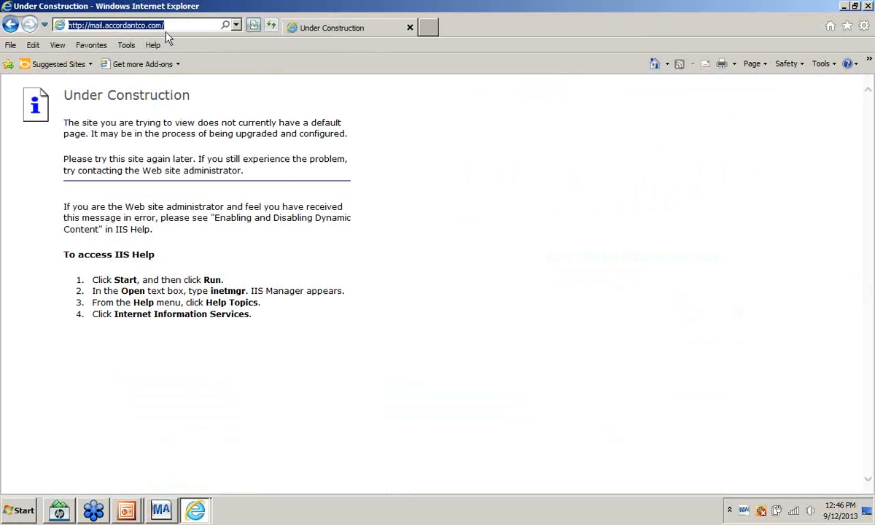
type("accorda")
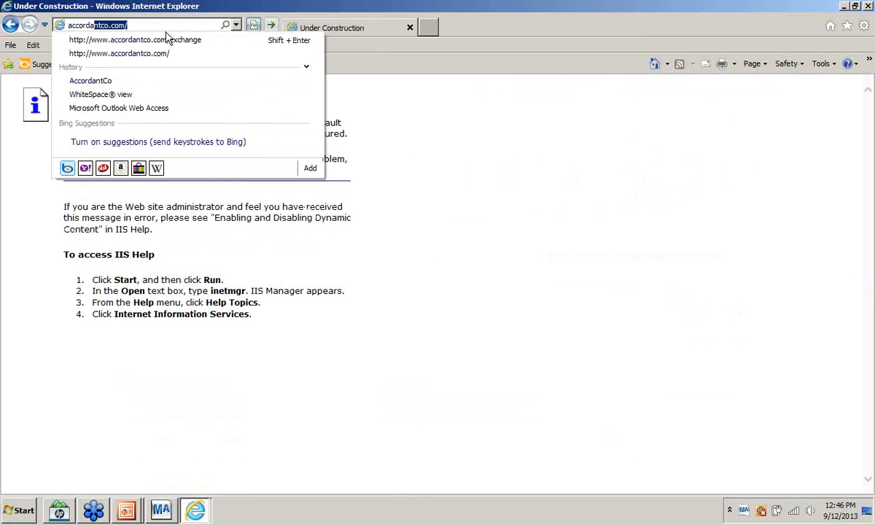
type("ntco.com\\exchange\\")
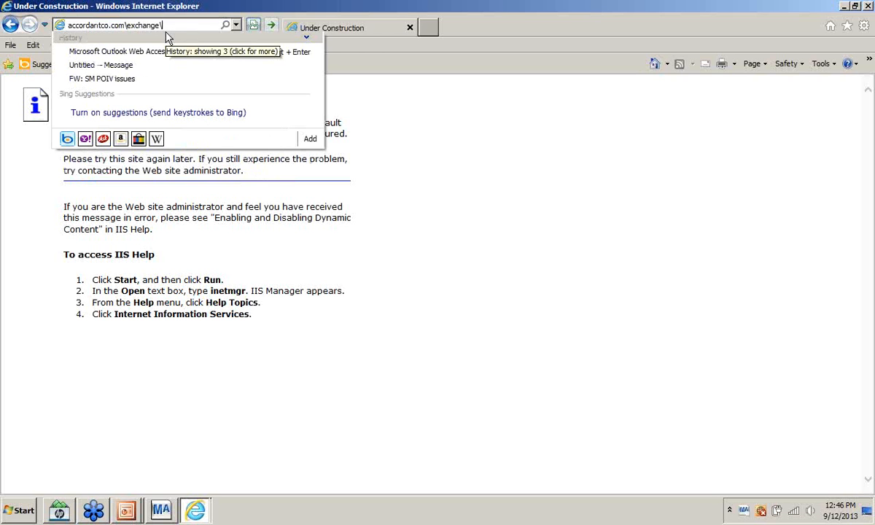
key("Return")
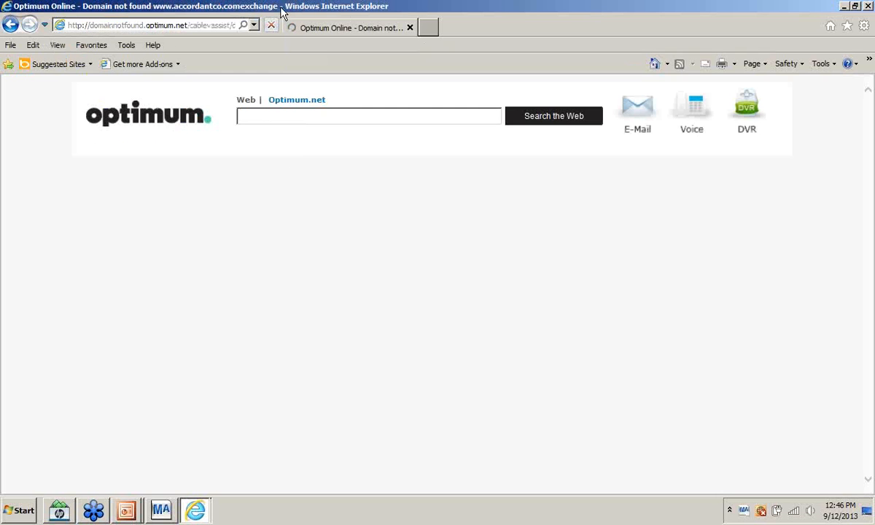
left_click(206, 25)
type("mail.a")
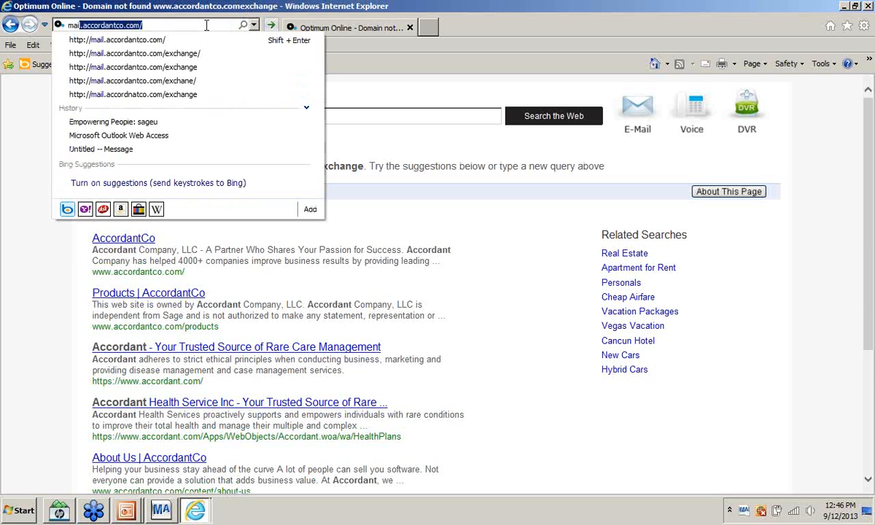
type("ccordant")
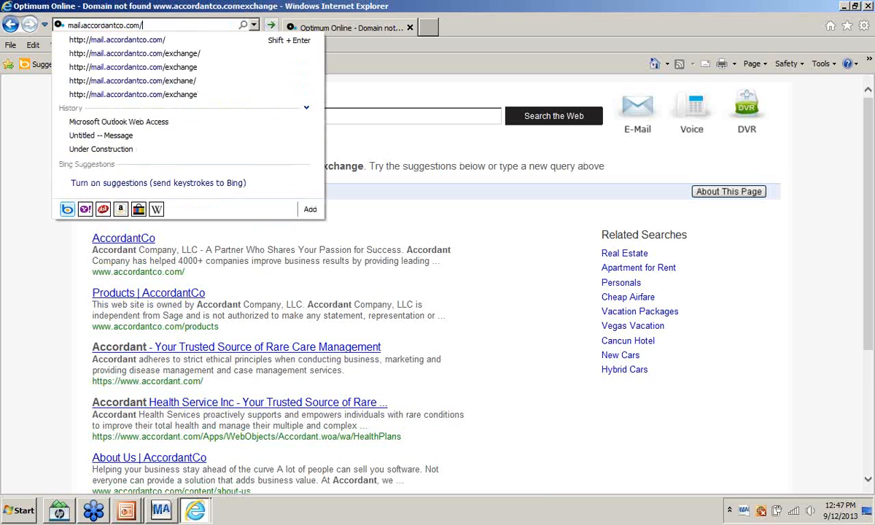
type("rxexchange/")
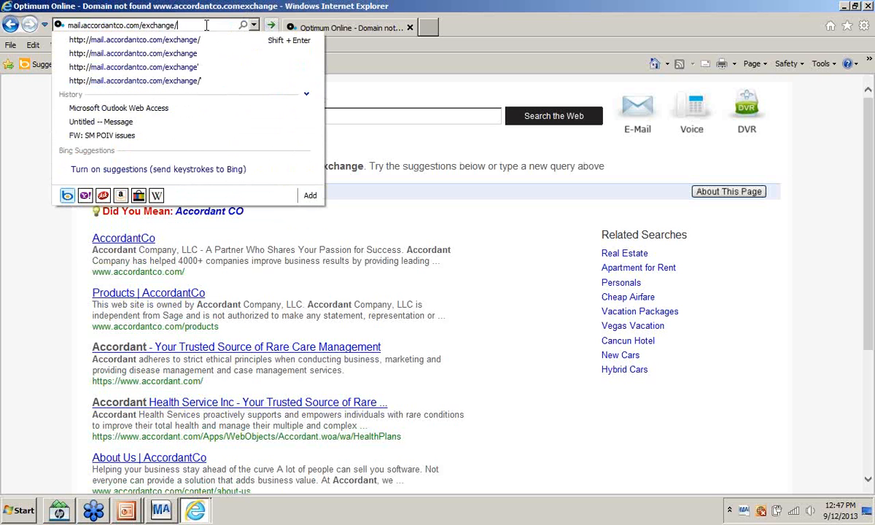
key("Return")
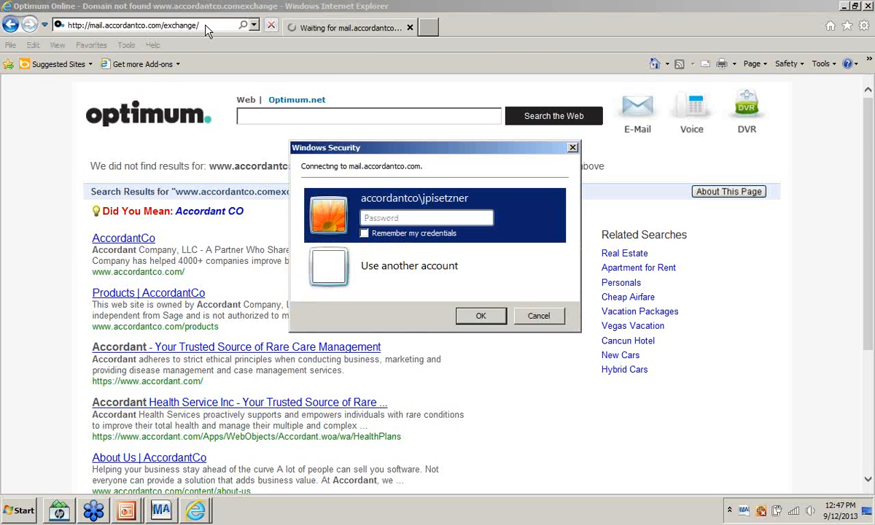
type("••••••••")
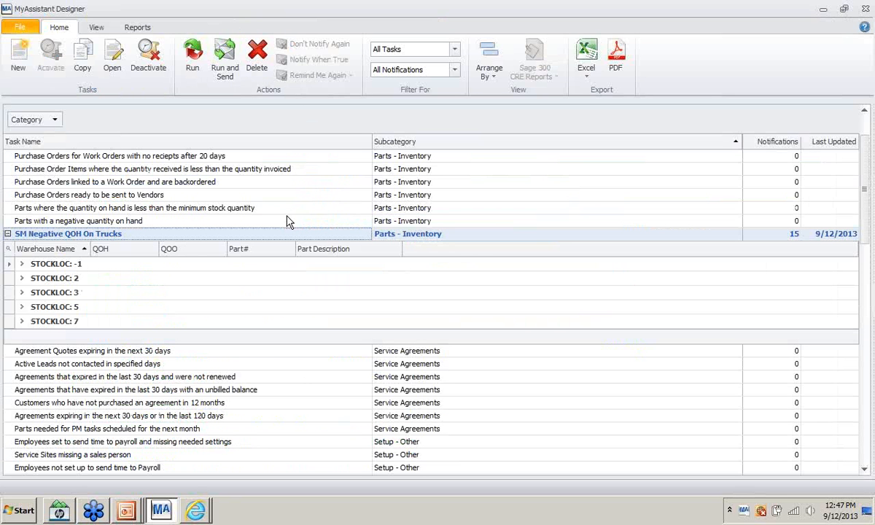
- In Outlook Web Access, open the SM Negative QOH On Trucks email maximized
mouse_move(203, 511)
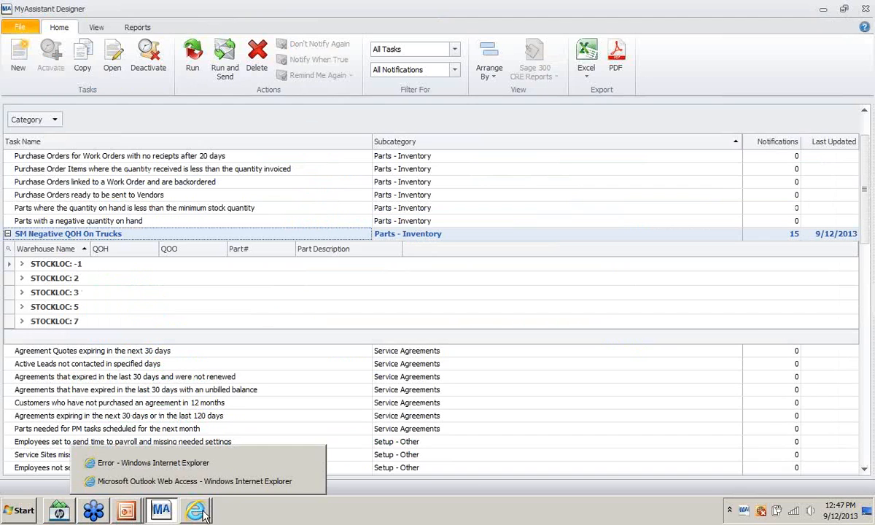
left_click(185, 480)
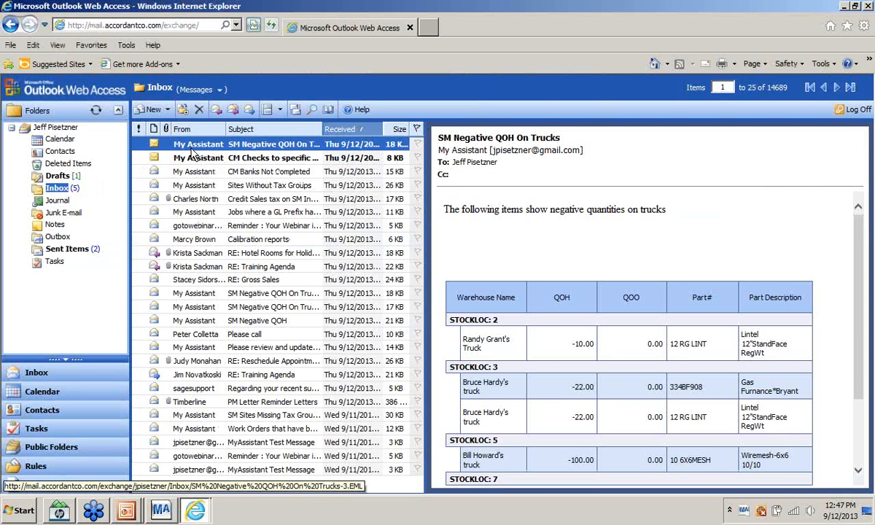
double_click(192, 150)
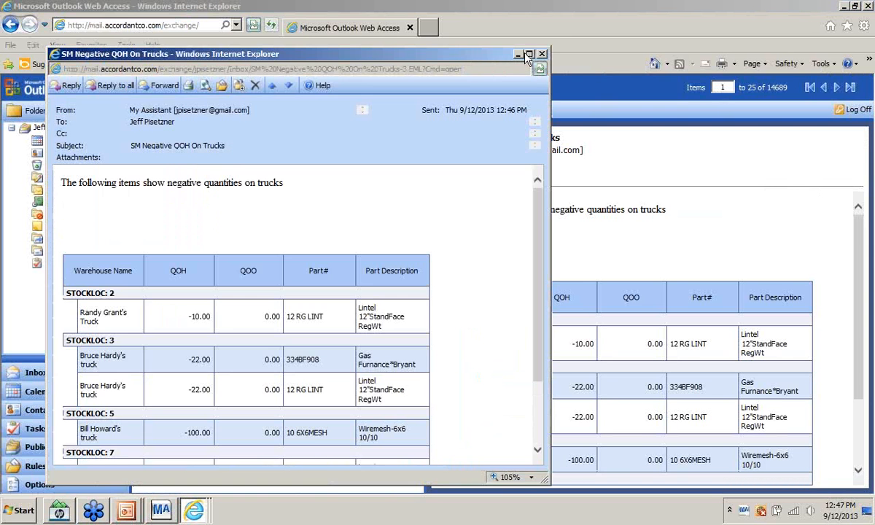
left_click(529, 54)
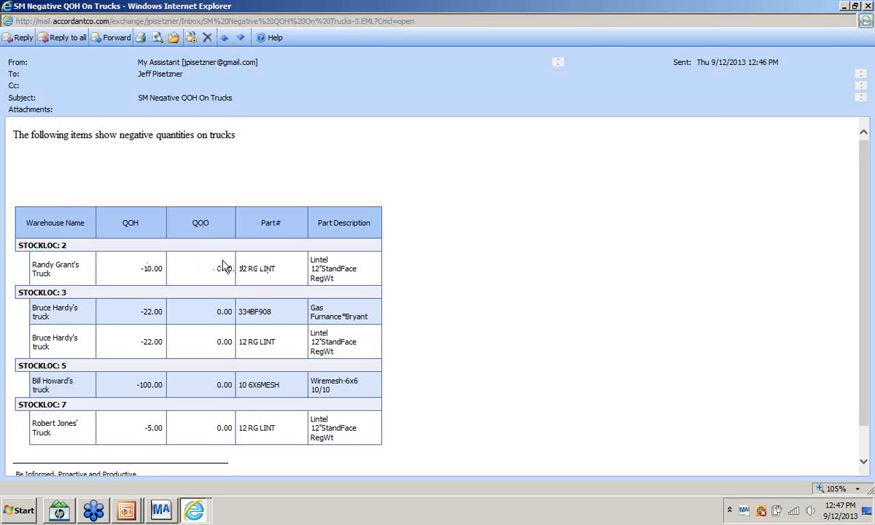
- Read through the negative truck quantities grouped by STOCKLOC, then close the message window
scroll(192, 292, "down", 1)
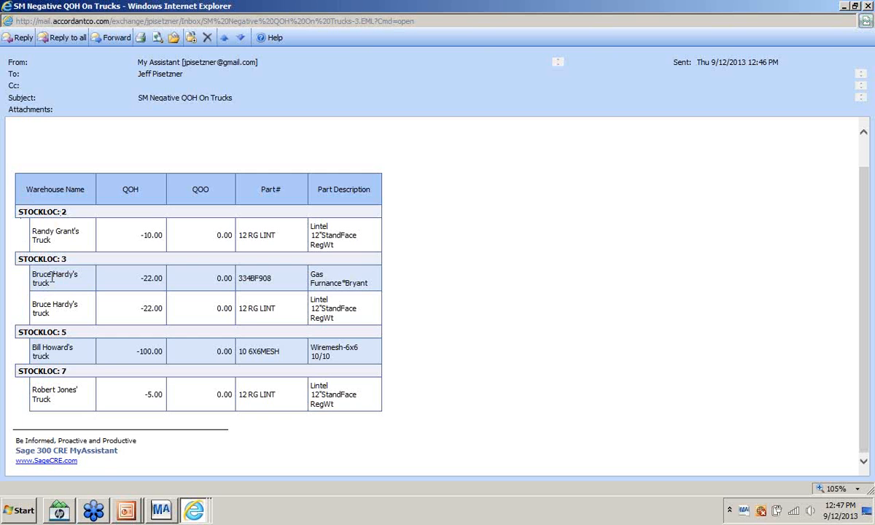
scroll(406, 250, "up", 1)
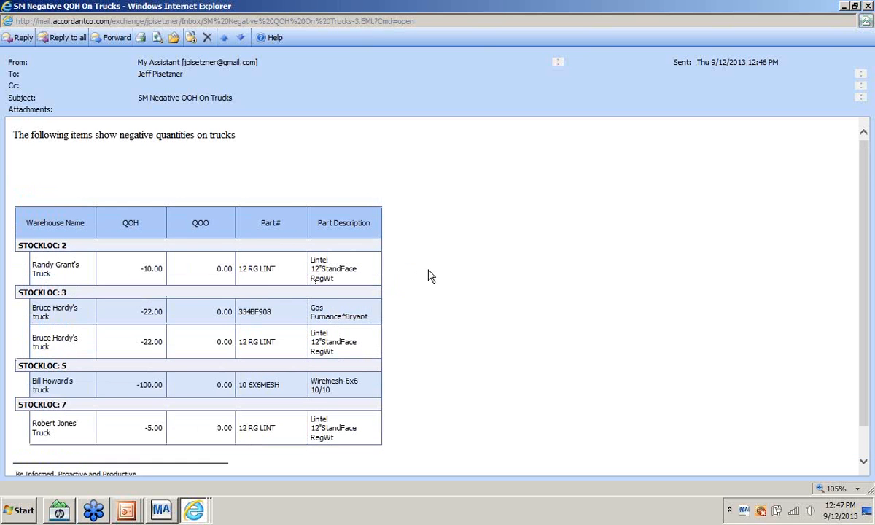
key("alt+Tab")
key("Escape")
left_click(868, 8)
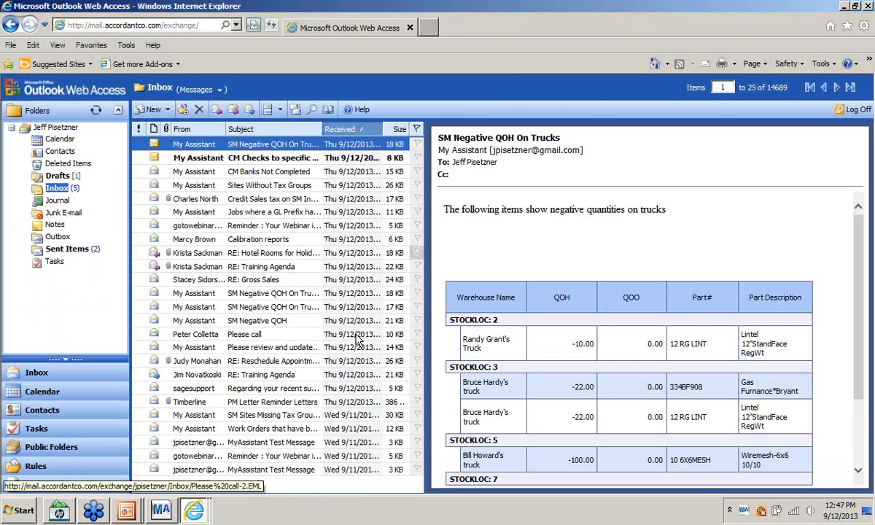
- Open the SM Negative QOH On Trucks task's email settings in MyAssistant Designer
left_click(161, 510)
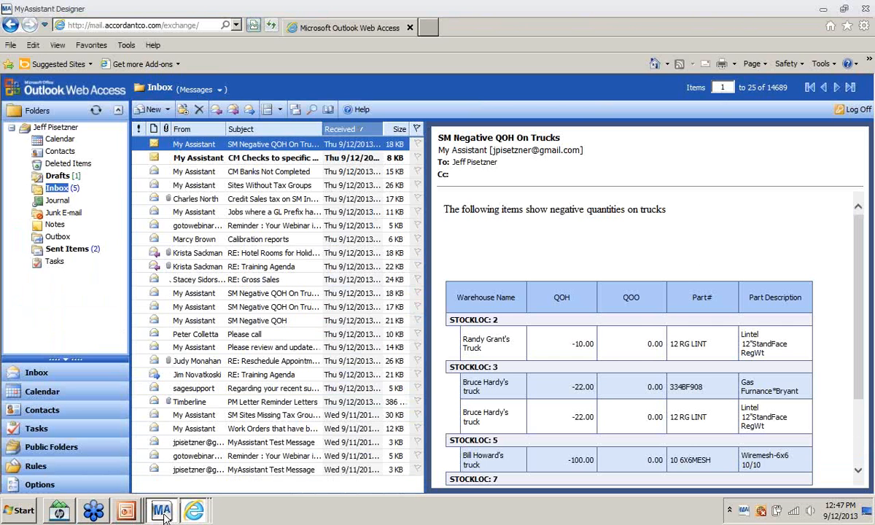
left_click(7, 233)
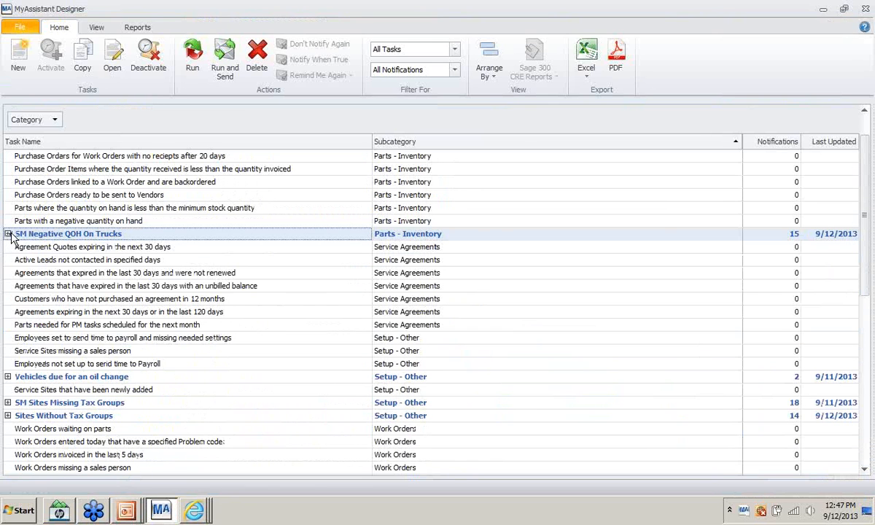
right_click(13, 233)
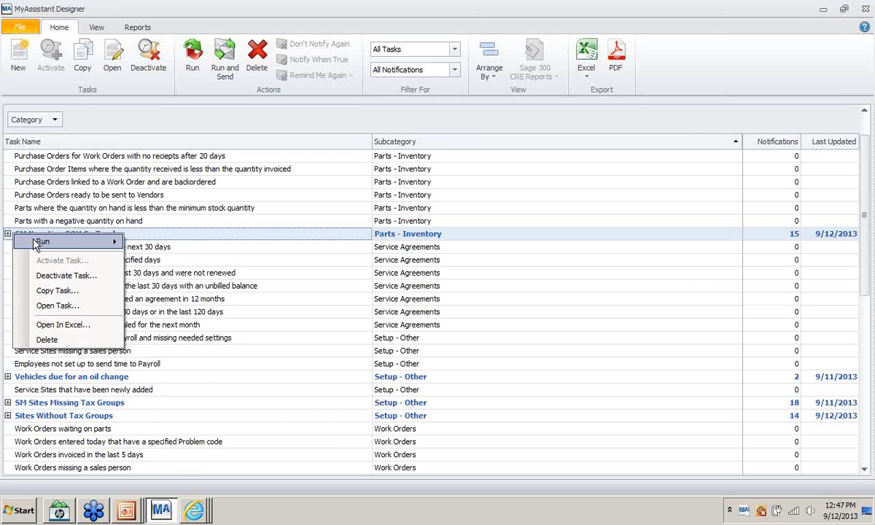
left_click(48, 304)
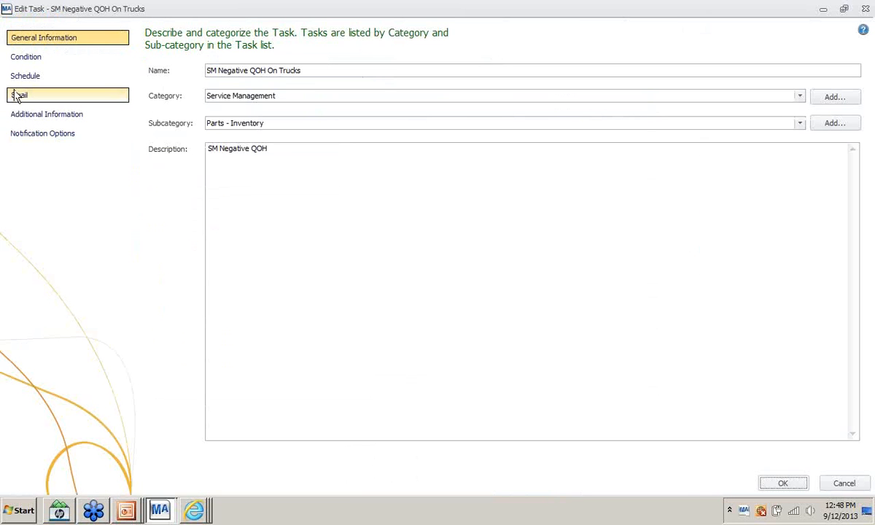
left_click(18, 95)
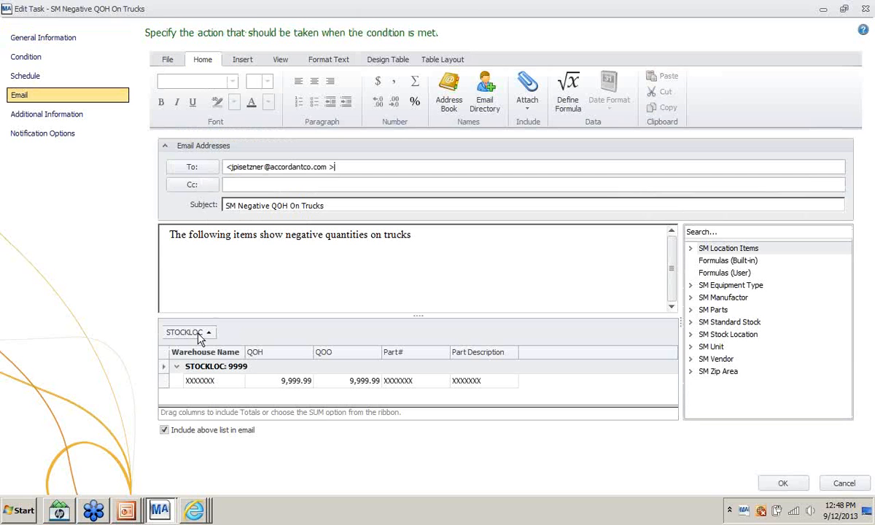
- Add LASTACTDATE from SM Location Items as a new email table column
mouse_move(200, 338)
left_mouse_down()
mouse_move(191, 358)
mouse_move(197, 333)
left_mouse_up()
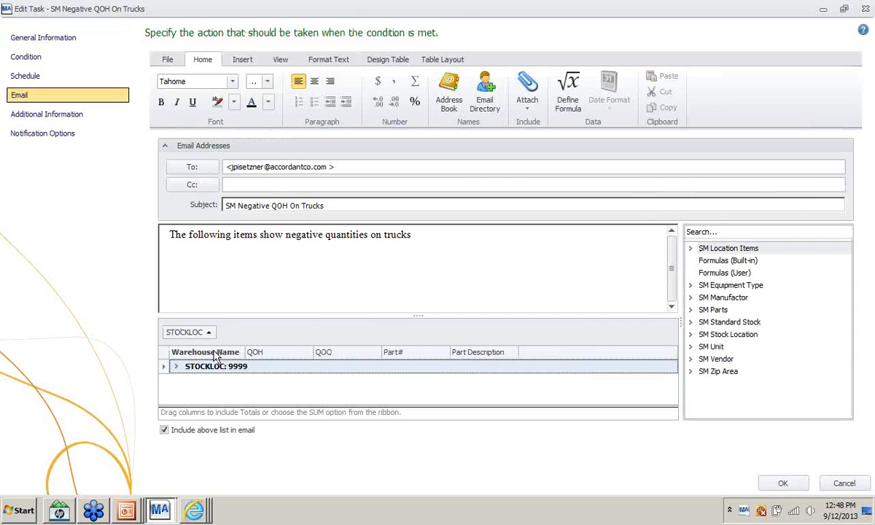
left_click(697, 250)
left_click(694, 248)
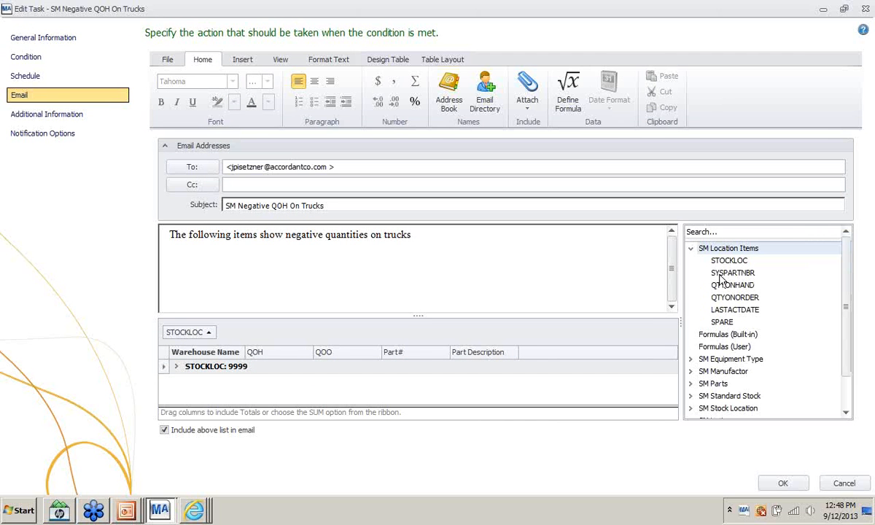
left_click_drag(721, 314, 540, 354)
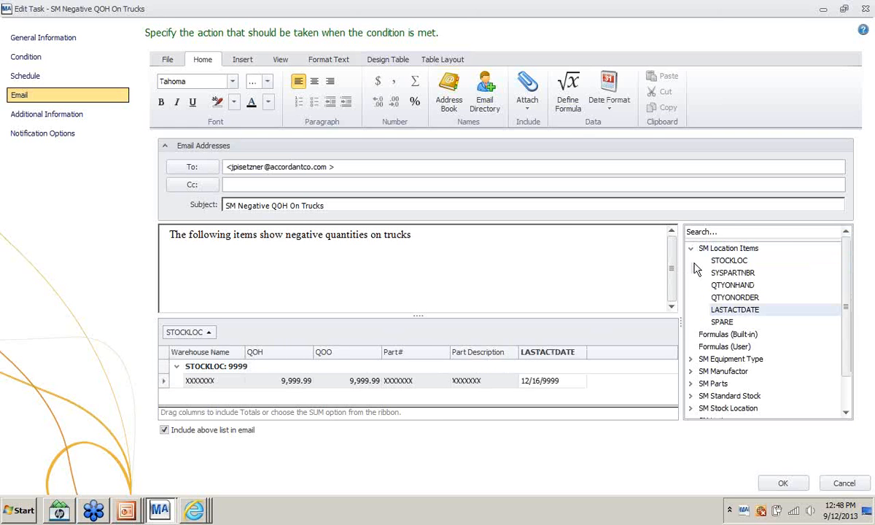
left_click_drag(729, 260, 419, 268)
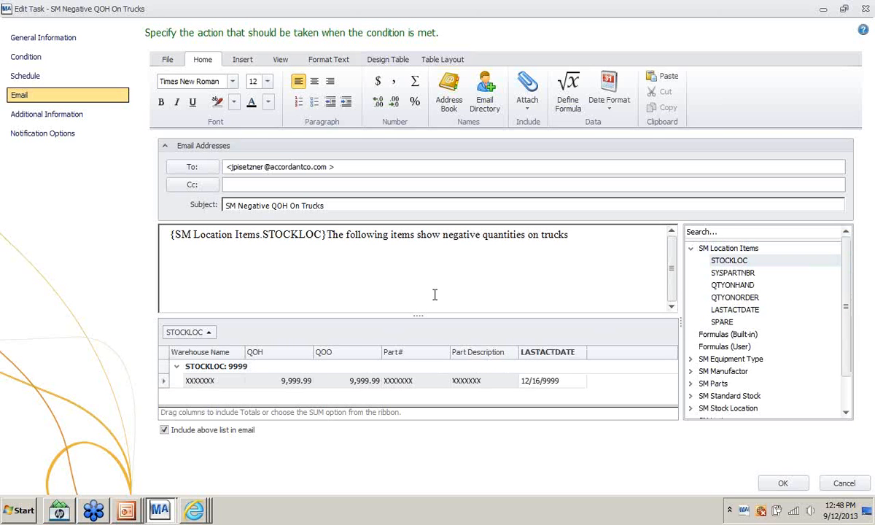
key("ctrl+z")
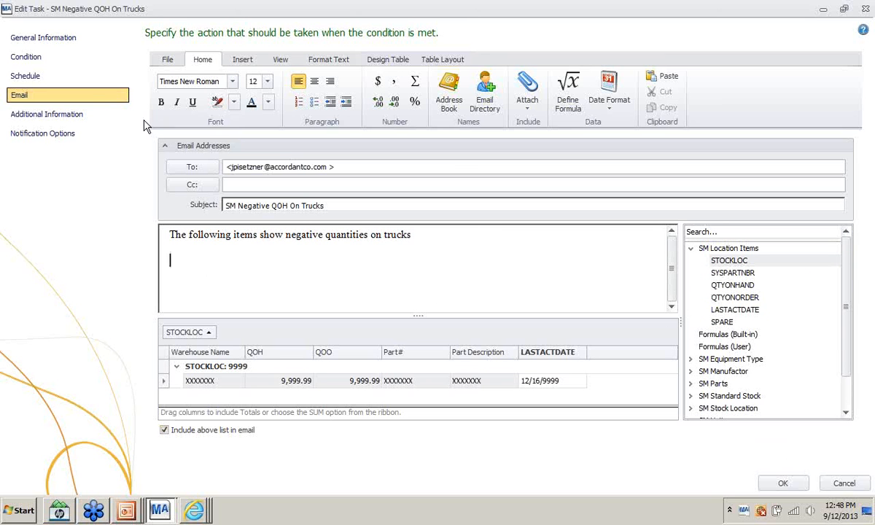
- Save the task and bring up the Company alerts-uses presentation slide
left_click(780, 485)
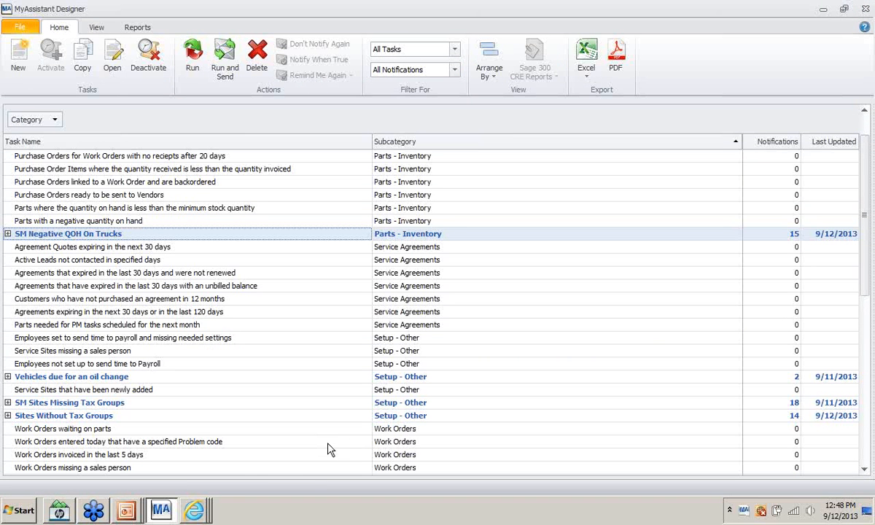
key("alt+Tab")
key("alt+Tab")
key("alt+Tab")
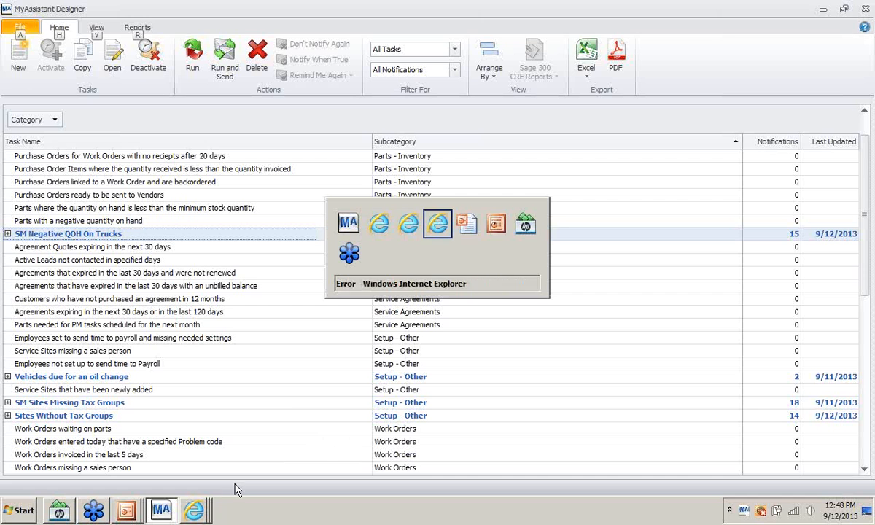
key("alt+Tab")
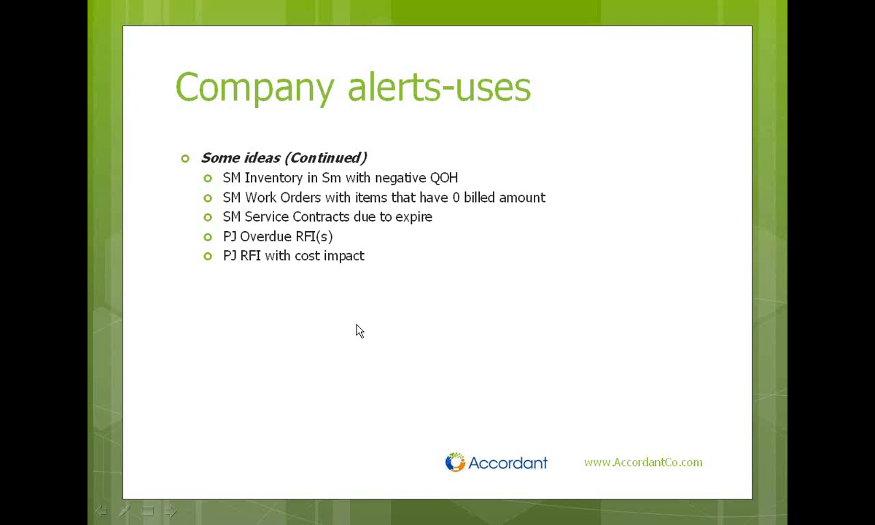
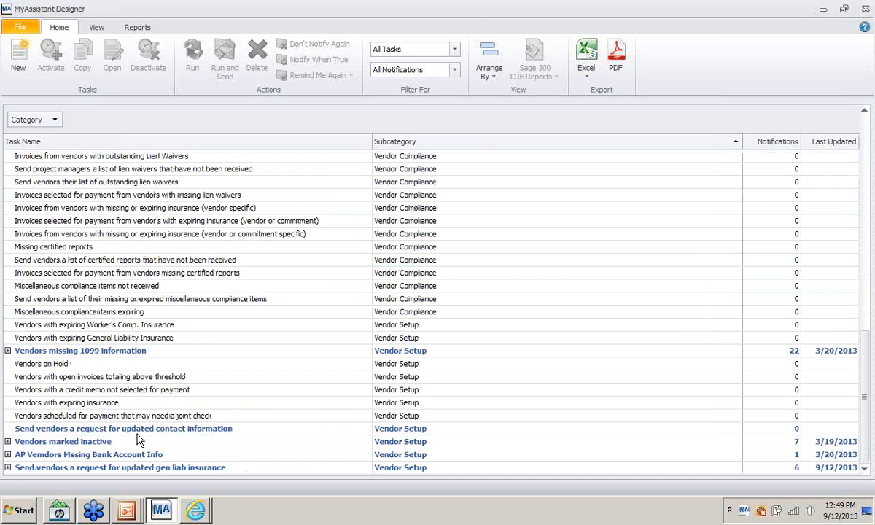
- Open the contact information task and review its condition definition without changing anything
left_click(118, 468)
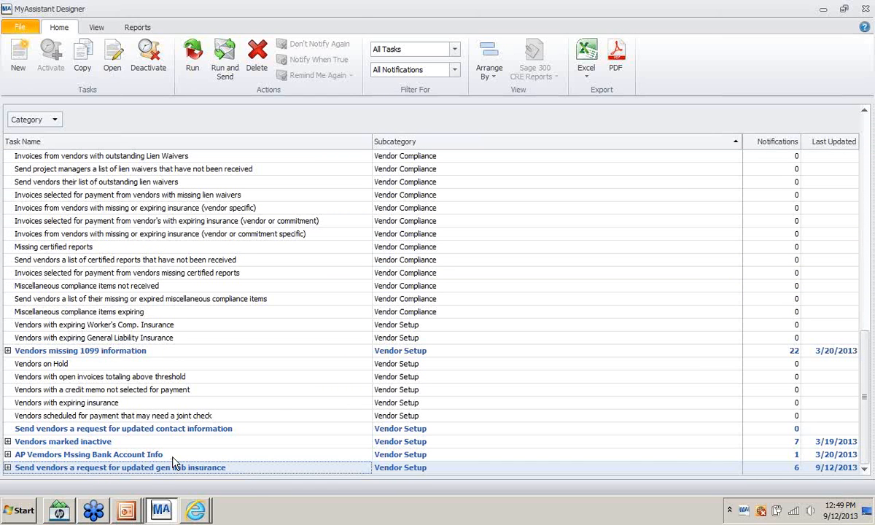
left_click(103, 430)
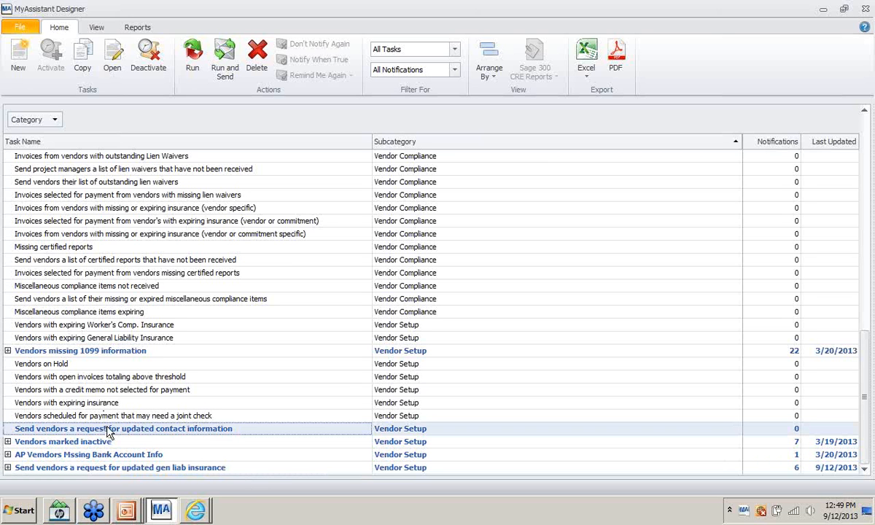
right_click(55, 431)
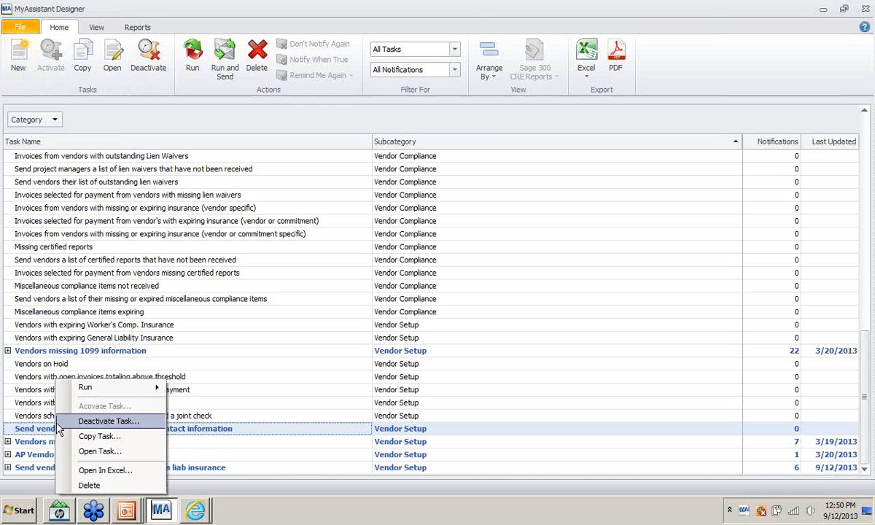
left_click(283, 429)
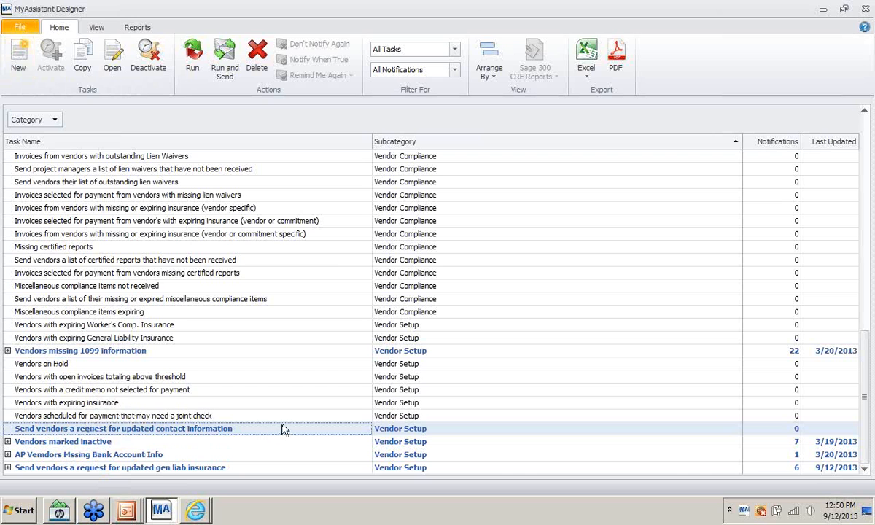
right_click(69, 433)
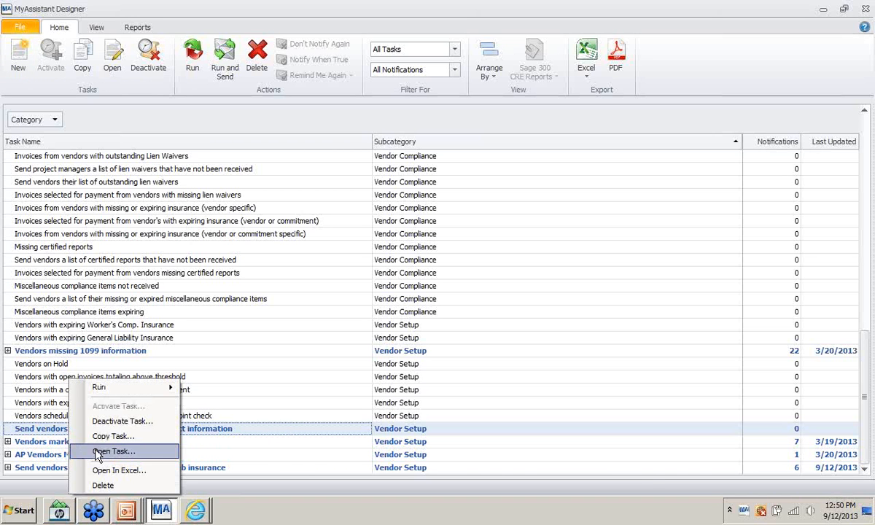
left_click(97, 452)
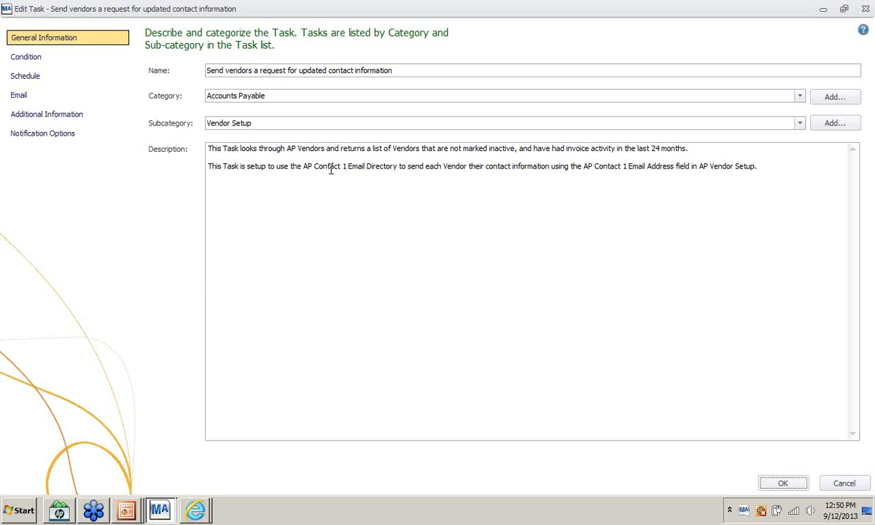
left_click(57, 59)
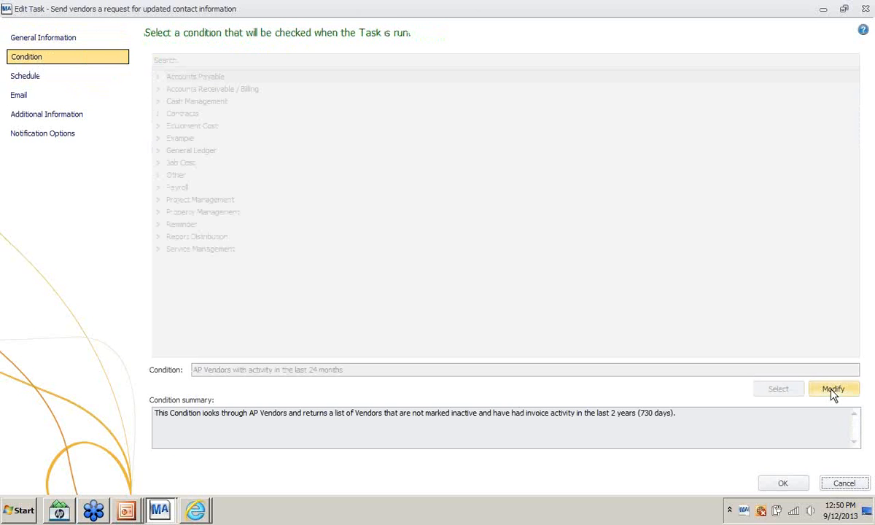
left_click(833, 390)
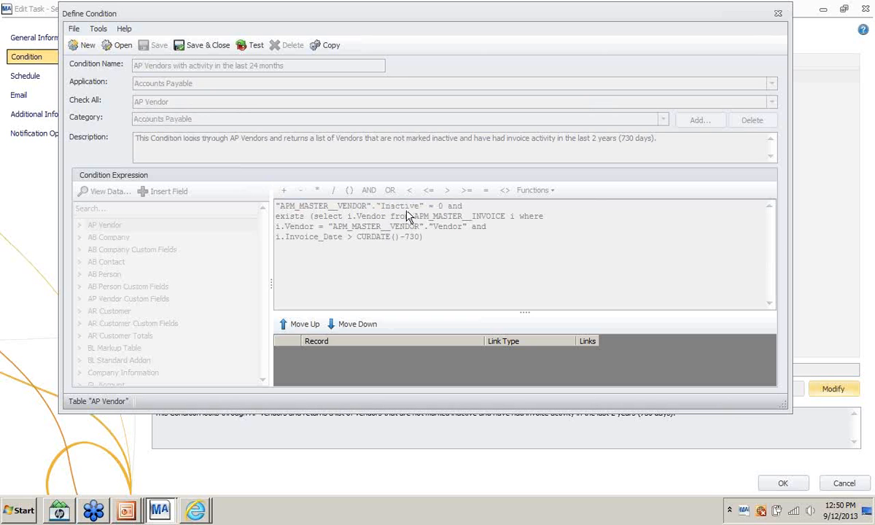
left_click(776, 14)
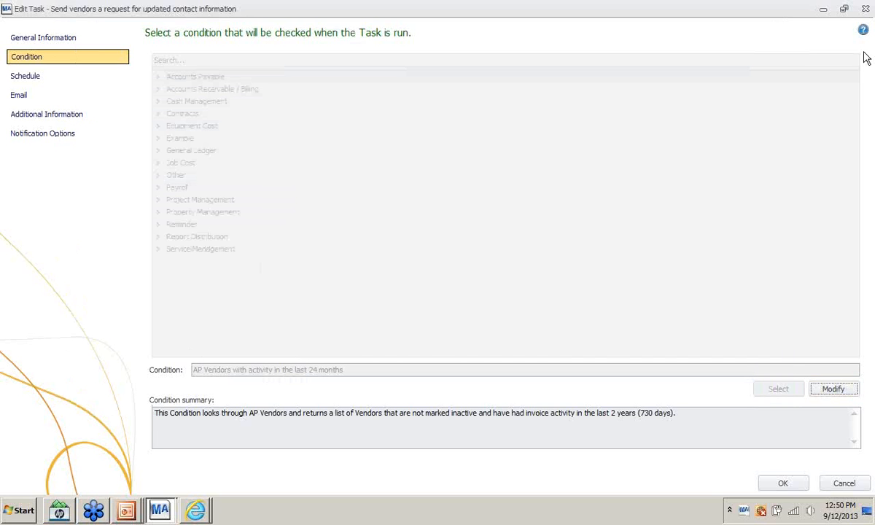
left_click(865, 10)
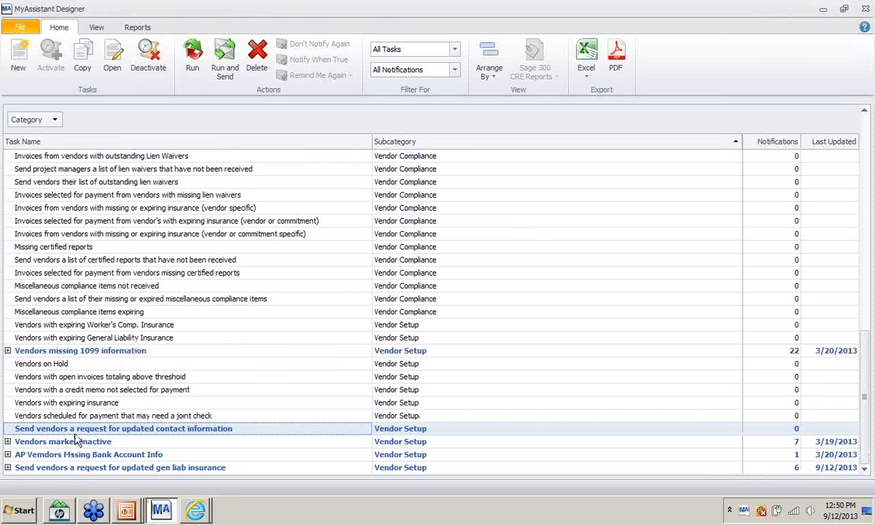
- Open the gen liab insurance task and review its expiring insurance condition and AP Vendor fields
left_click(78, 469)
right_click(77, 469)
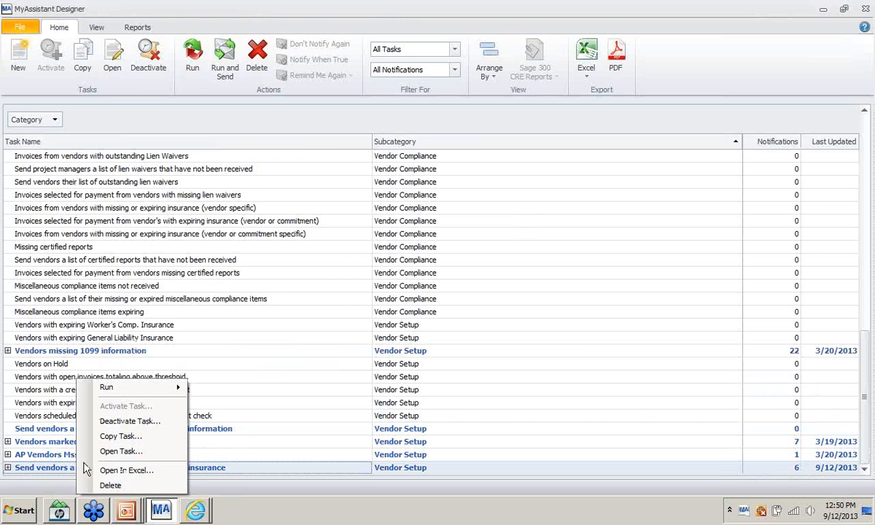
left_click(109, 451)
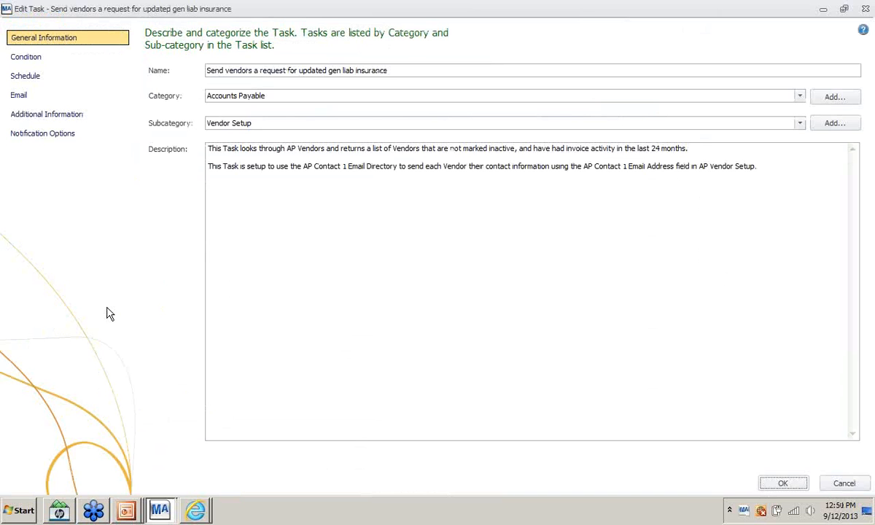
left_click(48, 62)
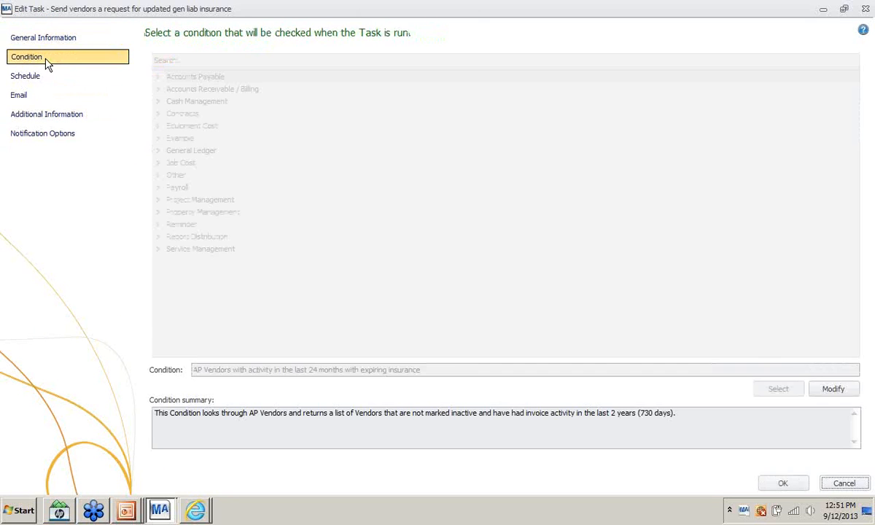
left_click(832, 389)
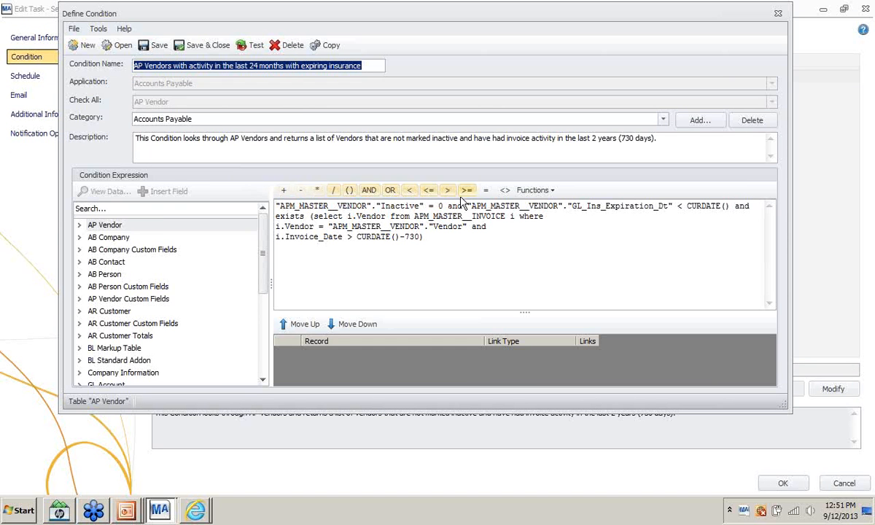
left_click(469, 235)
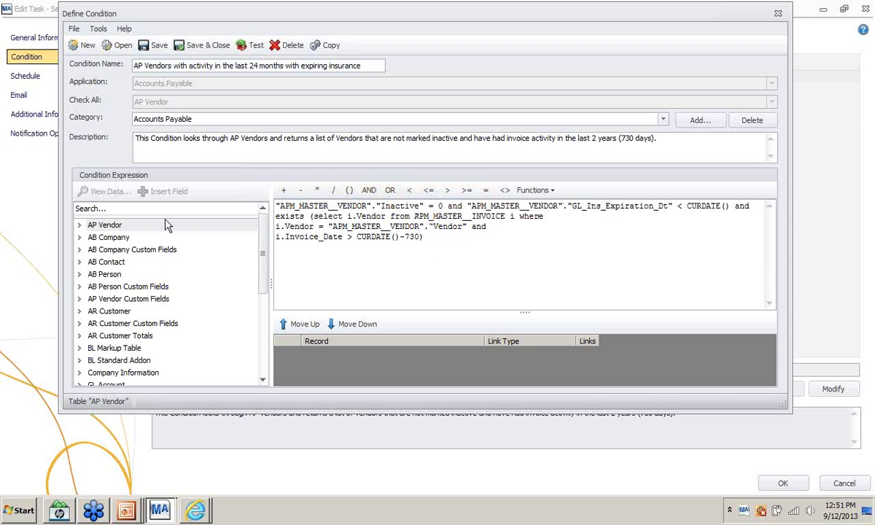
left_click(80, 226)
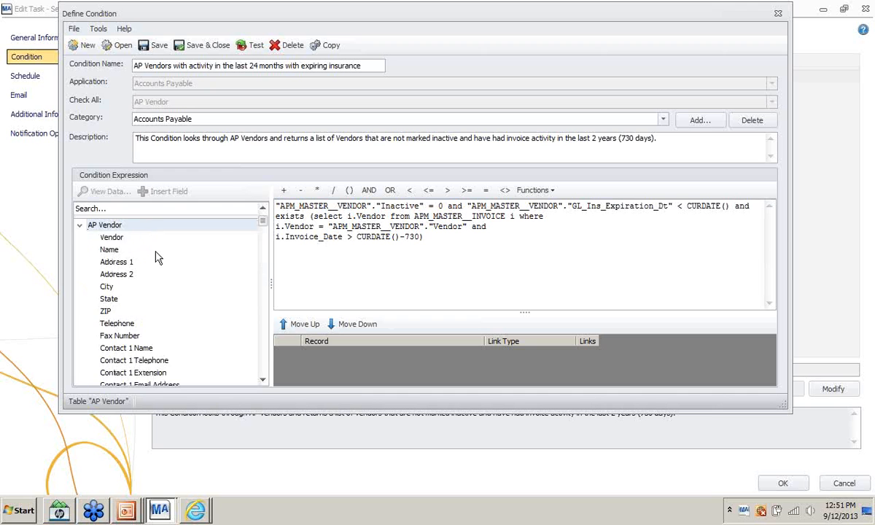
scroll(189, 299, "down", 13)
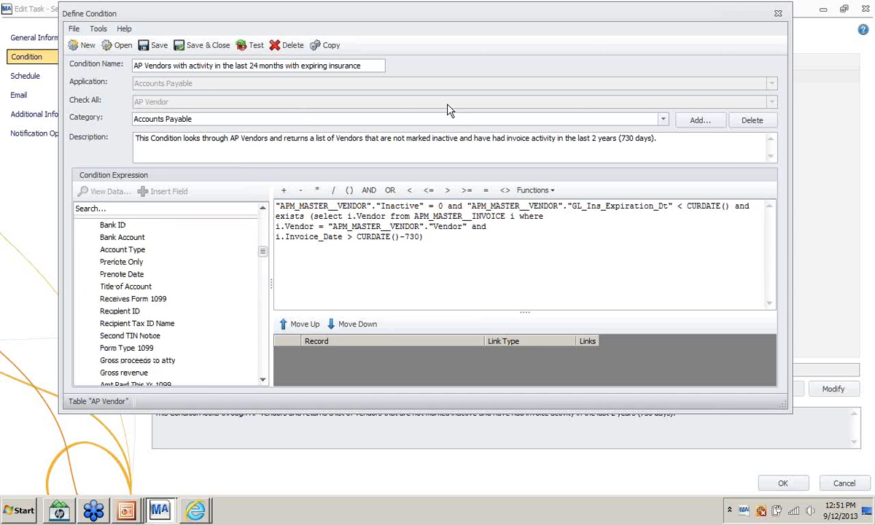
scroll(223, 330, "down", 3)
scroll(223, 335, "down", 12)
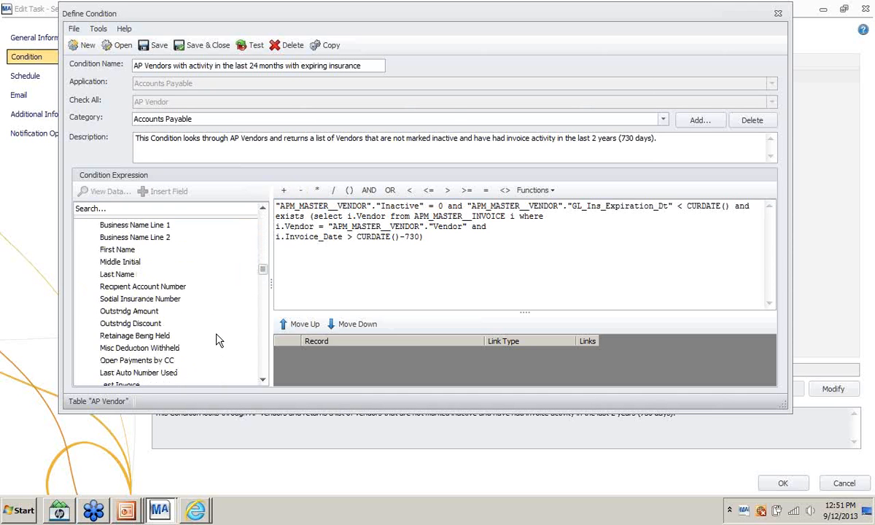
scroll(219, 337, "down", 3)
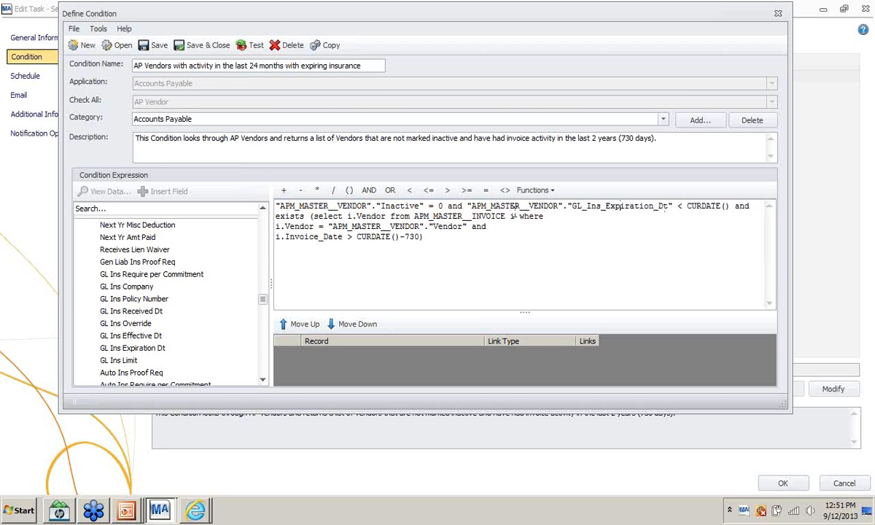
left_click(779, 14)
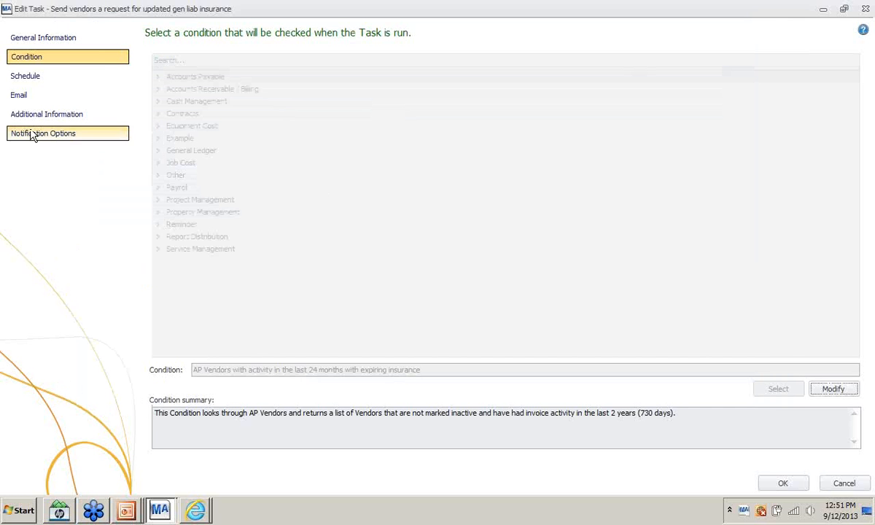
left_click(771, 487)
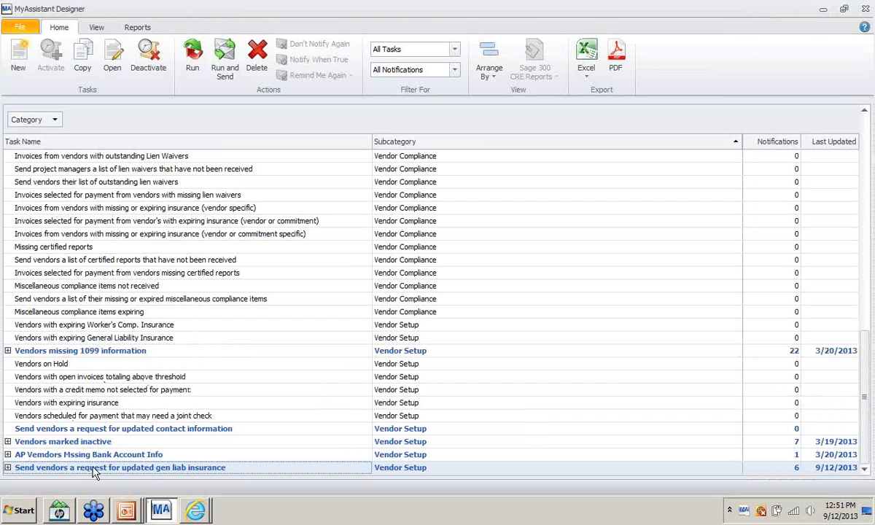
- Run the gen liab insurance task, view its 6 notified vendors, and switch to Outlook Web Access
right_click(94, 470)
mouse_move(157, 387)
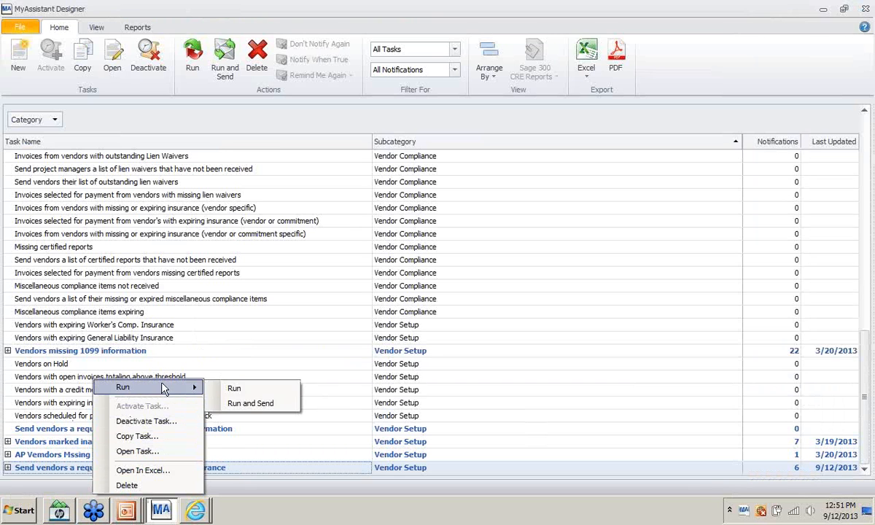
left_click(243, 403)
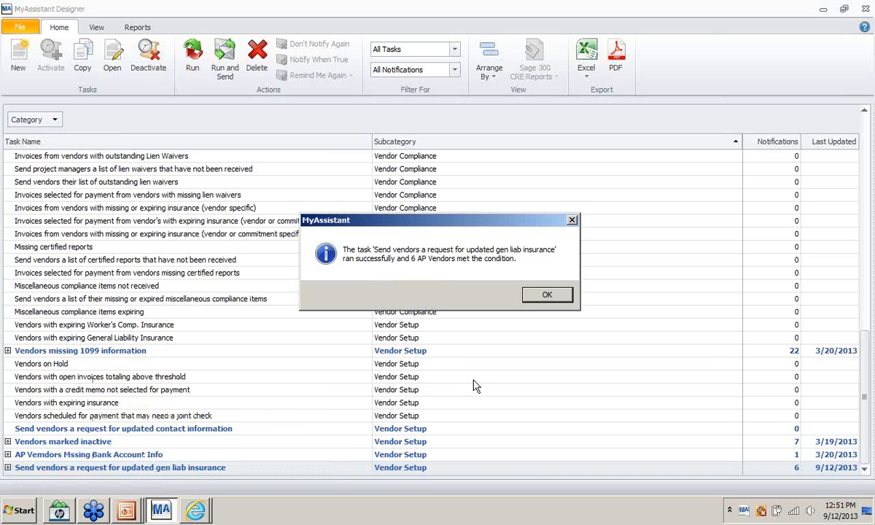
left_click(547, 295)
double_click(41, 467)
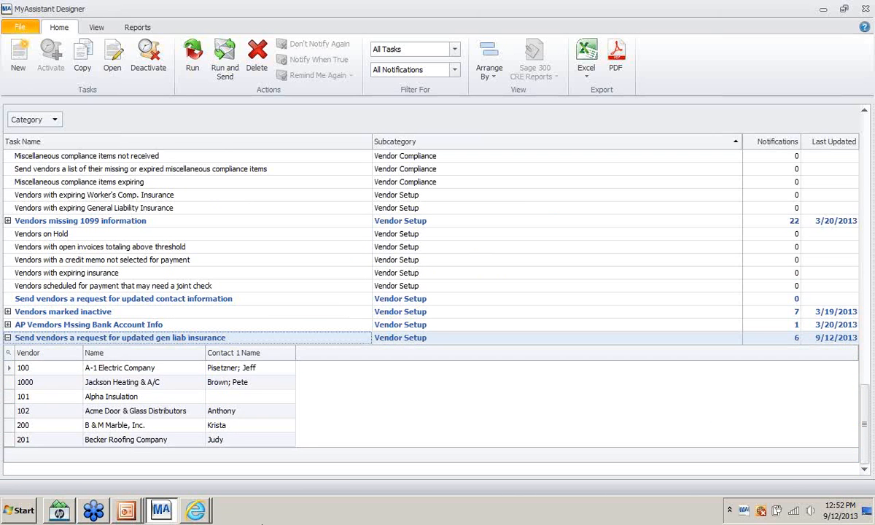
left_click(204, 512)
left_click(209, 463)
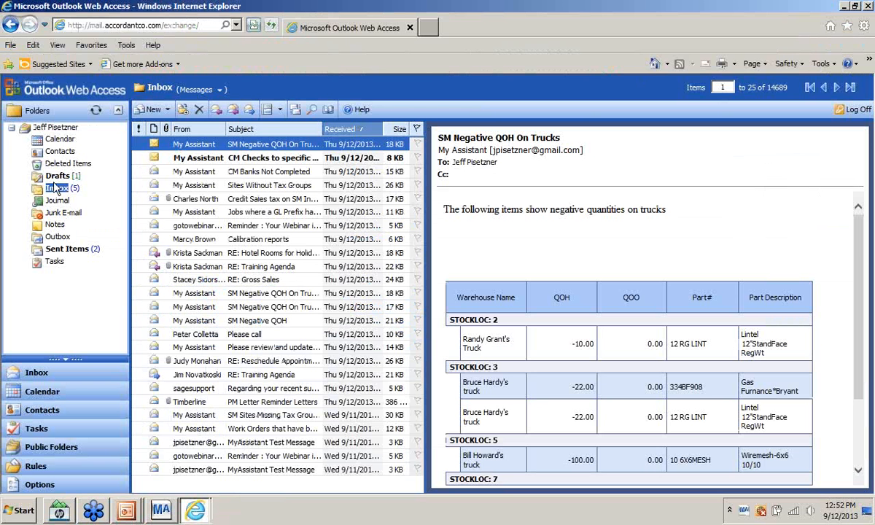
- Open the 'Please review and update your company information' email at the top of the Inbox
left_click(56, 188)
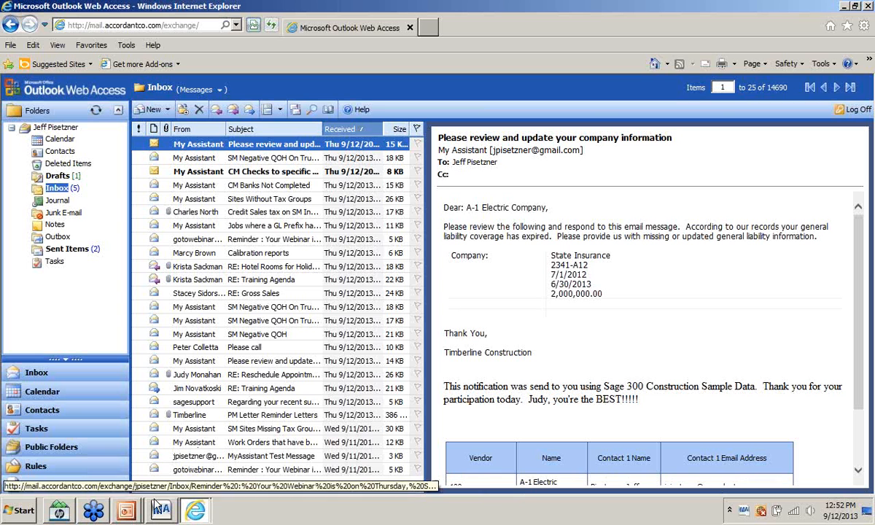
- Back in the designer, copy 'Send vendors a request for updated contact information' with 'Create a copy of the condition' unchecked
mouse_move(161, 513)
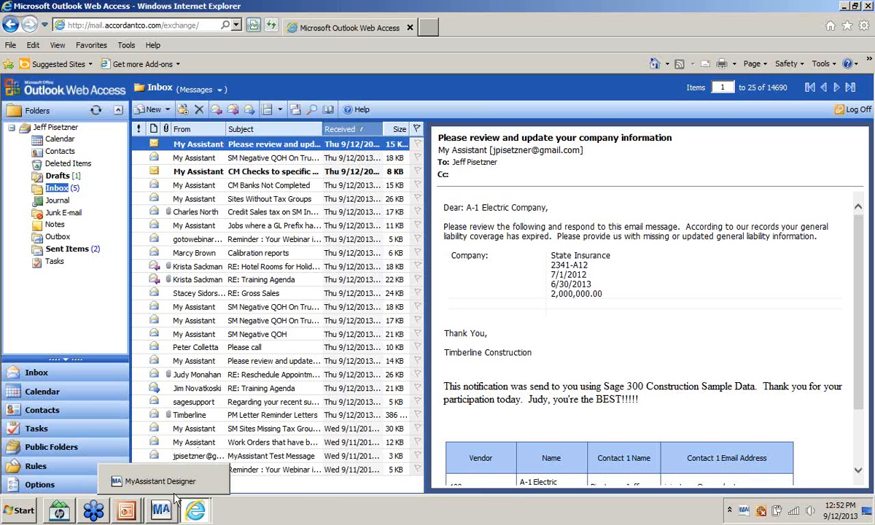
left_click(162, 513)
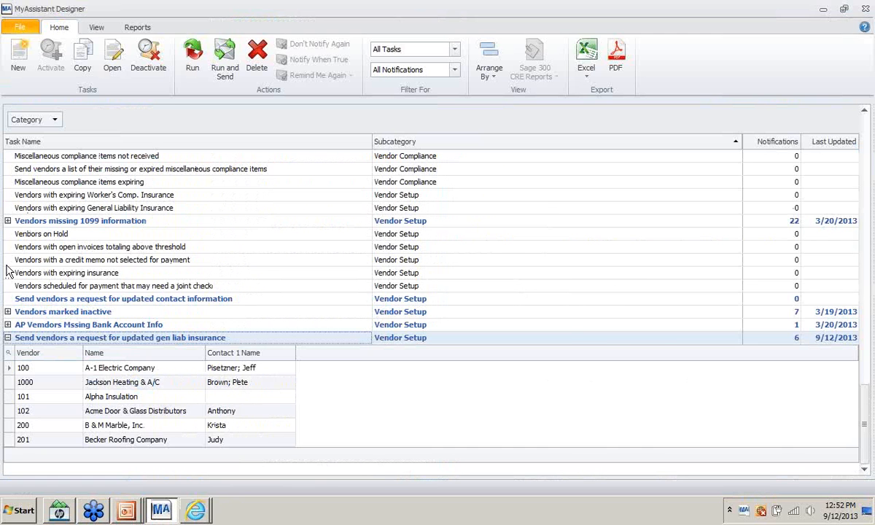
left_click(8, 338)
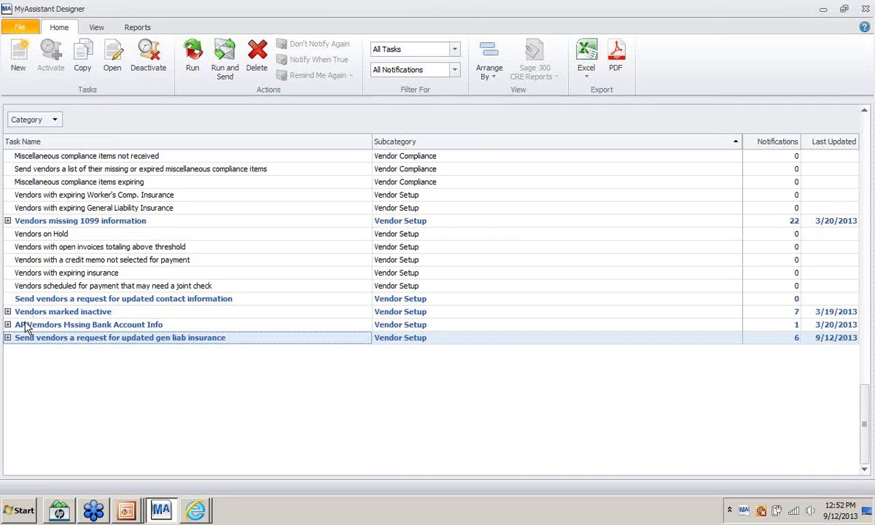
left_click(51, 300)
right_click(52, 304)
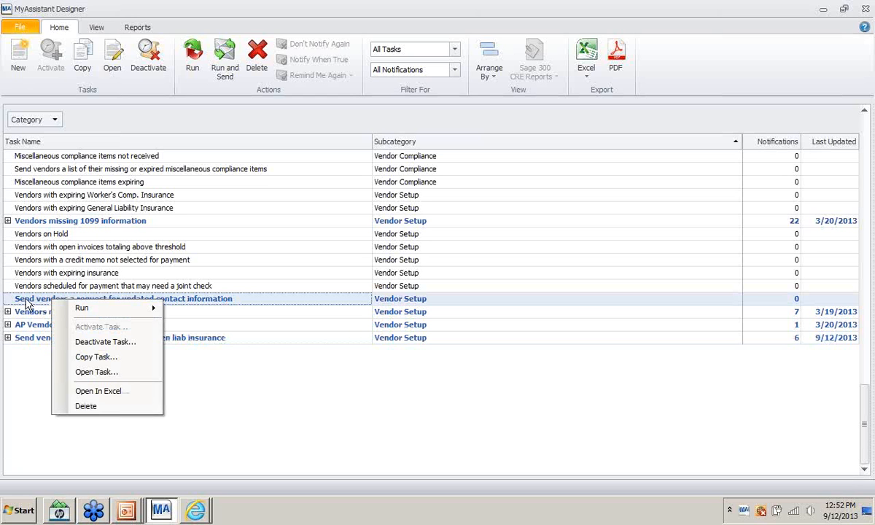
left_click(86, 357)
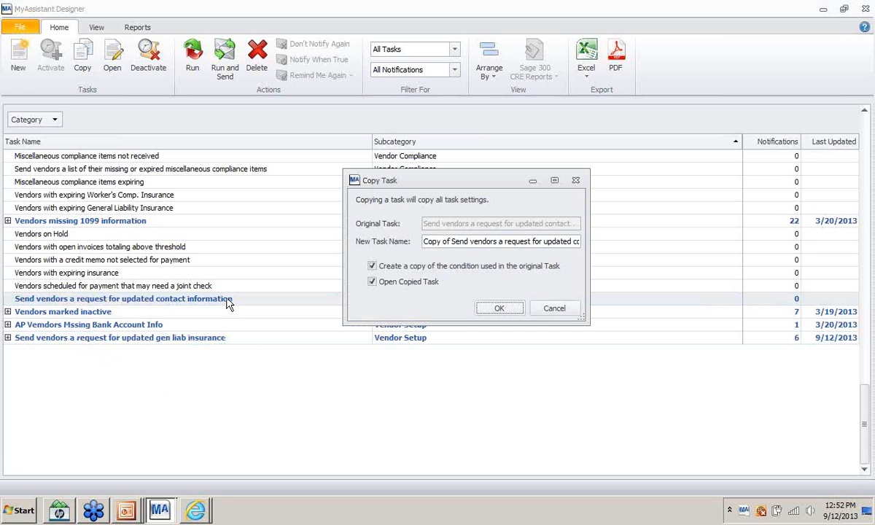
left_click(371, 266)
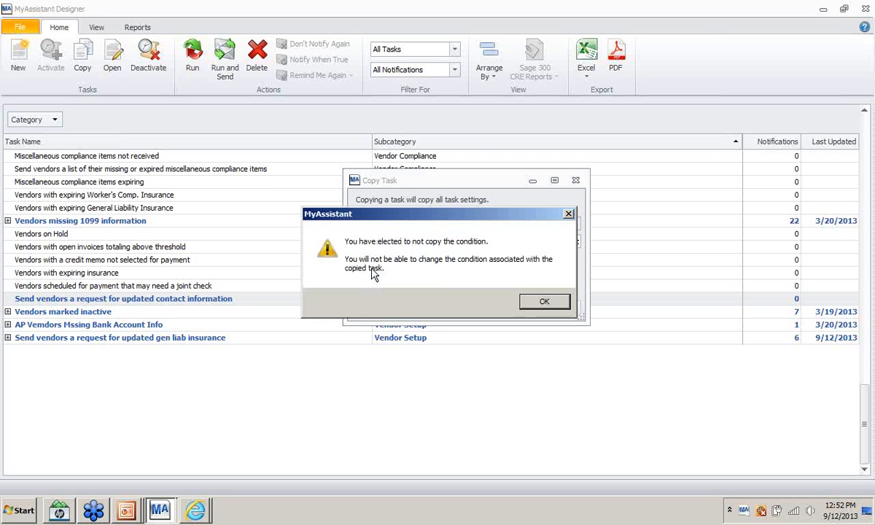
left_click(528, 301)
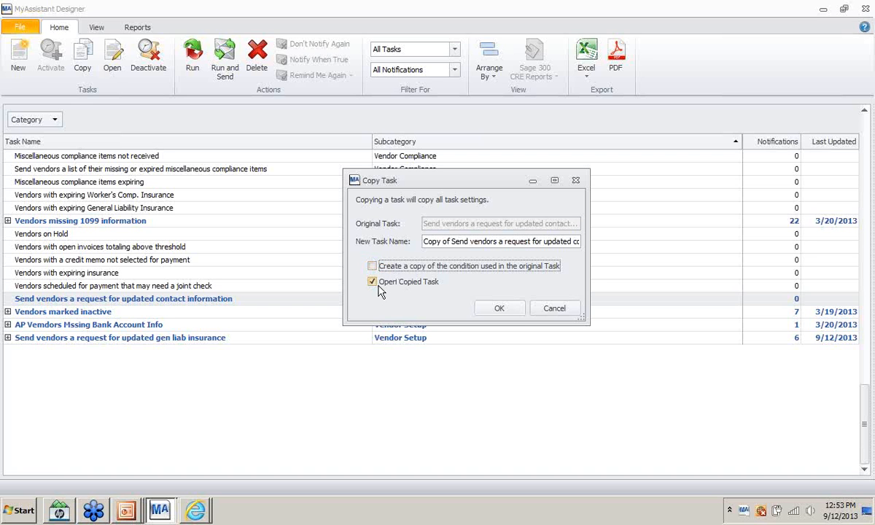
left_click(498, 309)
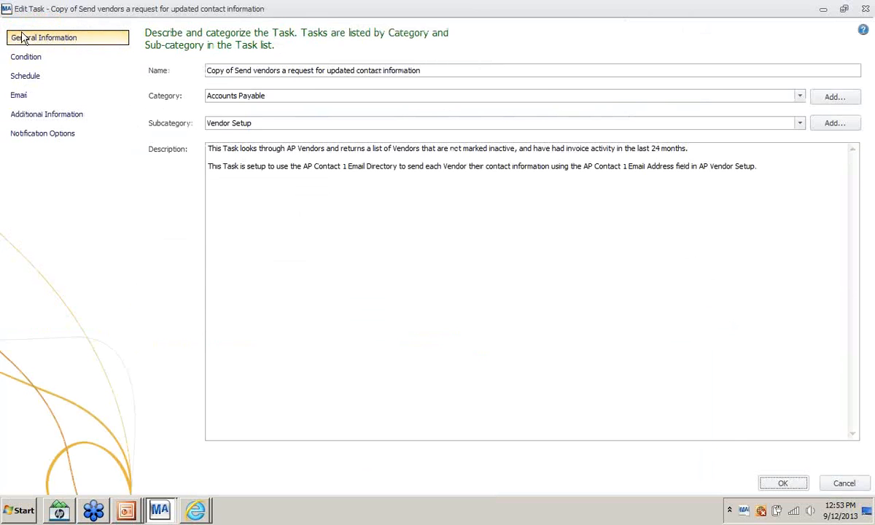
- Move from the copied task's Condition page to its Email message page
left_click(32, 58)
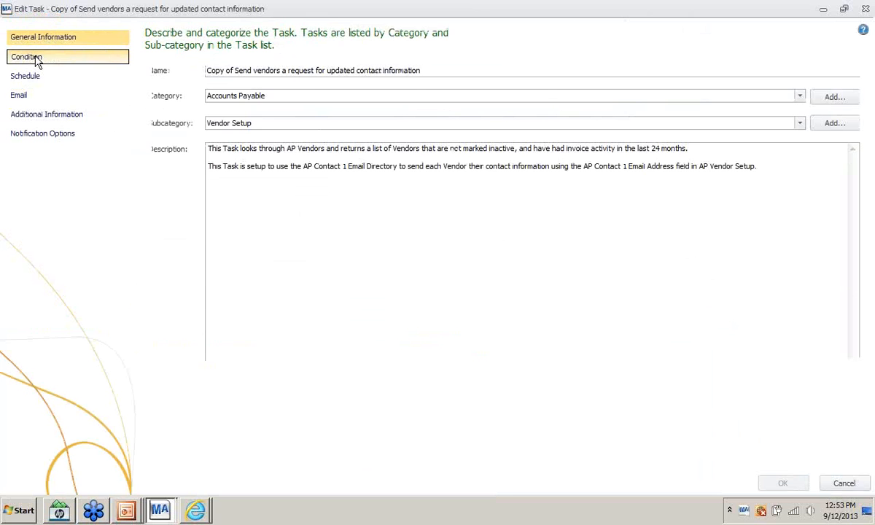
left_click(18, 95)
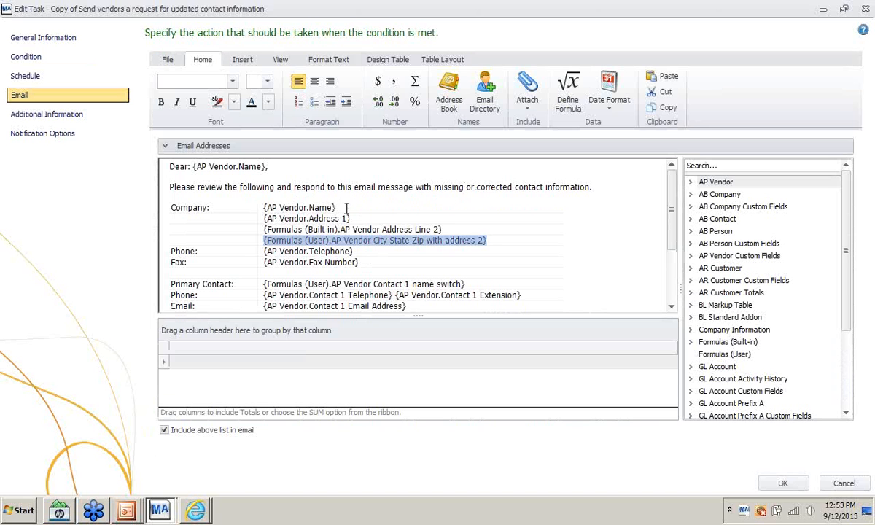
- Replace {AP Vendor.Name} on the Company line with the AP Vendor GL Ins Company field
left_click(281, 210)
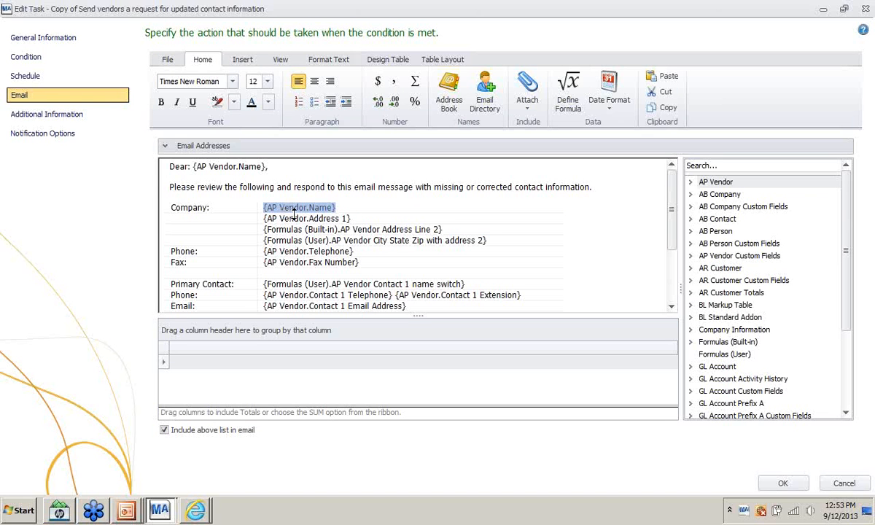
key("Delete")
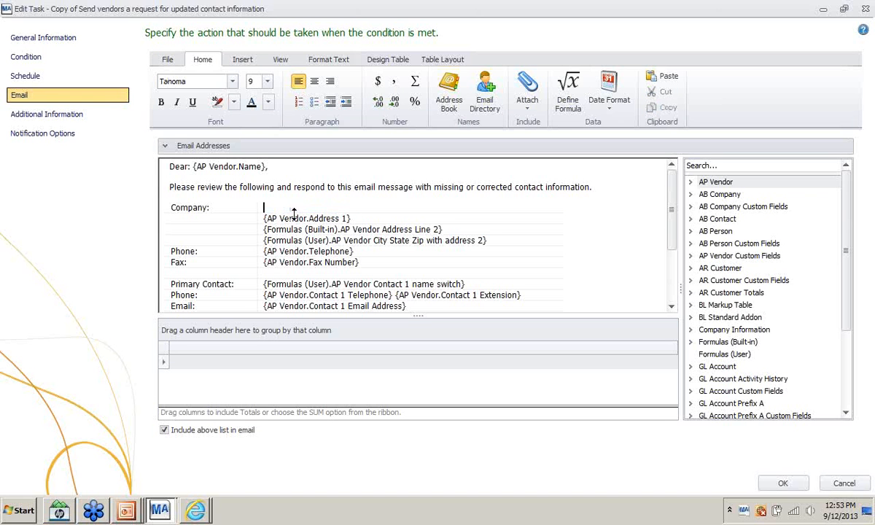
left_click(690, 181)
scroll(725, 324, "down", 4)
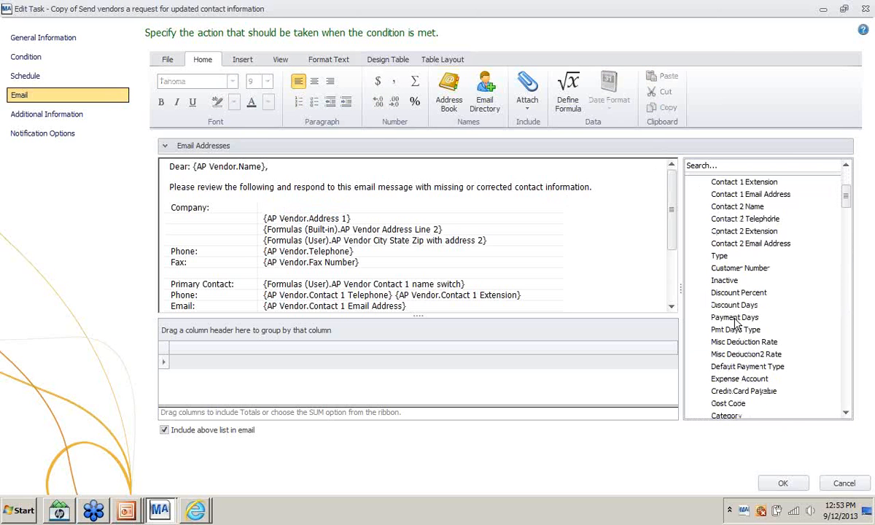
scroll(736, 322, "down", 15)
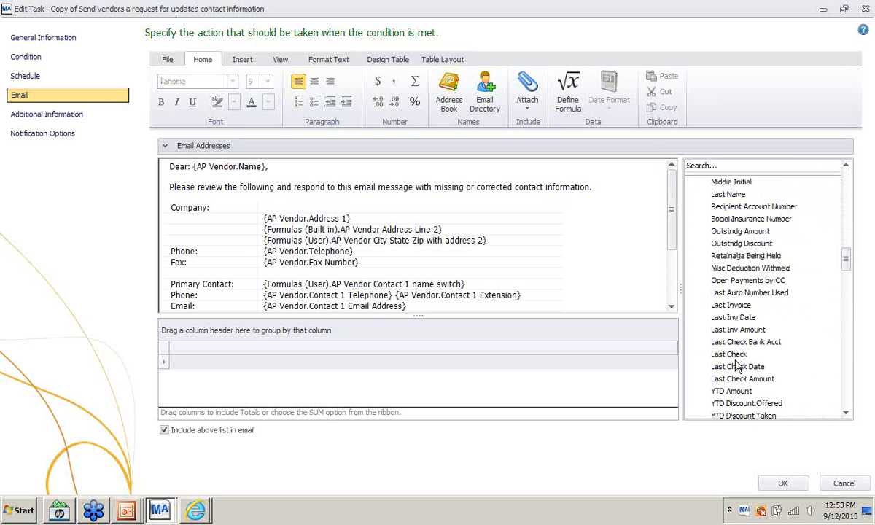
scroll(737, 364, "down", 10)
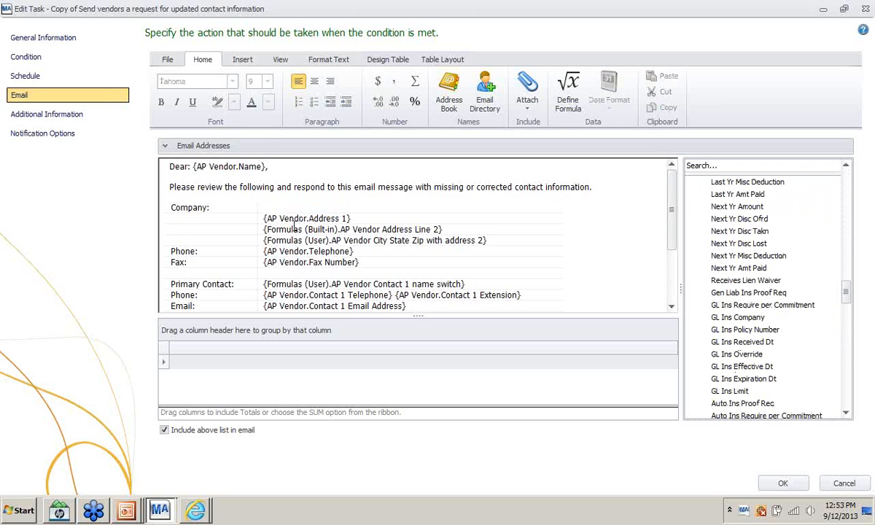
left_click_drag(276, 204, 338, 220)
left_click(281, 208)
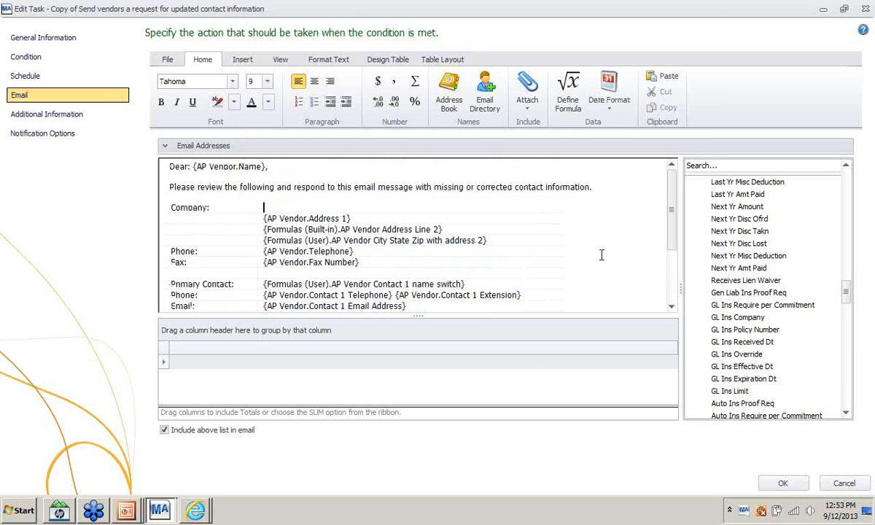
left_click(734, 319)
double_click(734, 319)
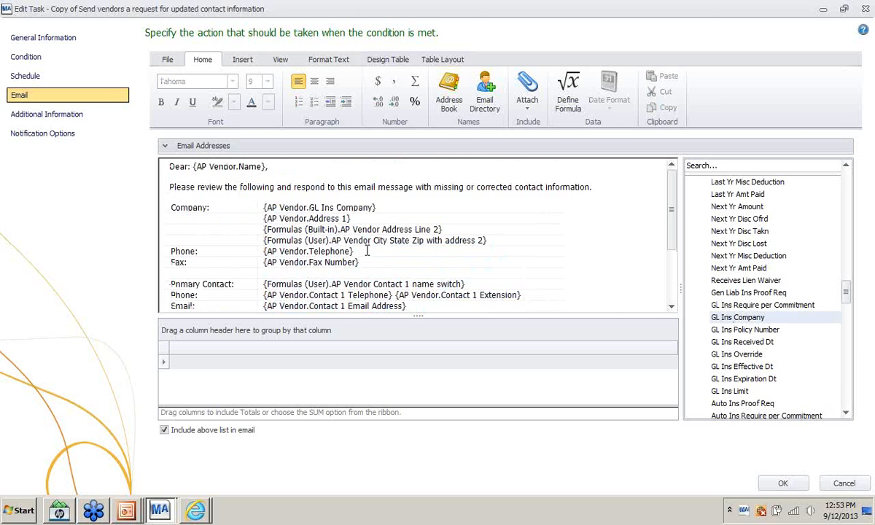
- Remove the address, phone and fax fields from the email and save the task
left_click_drag(367, 250, 257, 221)
key("Delete")
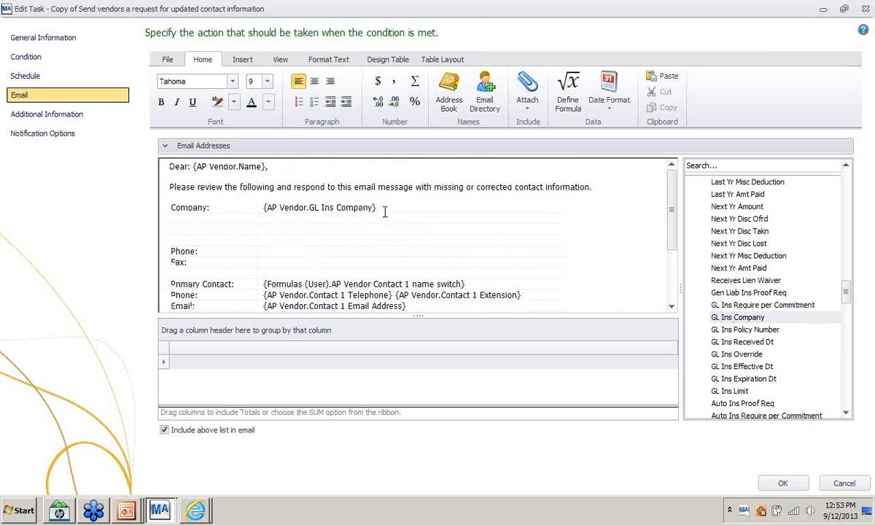
left_click(784, 483)
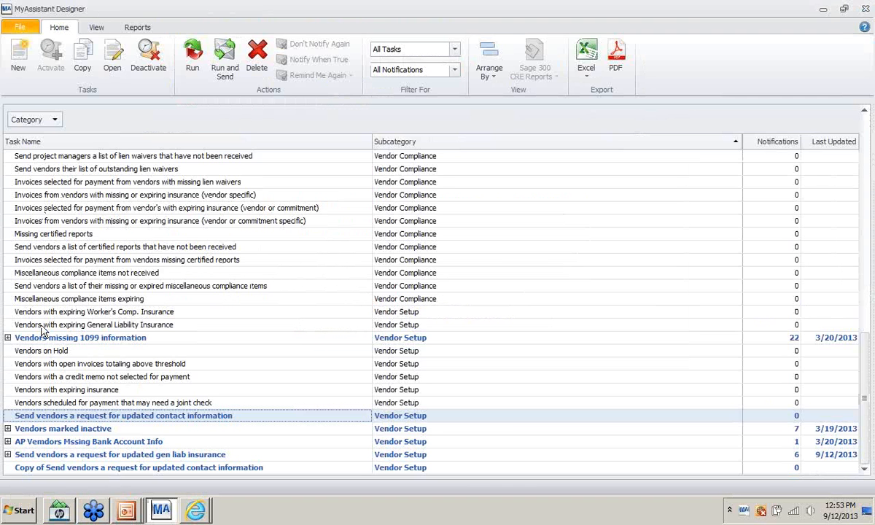
scroll(59, 324, "up", 1)
scroll(59, 324, "up", 10)
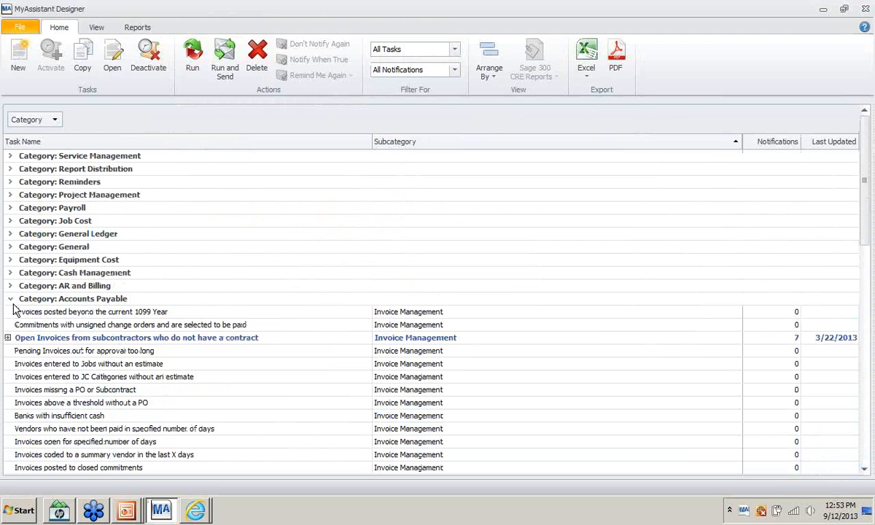
left_click(11, 300)
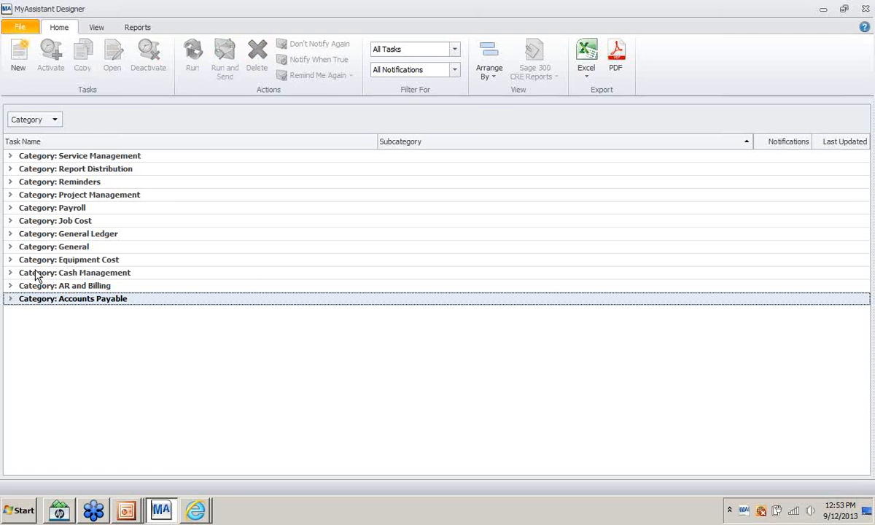
left_click(11, 156)
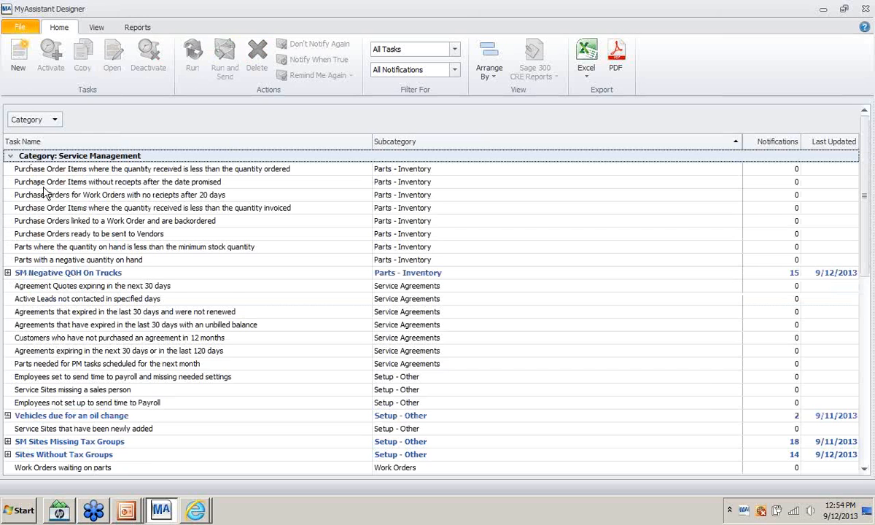
scroll(109, 248, "down", 4)
scroll(135, 269, "down", 5)
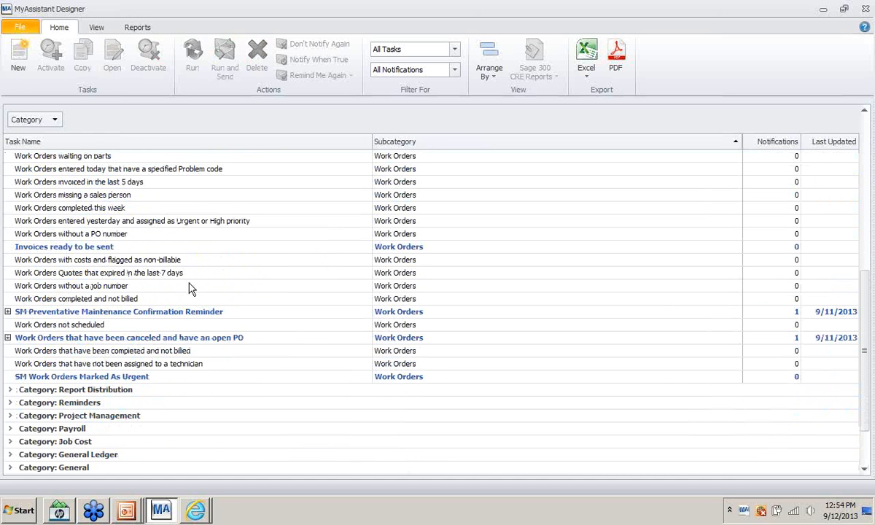
scroll(80, 298, "up", 1)
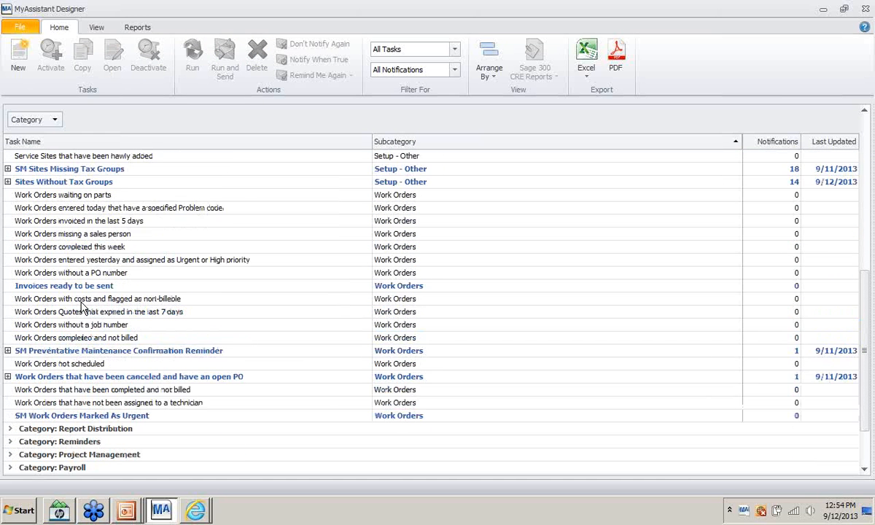
scroll(82, 307, "up", 7)
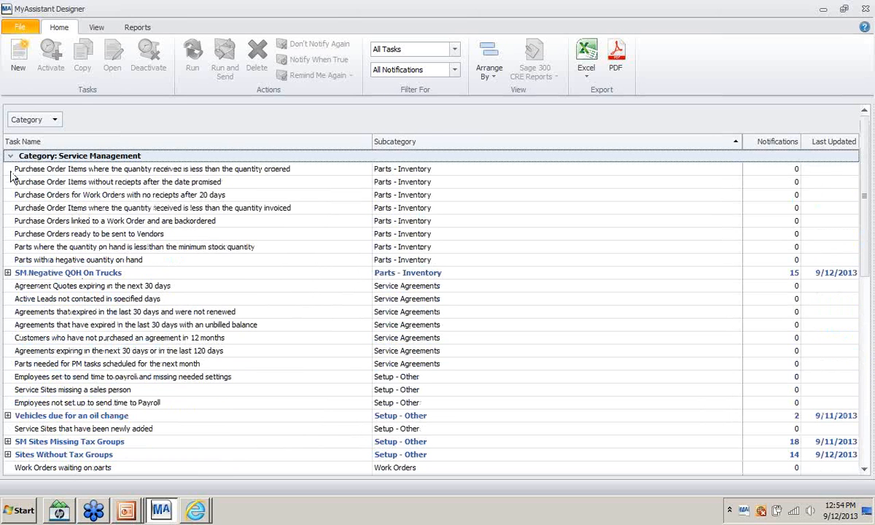
left_click(9, 157)
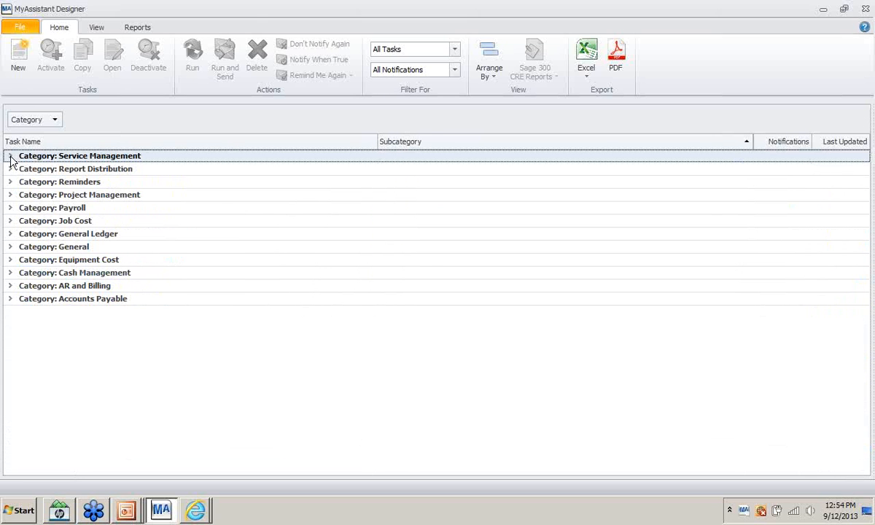
left_click(10, 157)
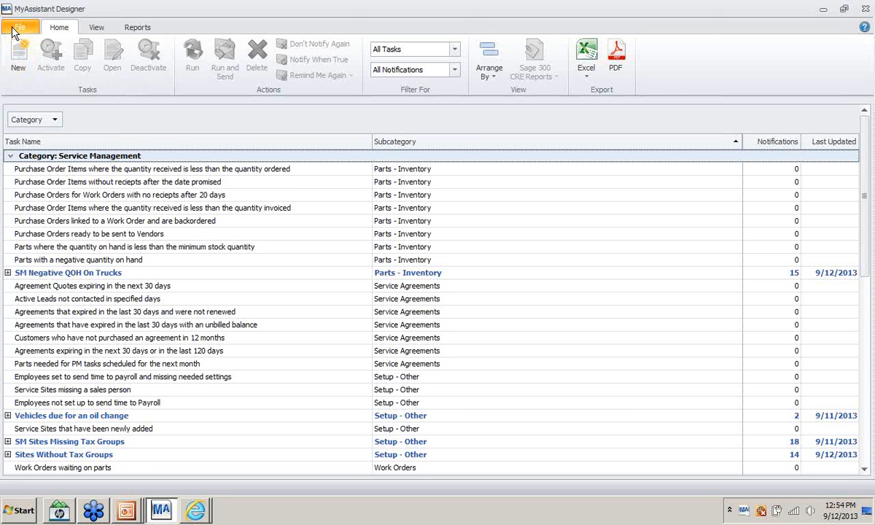
scroll(66, 357, "down", 2)
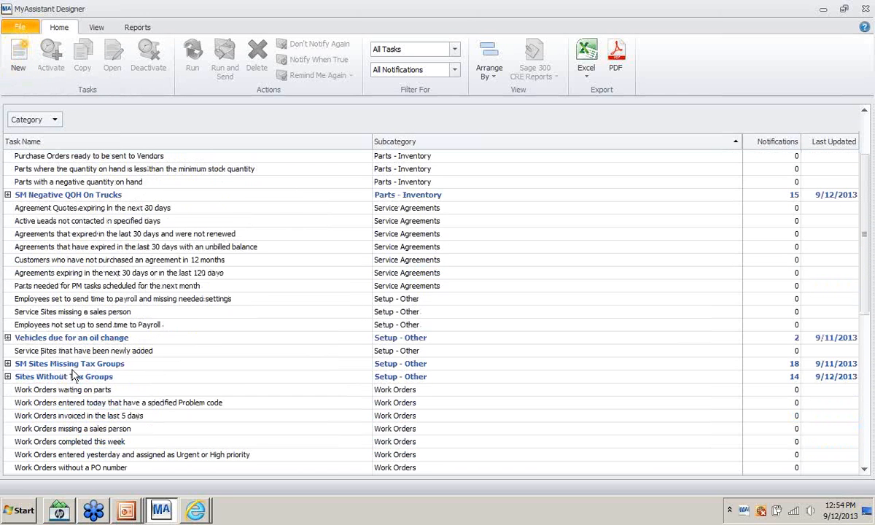
scroll(76, 347, "up", 2)
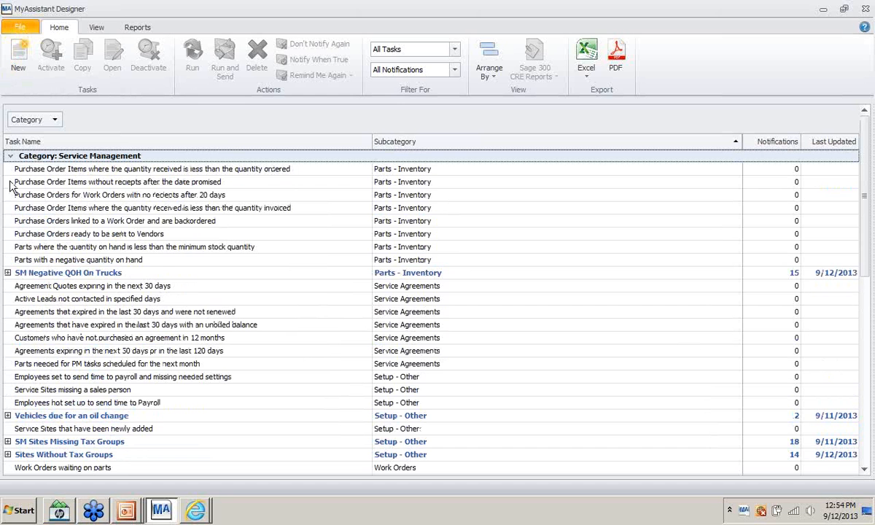
left_click(11, 155)
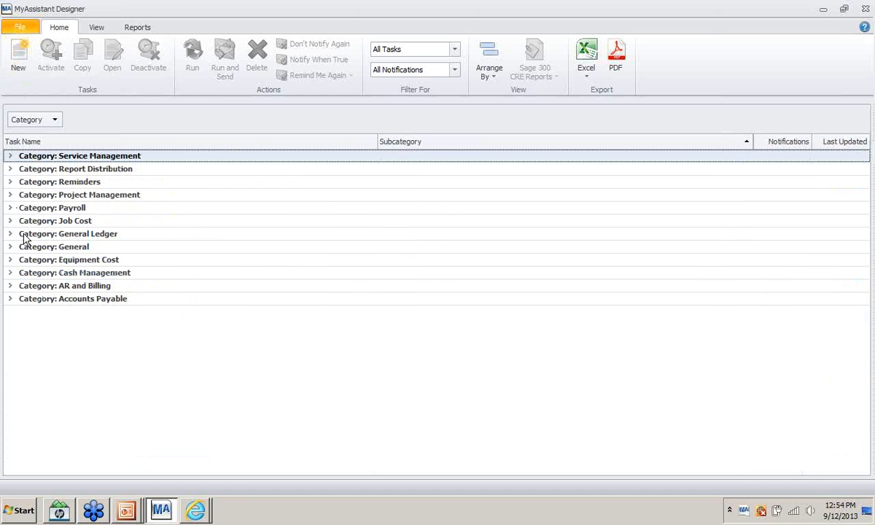
left_click(13, 156)
scroll(19, 284, "down", 4)
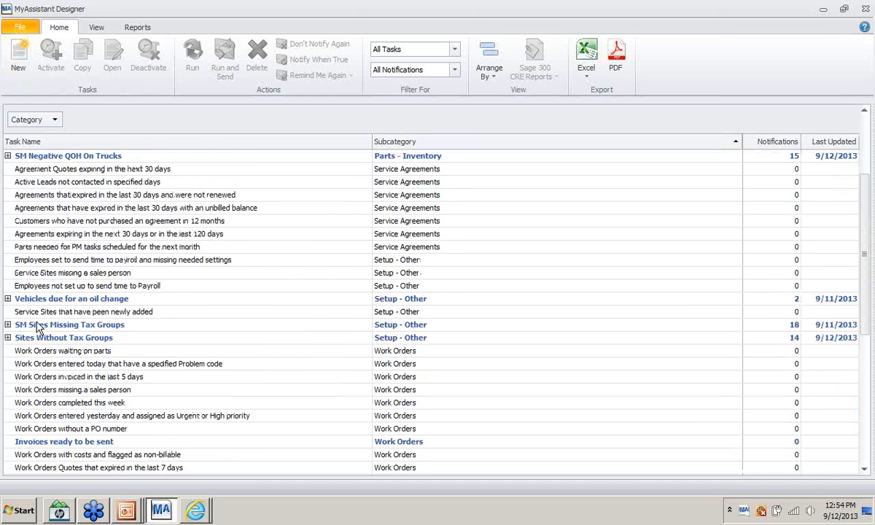
scroll(38, 328, "down", 5)
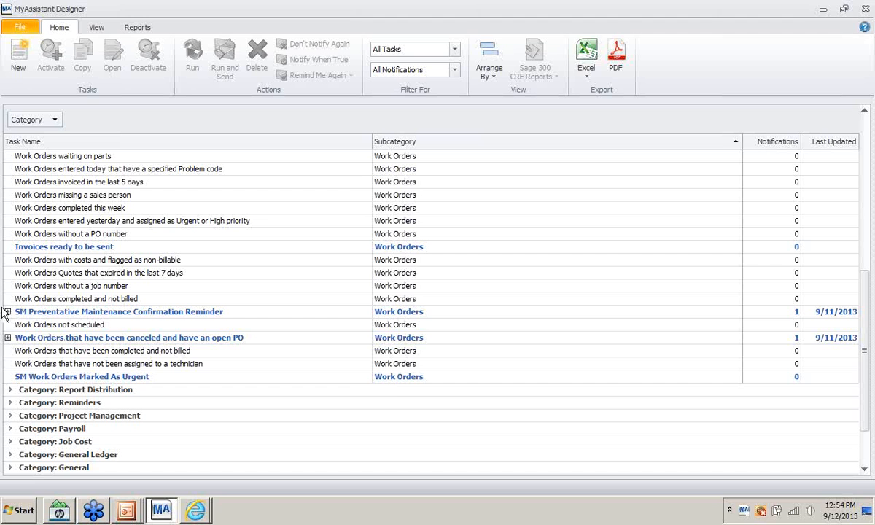
- Expand the reminder task, open it for editing, and open its 'SM PM Confirmation Date' condition
left_click(8, 312)
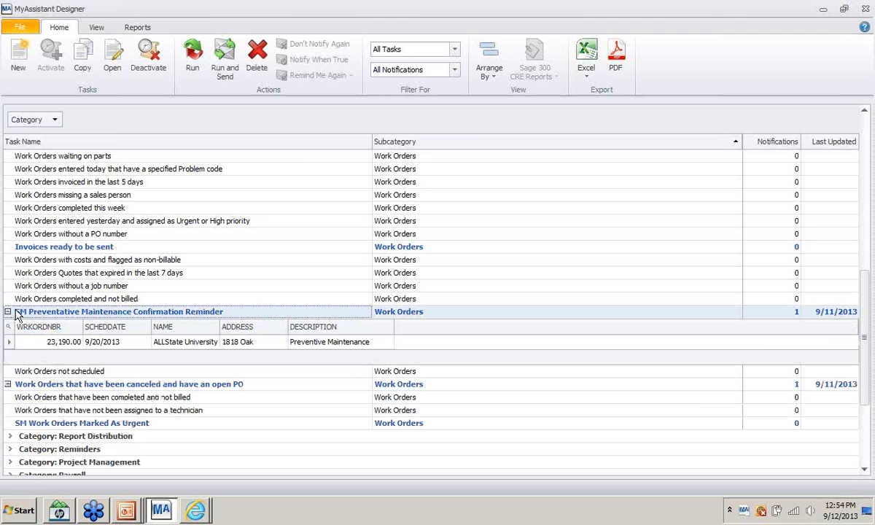
right_click(18, 309)
left_click(245, 324)
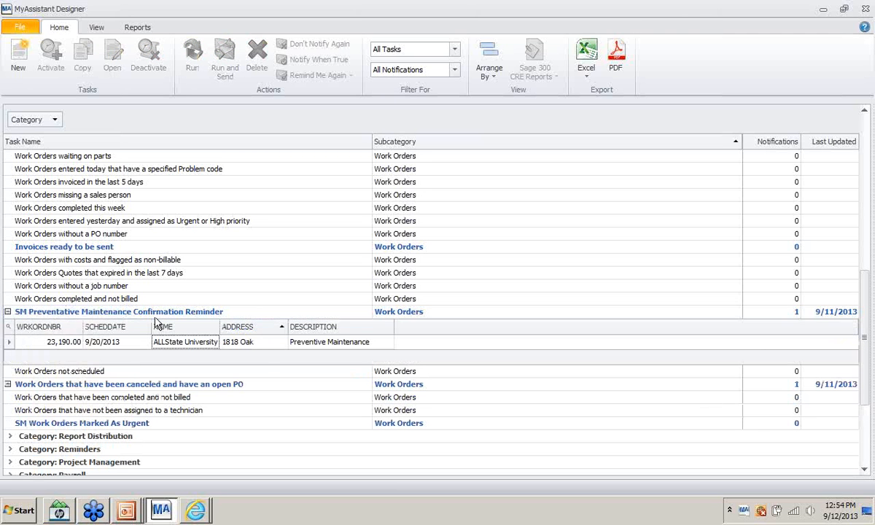
right_click(155, 316)
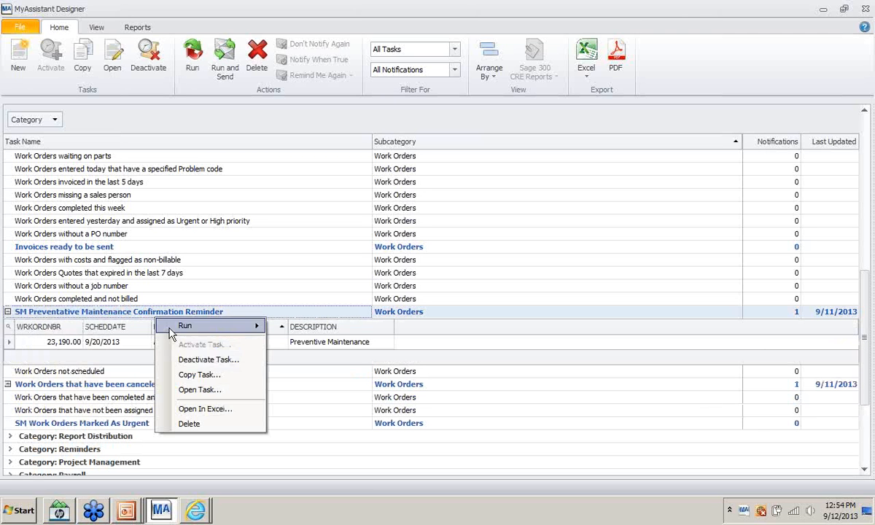
left_click(191, 390)
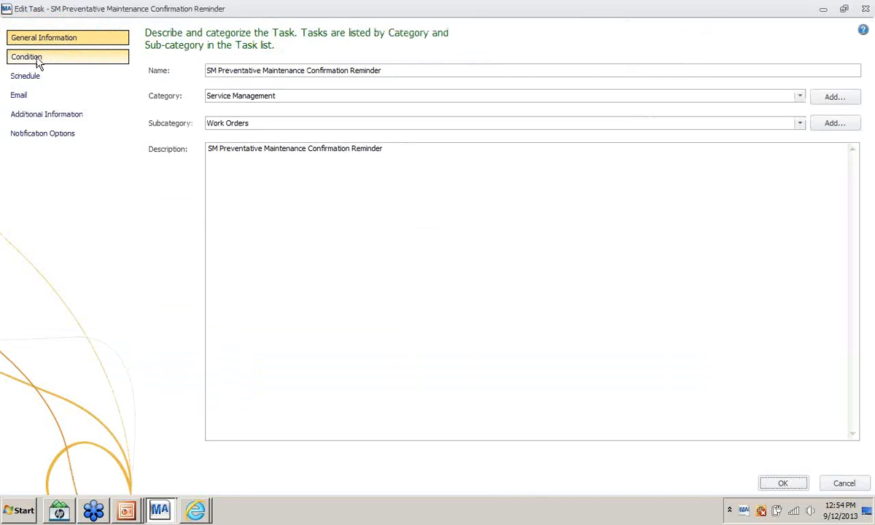
left_click(37, 61)
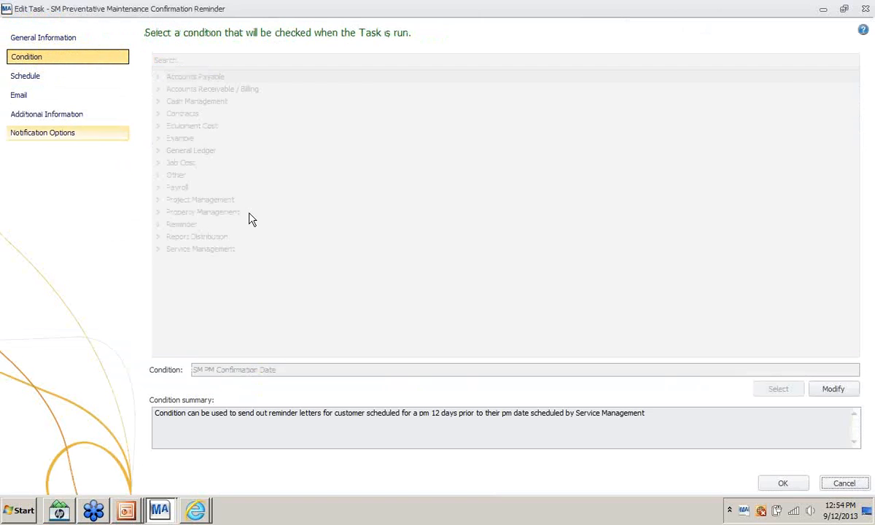
left_click(833, 389)
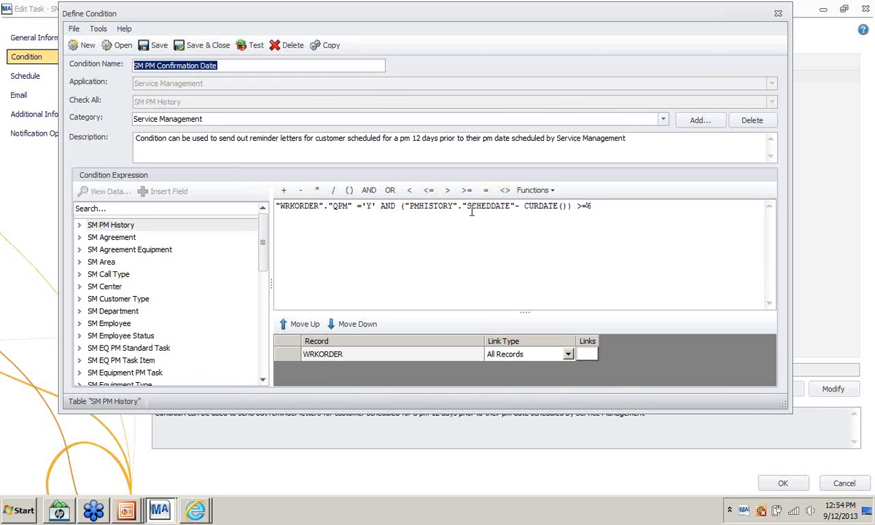
- Inspect the QPM='Y' / SCHEDDATE expression and expand SM PM History to show EQPPMTASKNBR, WRKORDNBR, SCHEDDATE
left_click(303, 209)
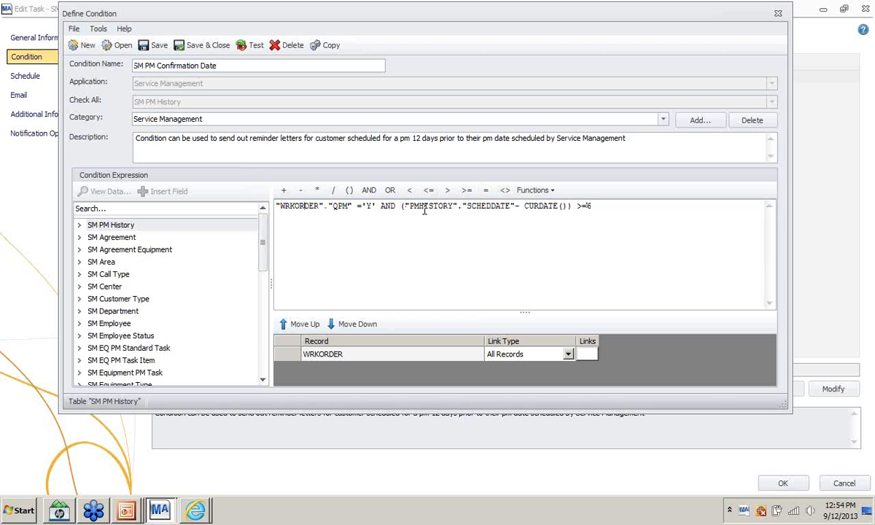
left_click(79, 225)
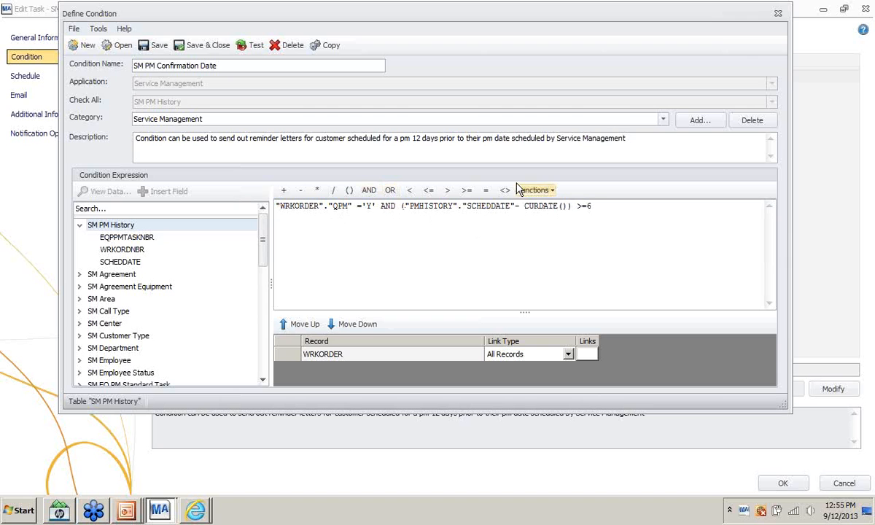
- Close the condition, check the Email page's Crystal Report attachment option without adding one, and accept the task
left_click(777, 15)
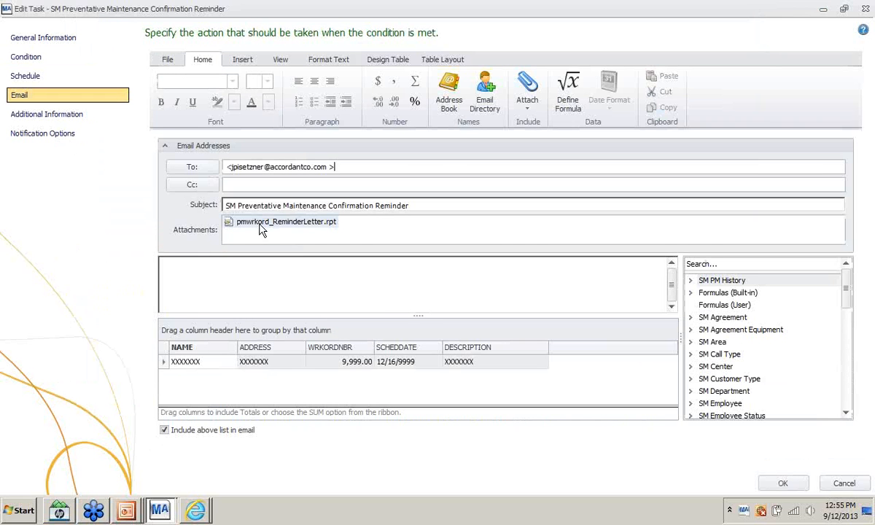
left_click(536, 100)
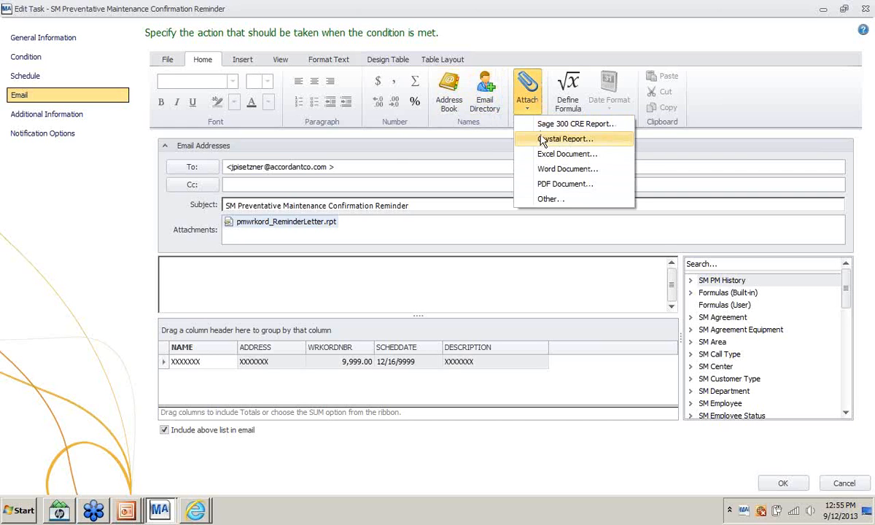
left_click(527, 88)
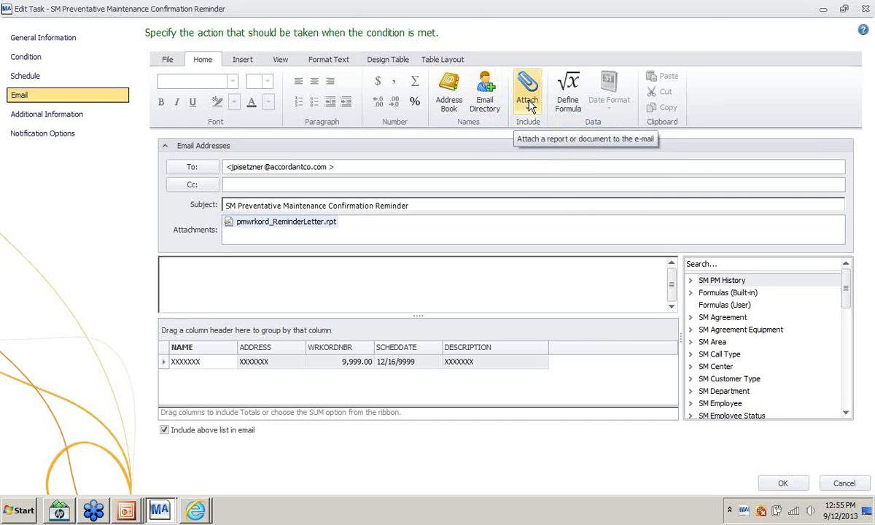
left_click(530, 106)
left_click(527, 141)
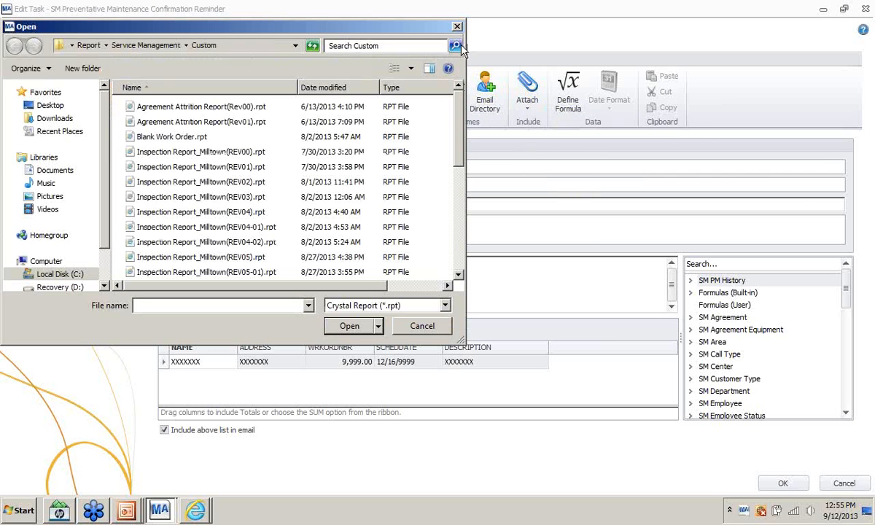
left_click(456, 26)
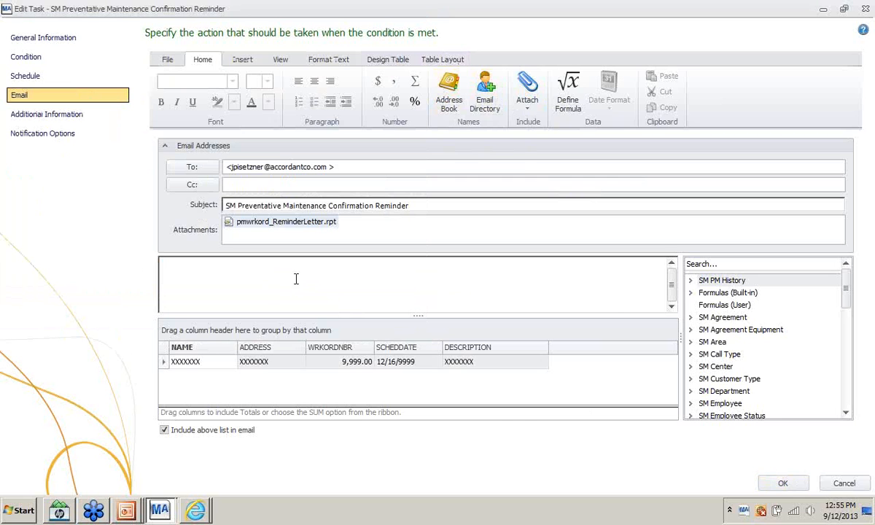
left_click(266, 277)
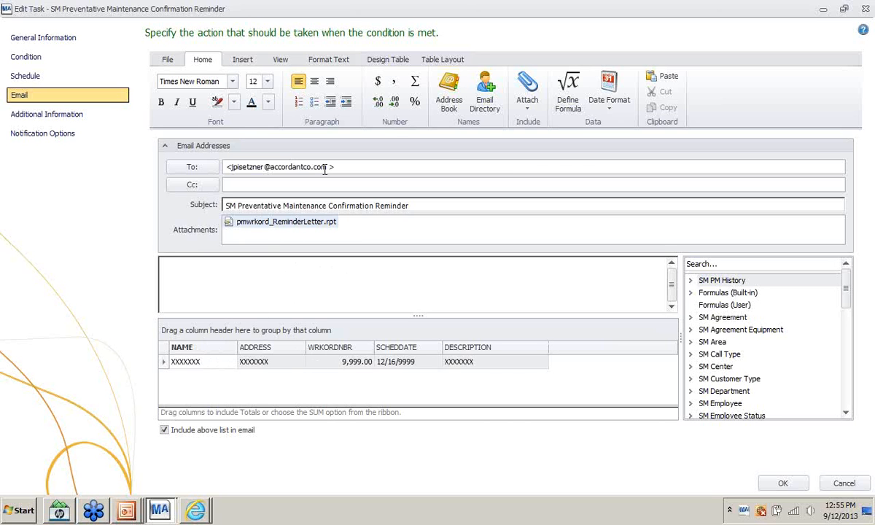
left_click(782, 485)
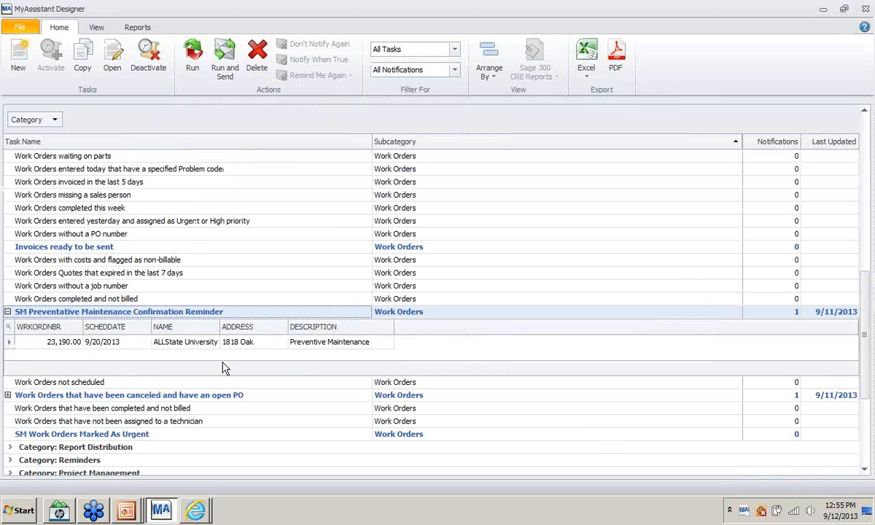
- Collapse and run the SM Preventative Maintenance Confirmation Reminder task, then dismiss the completion message
left_click(7, 312)
right_click(25, 314)
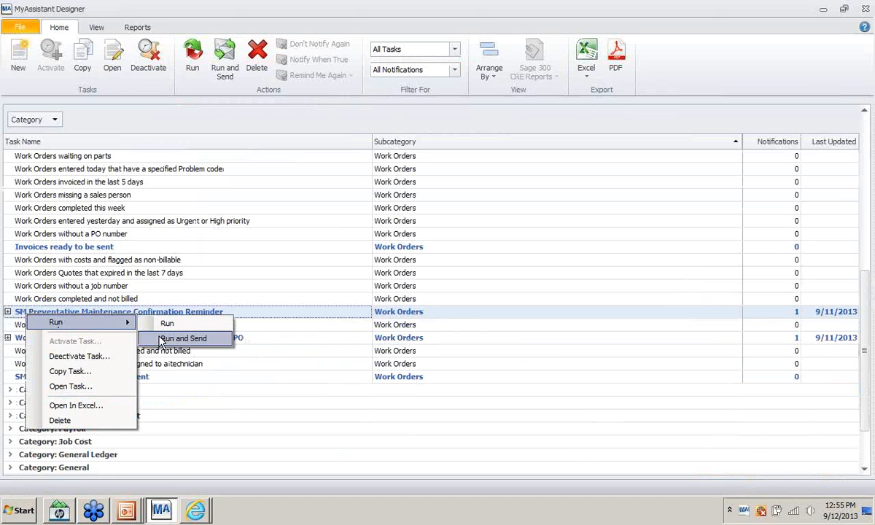
left_click(153, 322)
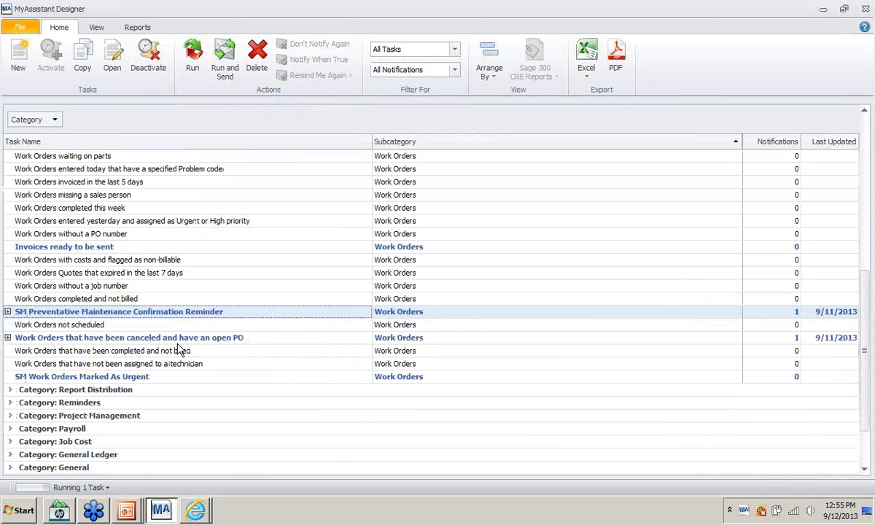
left_click(551, 295)
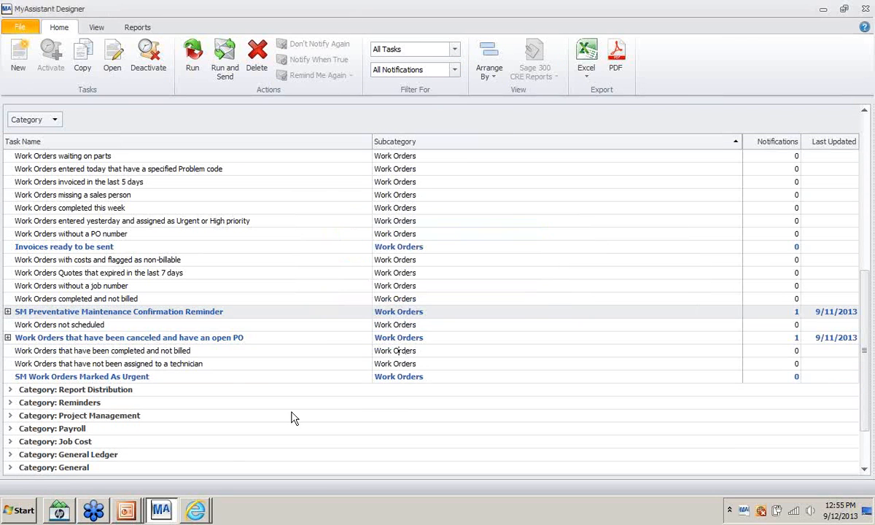
- Refresh the Outlook Web Access inbox for the reminder email, then return to MyAssistant Designer
mouse_move(199, 512)
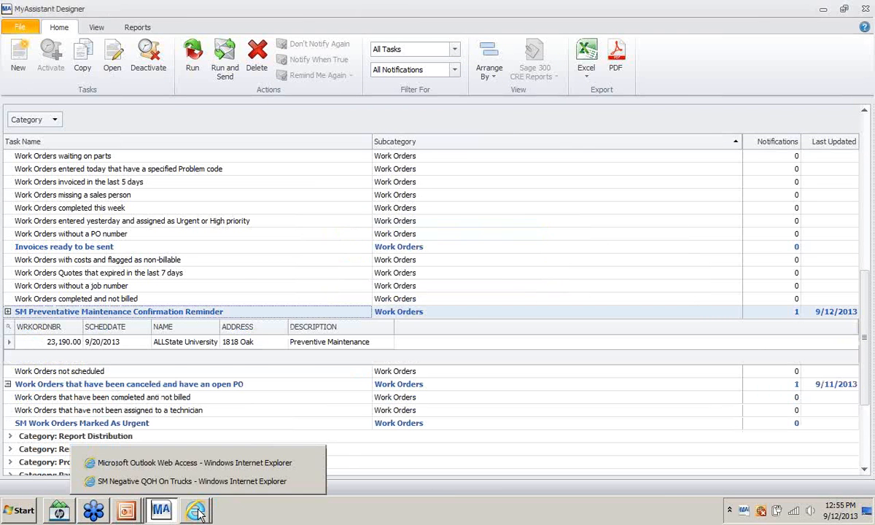
left_click(219, 462)
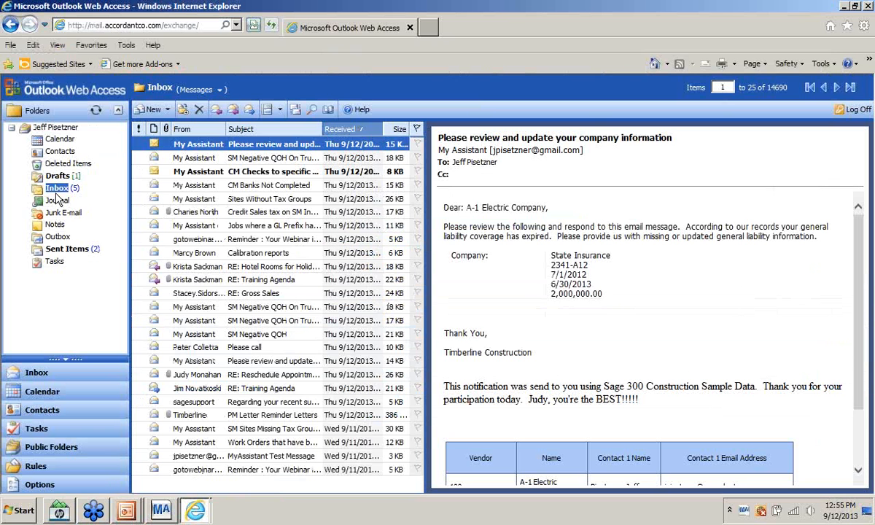
left_click(54, 191)
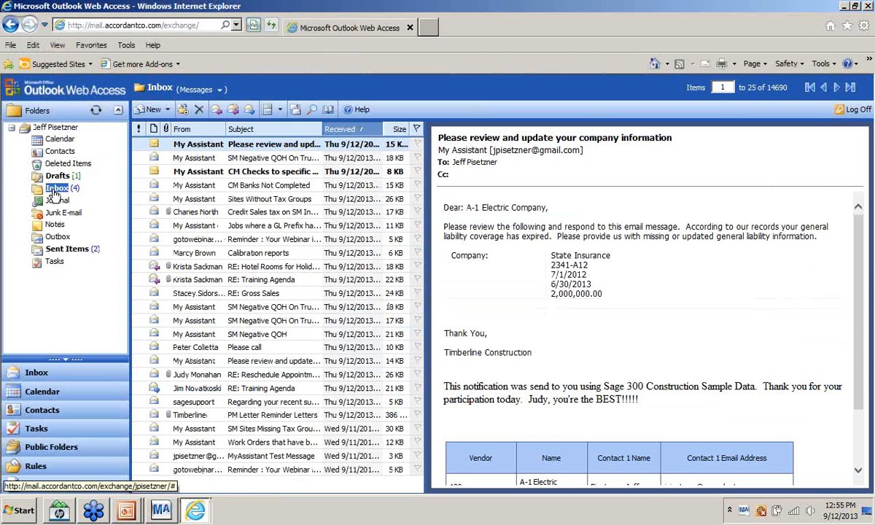
left_click(53, 190)
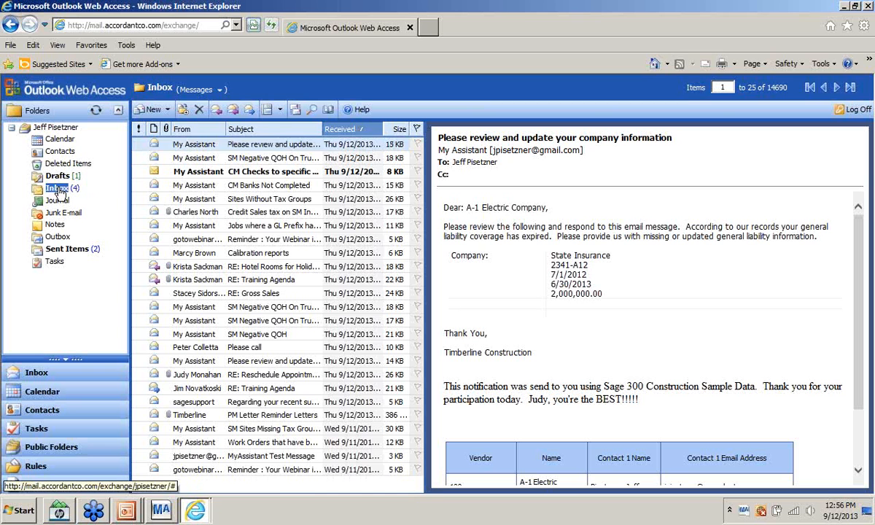
mouse_move(164, 510)
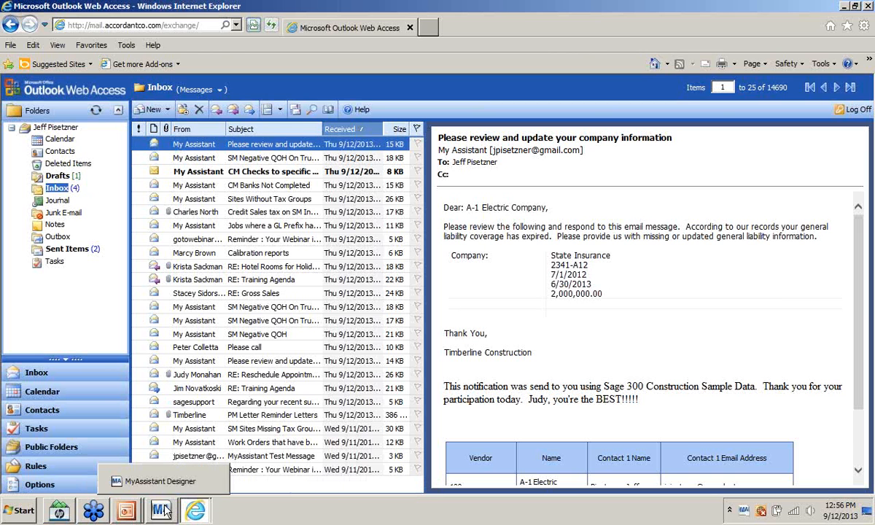
left_click(157, 481)
- Show the SM Preventative Maintenance task's Email page with its reminder letter attachment, then return to Outlook Web Access
right_click(65, 311)
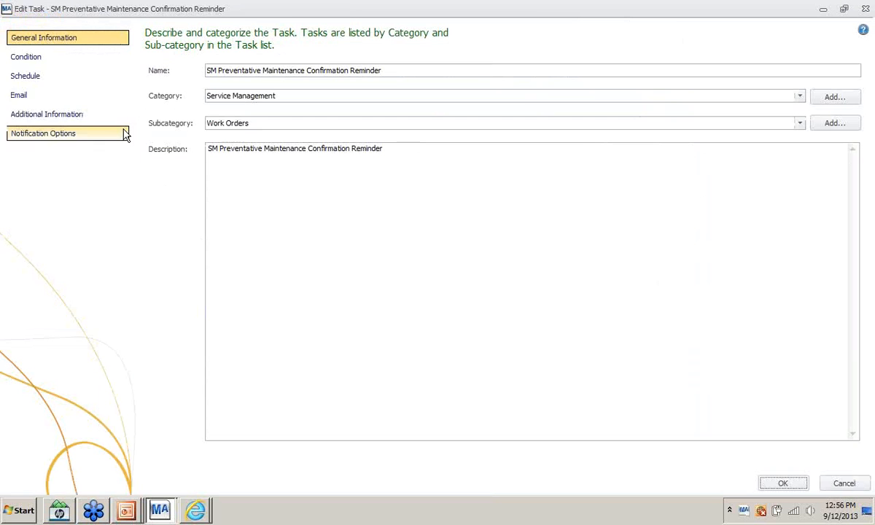
left_click(19, 95)
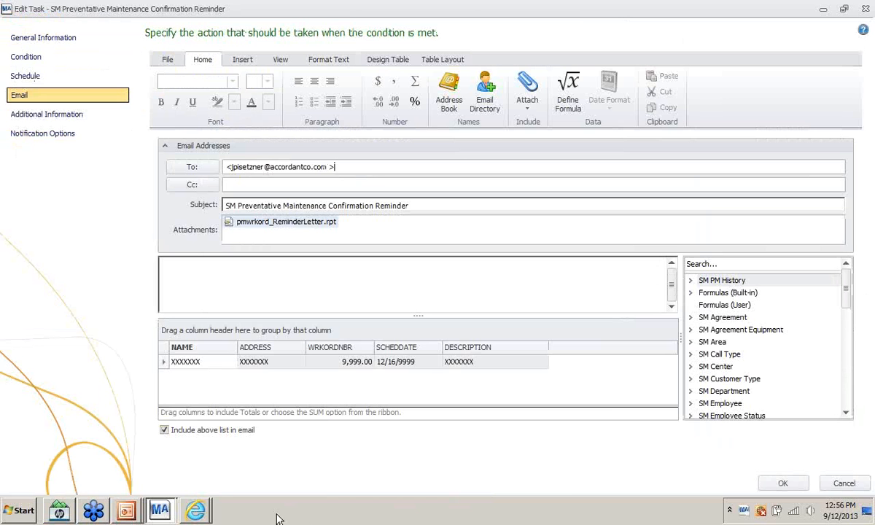
mouse_move(197, 511)
left_click(193, 462)
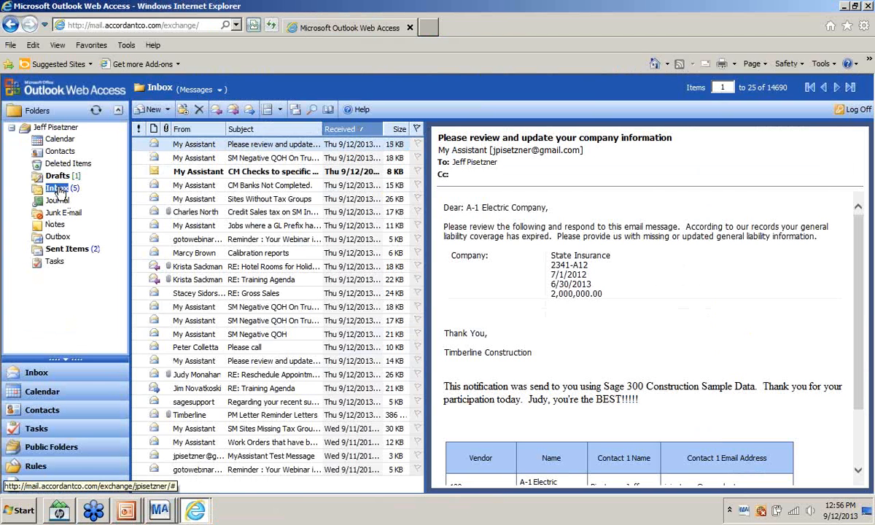
- Refresh the inbox and read the pmwrkord_ReminderLetter.pdf attachment confirming maintenance on 9/20/2013
left_click(59, 188)
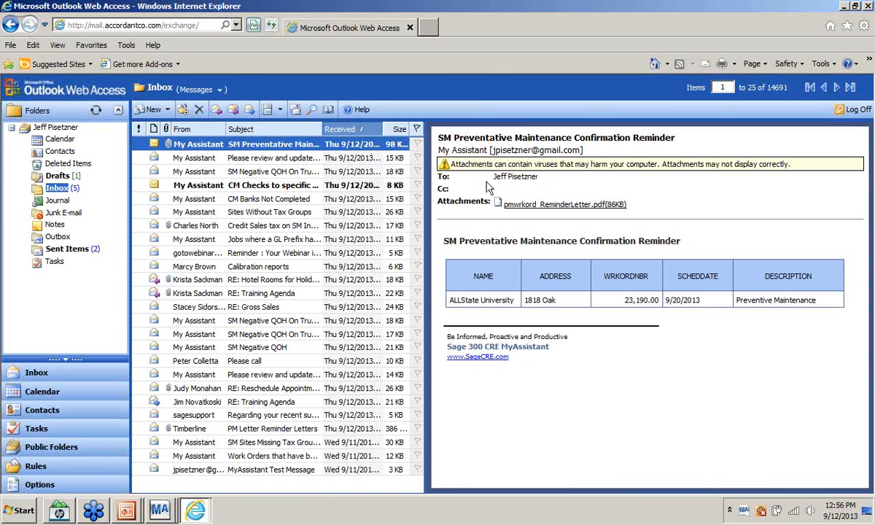
left_click(531, 206)
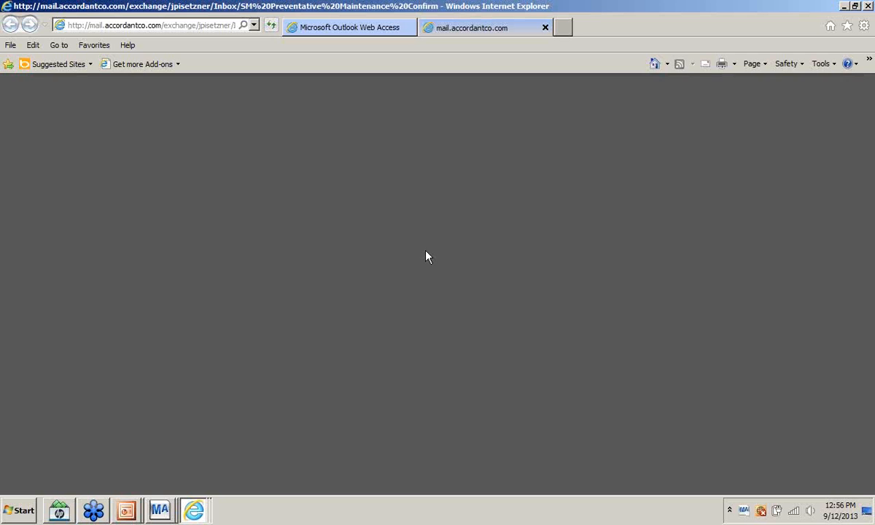
scroll(416, 293, "down", 5)
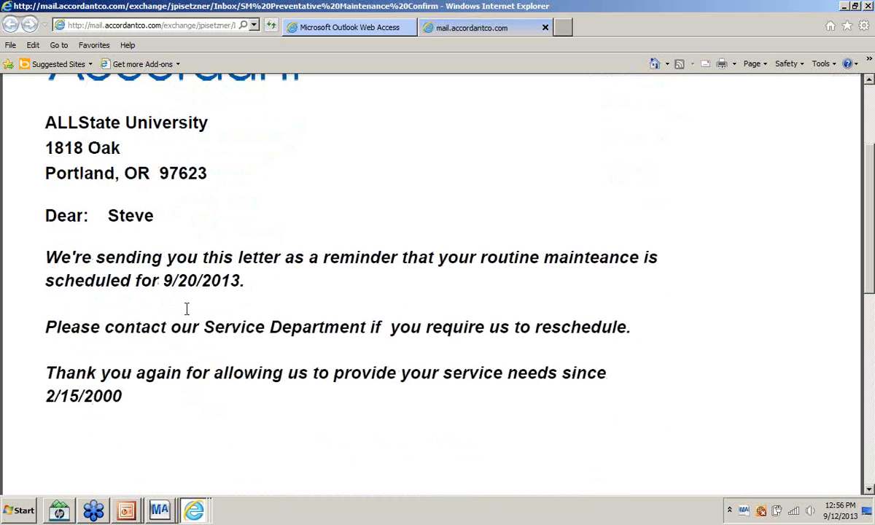
scroll(186, 308, "down", 2)
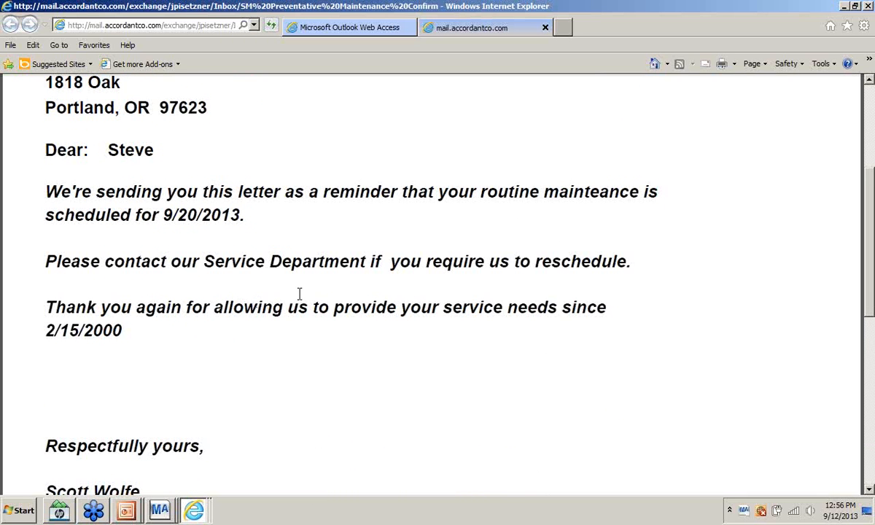
scroll(299, 292, "down", 1)
scroll(298, 306, "down", 7)
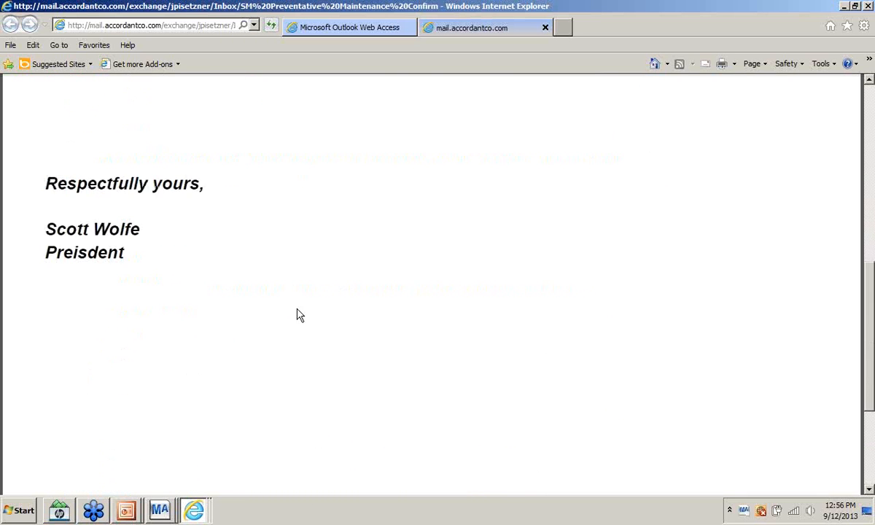
scroll(306, 312, "up", 4)
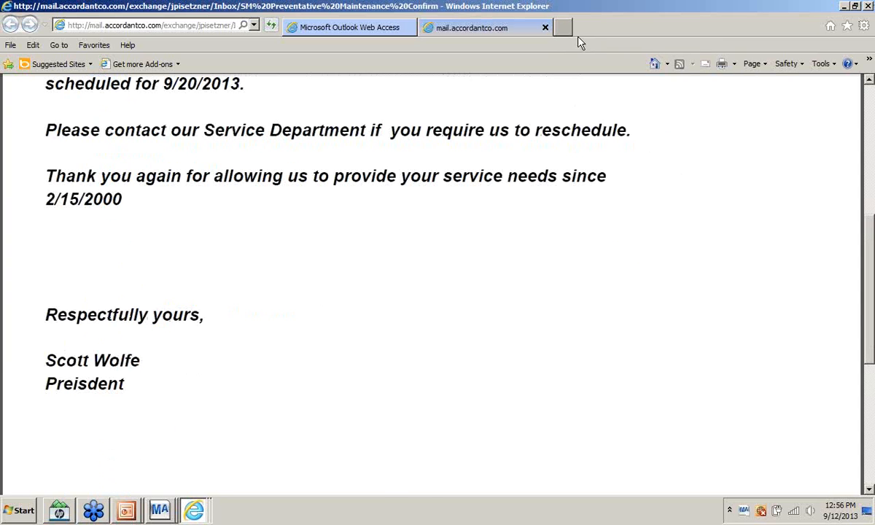
- Close the PDF reminder letter tab and the Edit Task window
left_click(546, 27)
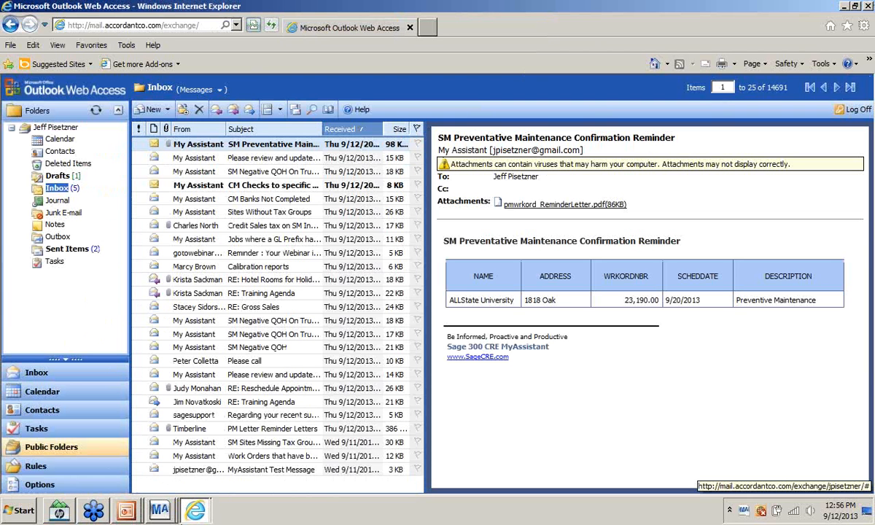
left_click(161, 512)
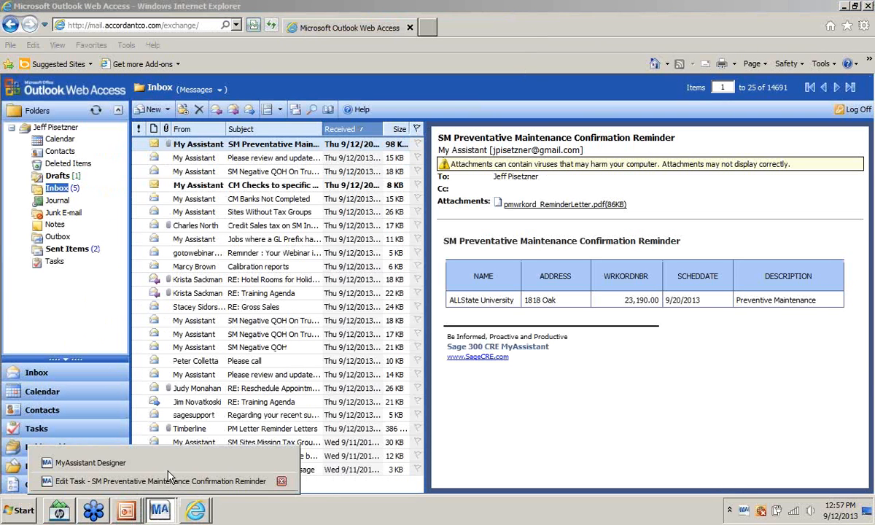
left_click(167, 480)
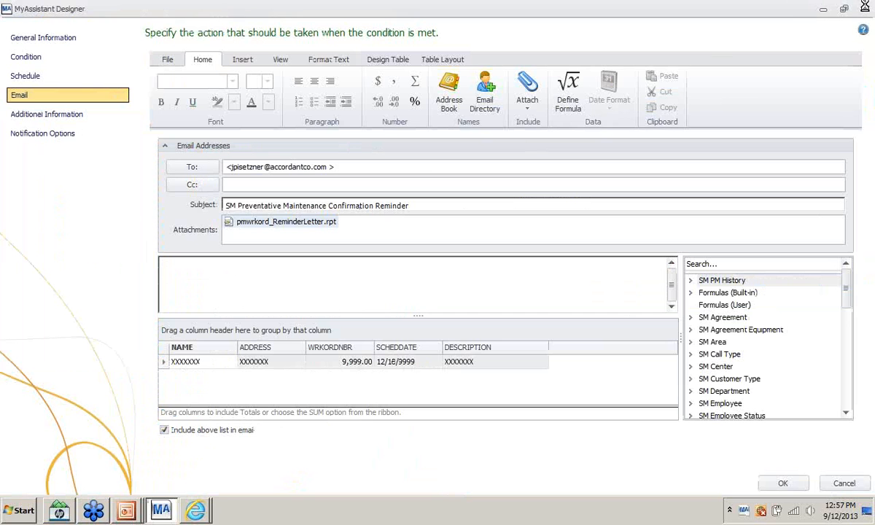
left_click(864, 8)
- Return to the slide show on the 'Third party' slide and bring up its navigation menu
key("alt+Tab")
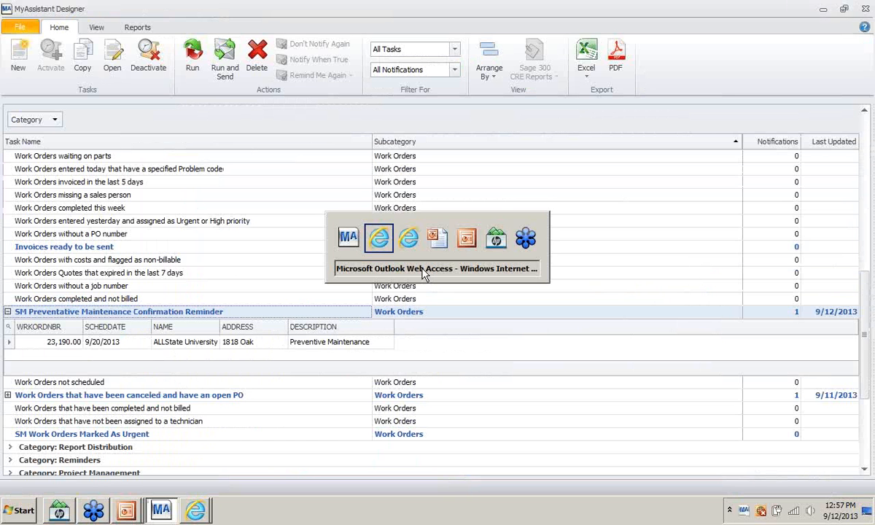
key("alt+Tab")
key("alt+Tab")
key("alt+Tab")
key("alt+Tab")
key("alt+Tab")
key("alt+Tab")
key("alt+Tab")
key("alt+Tab")
key("alt+Tab")
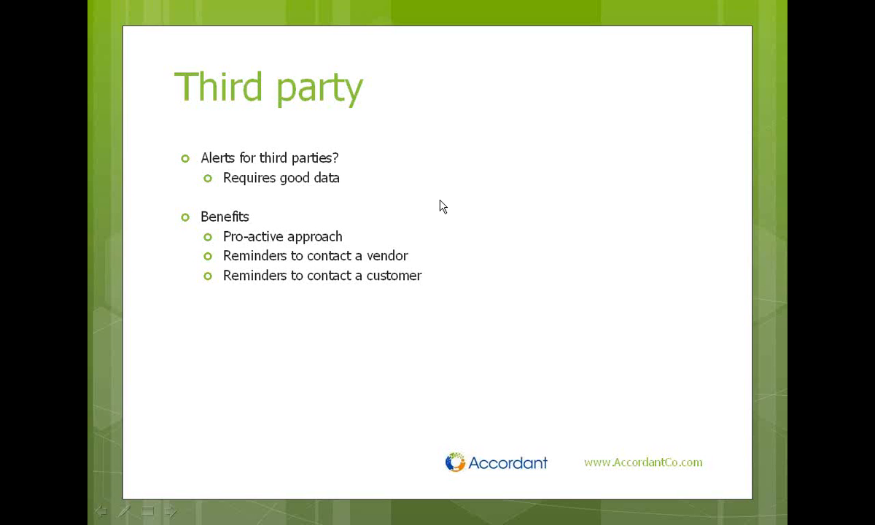
right_click(440, 203)
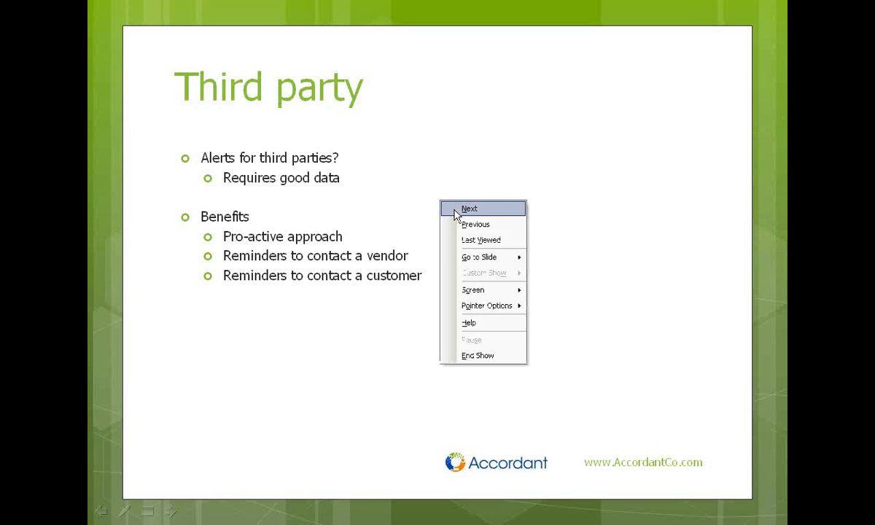